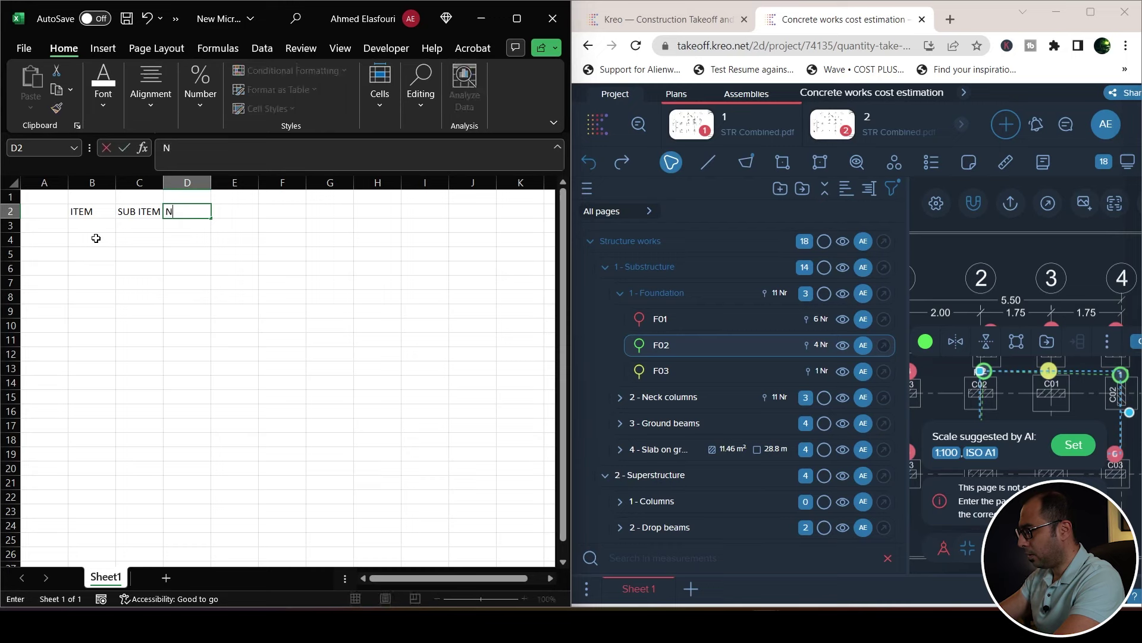
Complete the row 2 column headings with NOS., L / AREA, B / 1, D / H and QTY in D2:H2.
{"action": "key", "text": "Tab"}
{"action": "type", "text": "L /"}
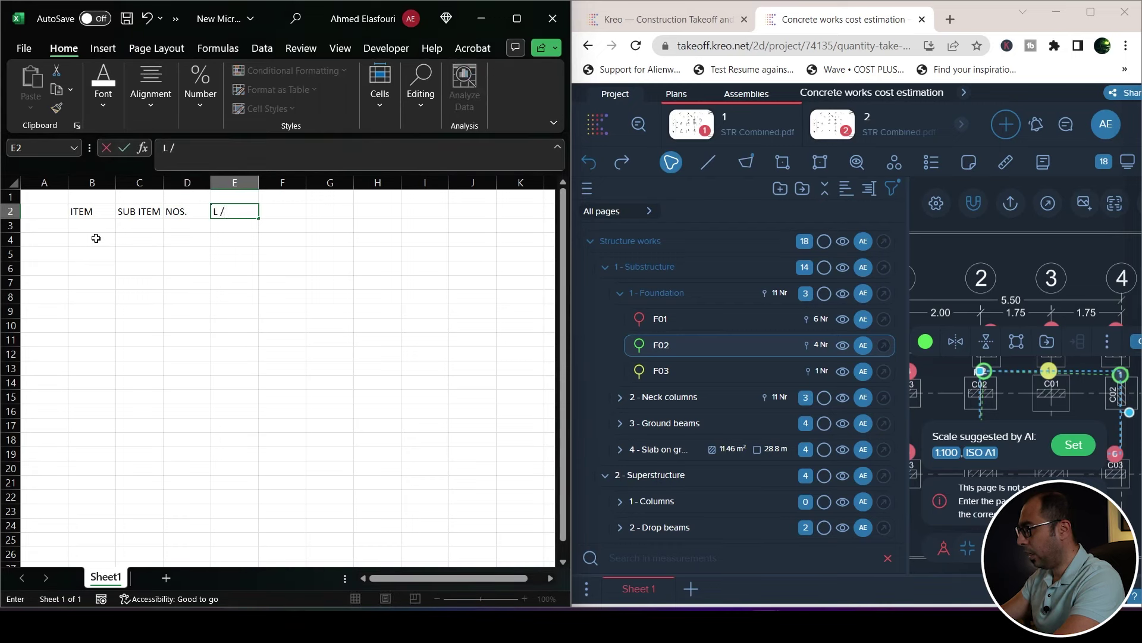
{"action": "type", "text": " AREA"}
{"action": "key", "text": "Tab"}
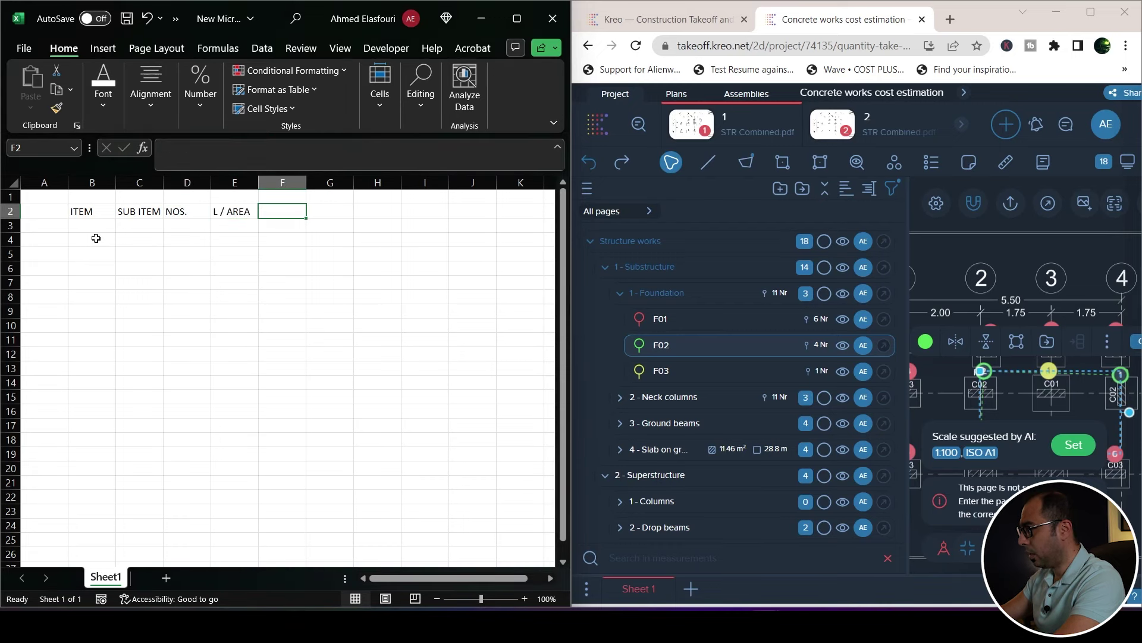
{"action": "type", "text": "B / 1"}
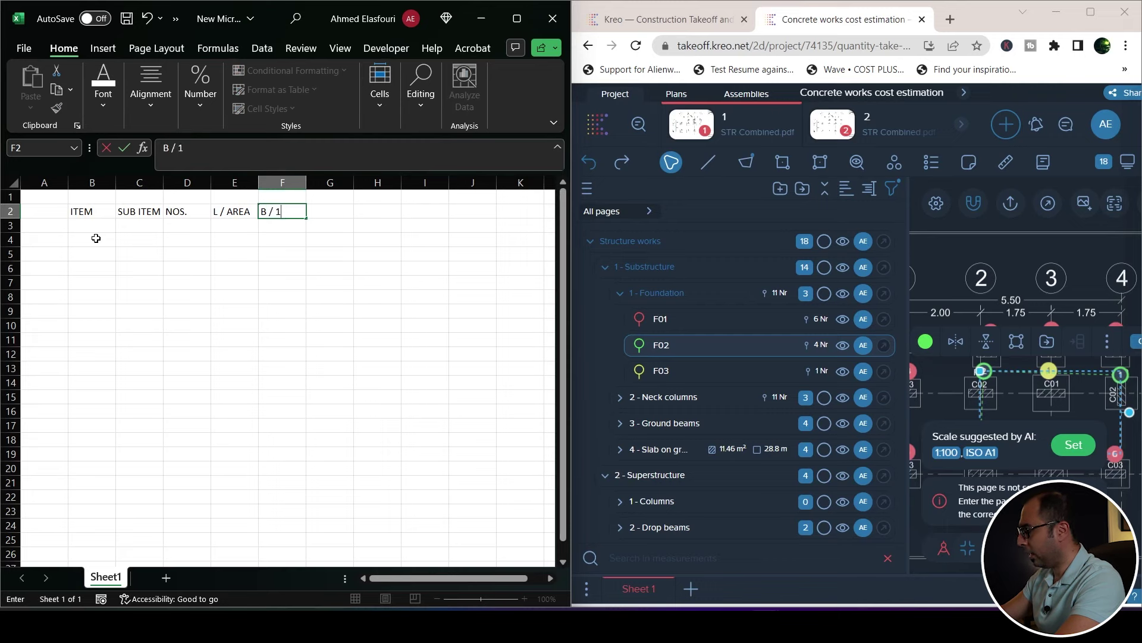
{"action": "key", "text": "Tab"}
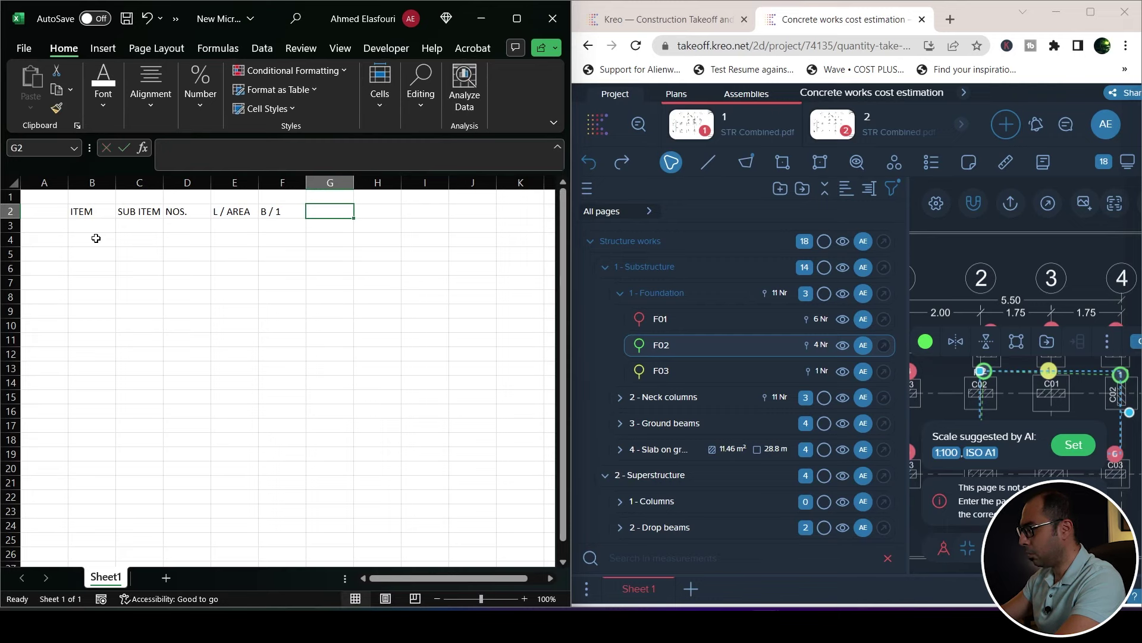
{"action": "type", "text": "D / H"}
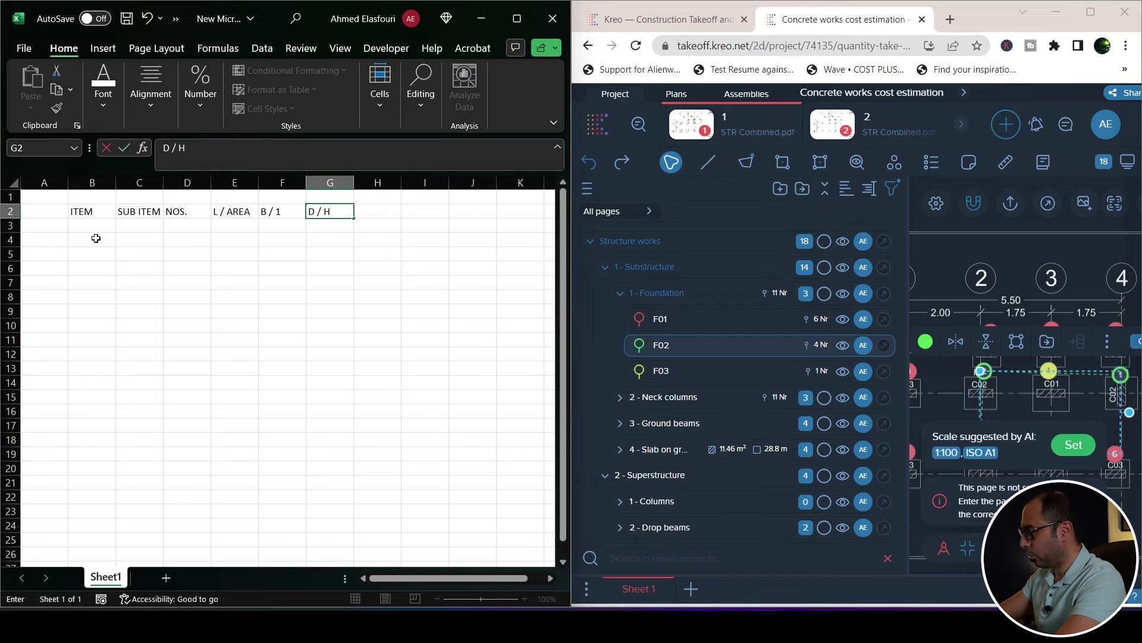
{"action": "key", "text": "Tab"}
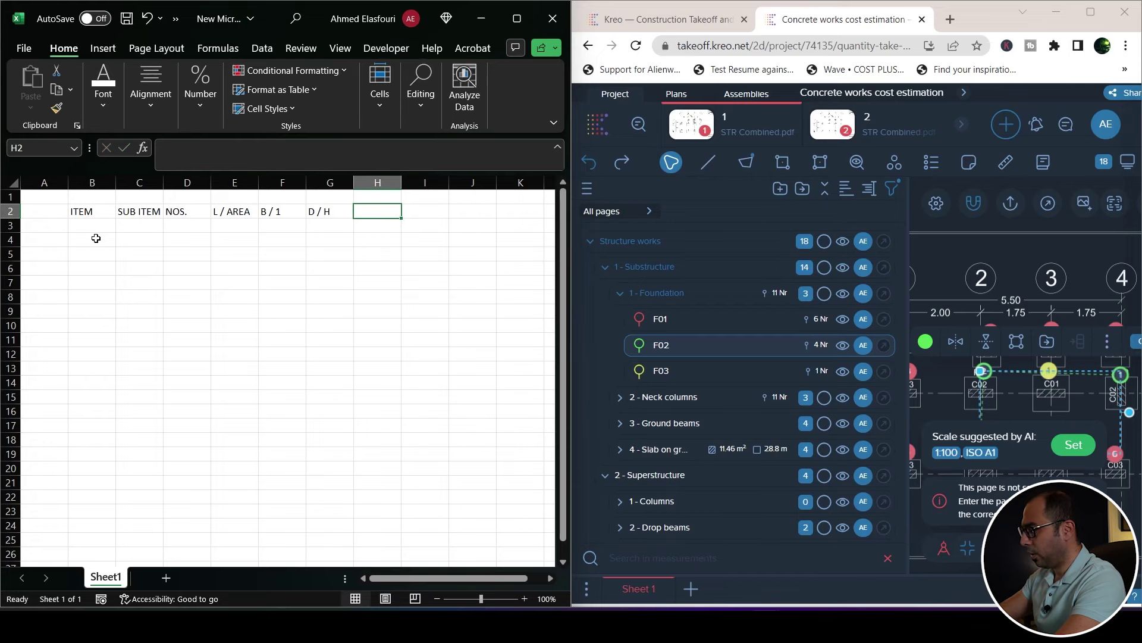
{"action": "type", "text": "QTY"}
{"action": "left_click", "coordinate": [94, 238]}
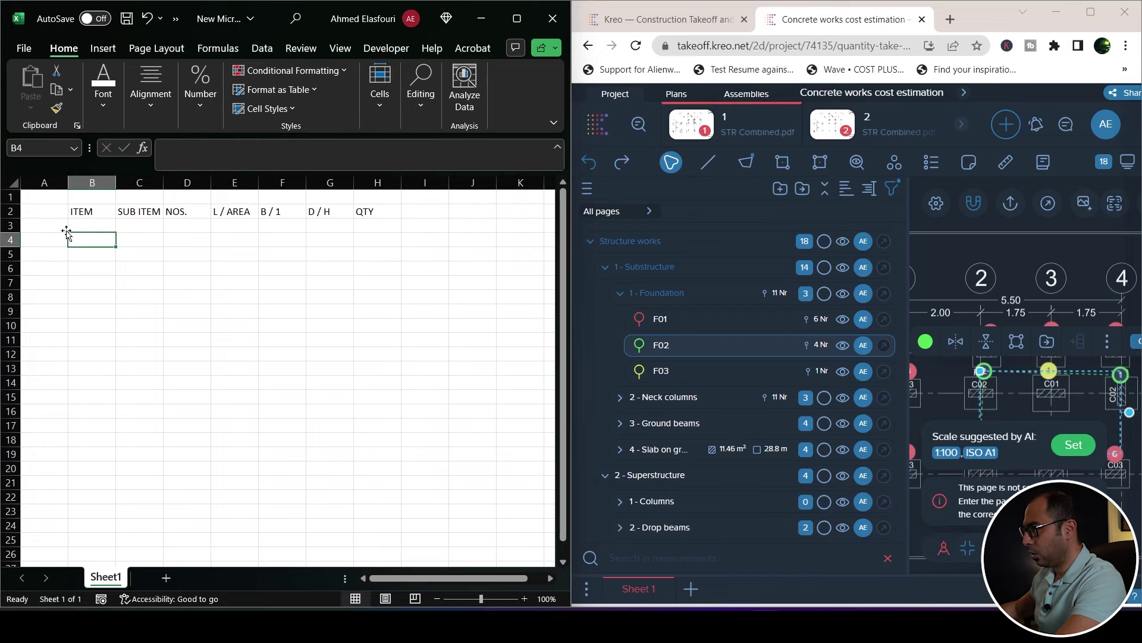
Freeze the sheet above row 3 so the heading row stays in view.
{"action": "left_click", "coordinate": [11, 225]}
{"action": "left_click", "coordinate": [336, 49]}
{"action": "left_click", "coordinate": [309, 108]}
{"action": "left_click", "coordinate": [330, 148]}
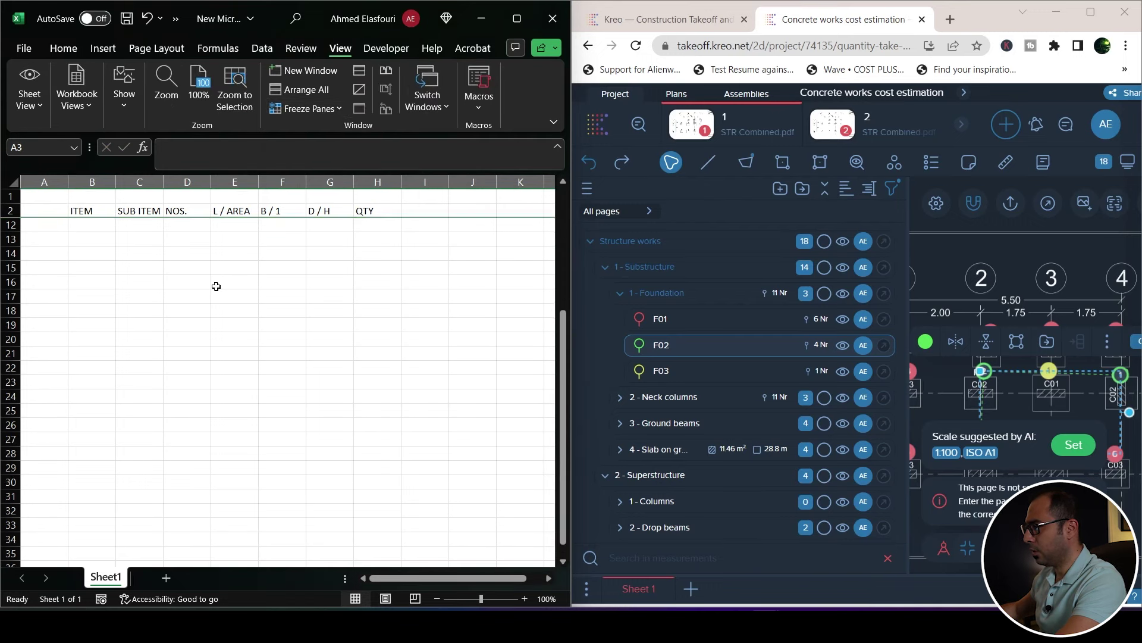
Enter FOUNDATION in cell B4 and fit column B's width to the text.
{"action": "left_click", "coordinate": [95, 239]}
{"action": "type", "text": "FOUNDATION"}
{"action": "key", "text": "Tab"}
{"action": "double_click", "coordinate": [117, 182]}
Centre the contents of the whole worksheet horizontally.
{"action": "left_click", "coordinate": [86, 244]}
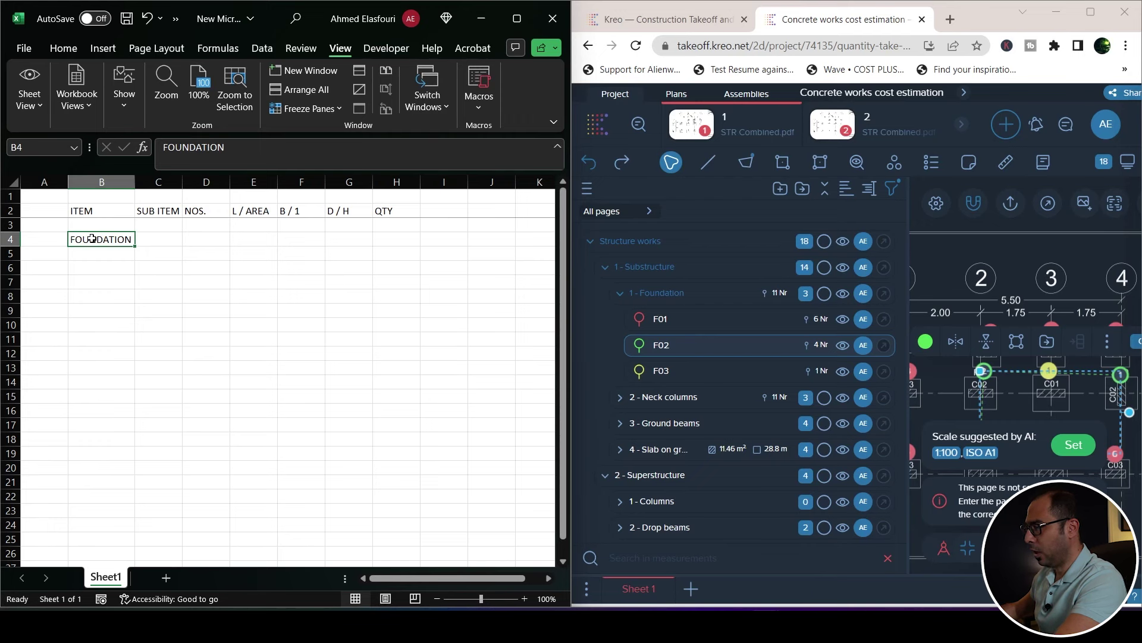
{"action": "key", "text": "ctrl+a"}
{"action": "left_click", "coordinate": [63, 48]}
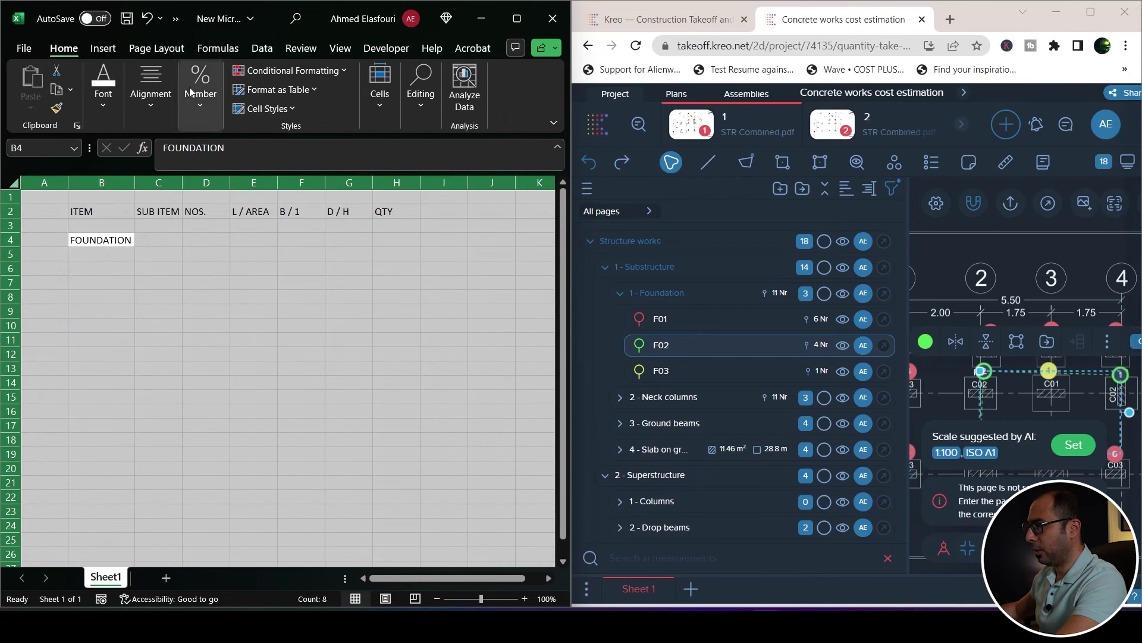
{"action": "left_click", "coordinate": [151, 98]}
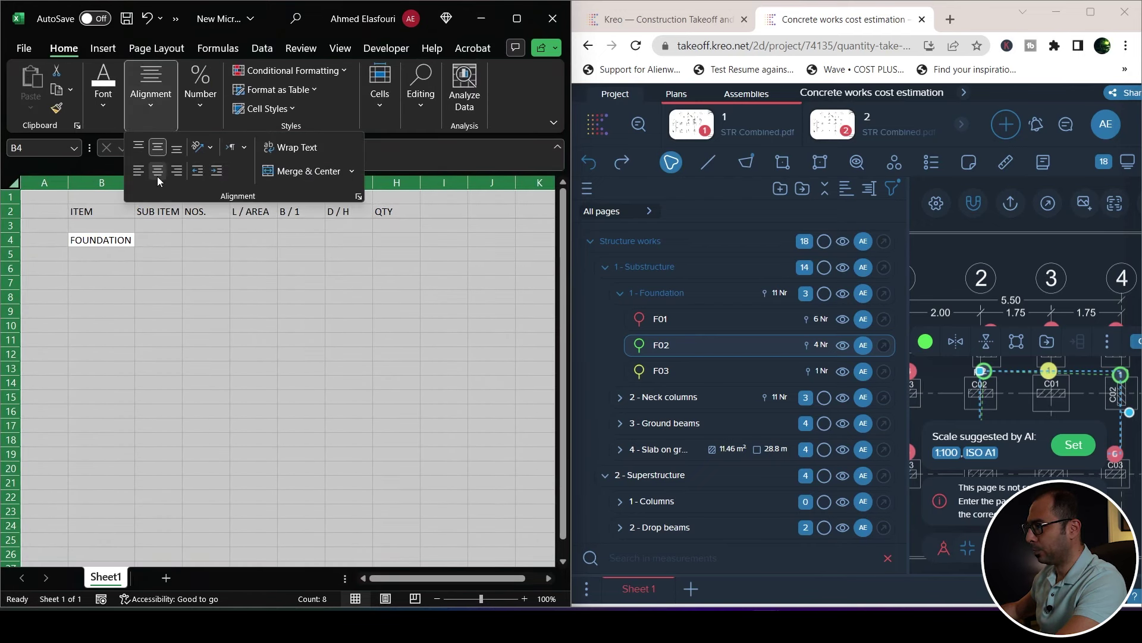
{"action": "left_click", "coordinate": [157, 172]}
Enter F01 in C4 and fill the series down to F03 in C6.
{"action": "left_click", "coordinate": [158, 240]}
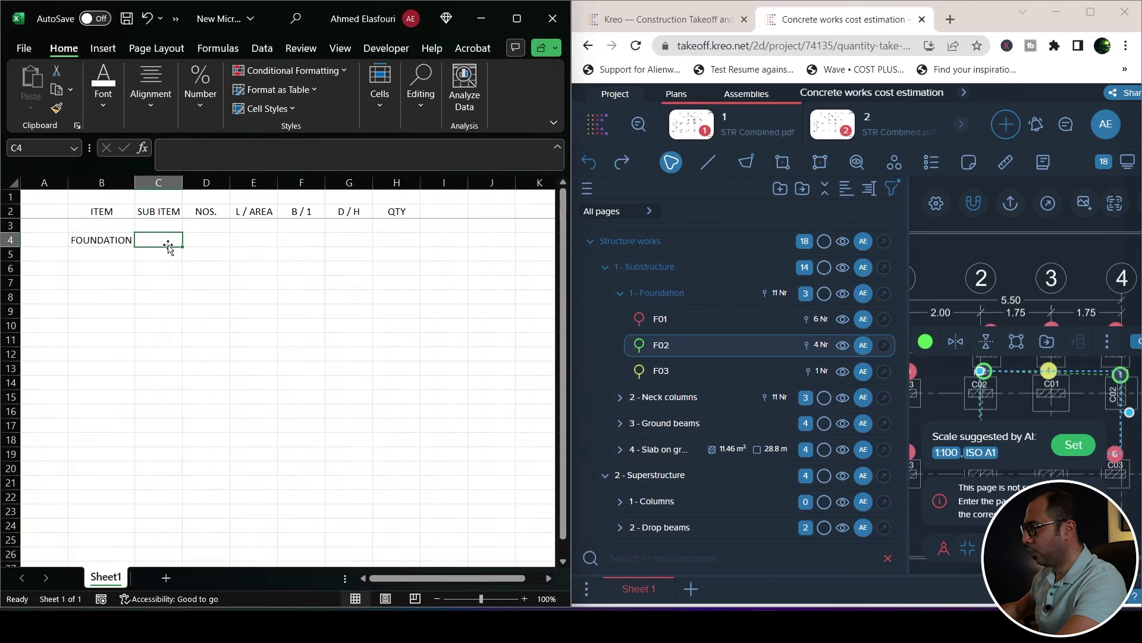
{"action": "type", "text": "F01"}
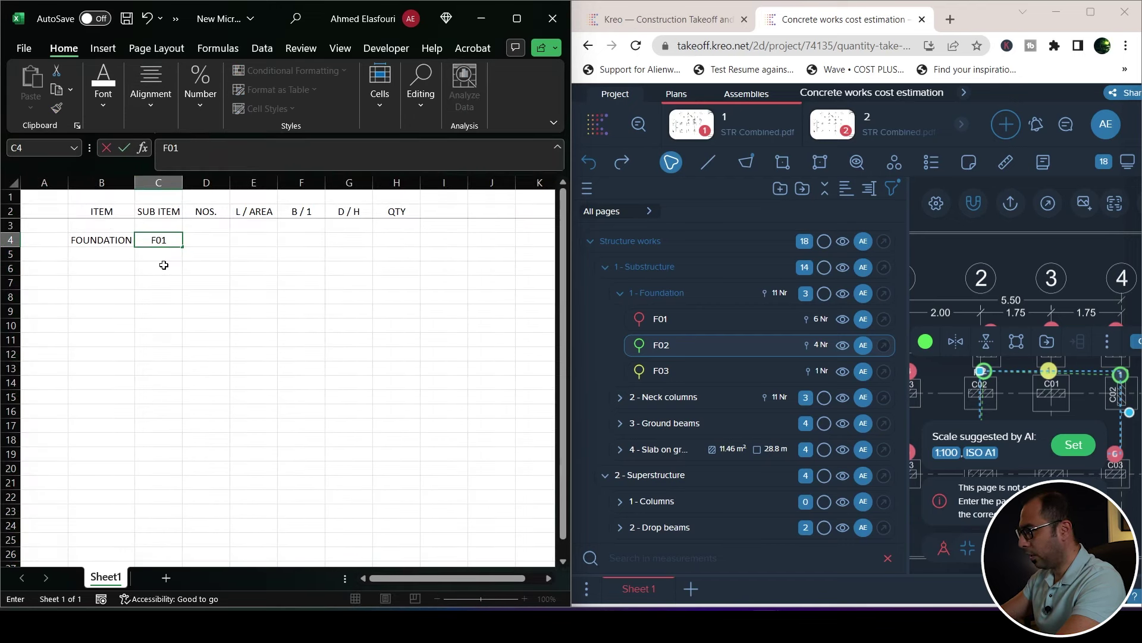
{"action": "key", "text": "Return"}
{"action": "left_click", "coordinate": [174, 236]}
{"action": "left_click_drag", "start_coordinate": [183, 246], "coordinate": [173, 269]}
Enter the foundation counts 6, 4 and 1 for F01, F02 and F03 in the NOS. column.
{"action": "left_click", "coordinate": [206, 239]}
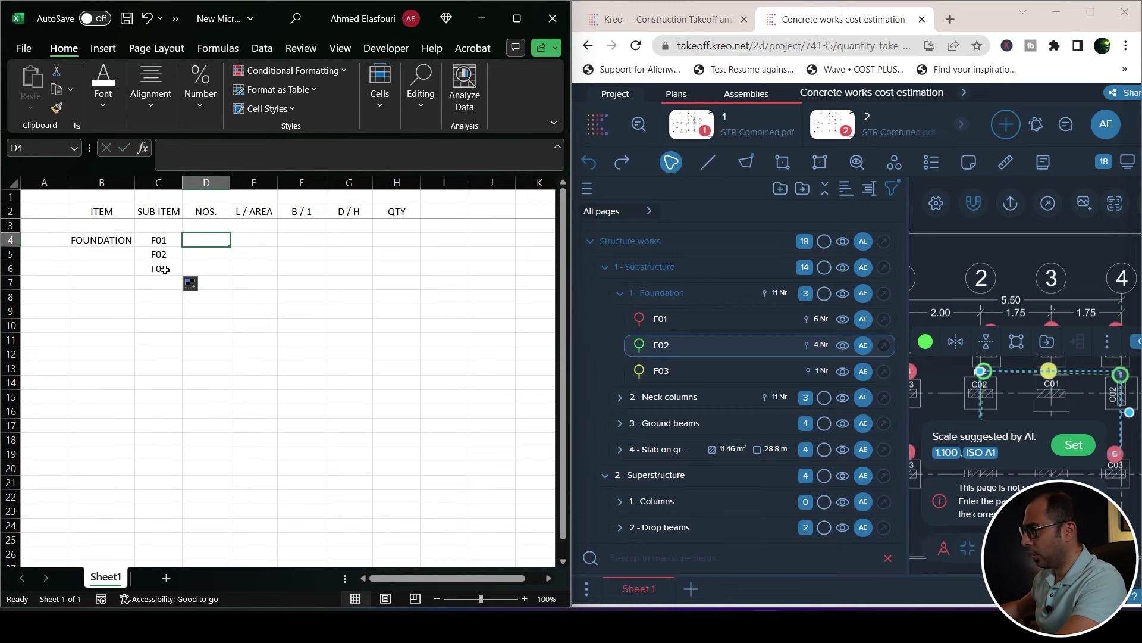
{"action": "type", "text": "6"}
{"action": "left_click", "coordinate": [208, 253]}
{"action": "type", "text": "4"}
{"action": "key", "text": "Return"}
{"action": "type", "text": "1"}
{"action": "key", "text": "Return"}
{"action": "key", "text": "Down"}
{"action": "key", "text": "Left"}
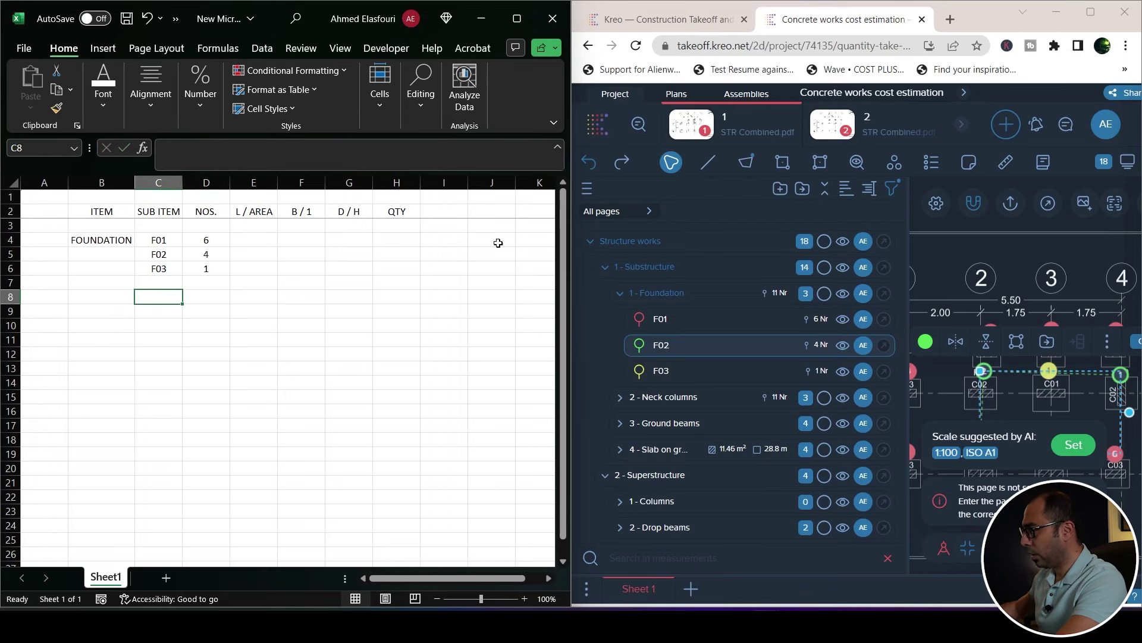
Expand Neck columns in the takeoff, then enter NECK COLUMNS in B9 with sub items C01 to C03 in C9:C11.
{"action": "left_click", "coordinate": [620, 293]}
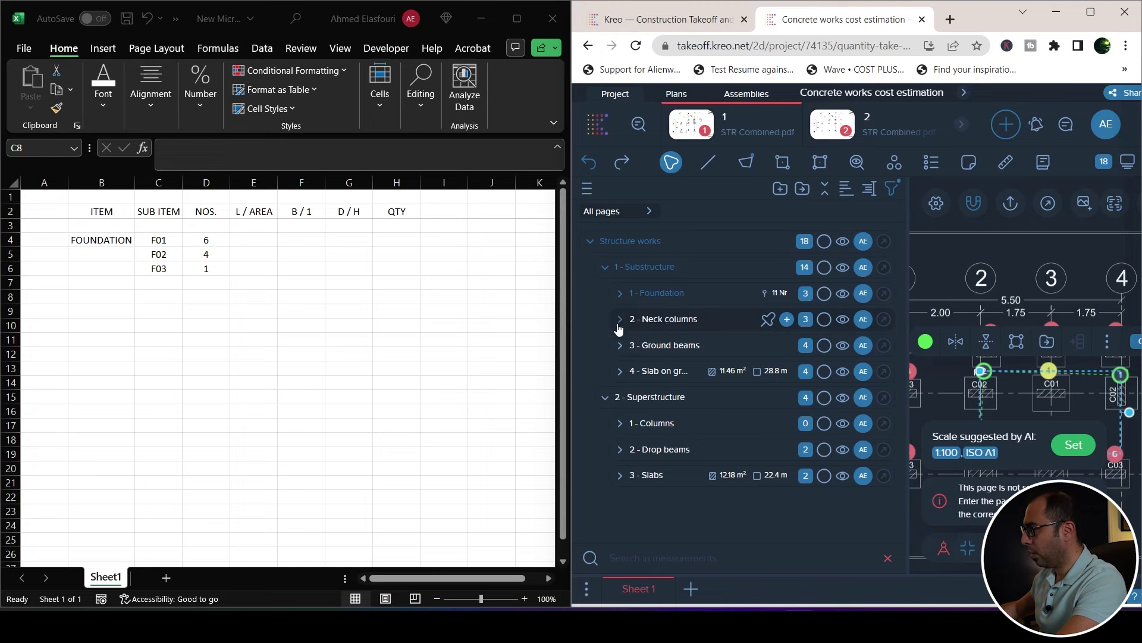
{"action": "left_click", "coordinate": [620, 320]}
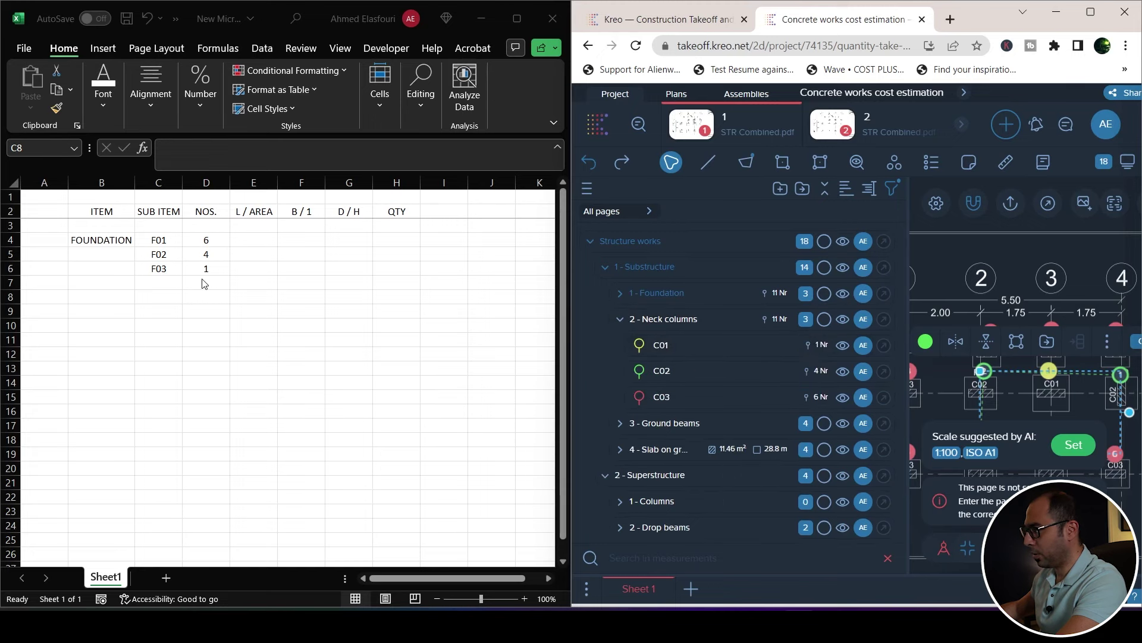
{"action": "left_click", "coordinate": [105, 309]}
{"action": "type", "text": "NECK COLUMNS"}
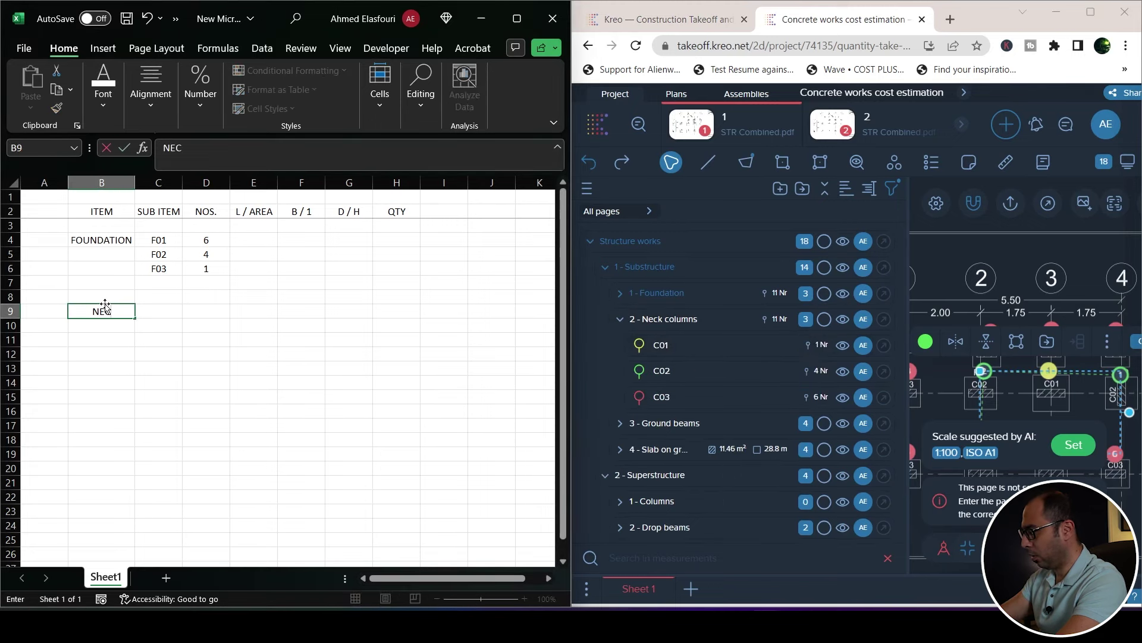
{"action": "key", "text": "Tab"}
{"action": "type", "text": "C01"}
{"action": "key", "text": "ctrl+Return"}
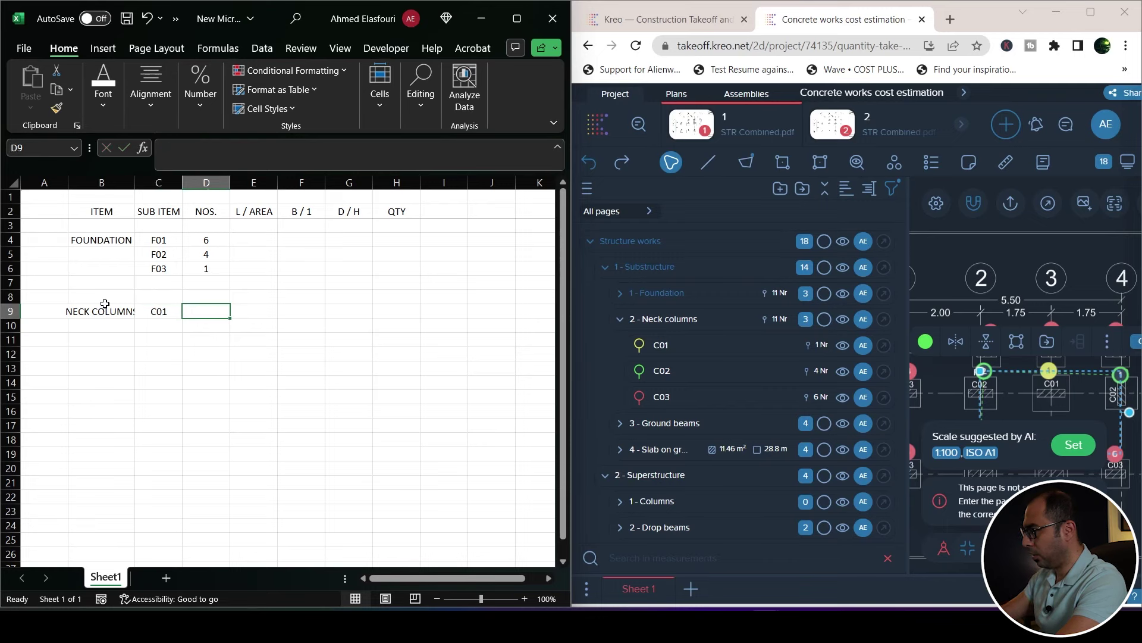
{"action": "left_click_drag", "start_coordinate": [184, 320], "coordinate": [186, 344]}
Enter the neck column counts 1, 4 and 6 for C01, C02 and C03 in the NOS. column.
{"action": "left_click", "coordinate": [207, 311]}
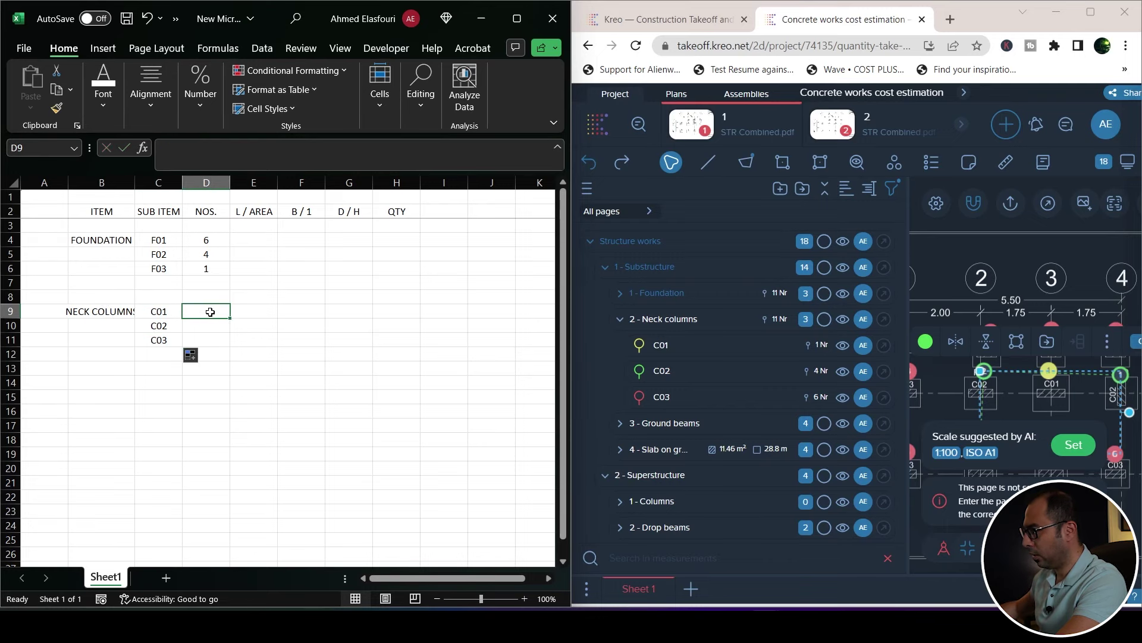
{"action": "type", "text": "1"}
{"action": "key", "text": "Return"}
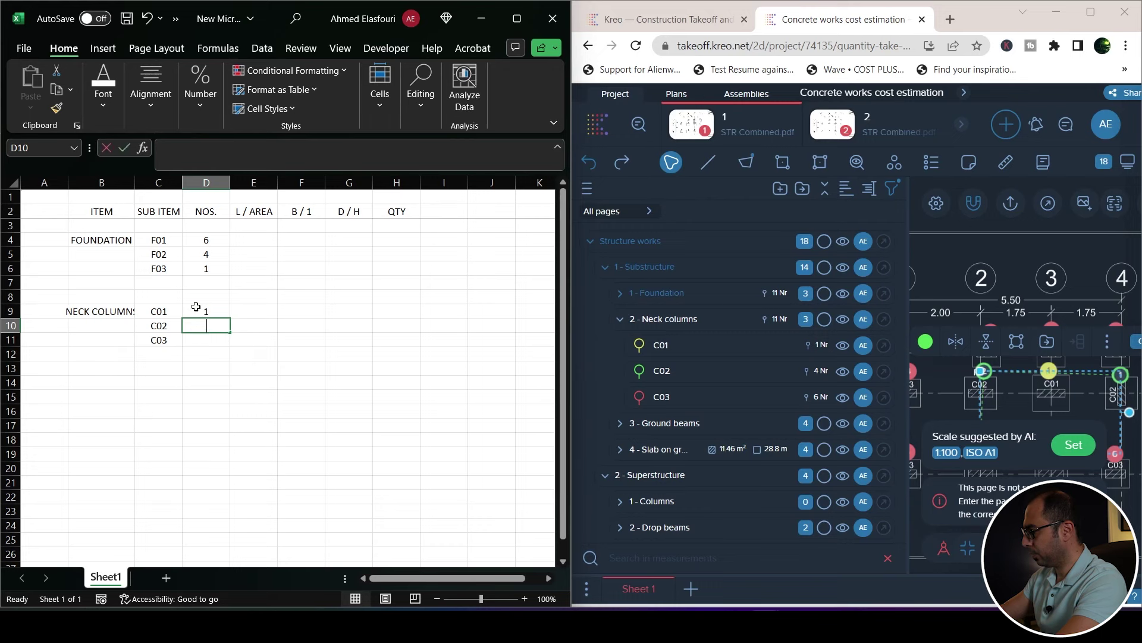
{"action": "type", "text": "4"}
{"action": "key", "text": "Return"}
{"action": "type", "text": "6"}
{"action": "left_click", "coordinate": [101, 382]}
Expand Ground beams in the takeoff, then enter GROUND BEAMS in B14 with sub items GB01 to GB03 in C14:C16.
{"action": "left_click", "coordinate": [620, 319]}
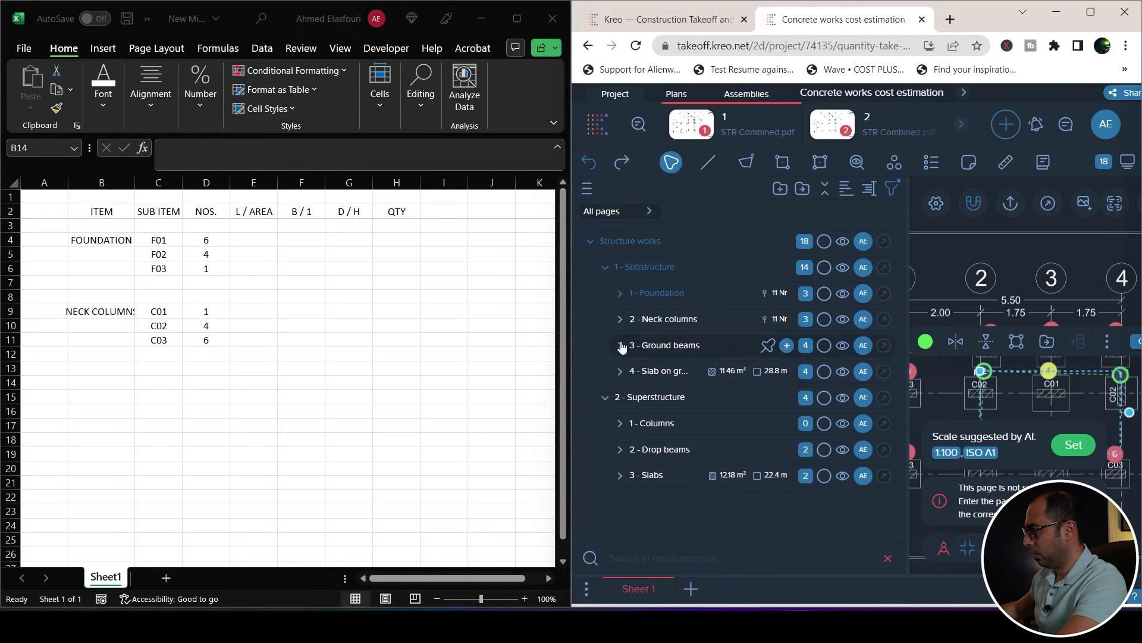
{"action": "left_click", "coordinate": [621, 347]}
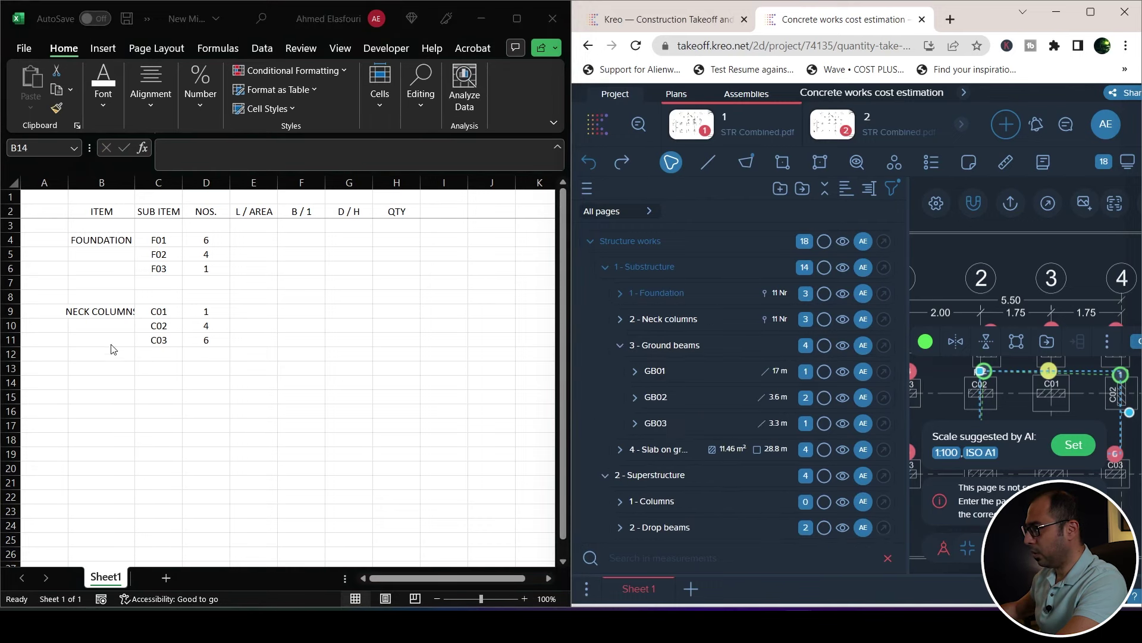
{"action": "left_click", "coordinate": [98, 380]}
{"action": "type", "text": "GROUND BEAMS"}
{"action": "key", "text": "Tab"}
{"action": "type", "text": "GB01"}
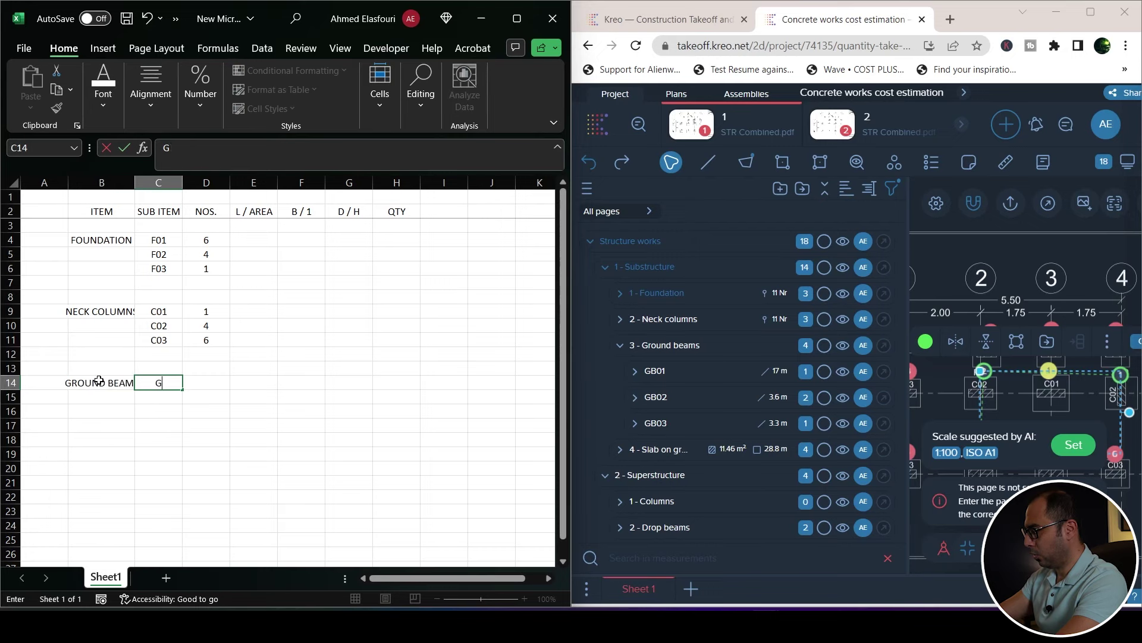
{"action": "key", "text": "ctrl+Return"}
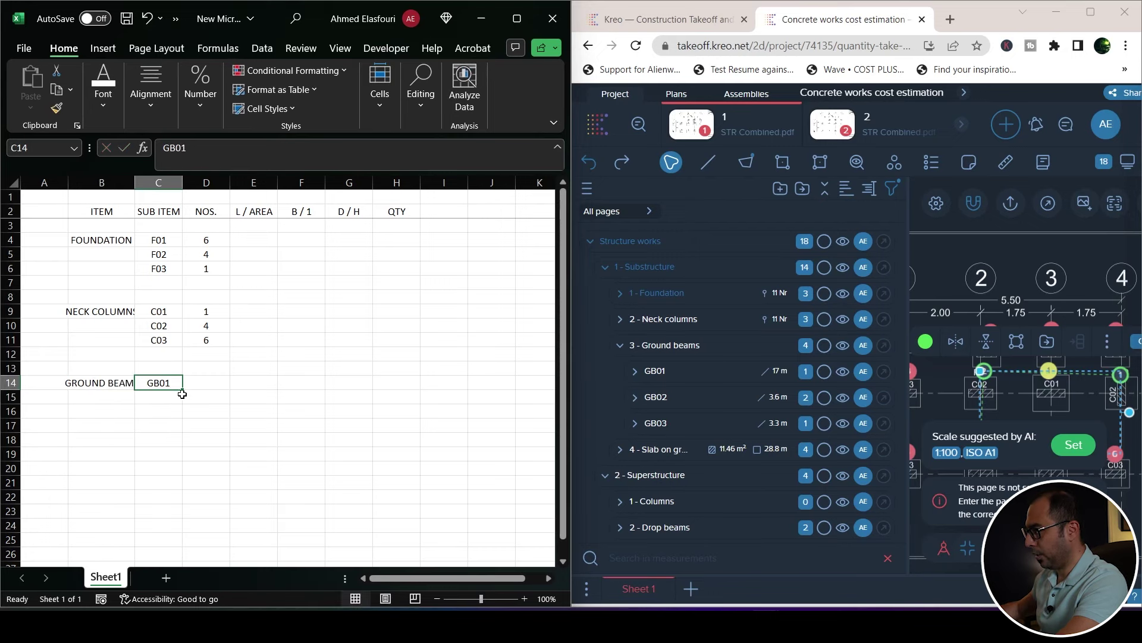
{"action": "left_click_drag", "start_coordinate": [182, 393], "coordinate": [182, 413]}
Enter a count of 1 for each of GB01, GB02 and GB03 in the NOS. column.
{"action": "left_click", "coordinate": [202, 383]}
{"action": "type", "text": "1"}
{"action": "key", "text": "Return"}
{"action": "type", "text": "1"}
{"action": "key", "text": "Return"}
{"action": "type", "text": "1"}
{"action": "key", "text": "Up"}
{"action": "key", "text": "Up"}
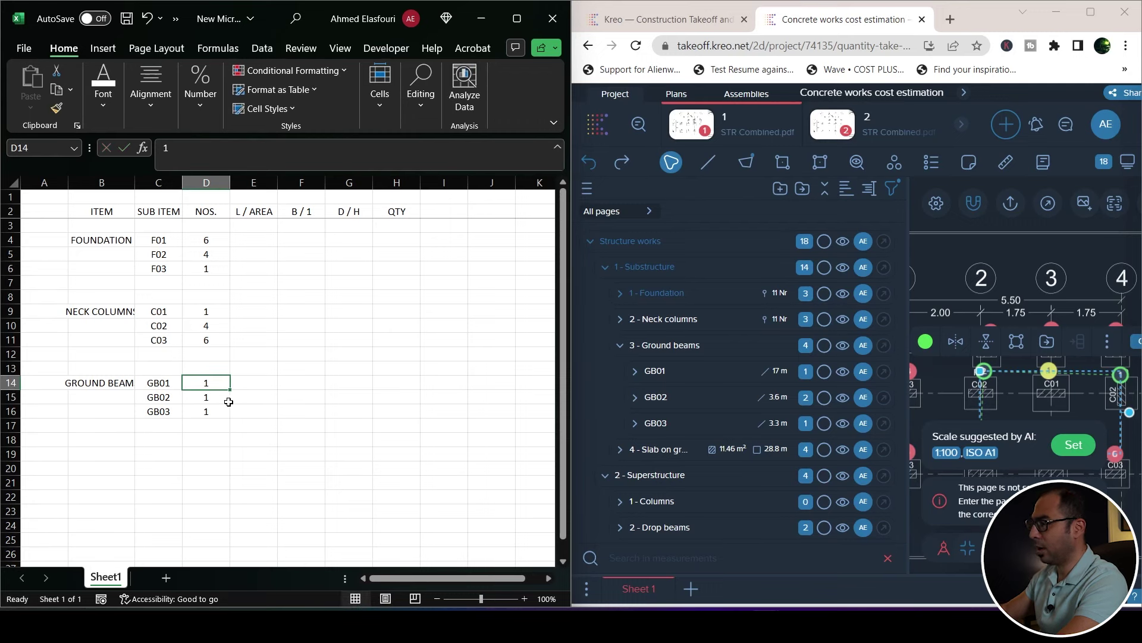
Enter the ground beam lengths 17, 3.6 and 3.3 for GB01 to GB03 in the L / AREA column.
{"action": "mouse_move", "coordinate": [777, 376]}
{"action": "key", "text": "Right"}
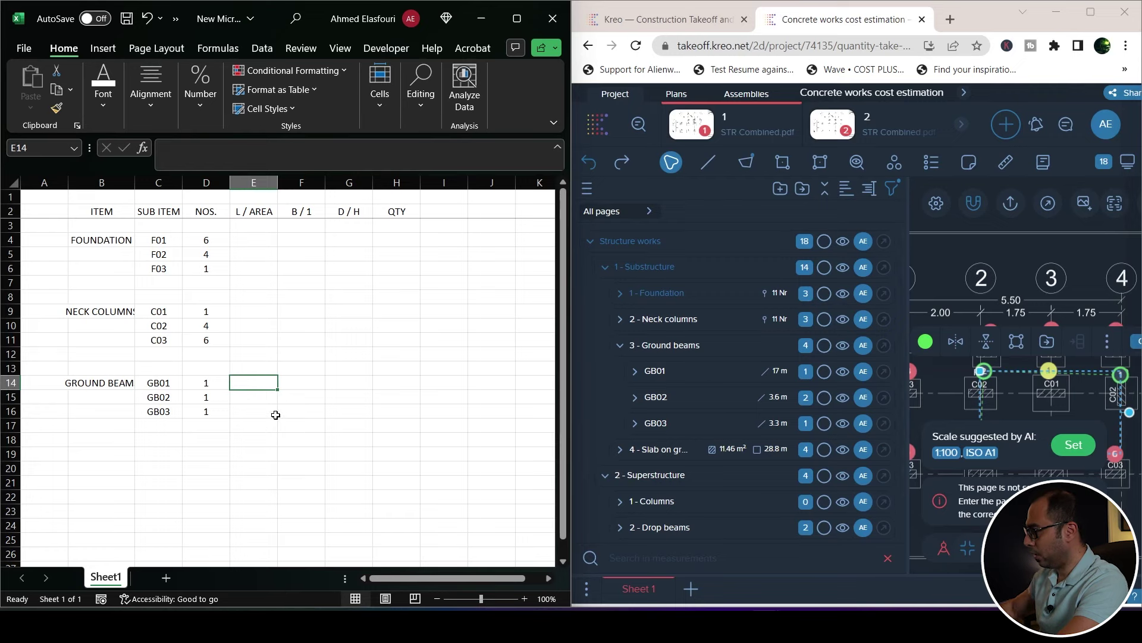
{"action": "type", "text": "17"}
{"action": "key", "text": "Return"}
{"action": "type", "text": "3.6"}
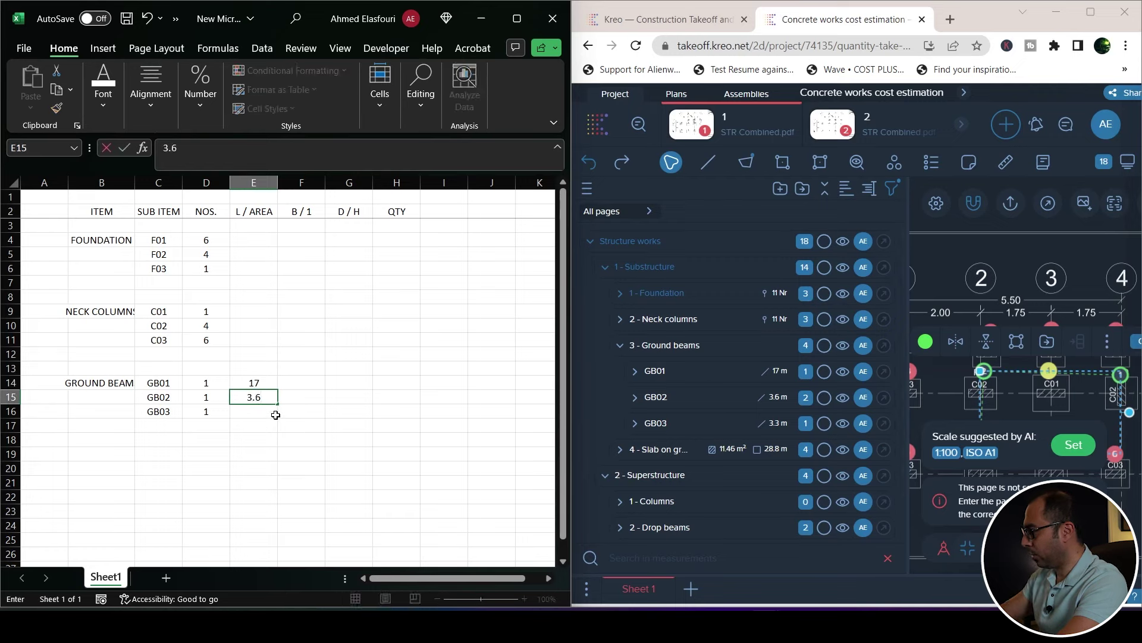
{"action": "key", "text": "Return"}
{"action": "type", "text": "3."}
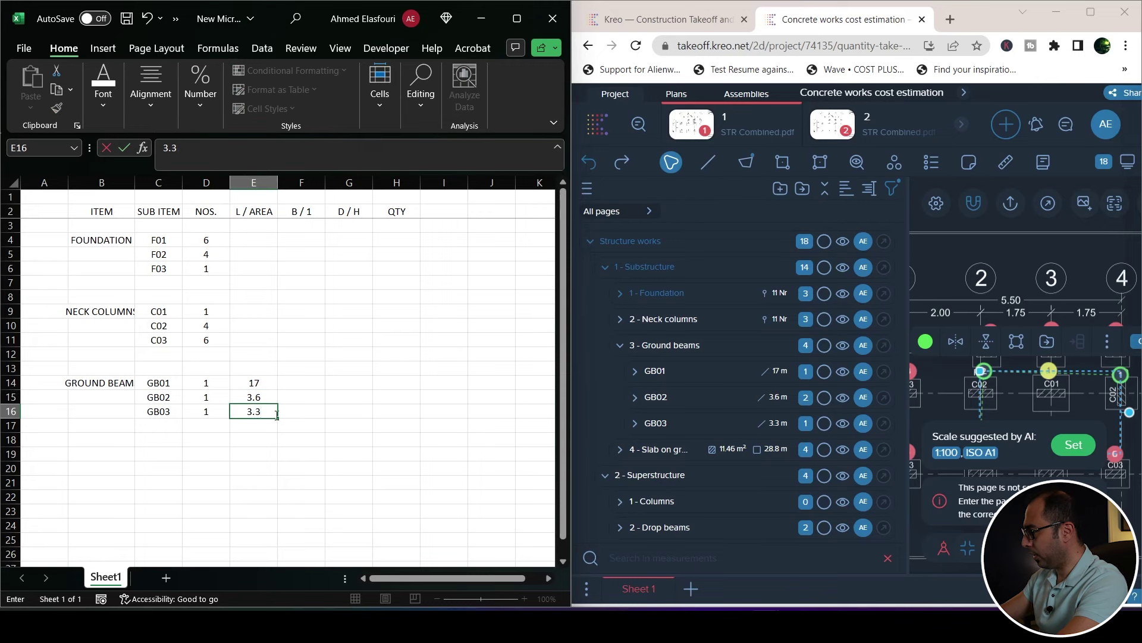
{"action": "type", "text": "3"}
{"action": "key", "text": "Tab"}
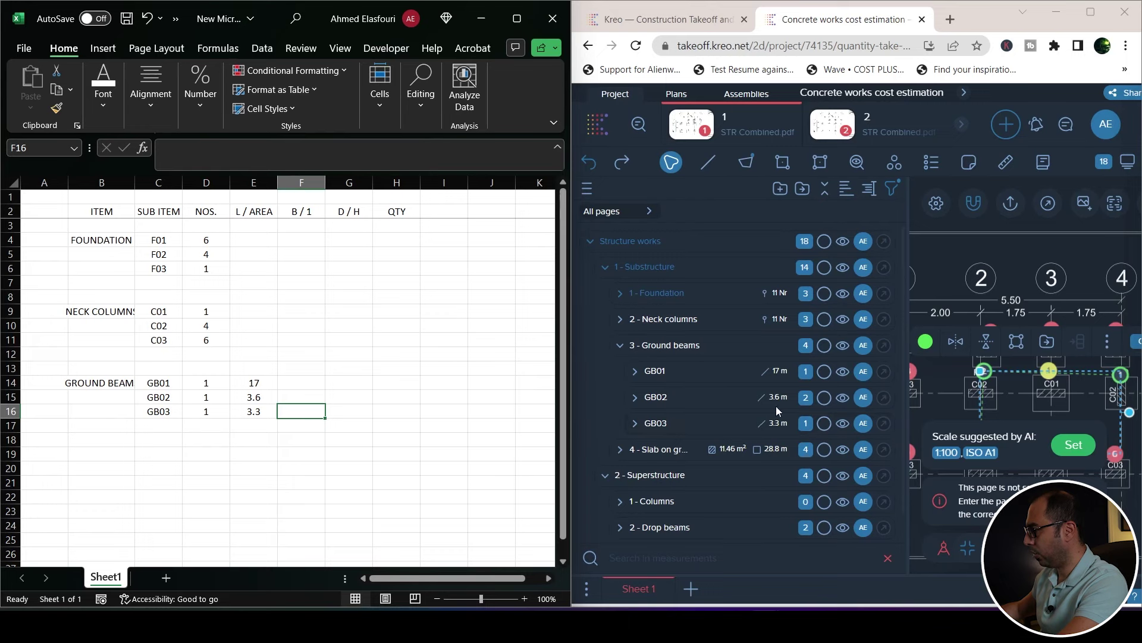
Collapse Ground beams and expand Slab on grade in the takeoff, then enter SLAB ON GRADE in B19.
{"action": "left_click", "coordinate": [101, 454]}
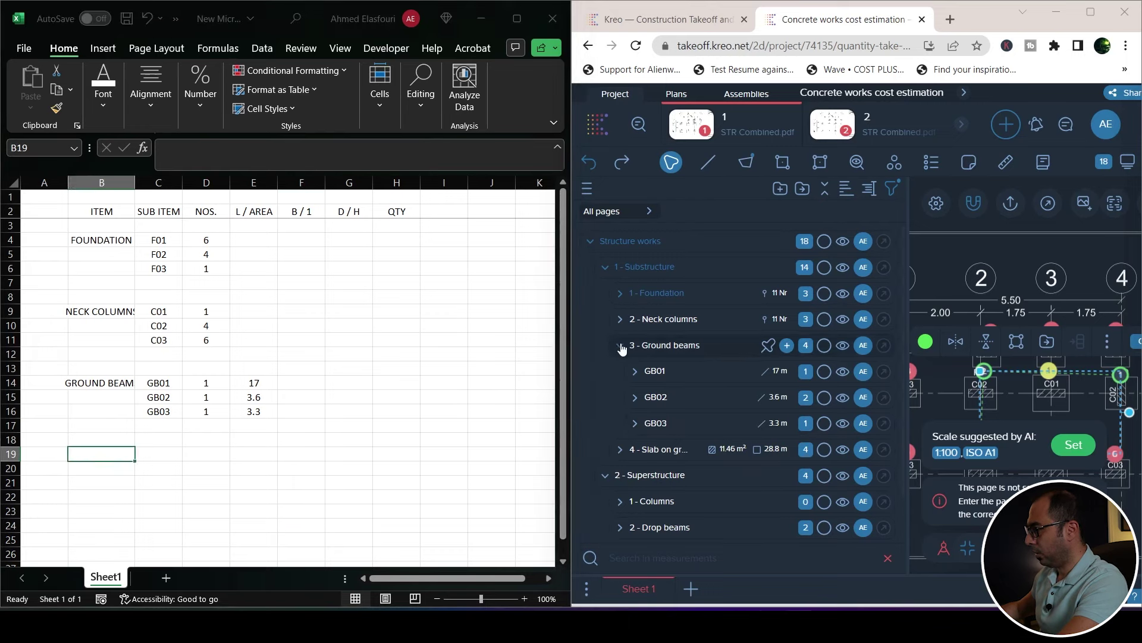
{"action": "left_click", "coordinate": [620, 345]}
{"action": "left_click", "coordinate": [620, 370]}
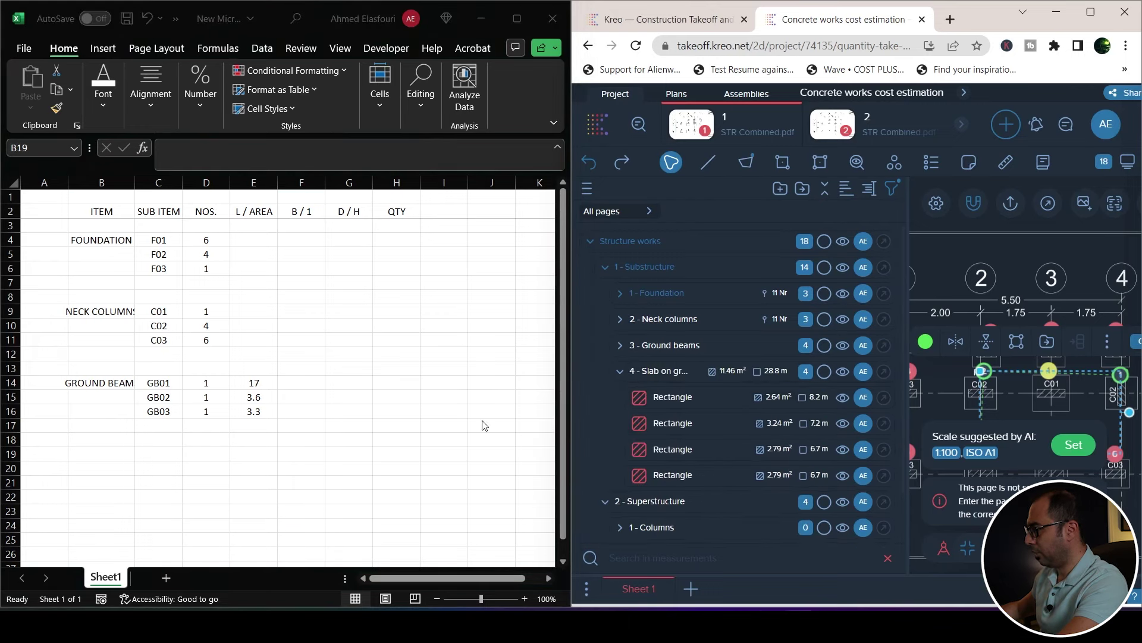
{"action": "left_click", "coordinate": [126, 454]}
{"action": "type", "text": "SLAB ON GRADE"}
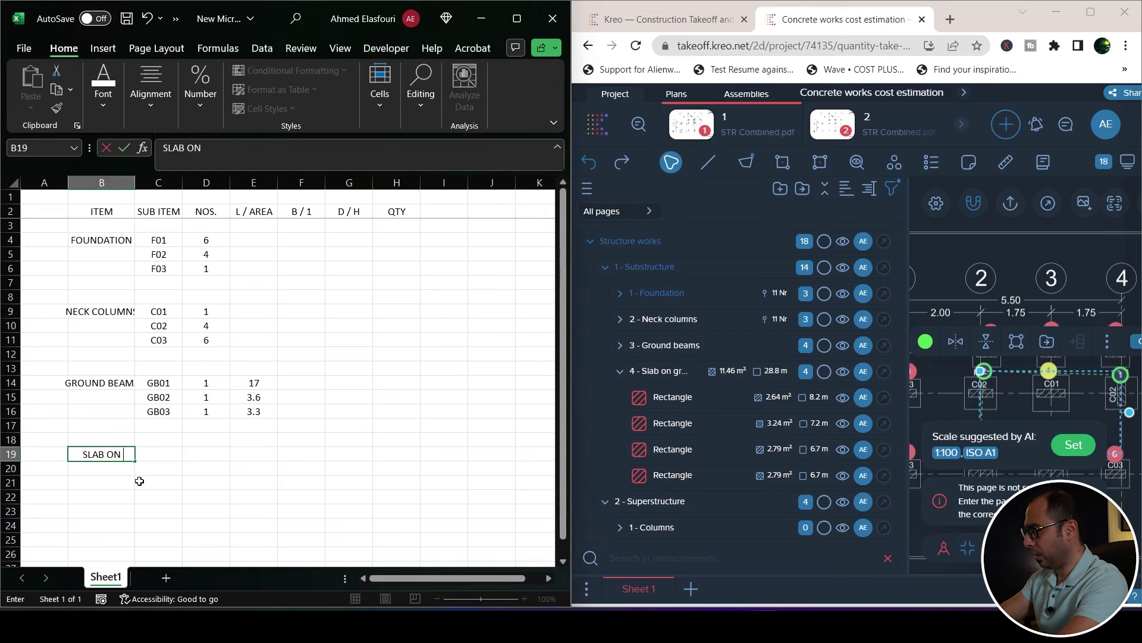
Enter SOG in C19 as the sub item, with a count of 1 and an area of 11.46.
{"action": "left_click", "coordinate": [186, 462]}
{"action": "type", "text": "1"}
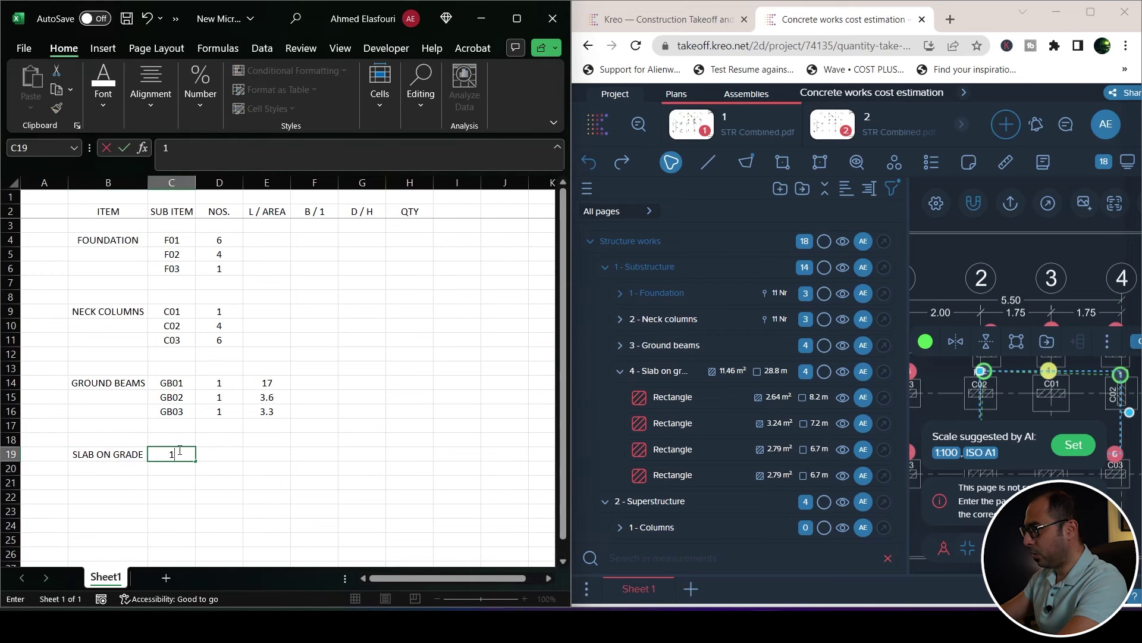
{"action": "key", "text": "Tab"}
{"action": "left_click", "coordinate": [177, 454]}
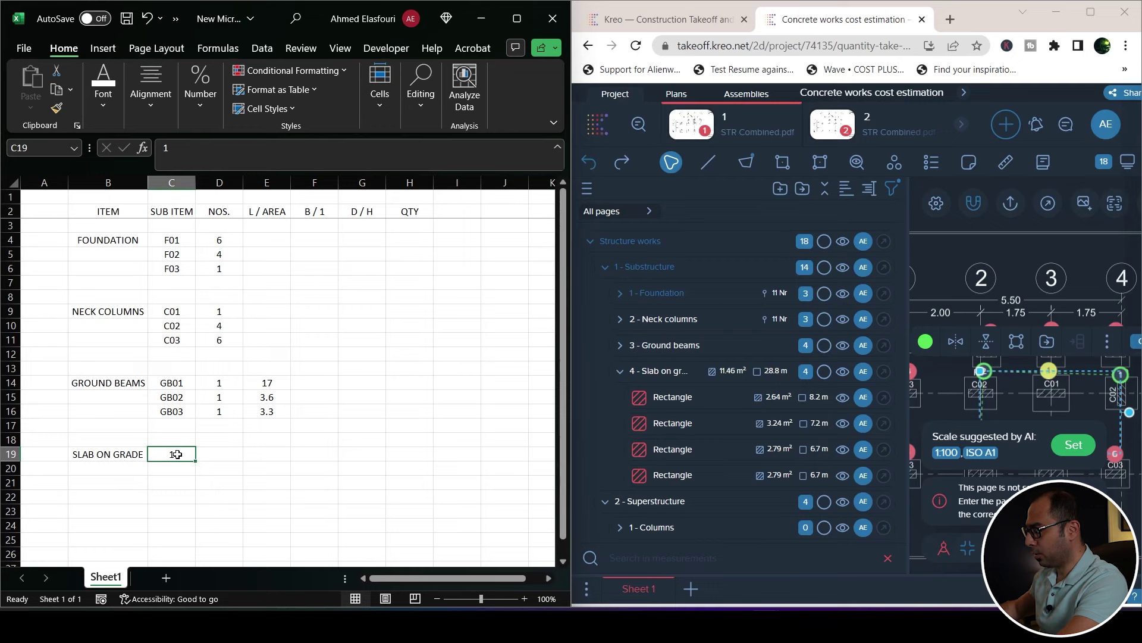
{"action": "type", "text": "SOG"}
{"action": "key", "text": "Tab"}
{"action": "type", "text": "1"}
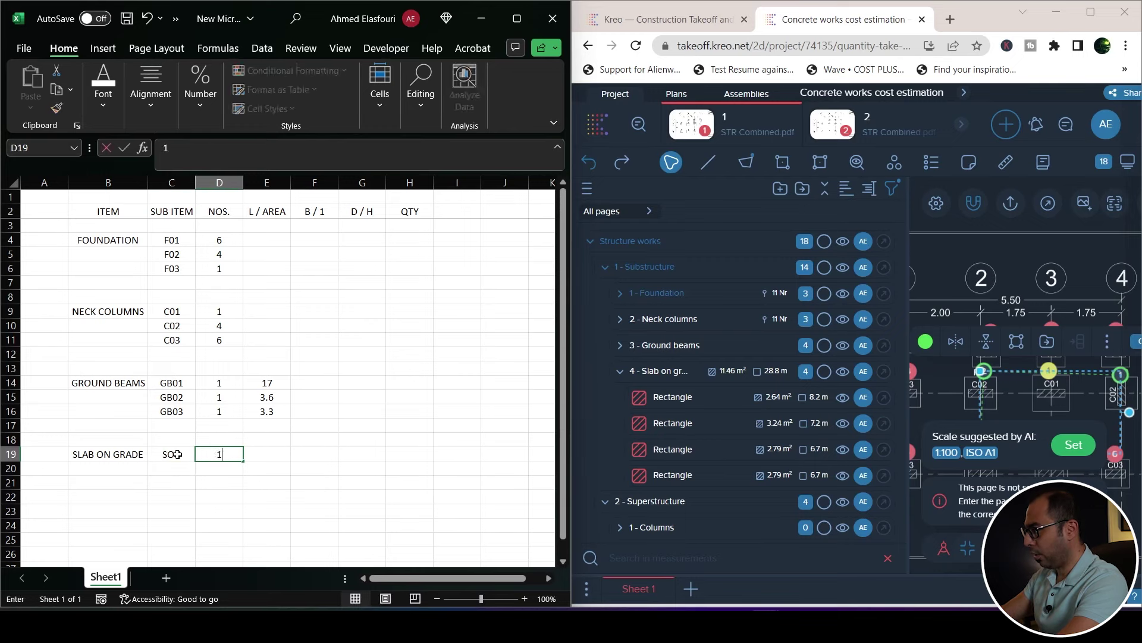
{"action": "key", "text": "Tab"}
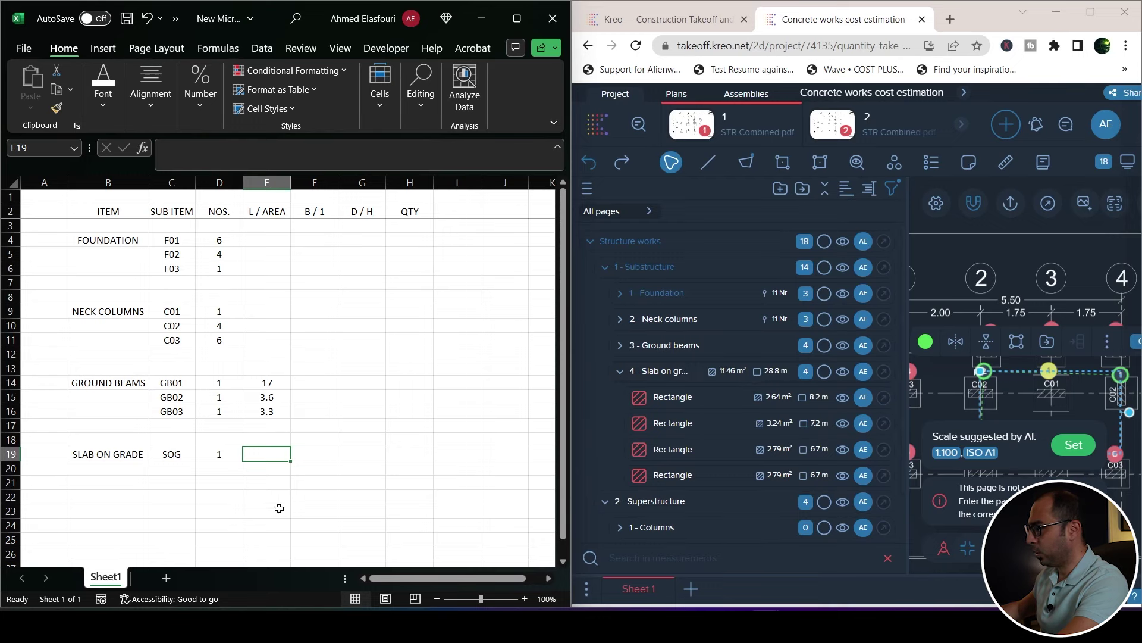
{"action": "type", "text": "11.46"}
{"action": "key", "text": "Tab"}
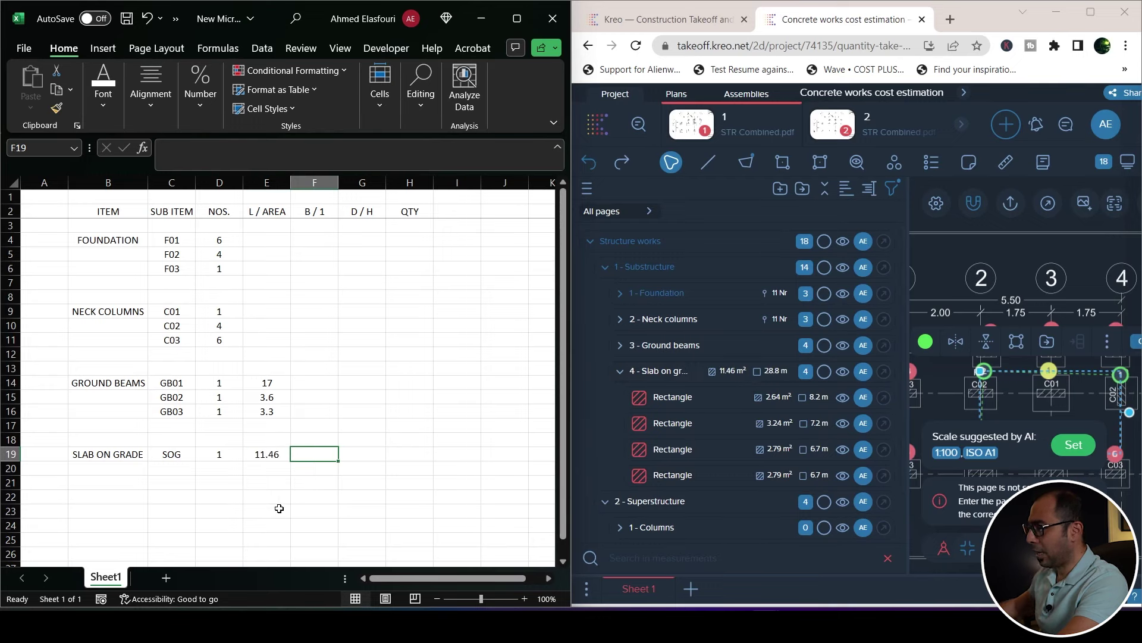
{"action": "left_click", "coordinate": [271, 211]}
{"action": "left_click", "coordinate": [314, 213]}
{"action": "left_click", "coordinate": [269, 384]}
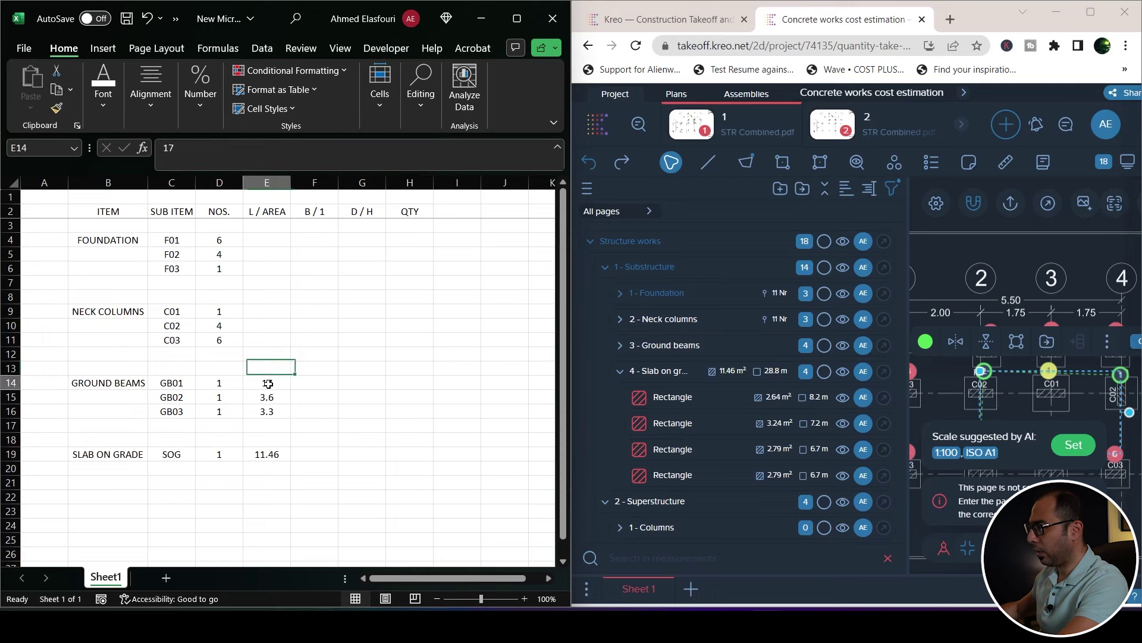
{"action": "left_click", "coordinate": [308, 379]}
{"action": "left_click", "coordinate": [273, 212]}
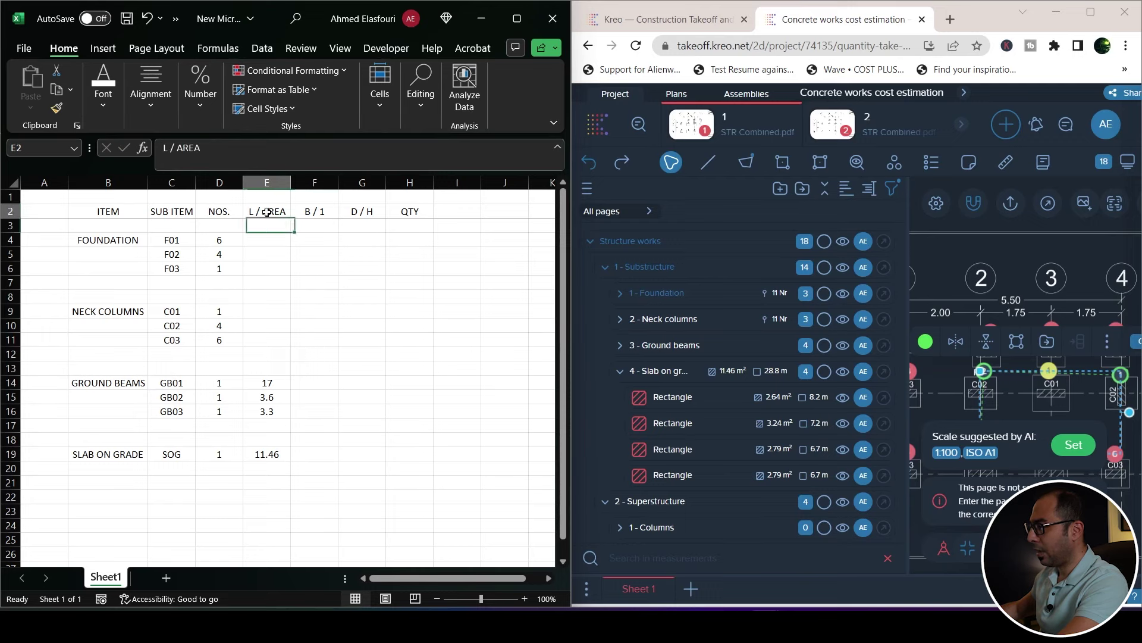
{"action": "left_click", "coordinate": [327, 211]}
{"action": "left_click", "coordinate": [276, 455]}
Enter 1 in the B / 1 column for SOG in F19 and fill that cell with yellow.
{"action": "left_click", "coordinate": [324, 454]}
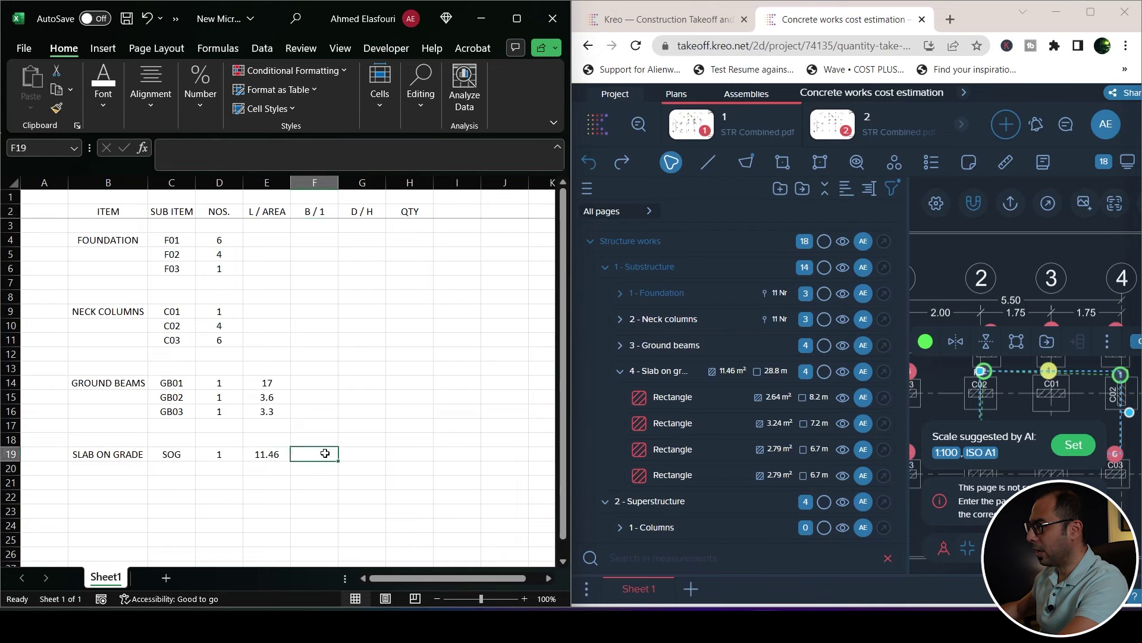
{"action": "type", "text": "1"}
{"action": "key", "text": "ctrl+Return"}
{"action": "left_click", "coordinate": [102, 102]}
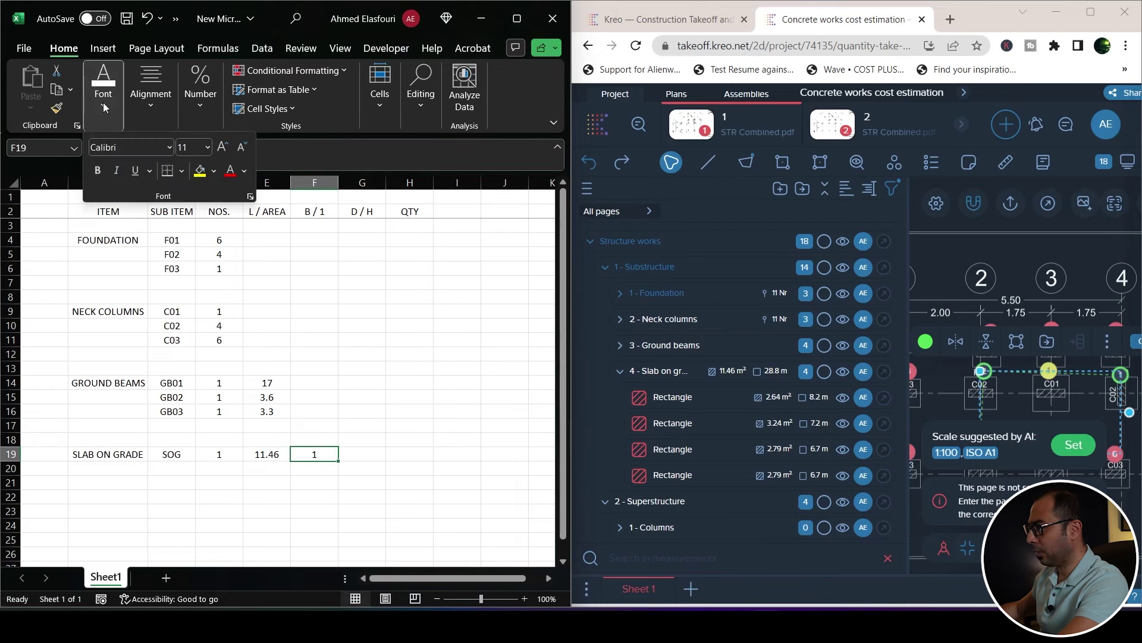
{"action": "left_click", "coordinate": [200, 171]}
{"action": "left_click", "coordinate": [266, 455]}
{"action": "left_click", "coordinate": [316, 454]}
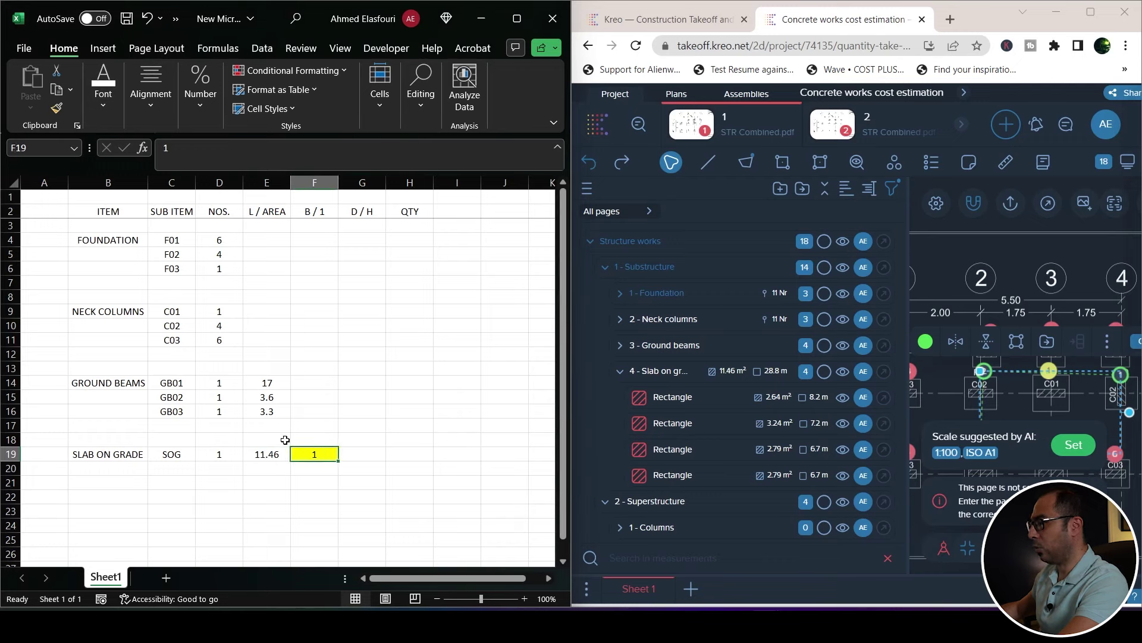
{"action": "left_click", "coordinate": [309, 483]}
{"action": "left_click", "coordinate": [306, 497]}
Collapse the slab on grade group in the takeoff and enter COLUMNS in B22.
{"action": "left_click", "coordinate": [114, 494]}
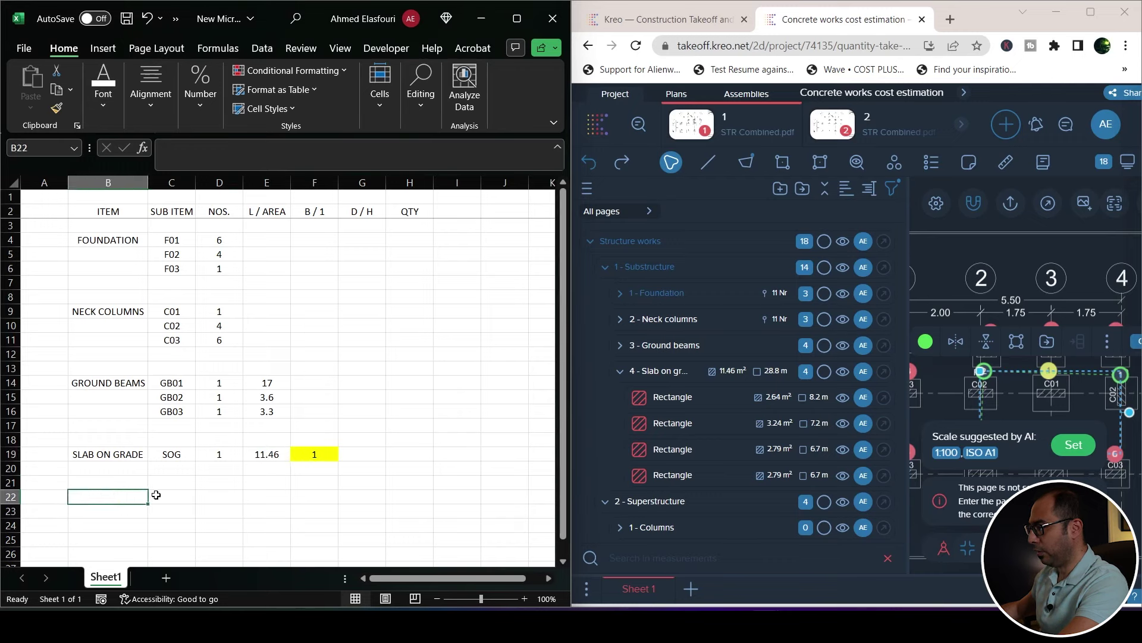
{"action": "left_click", "coordinate": [621, 376]}
{"action": "left_click", "coordinate": [622, 376]}
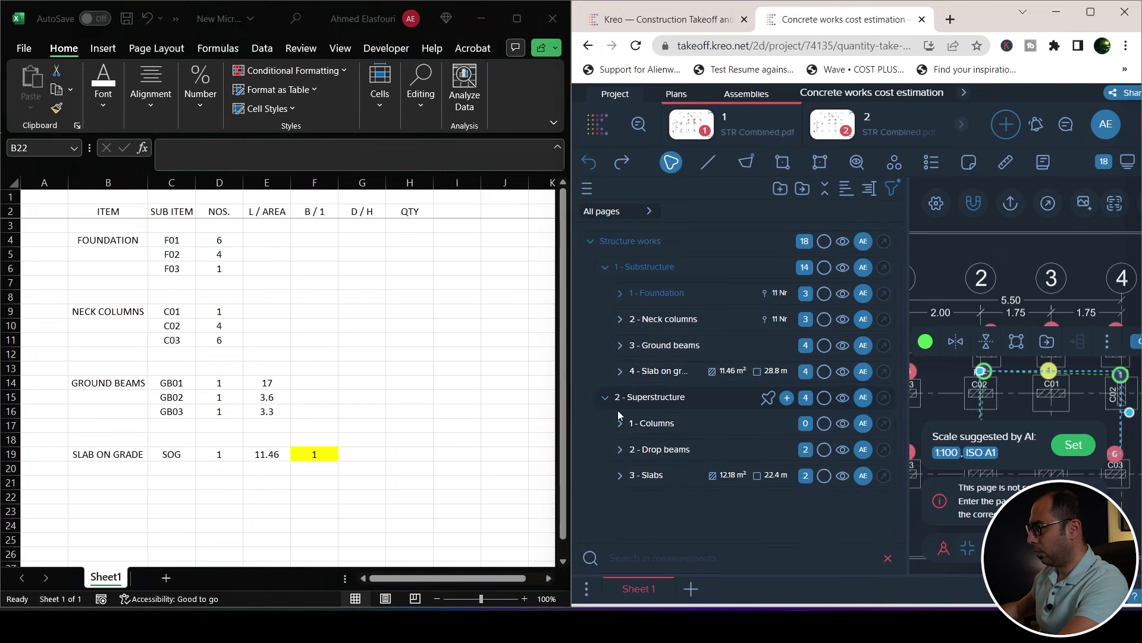
{"action": "left_click", "coordinate": [131, 492]}
{"action": "type", "text": "COLUMNS"}
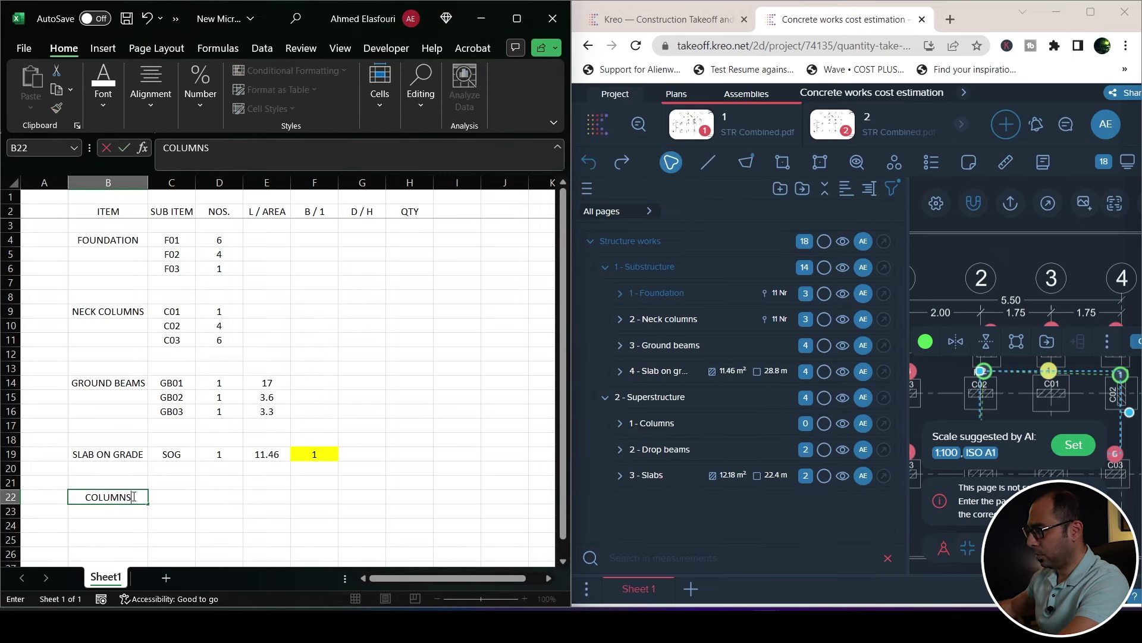
Copy the neck column sub items and counts from C9:D11 into the COLUMNS rows starting at C22.
{"action": "key", "text": "Tab"}
{"action": "left_click_drag", "start_coordinate": [173, 311], "coordinate": [219, 339]}
{"action": "key", "text": "ctrl+c"}
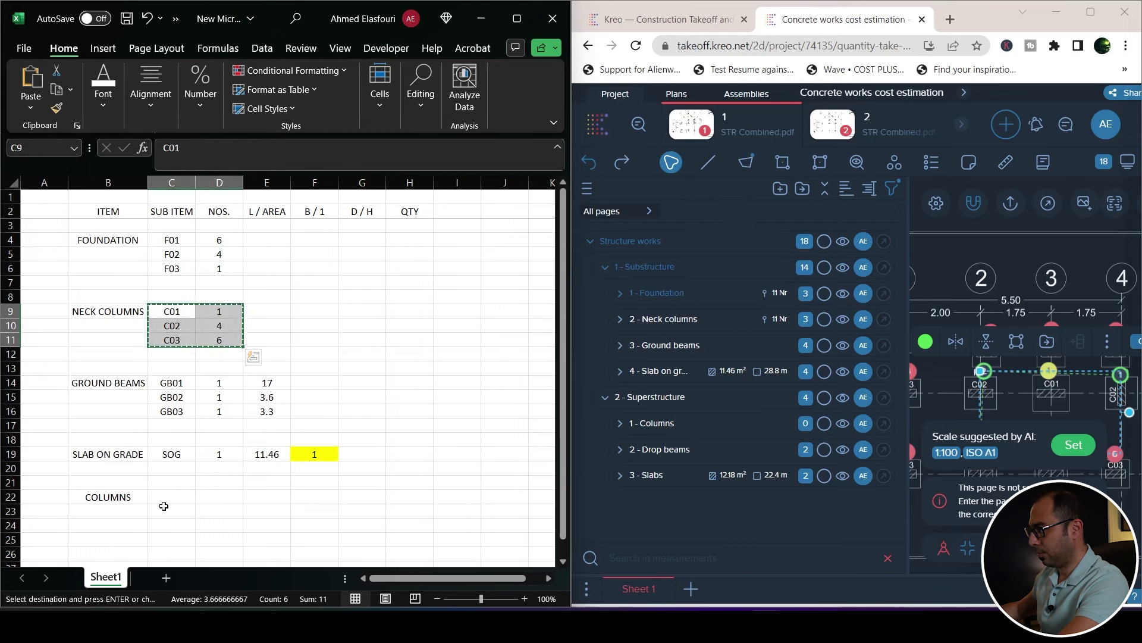
{"action": "left_click", "coordinate": [164, 499]}
{"action": "key", "text": "Return"}
Expand Drop beams in the takeoff and enter DROP BEAMS in B27.
{"action": "scroll", "coordinate": [164, 499], "scroll_direction": "down", "scroll_amount": 3}
{"action": "left_click", "coordinate": [218, 412]}
{"action": "left_click", "coordinate": [107, 439]}
{"action": "left_click", "coordinate": [623, 456]}
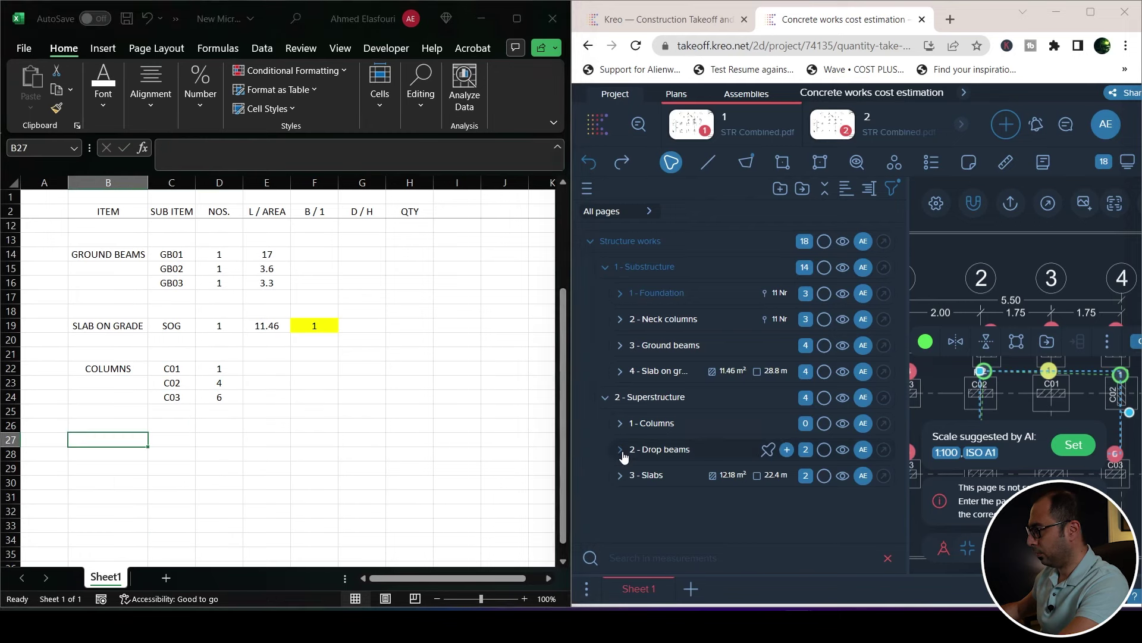
{"action": "left_click", "coordinate": [119, 439]}
{"action": "type", "text": "DROP BEAMS"}
{"action": "key", "text": "Tab"}
Enter DB01 in C27 and fill the series downward, then clear the surplus DB03 from C29.
{"action": "type", "text": "D"}
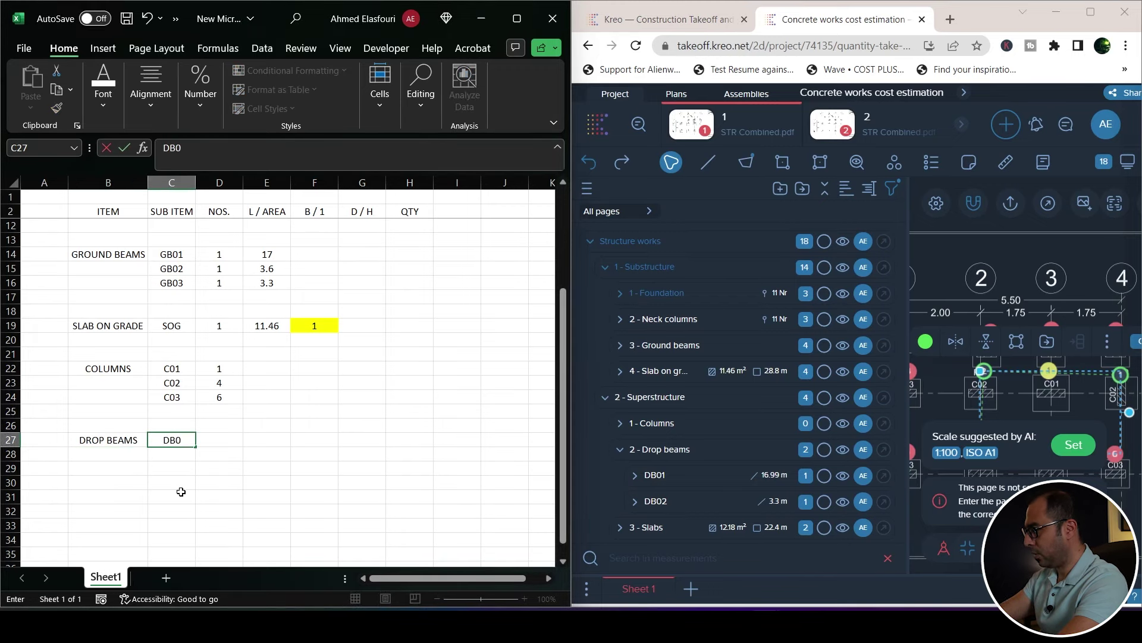
{"action": "type", "text": "B01"}
{"action": "left_click_drag", "start_coordinate": [195, 446], "coordinate": [196, 475]}
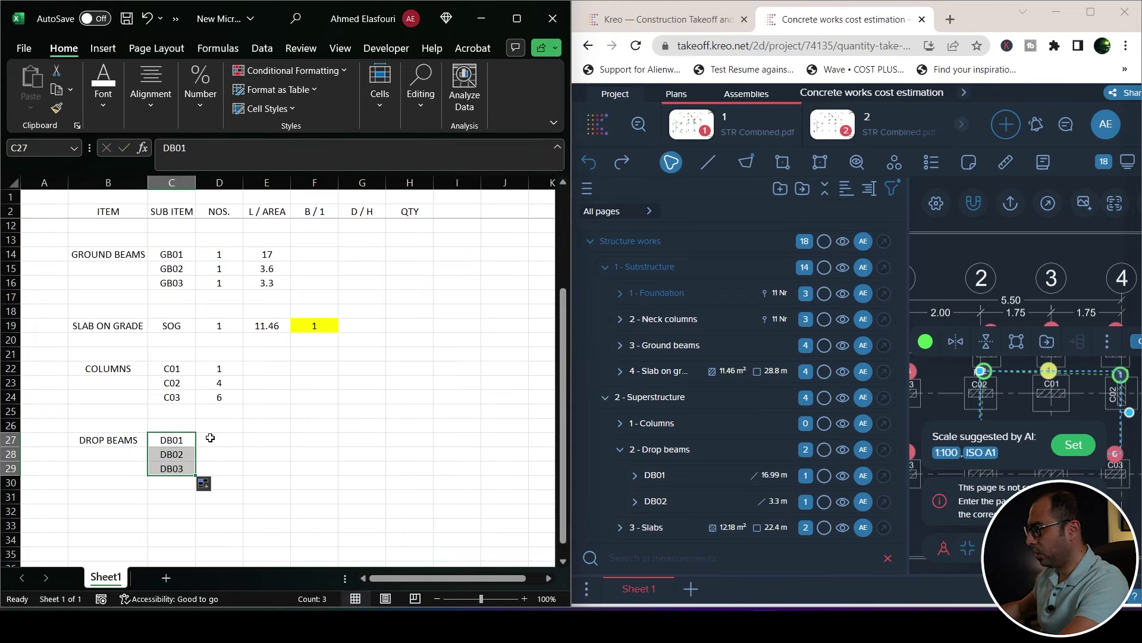
{"action": "left_click", "coordinate": [173, 468]}
{"action": "key", "text": "Delete"}
Enter a count of 1 for both DB01 and DB02 in the NOS. column.
{"action": "left_click", "coordinate": [235, 443]}
{"action": "type", "text": "1"}
{"action": "key", "text": "Return"}
{"action": "type", "text": "1"}
Enter the drop beam lengths 16.99 for DB01 and 3.3 for DB02 in the L / AREA column.
{"action": "key", "text": "Right"}
{"action": "key", "text": "Up"}
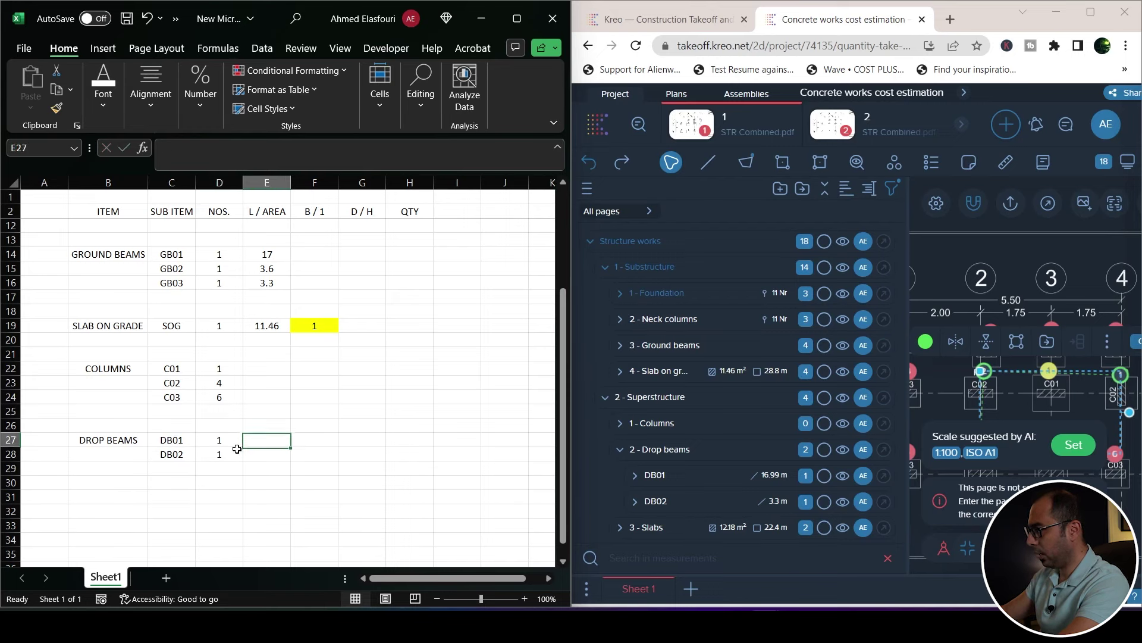
{"action": "type", "text": "16.99"}
{"action": "key", "text": "Return"}
{"action": "type", "text": "3.3"}
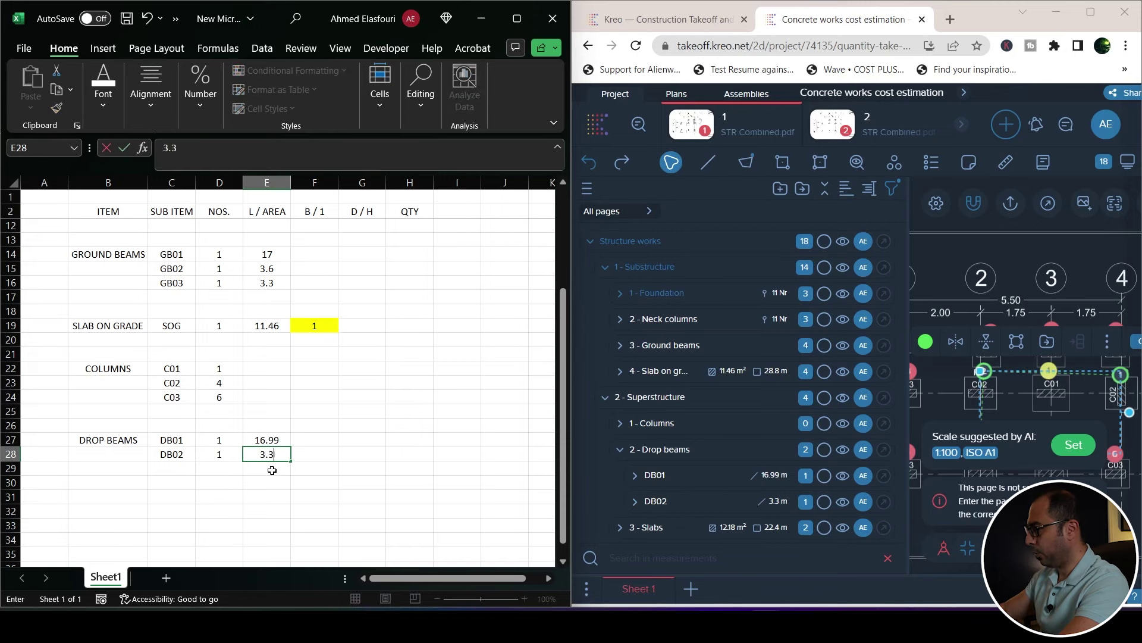
{"action": "key", "text": "Return"}
Enter SLABS in B31 with the sub item SLAB in C31.
{"action": "key", "text": "Down"}
{"action": "key", "text": "Down"}
{"action": "key", "text": "Left"}
{"action": "key", "text": "Left"}
{"action": "key", "text": "Left"}
{"action": "type", "text": "SLABS"}
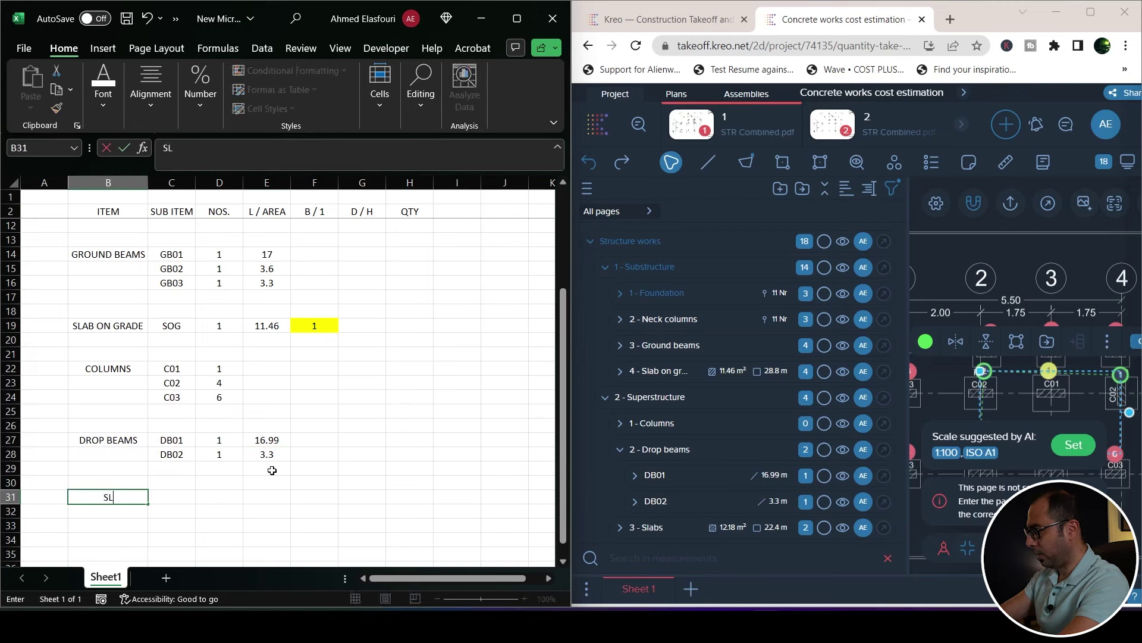
{"action": "key", "text": "Tab"}
{"action": "type", "text": "SLA"}
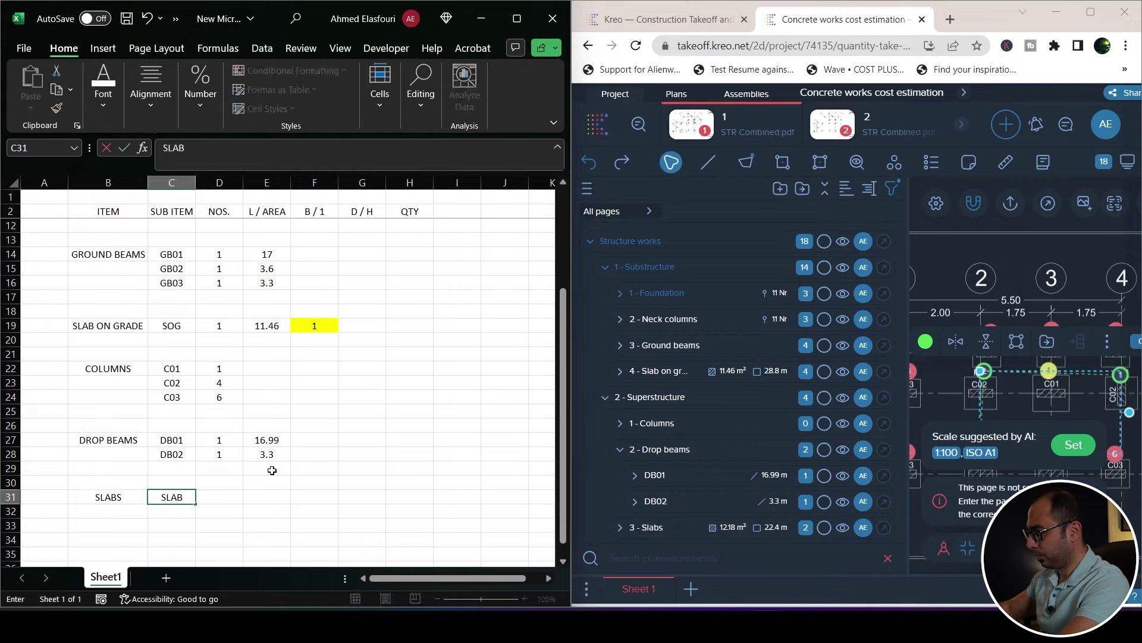
Enter a count of 1 and an area of 12.18 for SLAB in row 31.
{"action": "key", "text": "Tab"}
{"action": "type", "text": "1"}
{"action": "left_click", "coordinate": [276, 497]}
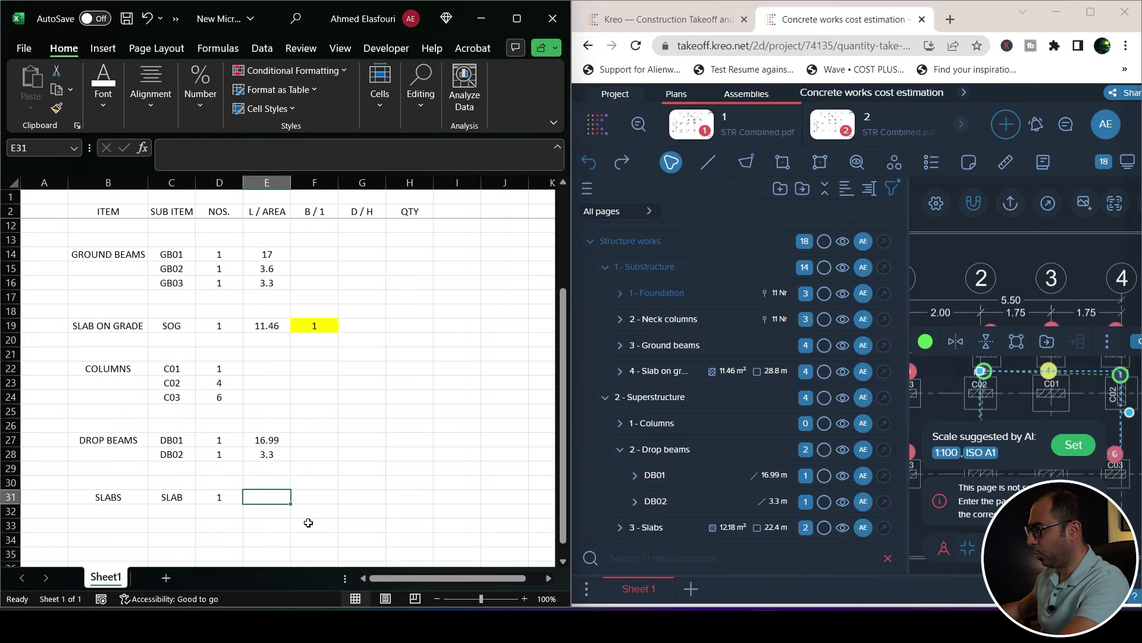
{"action": "type", "text": "12.18"}
{"action": "key", "text": "Tab"}
Copy the yellow-filled 1 from F19 into F31 for the SLAB row.
{"action": "key", "text": "Up"}
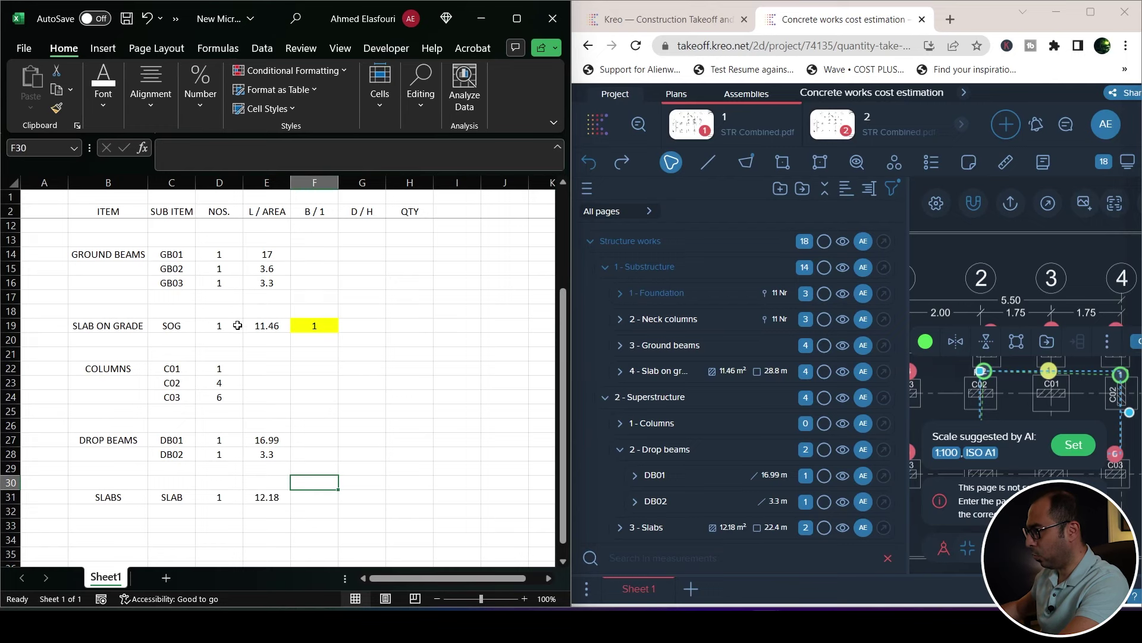
{"action": "left_click", "coordinate": [303, 327]}
{"action": "key", "text": "ctrl+c"}
{"action": "left_click", "coordinate": [312, 495]}
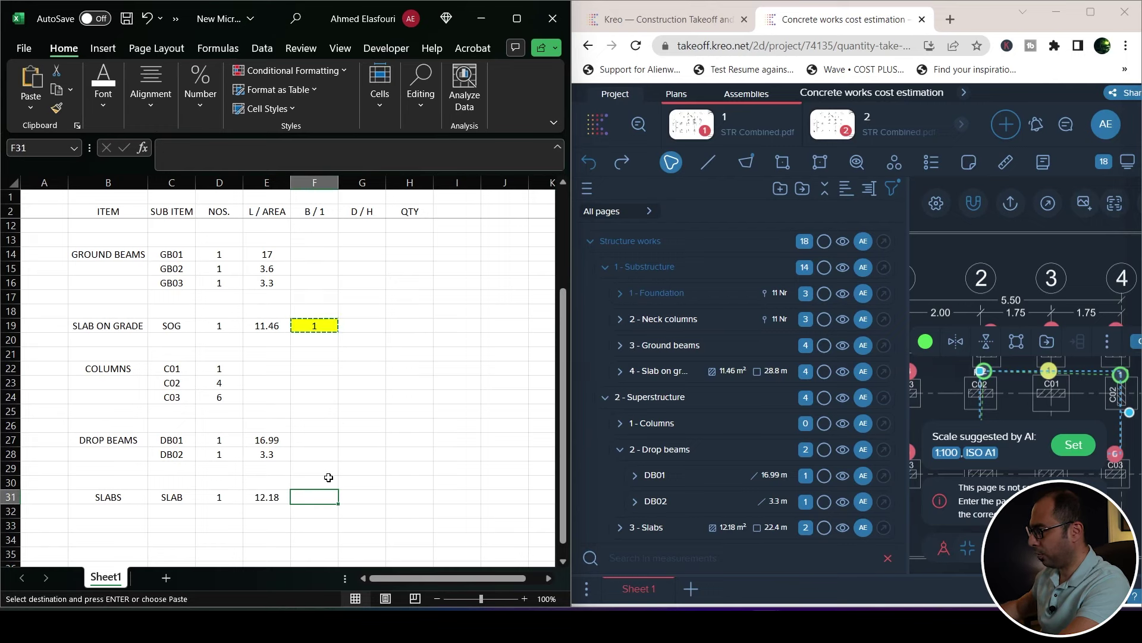
{"action": "key", "text": "Return"}
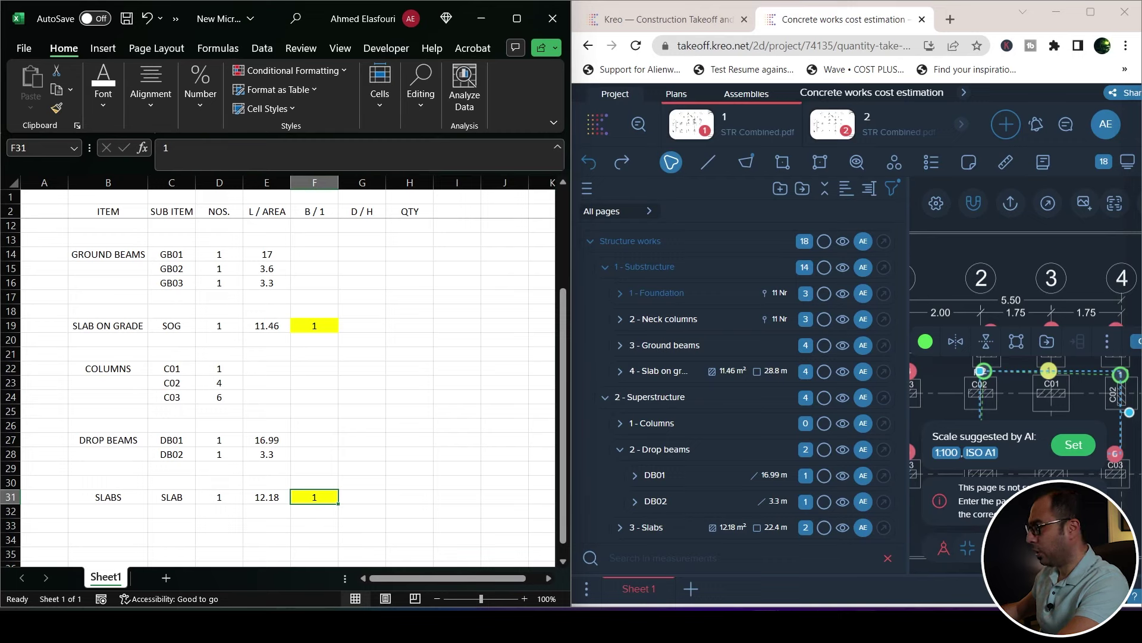
Switch to STR Combined.pdf in Adobe Acrobat and examine the dimensions in the foundation schedule.
{"action": "key", "text": "alt+Tab"}
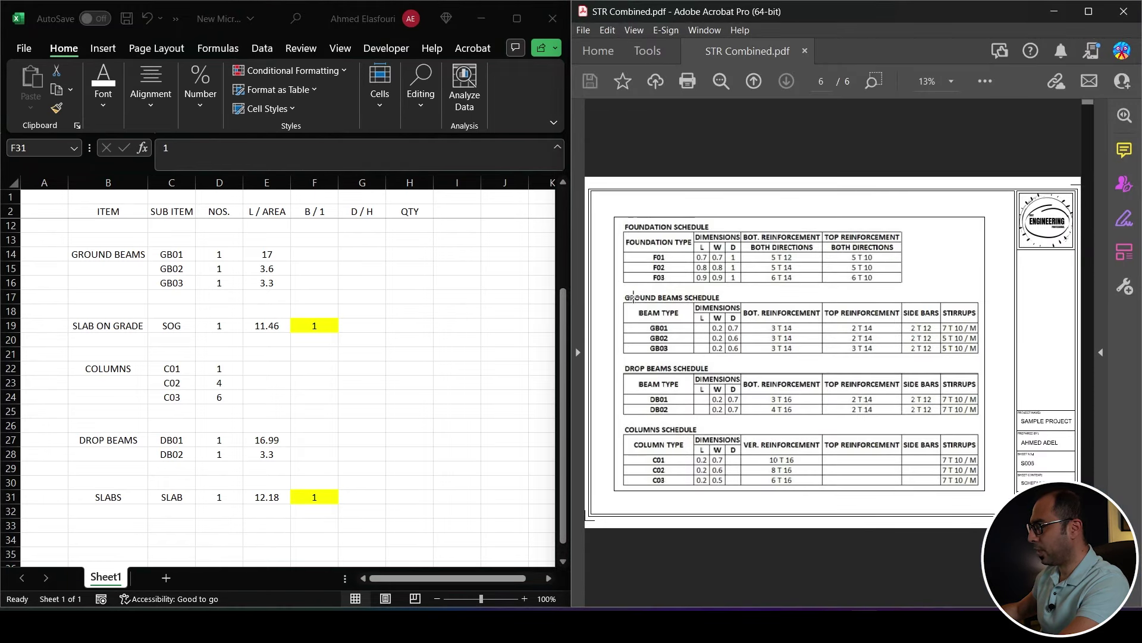
{"action": "scroll", "coordinate": [753, 282], "scroll_direction": "up", "scroll_amount": 4}
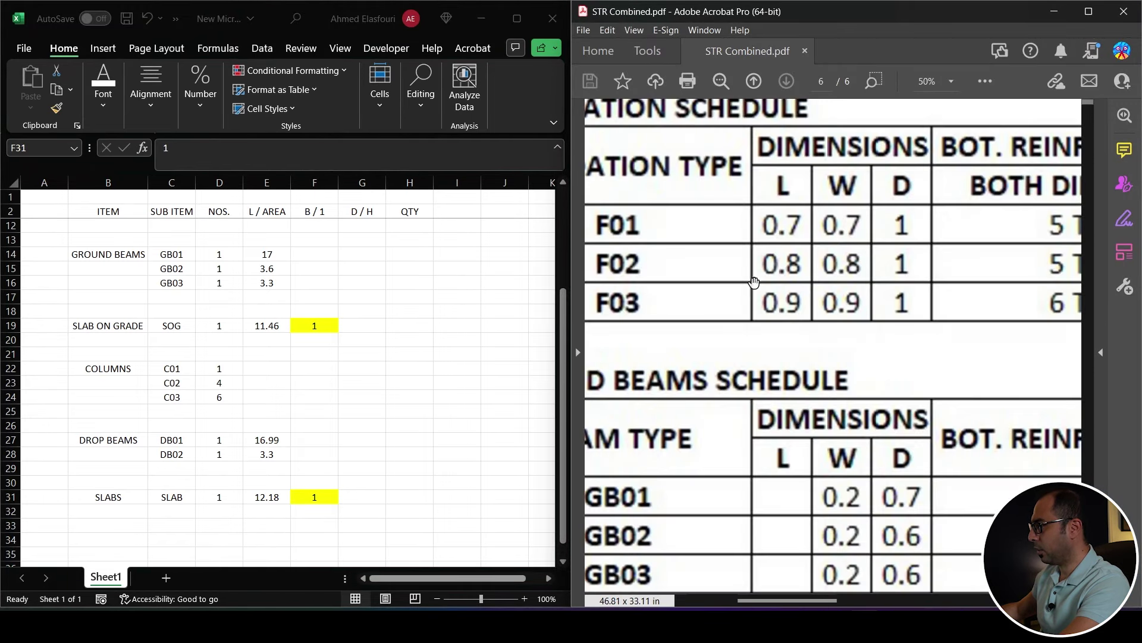
{"action": "left_click_drag", "start_coordinate": [754, 282], "coordinate": [802, 292]}
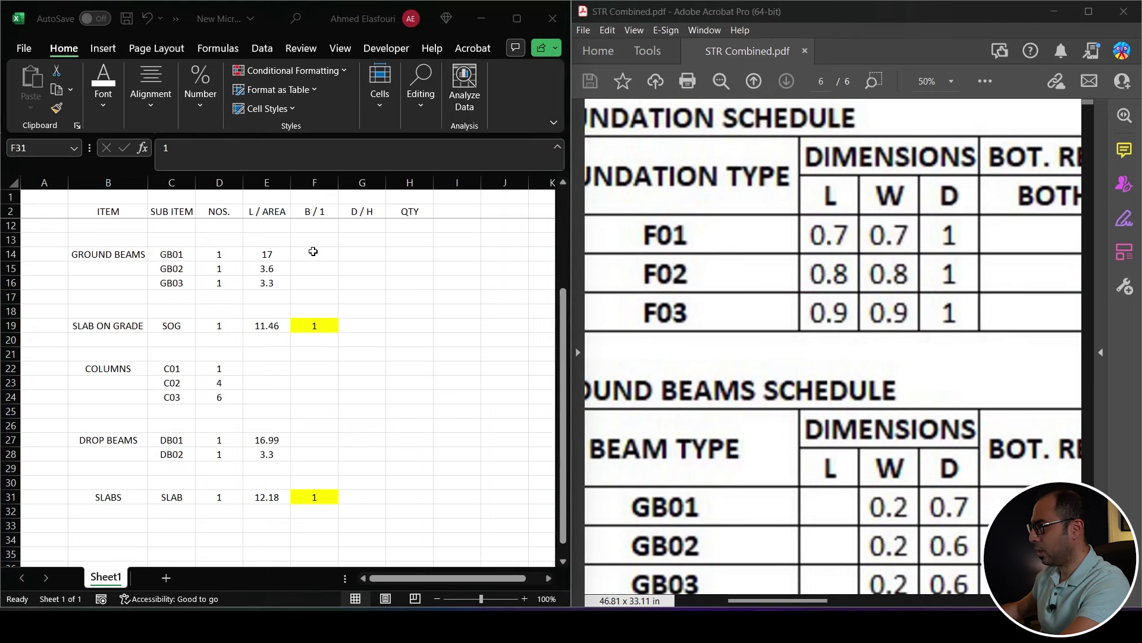
Enter the F01 foundation dimensions from the schedule in E4:G4: length 0.7, width 0.7 and depth 1.
{"action": "left_click", "coordinate": [313, 251]}
{"action": "scroll", "coordinate": [298, 250], "scroll_direction": "up", "scroll_amount": 3}
{"action": "left_click", "coordinate": [267, 240]}
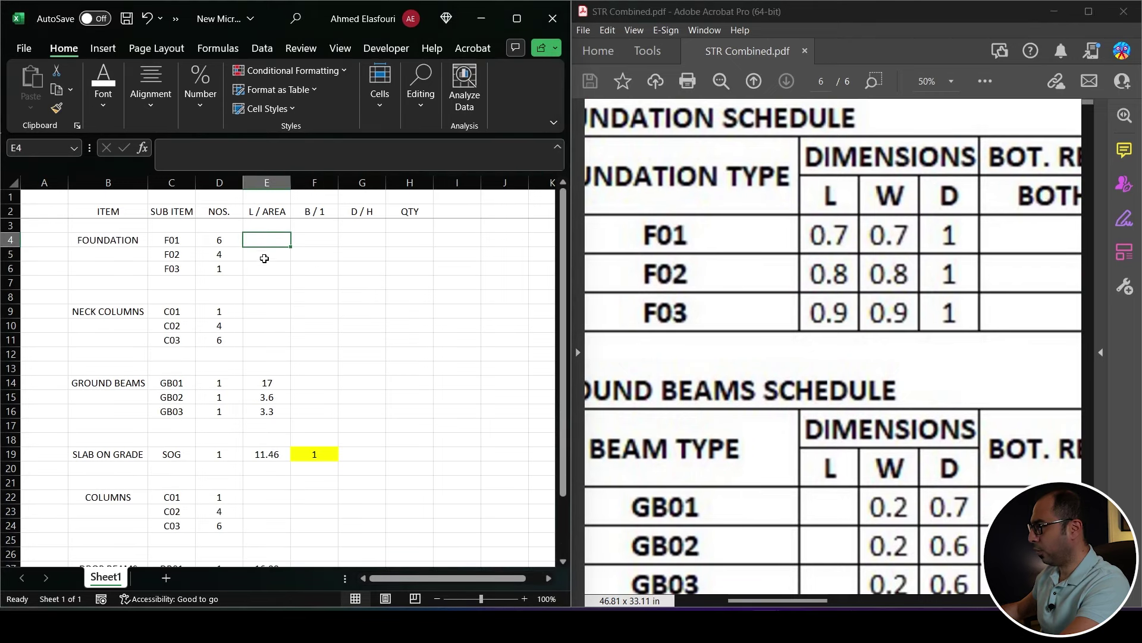
{"action": "type", "text": "0.7"}
{"action": "key", "text": "Tab"}
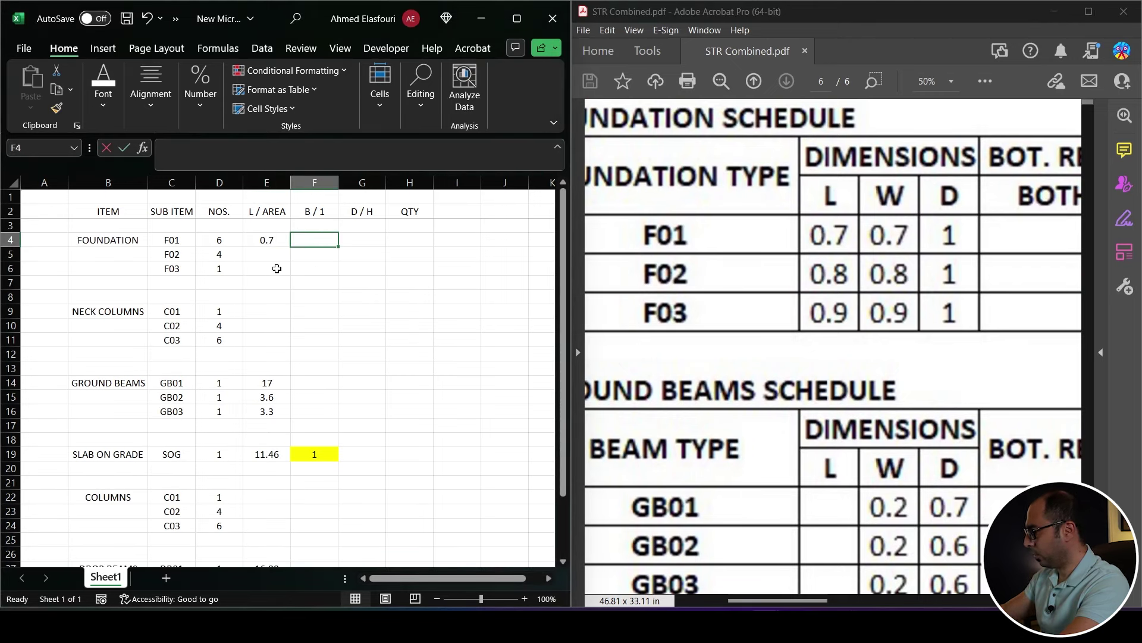
{"action": "type", "text": "0.7"}
{"action": "key", "text": "Tab"}
{"action": "type", "text": "1"}
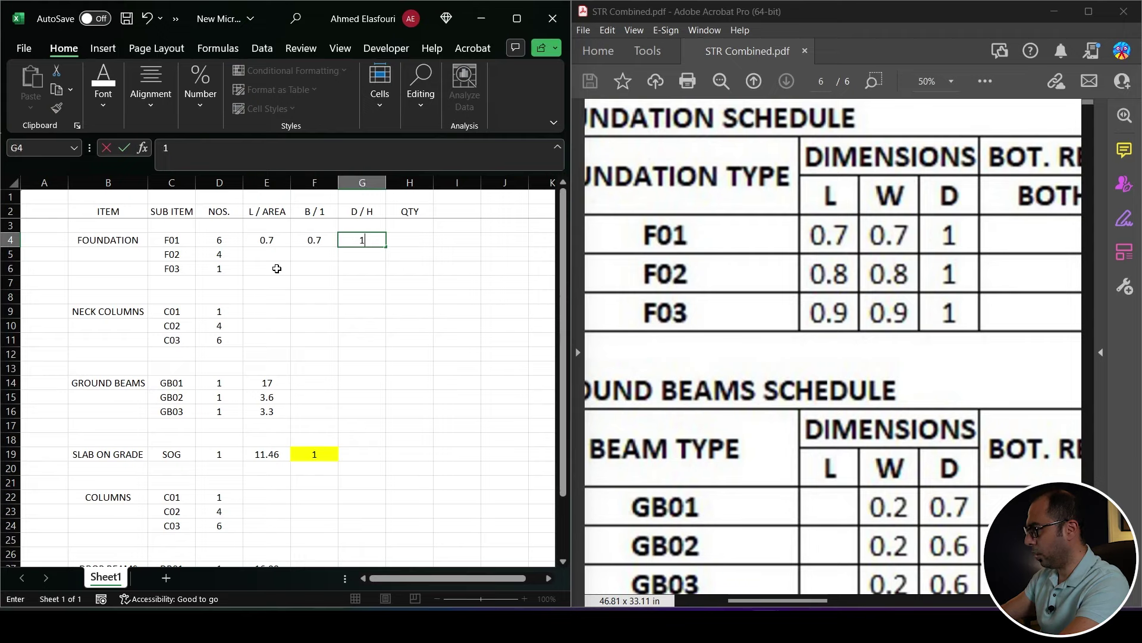
{"action": "key", "text": "Return"}
Enter the F02 foundation dimensions from the schedule in E5:G5: length 0.8, width 0.8 and depth 1.
{"action": "type", "text": "0.8"}
{"action": "key", "text": "Tab"}
{"action": "type", "text": "0.8"}
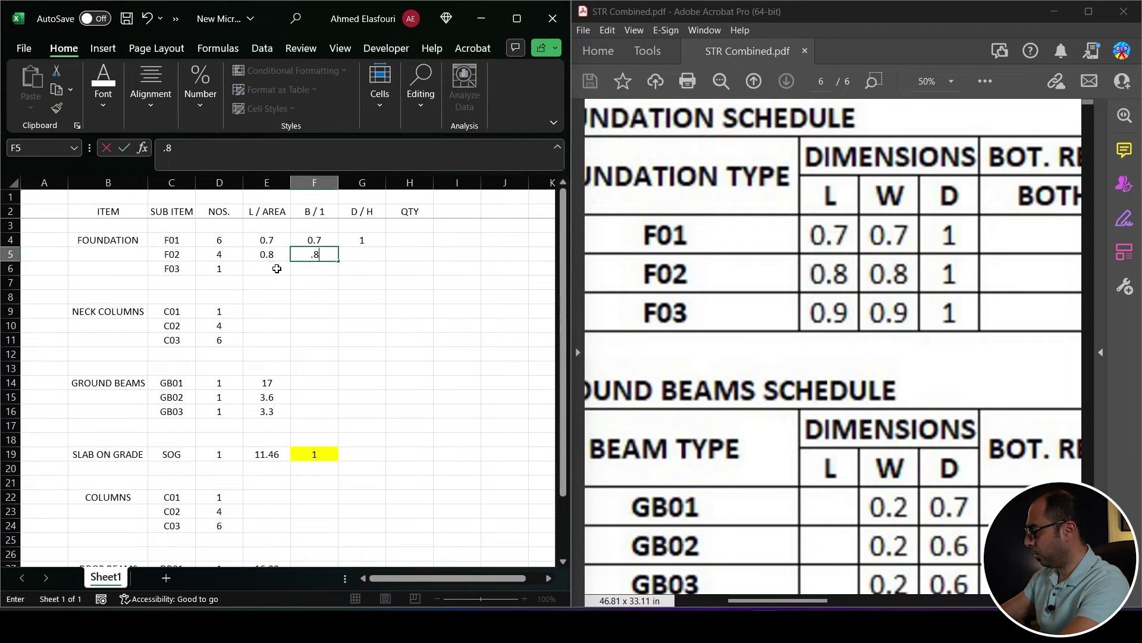
{"action": "key", "text": "Tab"}
{"action": "type", "text": "1"}
{"action": "key", "text": "Return"}
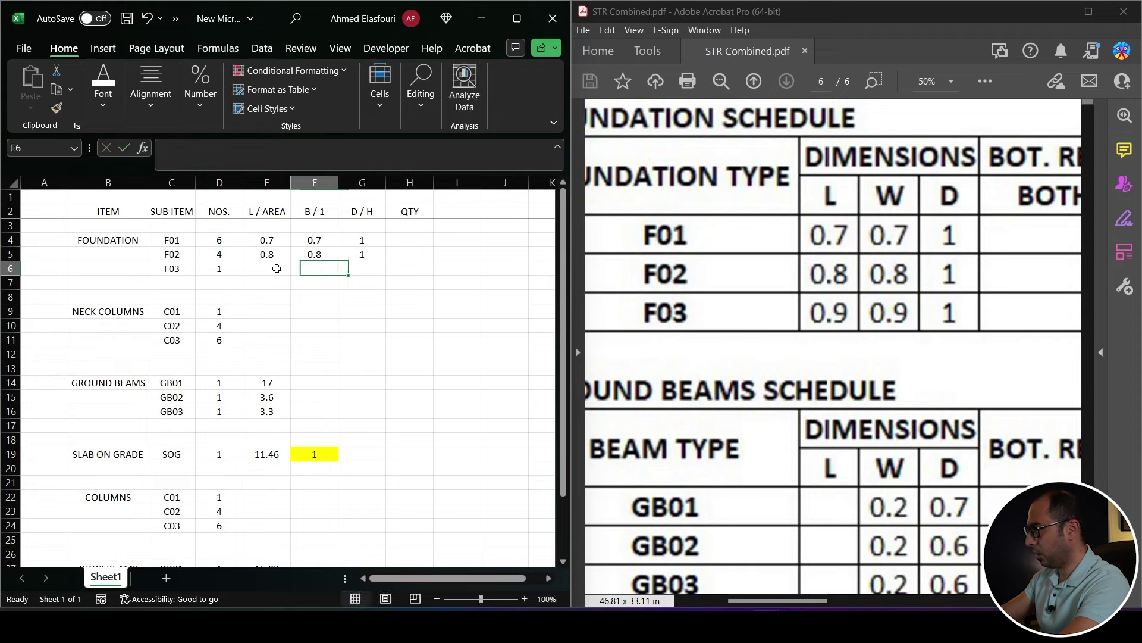
Enter the F03 foundation dimensions from the schedule in E6:G6: length 0.9, width 0.9 and depth 1.
{"action": "type", "text": ".9"}
{"action": "key", "text": "Tab"}
{"action": "type", "text": ".9"}
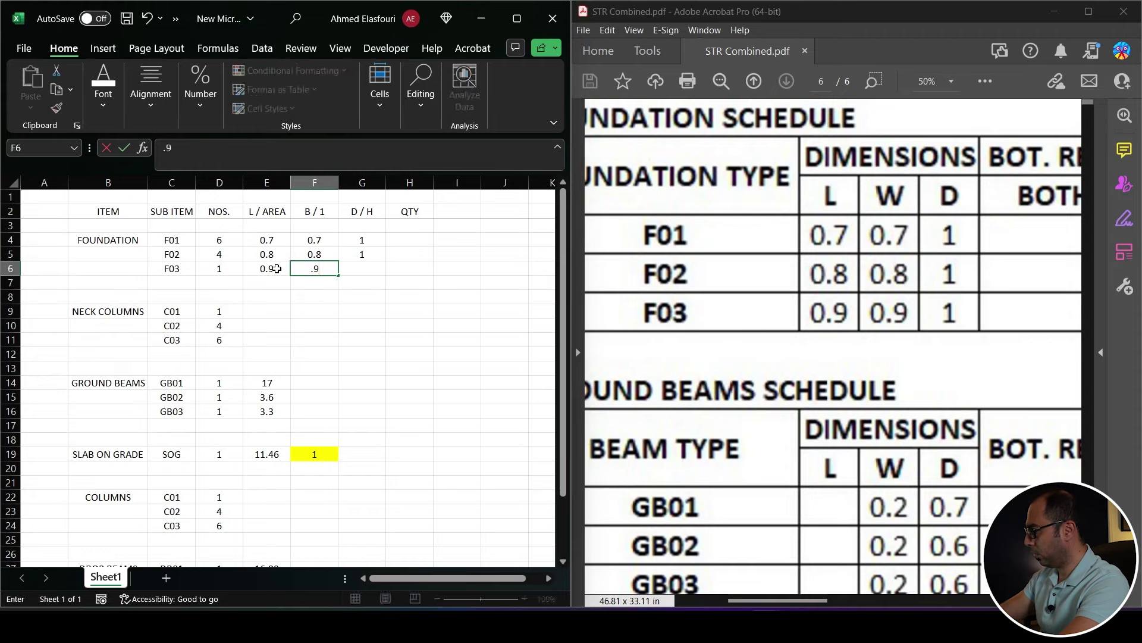
{"action": "key", "text": "Tab"}
{"action": "type", "text": "1"}
Calculate the F01 quantity in H4 with the formula =G4*F4*E4*D4.
{"action": "key", "text": "Up"}
{"action": "key", "text": "Right"}
{"action": "key", "text": "Up"}
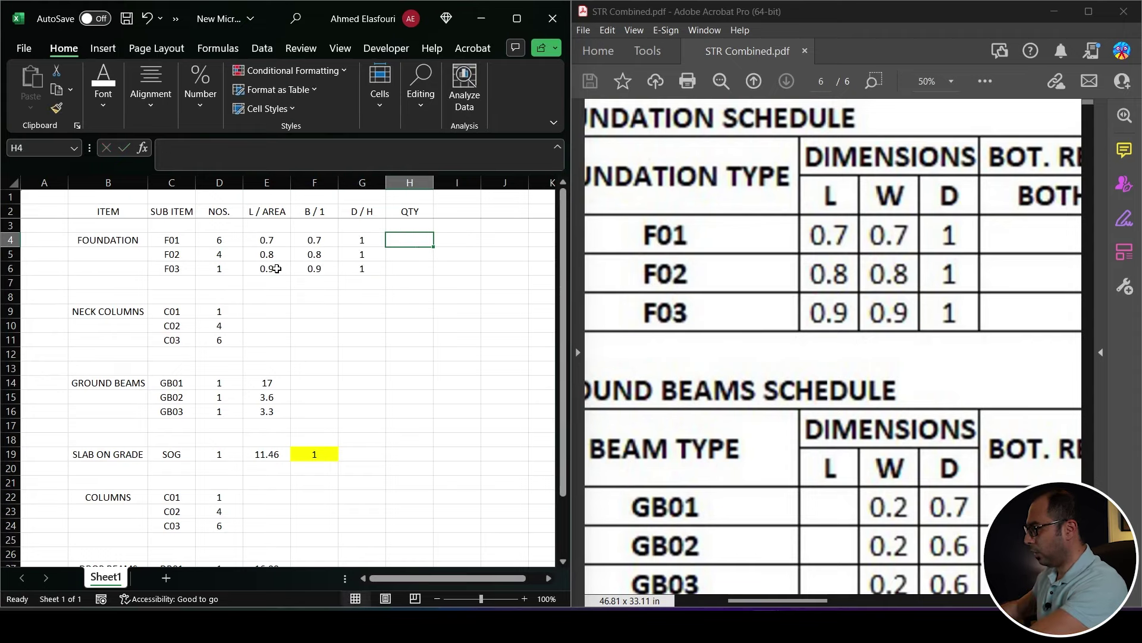
{"action": "type", "text": "="}
{"action": "left_click", "coordinate": [368, 244]}
{"action": "type", "text": "*"}
{"action": "left_click", "coordinate": [321, 242]}
{"action": "type", "text": "*"}
{"action": "left_click", "coordinate": [268, 243]}
{"action": "type", "text": "*"}
{"action": "left_click", "coordinate": [228, 245]}
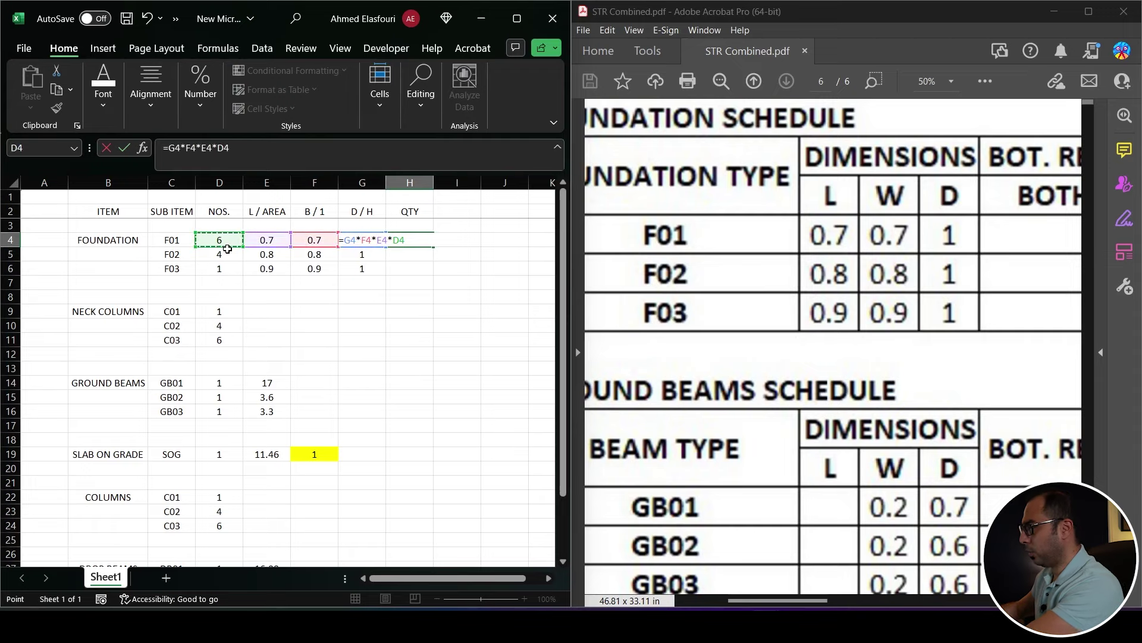
{"action": "key", "text": "ctrl+Return"}
{"action": "key", "text": "F2"}
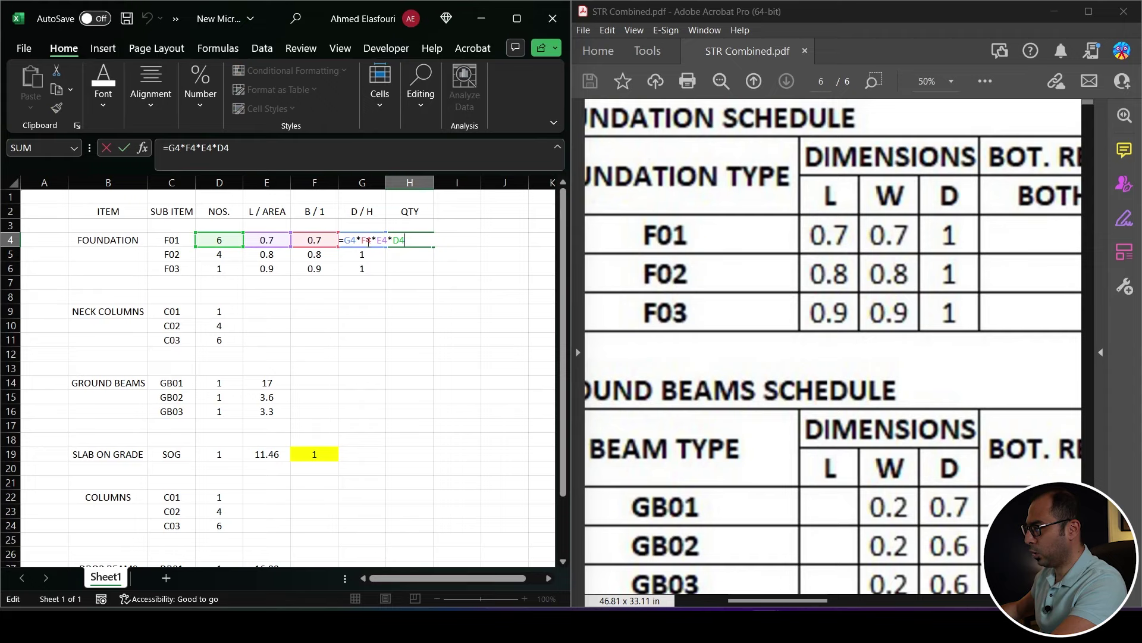
{"action": "key", "text": "ctrl+Return"}
Copy the H4 quantity formula down to H6 and sum the foundation quantities H4:H6 in H7.
{"action": "key", "text": "ctrl+c"}
{"action": "left_click", "coordinate": [391, 273], "text": "shift"}
{"action": "key", "text": "Return"}
{"action": "left_click", "coordinate": [411, 284]}
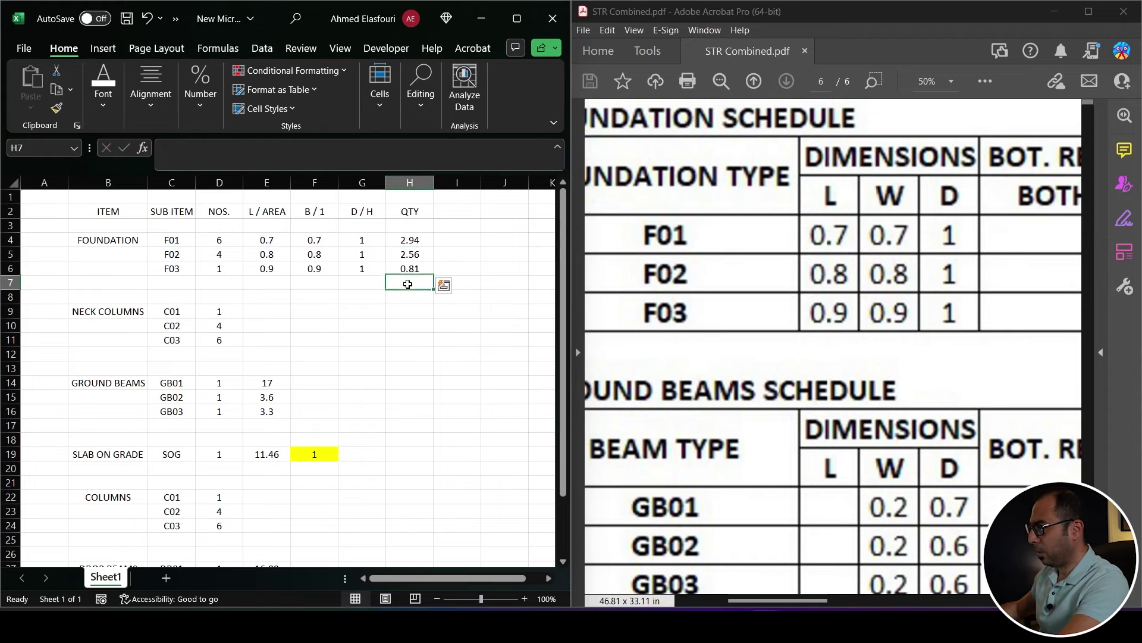
{"action": "key", "text": "alt+equal"}
{"action": "key", "text": "Return"}
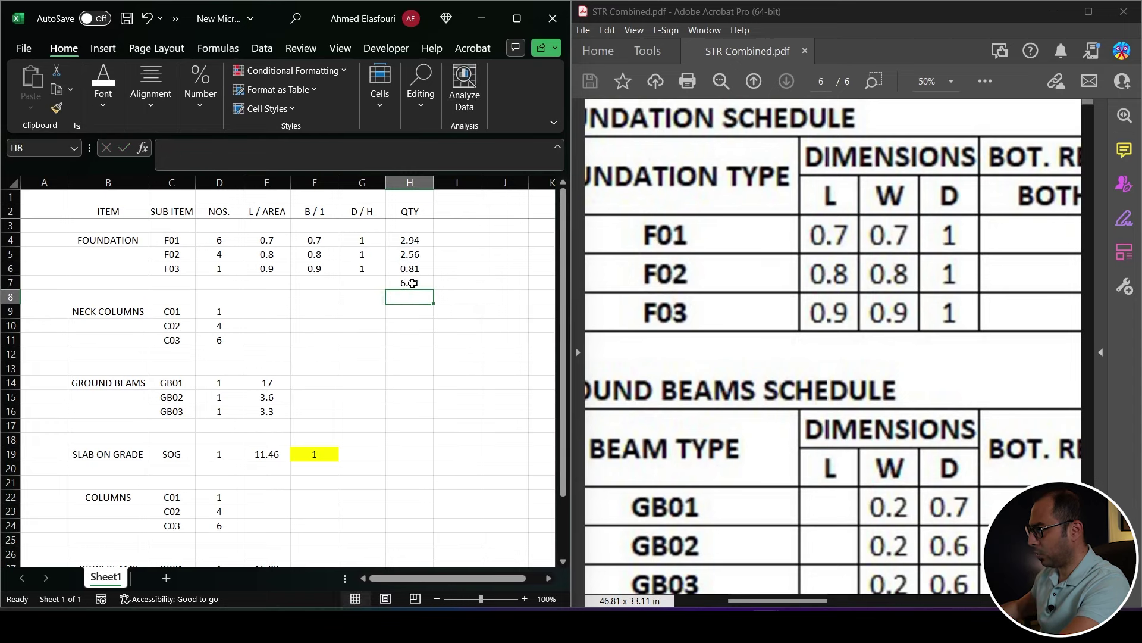
Format the foundation total in H7 as bold with a red font colour.
{"action": "left_click", "coordinate": [413, 284]}
{"action": "left_click", "coordinate": [103, 89]}
{"action": "left_click", "coordinate": [232, 174]}
{"action": "left_click", "coordinate": [99, 172]}
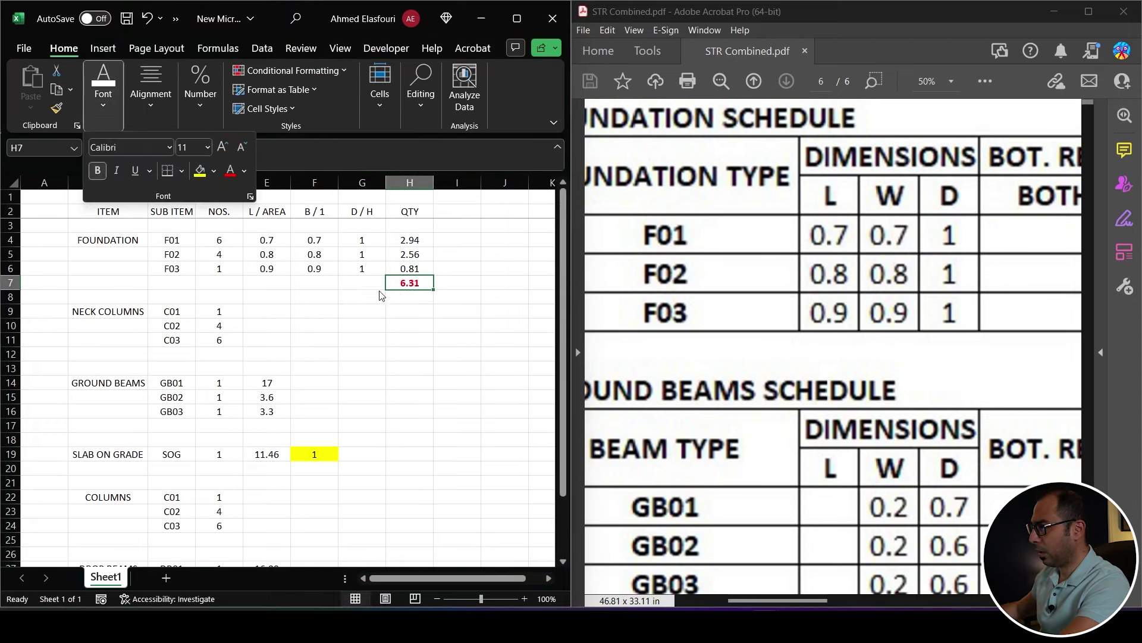
{"action": "left_click", "coordinate": [413, 295]}
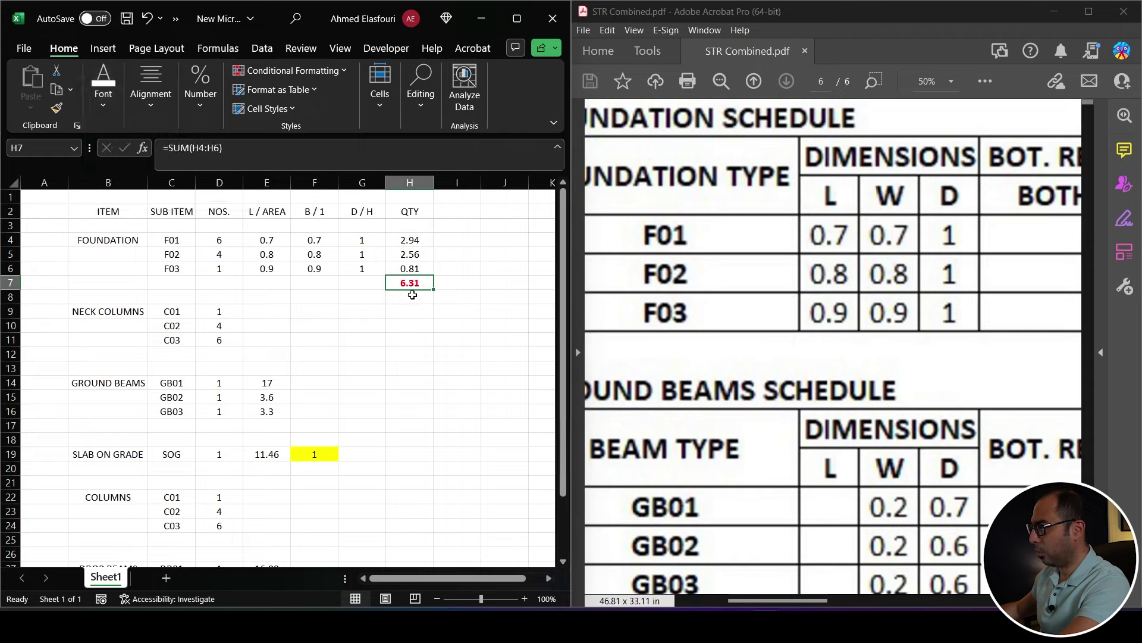
Add a top border to the foundation total in H7.
{"action": "left_click", "coordinate": [103, 89]}
{"action": "left_click", "coordinate": [183, 177]}
{"action": "left_click", "coordinate": [360, 288]}
{"action": "left_click", "coordinate": [403, 311]}
{"action": "left_click", "coordinate": [413, 301]}
{"action": "left_click", "coordinate": [410, 285]}
{"action": "left_click", "coordinate": [419, 307]}
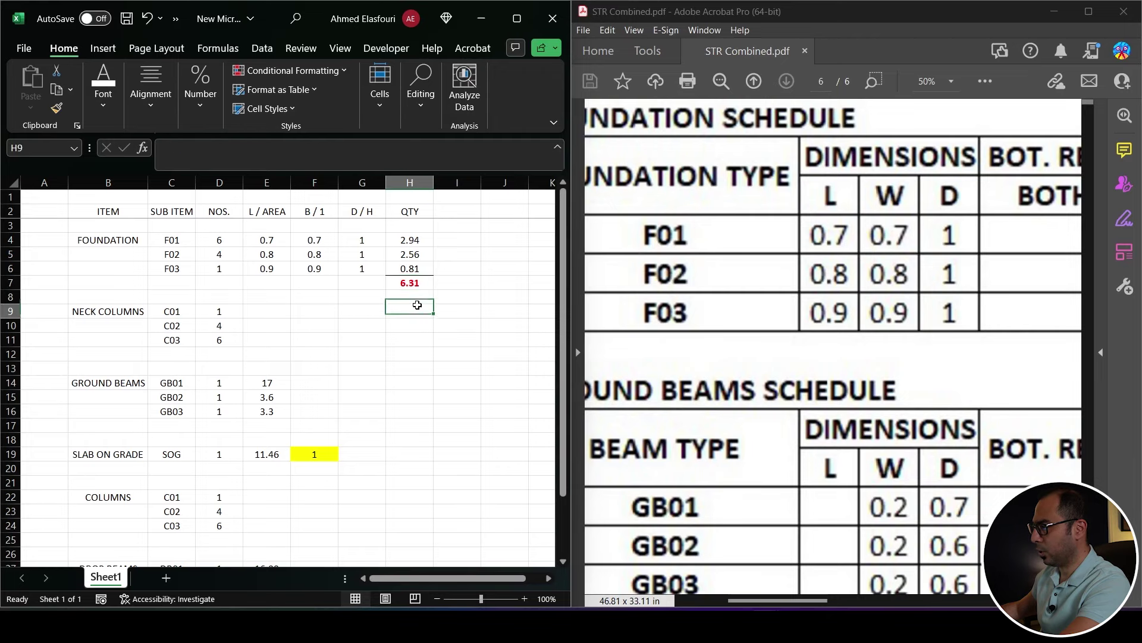
Find the columns schedule in the PDF and enter the C01 neck column dimensions 0.2 and 0.7 in E9:F9.
{"action": "left_click", "coordinate": [271, 313]}
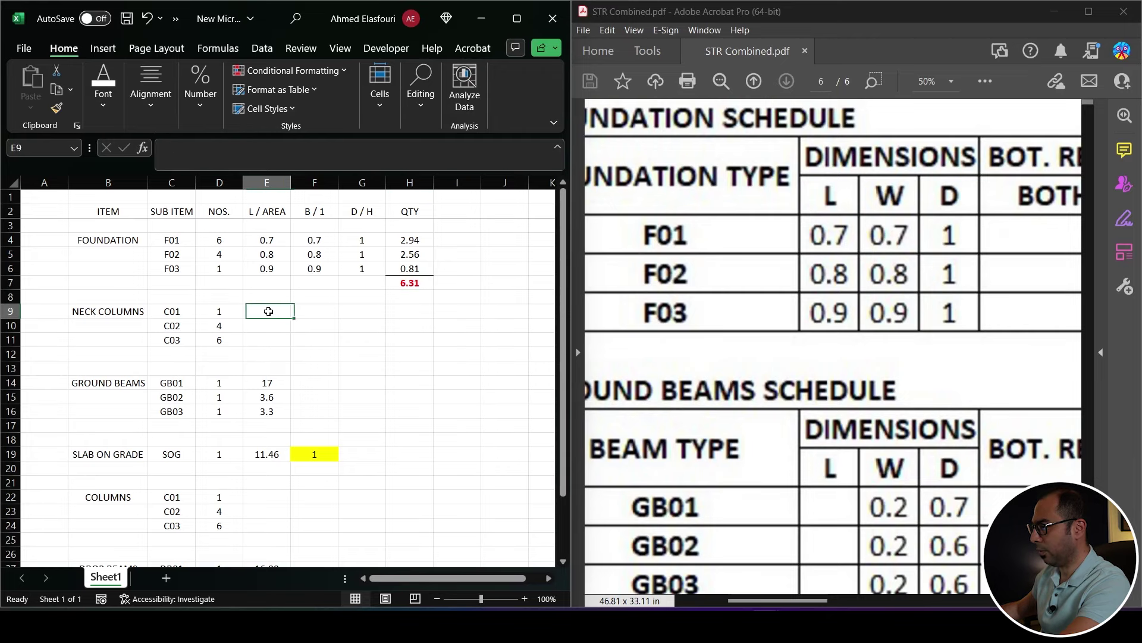
{"action": "left_click", "coordinate": [721, 426]}
{"action": "scroll", "coordinate": [722, 426], "scroll_direction": "down", "scroll_amount": 2}
{"action": "scroll", "coordinate": [743, 458], "scroll_direction": "down", "scroll_amount": 4}
{"action": "scroll", "coordinate": [765, 489], "scroll_direction": "up", "scroll_amount": 3}
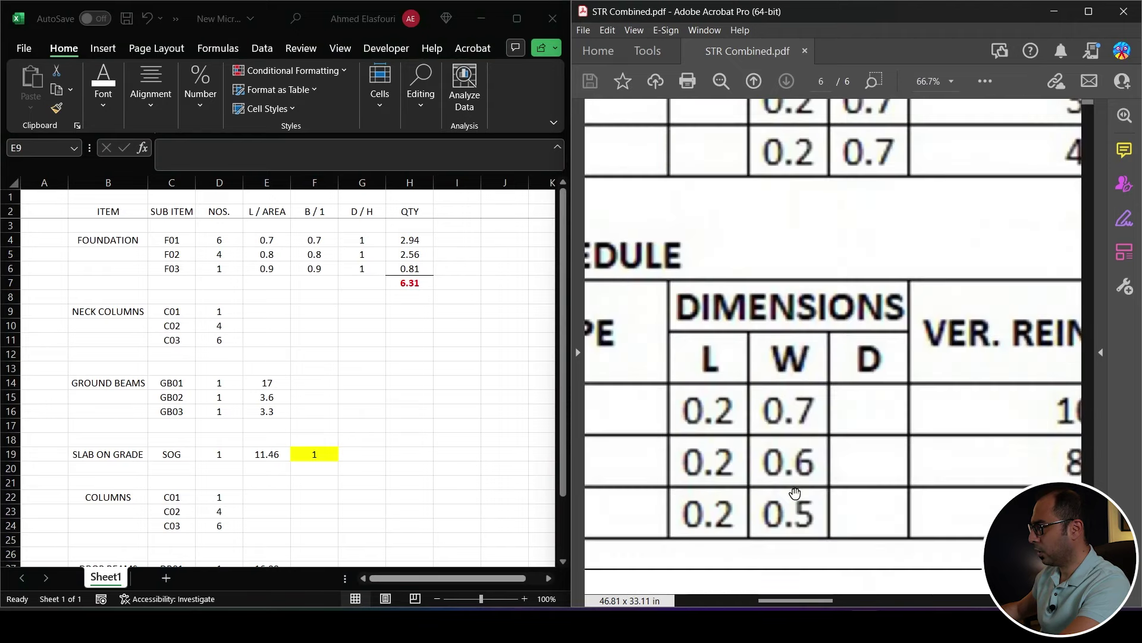
{"action": "scroll", "coordinate": [902, 457], "scroll_direction": "up", "scroll_amount": 2}
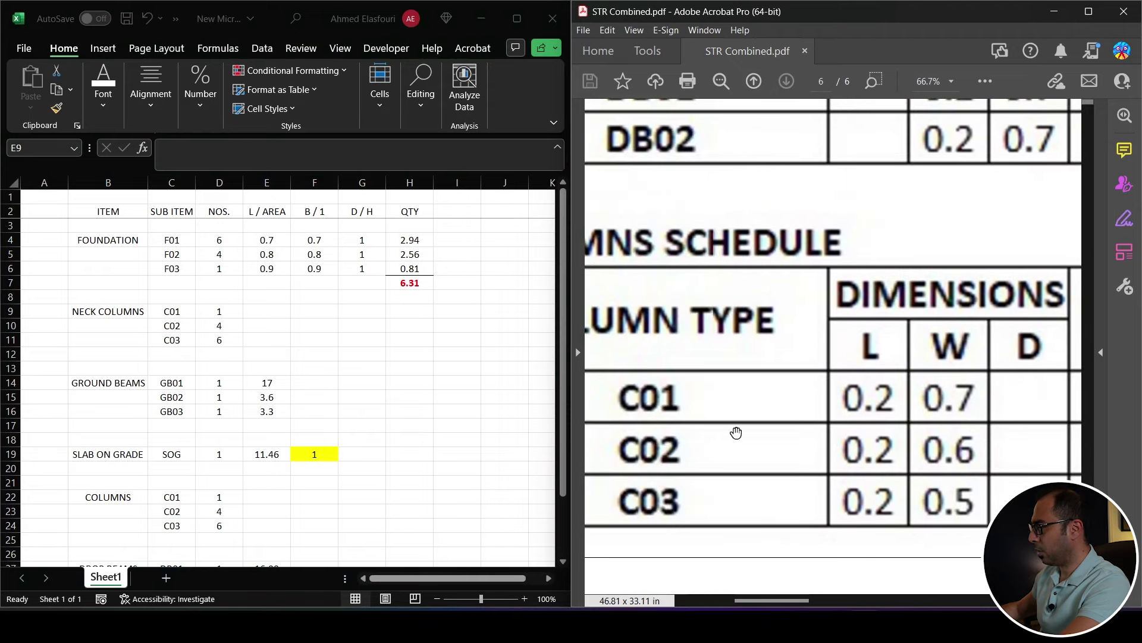
{"action": "left_click", "coordinate": [268, 312]}
{"action": "type", "text": ".2"}
{"action": "key", "text": "Tab"}
{"action": "type", "text": ".7"}
{"action": "key", "text": "Return"}
Enter the C02 neck column dimensions 0.2 and 0.6 in E10:F10, and C03's 0.2 and 0.5 in E11:F11.
{"action": "type", "text": ".2"}
{"action": "key", "text": "Tab"}
{"action": "type", "text": ".6"}
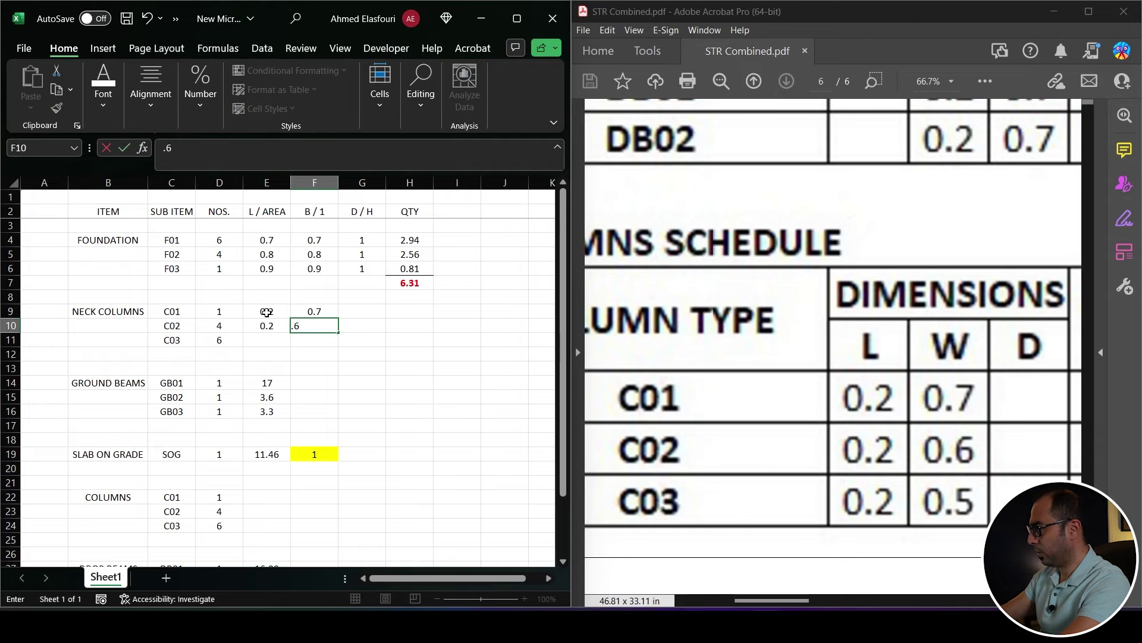
{"action": "key", "text": "Return"}
{"action": "type", "text": ".2"}
{"action": "key", "text": "Tab"}
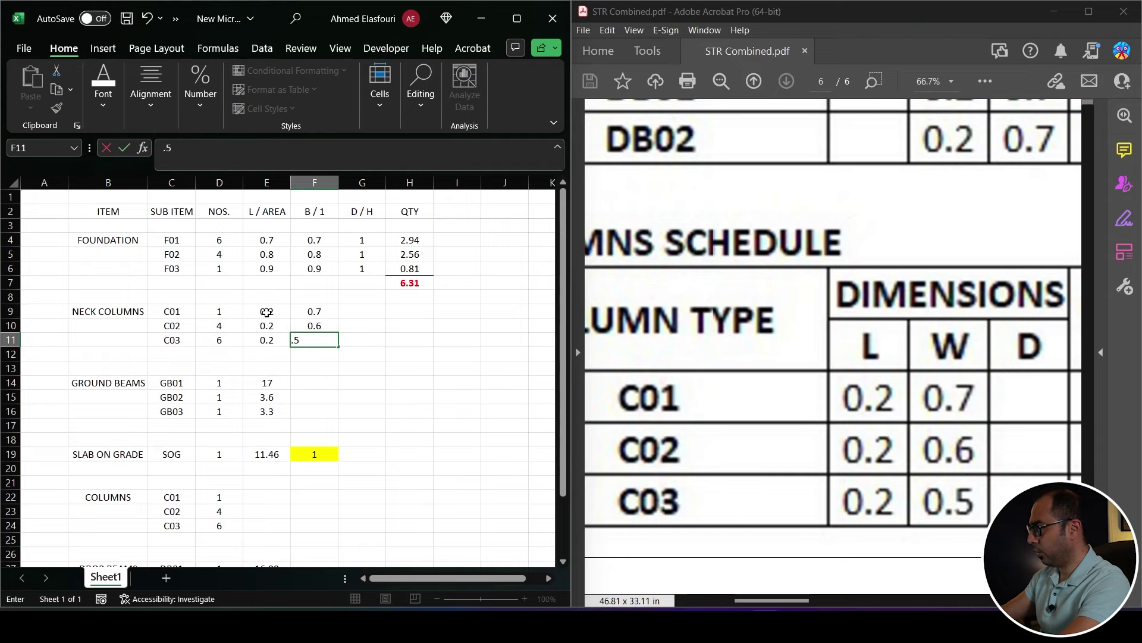
{"action": "key", "text": "Tab"}
Enter a height of 0.5 for neck column C01 in G9 and copy it to G10:G11.
{"action": "key", "text": "Up"}
{"action": "key", "text": "Up"}
{"action": "type", "text": ".5"}
{"action": "key", "text": "ctrl+Return"}
{"action": "key", "text": "ctrl+c"}
{"action": "key", "text": "Down"}
{"action": "key", "text": "shift+Down"}
{"action": "key", "text": "Return"}
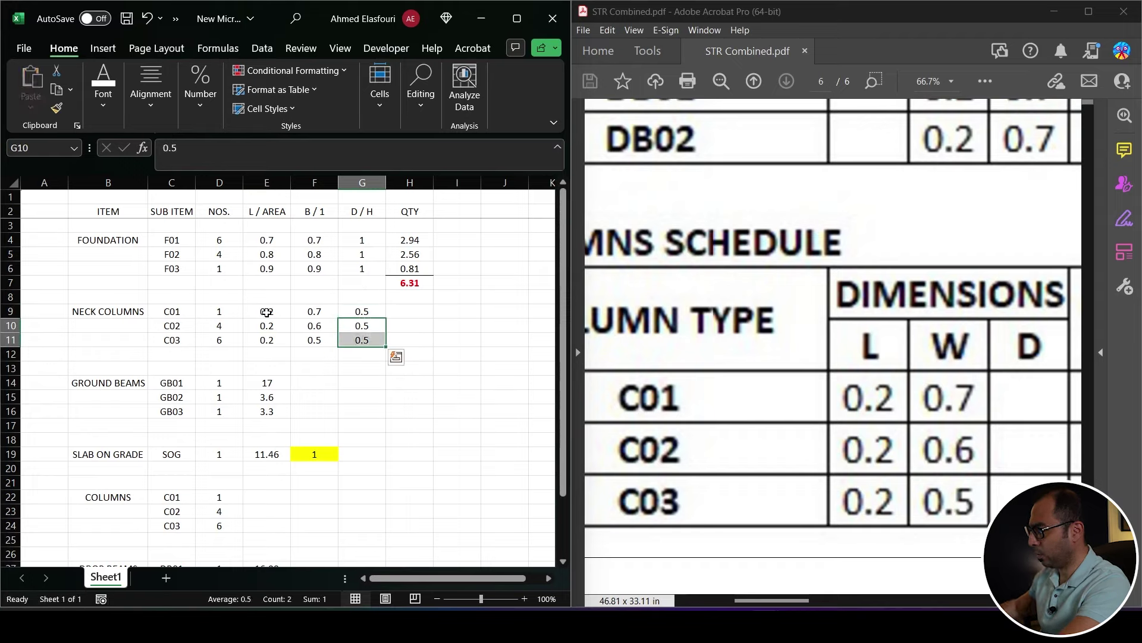
Copy the foundation quantity formulas and total from H4:H7 to H9:H12 for the neck columns, and check the total's formula.
{"action": "left_click_drag", "start_coordinate": [416, 241], "coordinate": [414, 283]}
{"action": "key", "text": "ctrl+c"}
{"action": "left_click", "coordinate": [404, 313]}
{"action": "key", "text": "Return"}
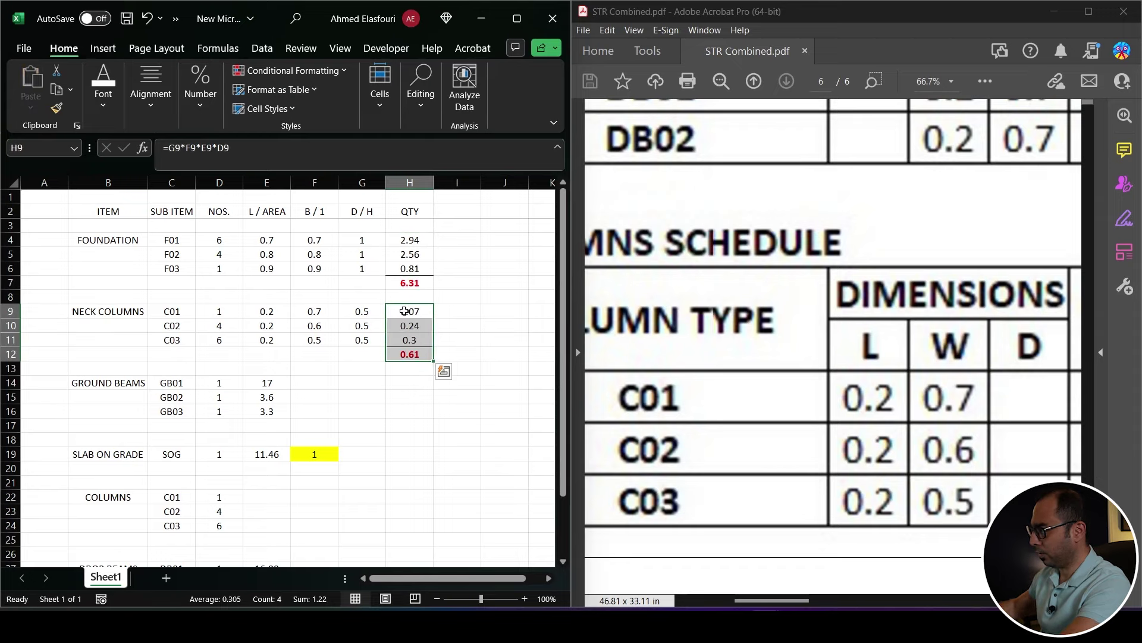
{"action": "double_click", "coordinate": [403, 356]}
{"action": "key", "text": "Escape"}
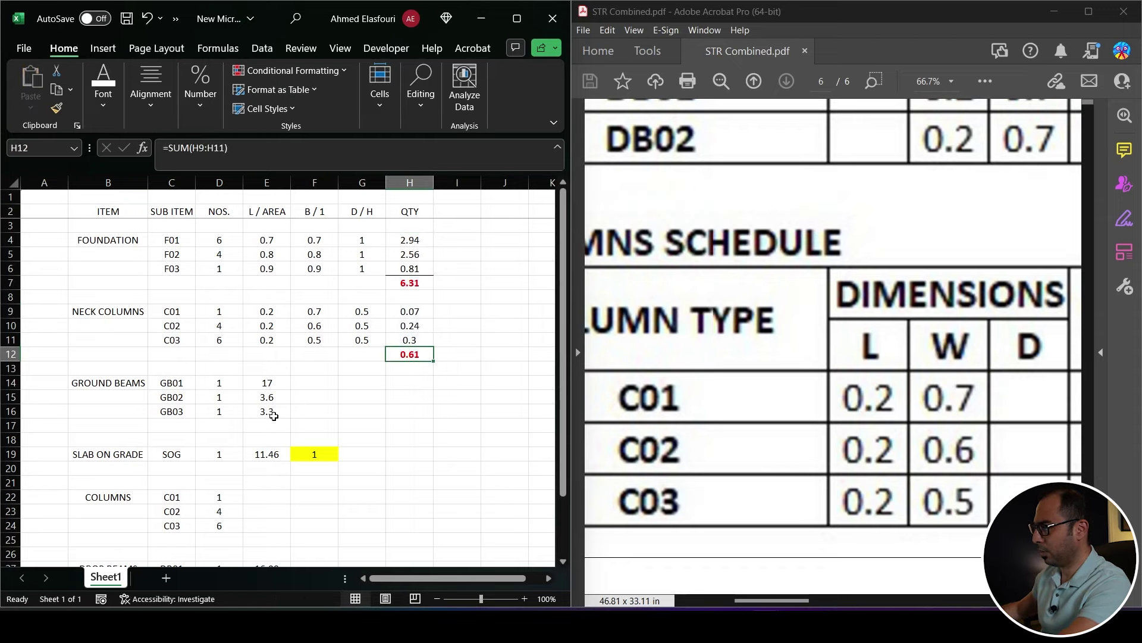
Find the ground beams schedule in the PDF and enter GB01's width 0.2 and depth 0.7 in F14:G14.
{"action": "left_click", "coordinate": [822, 289]}
{"action": "scroll", "coordinate": [822, 290], "scroll_direction": "down", "scroll_amount": 2}
{"action": "scroll", "coordinate": [822, 290], "scroll_direction": "up", "scroll_amount": 3}
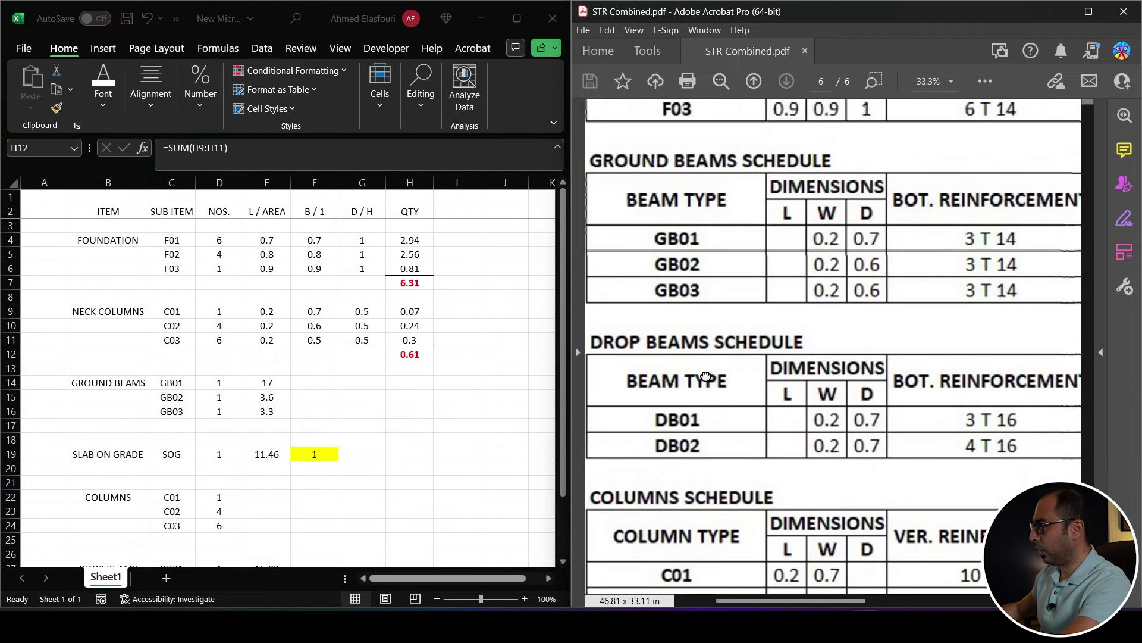
{"action": "left_click", "coordinate": [314, 384]}
{"action": "type", "text": "0.2"}
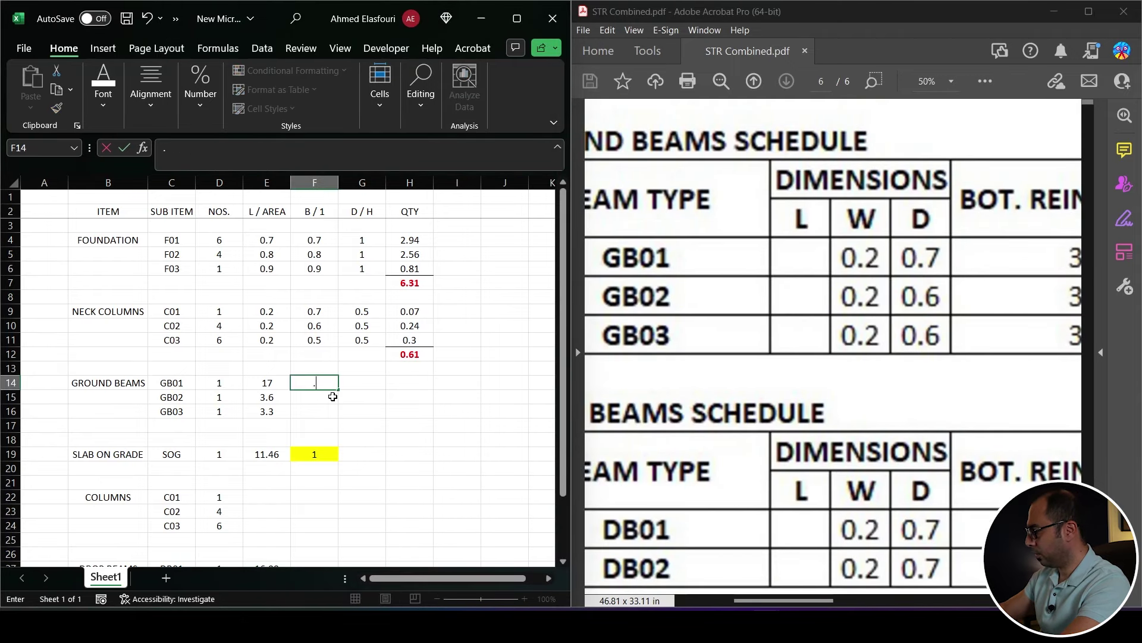
{"action": "key", "text": "Tab"}
{"action": "type", "text": "0.7"}
{"action": "key", "text": "Return"}
Enter width 0.2 and depth 0.6 for both GB02 and GB03 in F15:G16.
{"action": "type", "text": "0.2"}
{"action": "key", "text": "Tab"}
{"action": "type", "text": "0.6"}
{"action": "key", "text": "Return"}
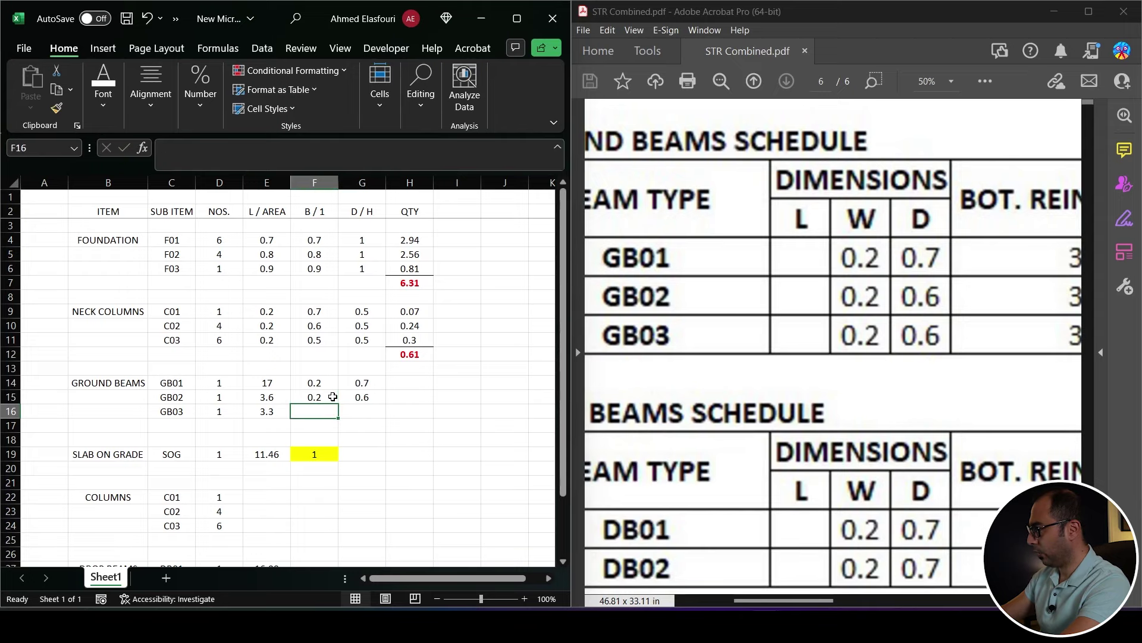
{"action": "type", "text": "0.2"}
{"action": "key", "text": "Tab"}
{"action": "type", "text": "0.6"}
{"action": "key", "text": "Tab"}
Copy the neck column quantity formulas and total from H9:H12 to H14:H17 for the ground beams.
{"action": "left_click_drag", "start_coordinate": [410, 310], "coordinate": [410, 354]}
{"action": "key", "text": "ctrl+c"}
{"action": "left_click", "coordinate": [402, 383]}
{"action": "key", "text": "Return"}
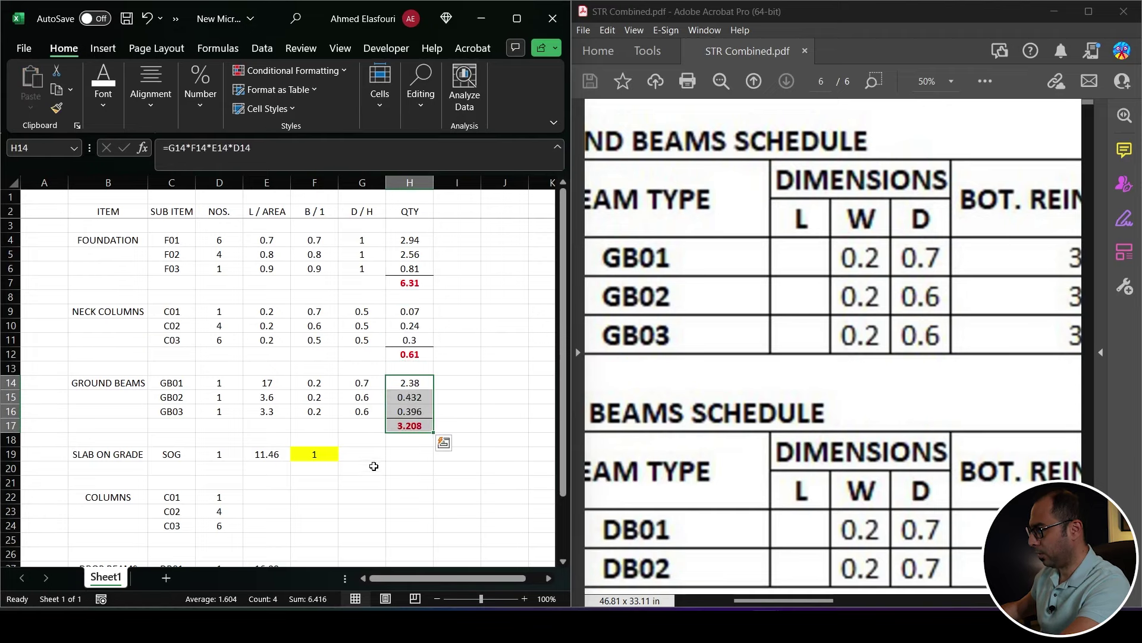
Enter a depth of 0.1 for the slab on grade in G19 and copy the quantity formula from H14 to H19.
{"action": "left_click", "coordinate": [374, 455]}
{"action": "type", "text": ".1"}
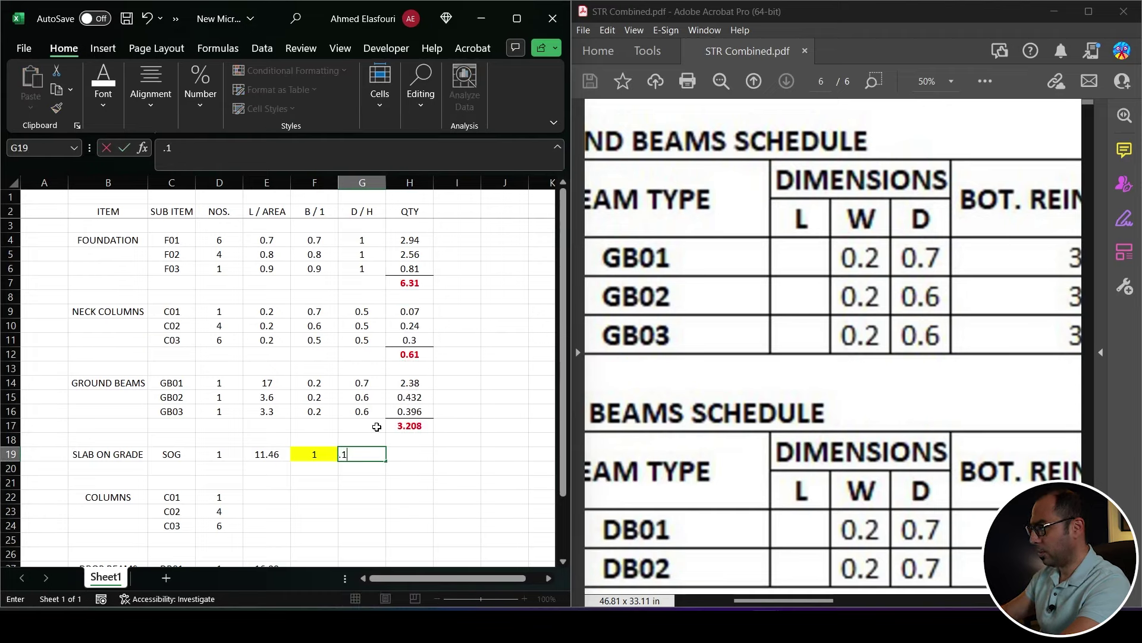
{"action": "key", "text": "Tab"}
{"action": "left_click", "coordinate": [423, 388]}
{"action": "key", "text": "ctrl+c"}
{"action": "left_click", "coordinate": [413, 455]}
{"action": "key", "text": "Return"}
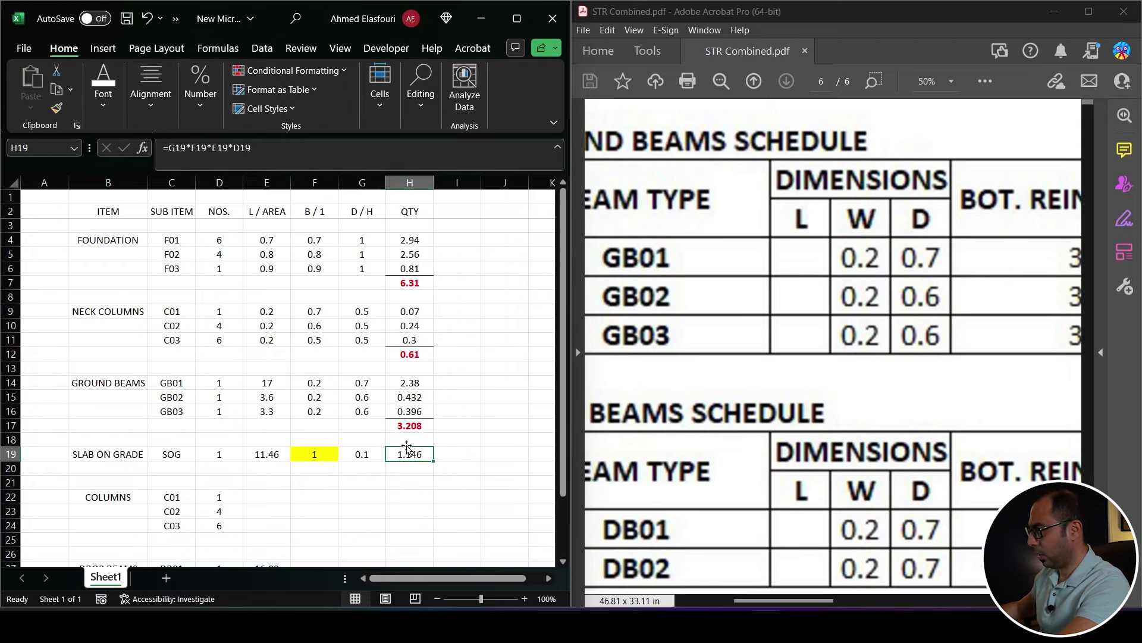
Add a slab on grade total in H20, using the total cell H17 as the source.
{"action": "left_click", "coordinate": [409, 426]}
{"action": "key", "text": "ctrl+c"}
{"action": "left_click", "coordinate": [425, 468]}
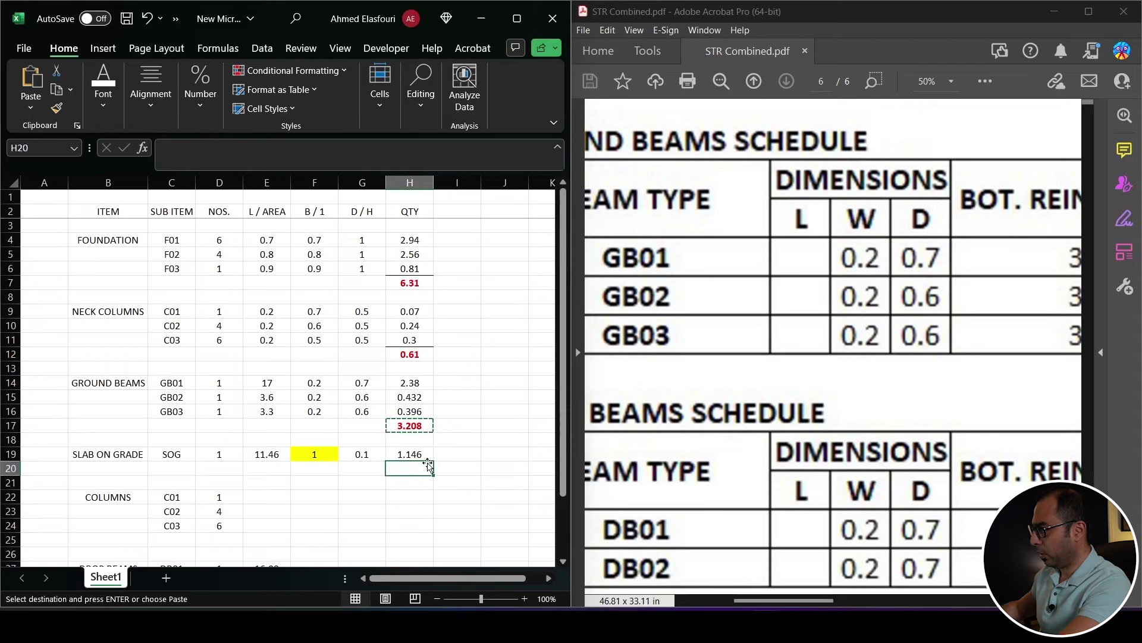
{"action": "key", "text": "alt+equal"}
{"action": "key", "text": "Return"}
Copy the neck column dimensions, quantity formulas and total from E9:H12 to E22:H25 for the COLUMNS item.
{"action": "scroll", "coordinate": [262, 488], "scroll_direction": "down", "scroll_amount": 1}
{"action": "scroll", "coordinate": [260, 396], "scroll_direction": "up", "scroll_amount": 1}
{"action": "left_click_drag", "start_coordinate": [266, 311], "coordinate": [410, 354]}
{"action": "key", "text": "ctrl+c"}
{"action": "left_click", "coordinate": [280, 502]}
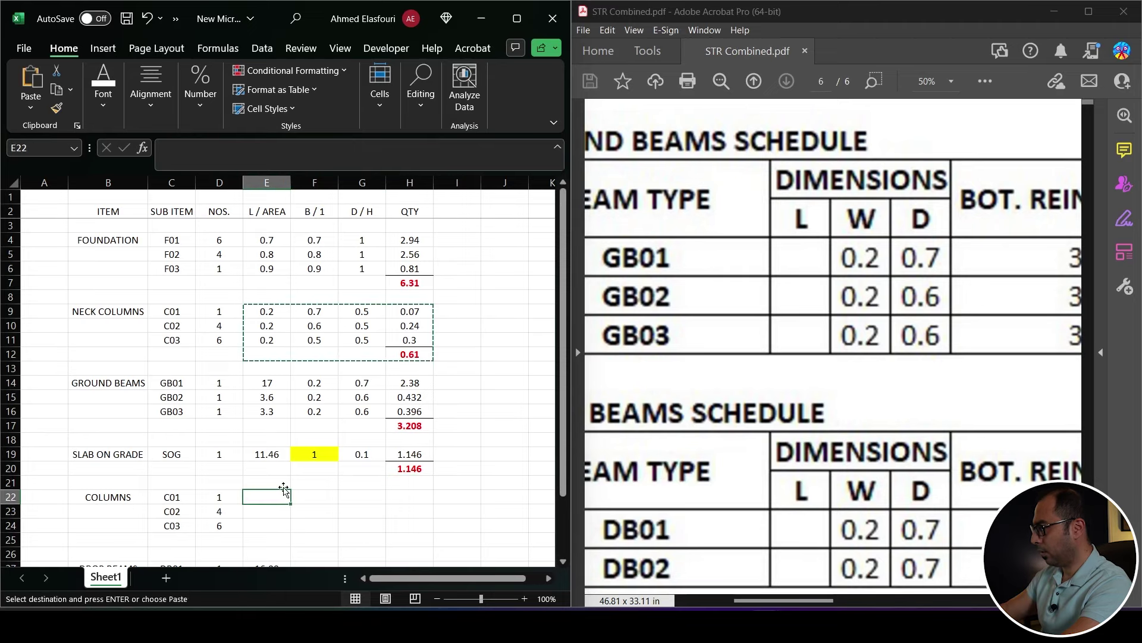
{"action": "key", "text": "Return"}
Set the C01 column height in G22 to 3 and copy it to G23:G24.
{"action": "left_click_drag", "start_coordinate": [362, 495], "coordinate": [314, 510]}
{"action": "left_click", "coordinate": [362, 495]}
{"action": "type", "text": "3"}
{"action": "key", "text": "Return"}
{"action": "left_click", "coordinate": [351, 496]}
{"action": "scroll", "coordinate": [357, 505], "scroll_direction": "down", "scroll_amount": 1}
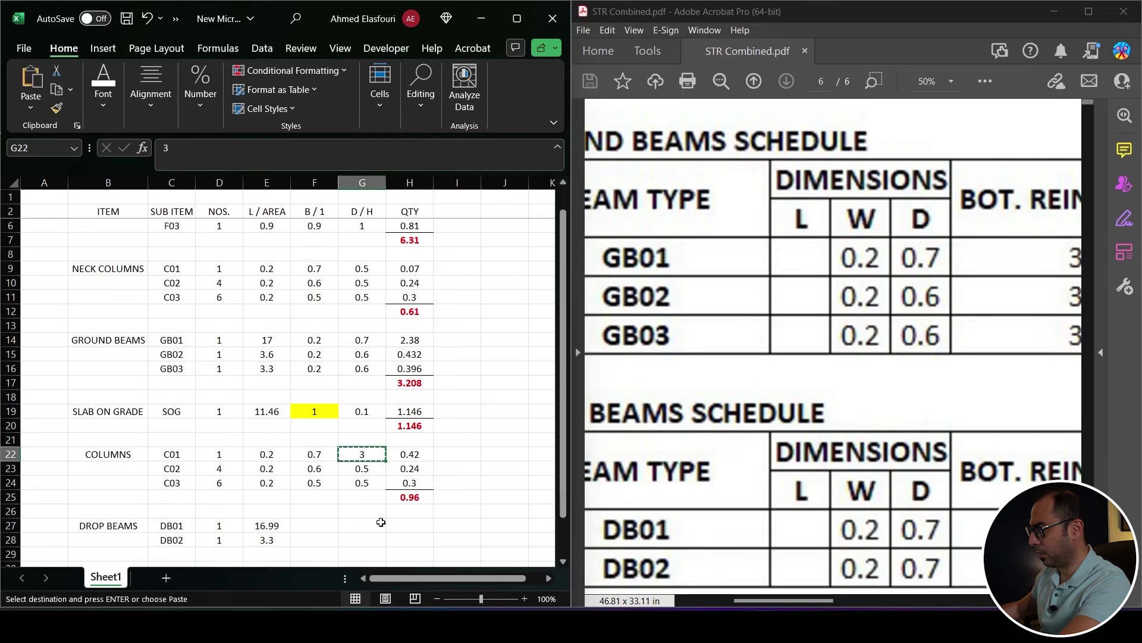
{"action": "left_click_drag", "start_coordinate": [385, 461], "coordinate": [360, 482]}
Enter width 0.2 and depth 0.7 from the drop beams schedule for DB01 and DB02 in F27:G28.
{"action": "scroll", "coordinate": [357, 476], "scroll_direction": "down", "scroll_amount": 2}
{"action": "left_click", "coordinate": [315, 442]}
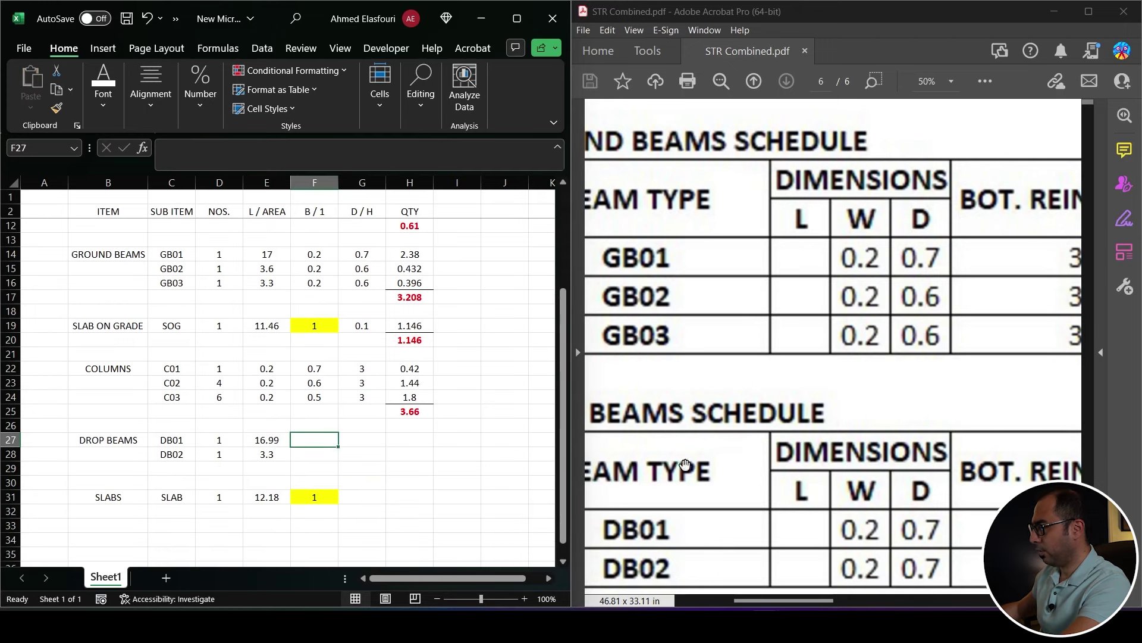
{"action": "left_click_drag", "start_coordinate": [700, 524], "coordinate": [694, 393]}
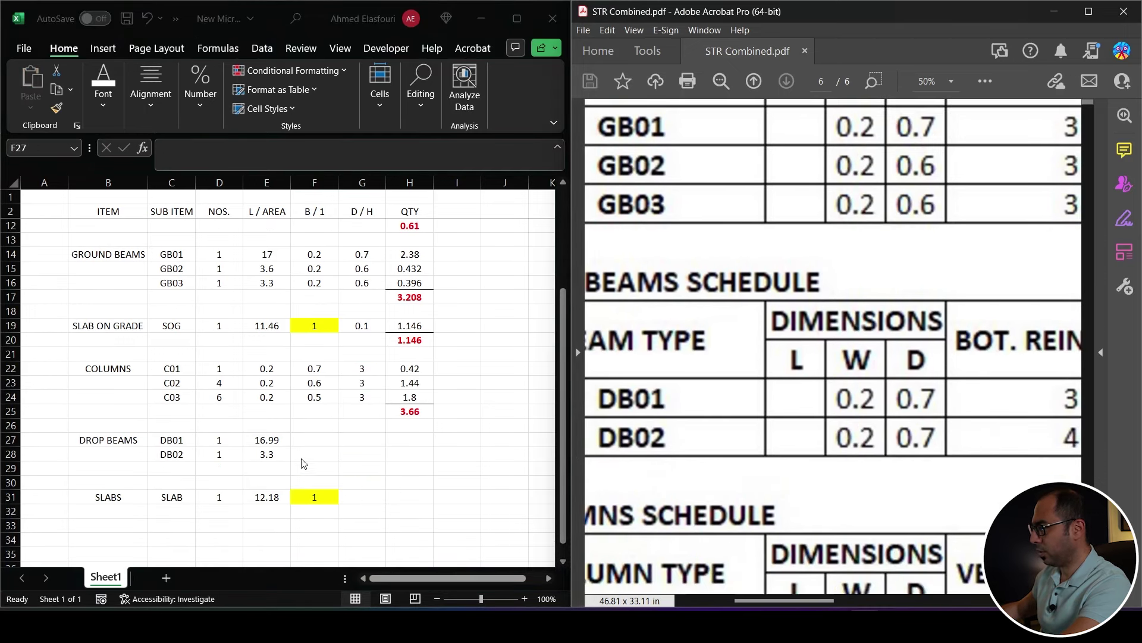
{"action": "left_click", "coordinate": [316, 443]}
{"action": "type", "text": "0.2"}
{"action": "key", "text": "Tab"}
{"action": "type", "text": "0.7"}
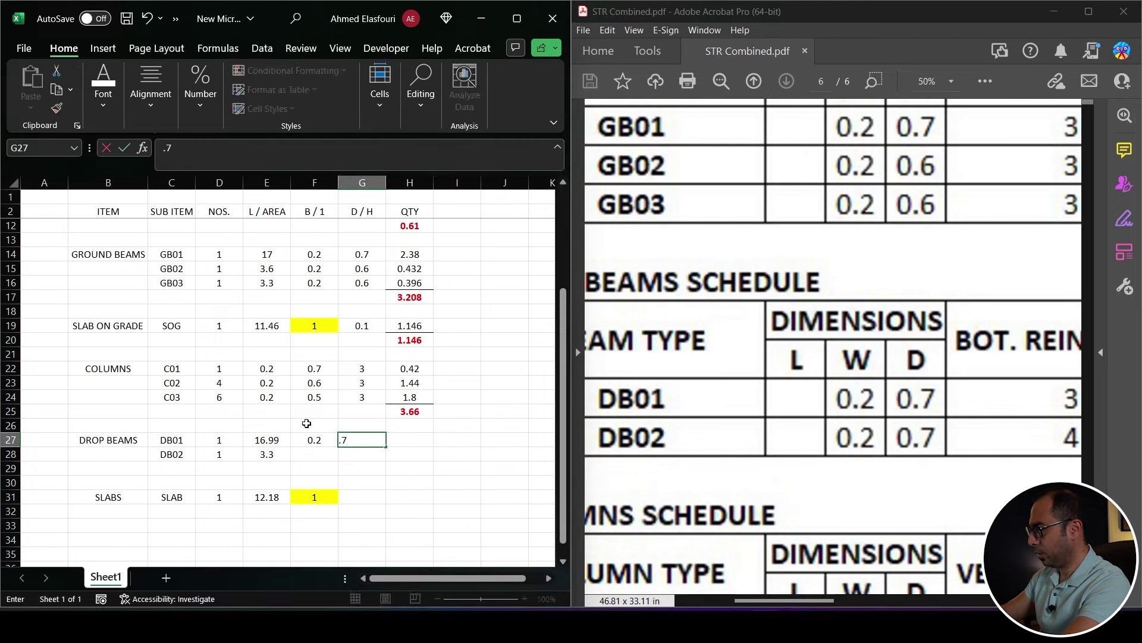
{"action": "key", "text": "Return"}
{"action": "type", "text": "0.2"}
{"action": "key", "text": "Tab"}
{"action": "type", "text": ".7"}
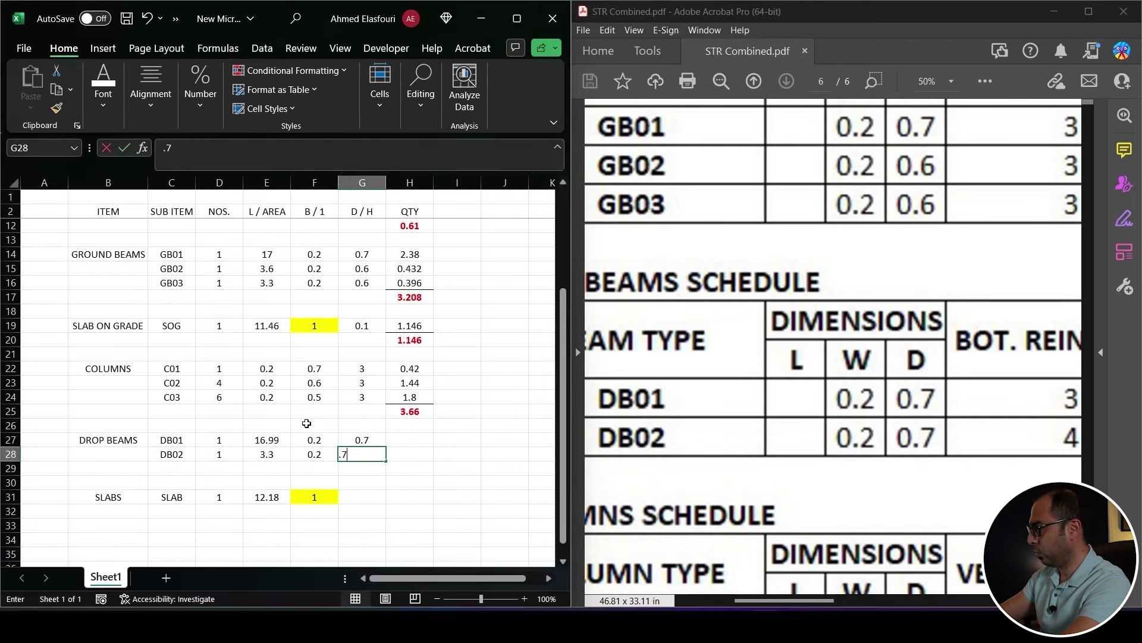
{"action": "key", "text": "Tab"}
Copy the quantity formula from H22 to H27:H28 for the drop beams.
{"action": "key", "text": "Up"}
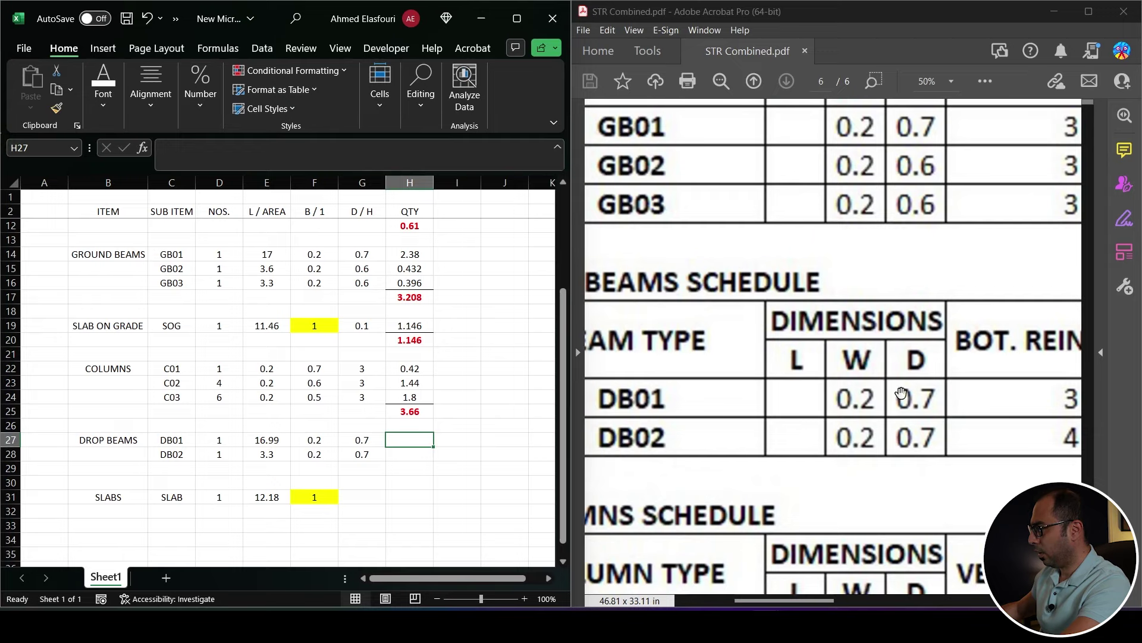
{"action": "left_click", "coordinate": [411, 370]}
{"action": "key", "text": "ctrl+c"}
{"action": "left_click_drag", "start_coordinate": [411, 441], "coordinate": [411, 456]}
{"action": "key", "text": "Return"}
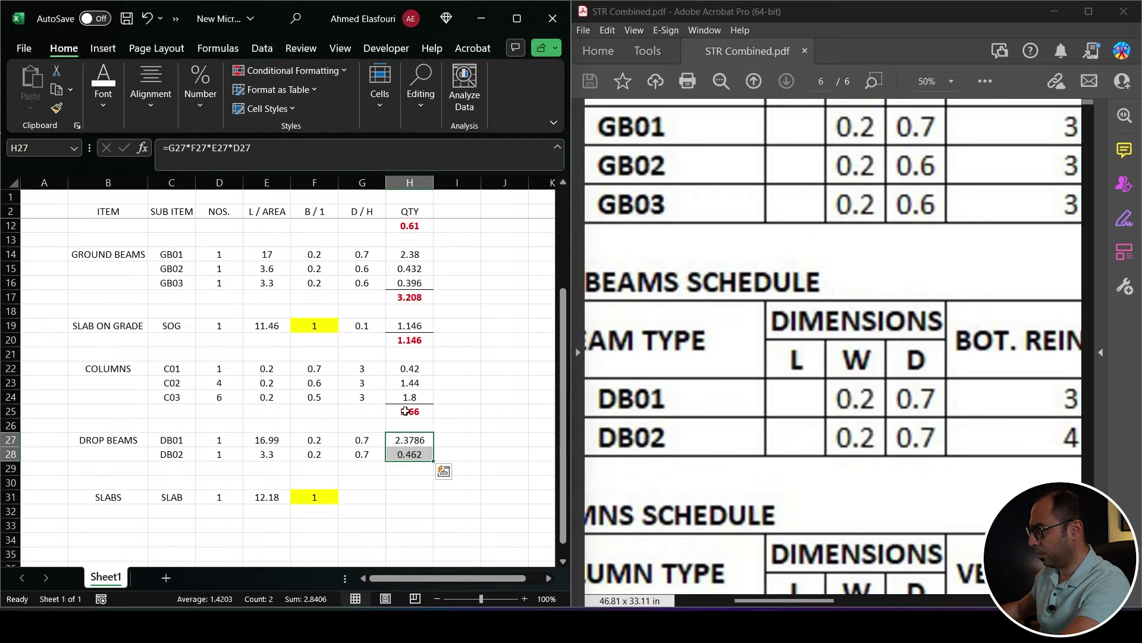
Copy the columns total from H25 to H29 as the drop beams total.
{"action": "left_click", "coordinate": [405, 411]}
{"action": "key", "text": "ctrl+c"}
{"action": "left_click", "coordinate": [409, 468]}
{"action": "key", "text": "Return"}
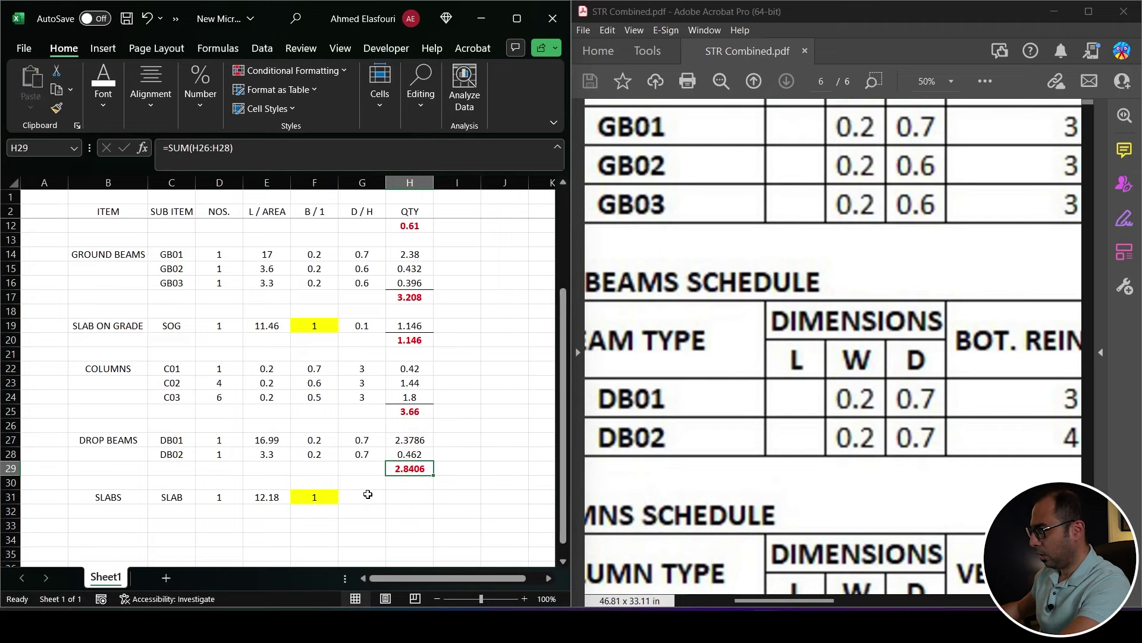
Set the slab depth in G31 to 0.22 and copy the slab on grade quantity and total from H19:H20 to H31:H32.
{"action": "left_click", "coordinate": [368, 494]}
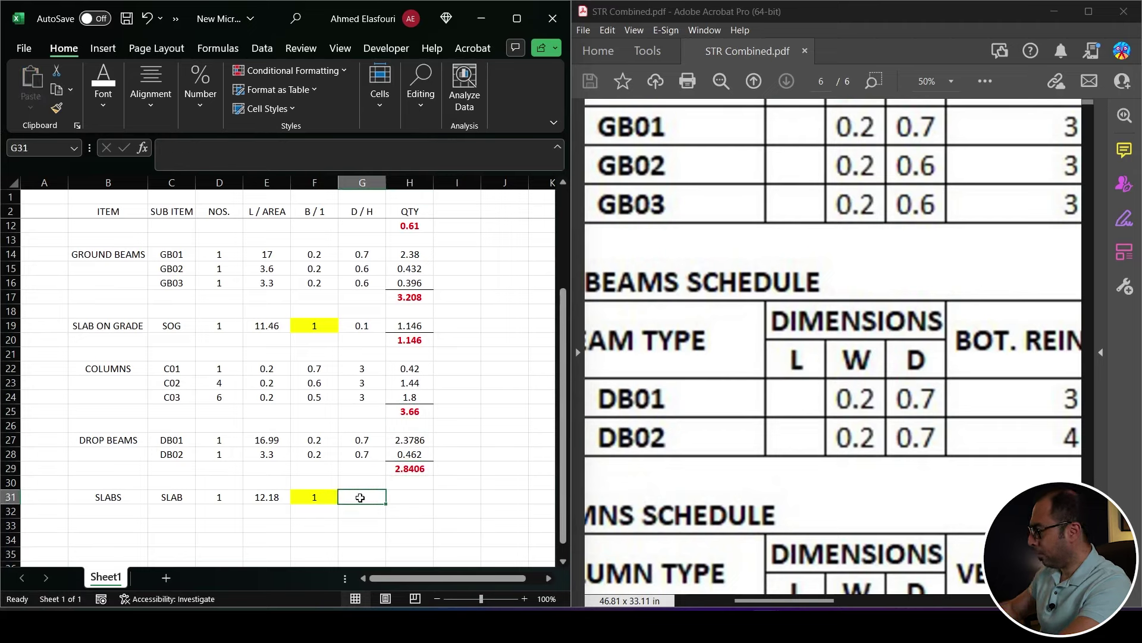
{"action": "type", "text": ".22"}
{"action": "key", "text": "Tab"}
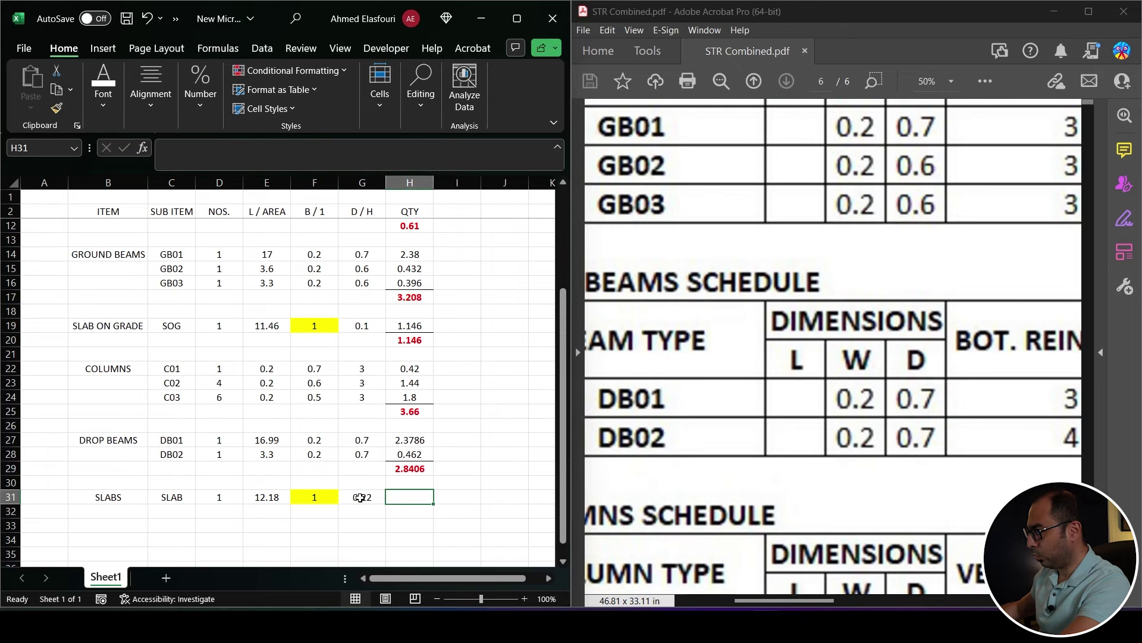
{"action": "left_click_drag", "start_coordinate": [404, 322], "coordinate": [408, 340]}
{"action": "key", "text": "ctrl+c"}
{"action": "left_click", "coordinate": [403, 496]}
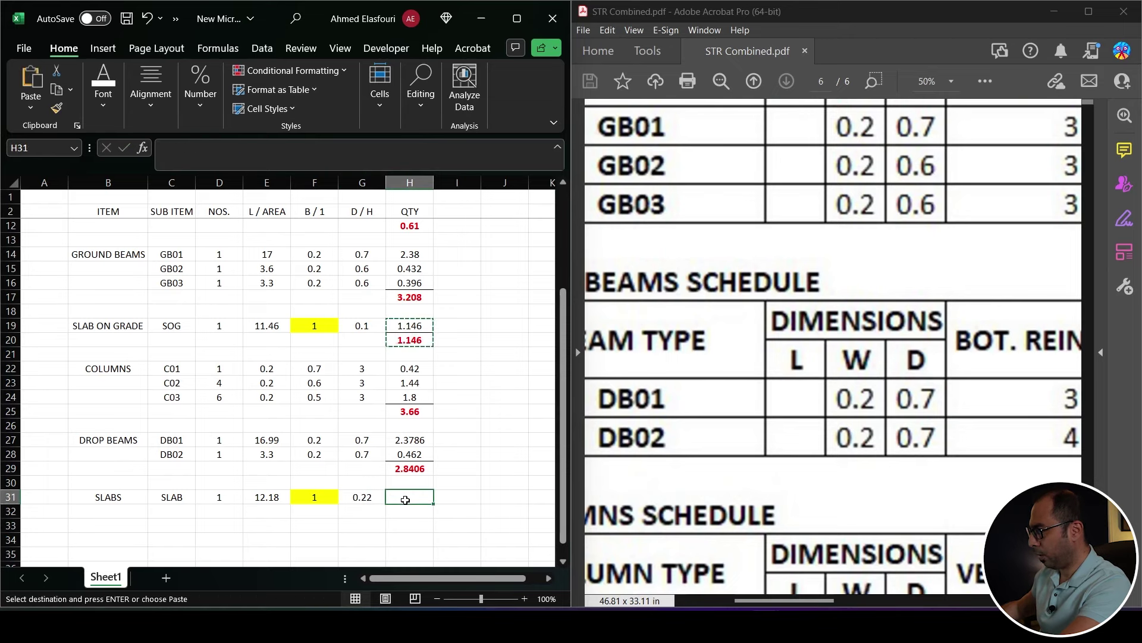
{"action": "key", "text": "Return"}
Review the item groups in column B from FOUNDATION down to SLABS.
{"action": "scroll", "coordinate": [405, 366], "scroll_direction": "up", "scroll_amount": 3}
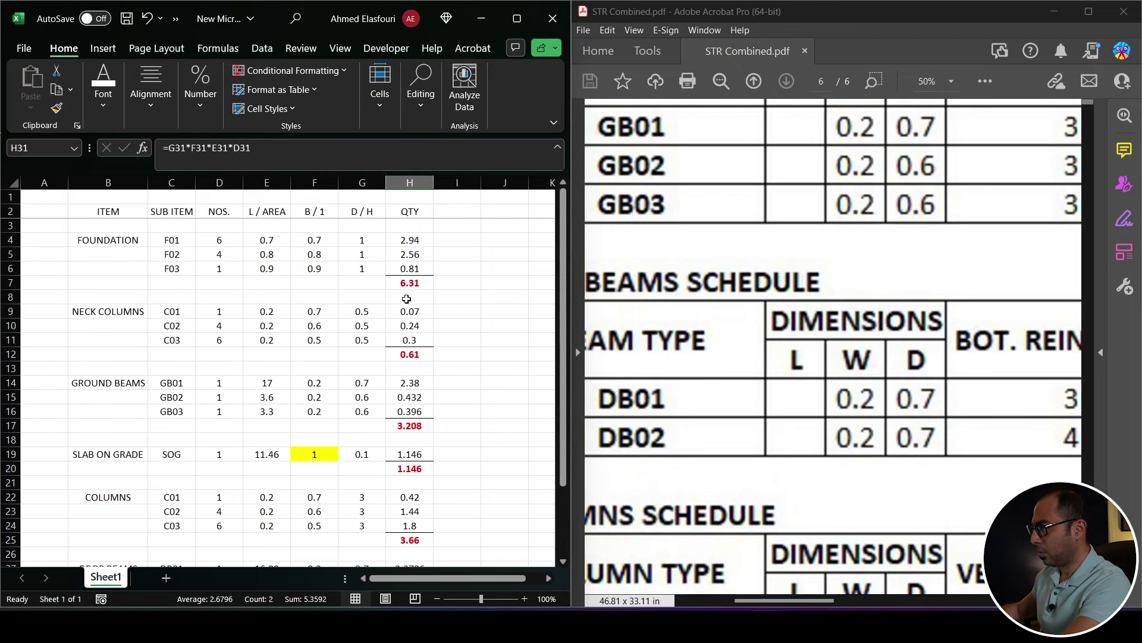
{"action": "left_click", "coordinate": [119, 241]}
{"action": "left_click", "coordinate": [113, 312]}
{"action": "left_click", "coordinate": [113, 397]}
{"action": "scroll", "coordinate": [110, 416], "scroll_direction": "down", "scroll_amount": 1}
{"action": "left_click", "coordinate": [110, 413]}
{"action": "left_click", "coordinate": [110, 453]}
{"action": "scroll", "coordinate": [110, 452], "scroll_direction": "down", "scroll_amount": 2}
{"action": "left_click", "coordinate": [111, 441]}
{"action": "left_click", "coordinate": [110, 497]}
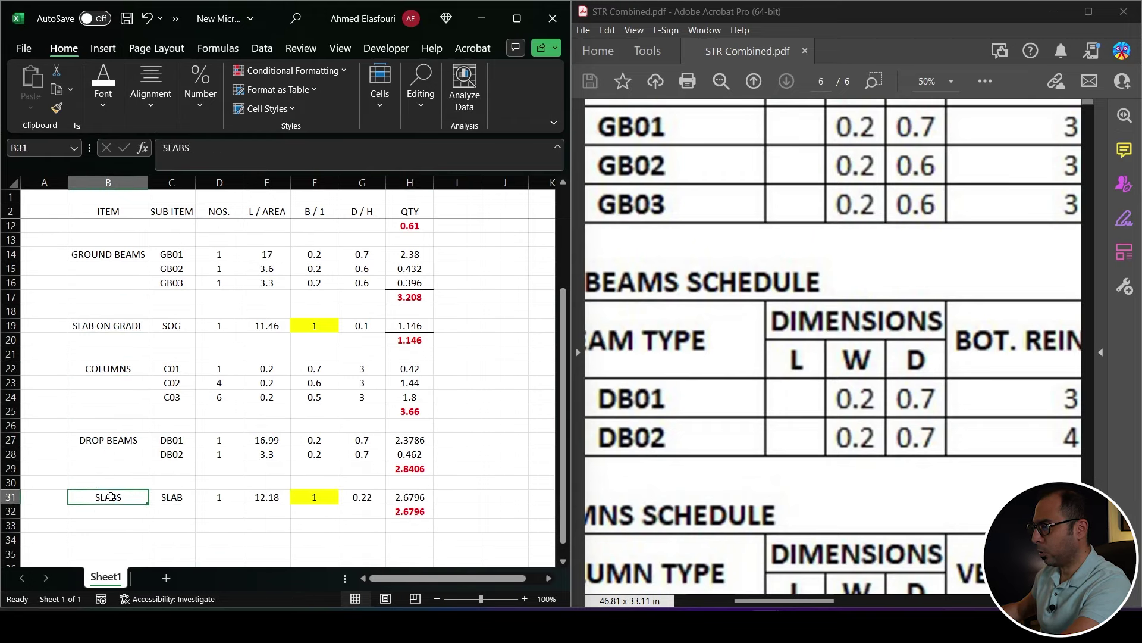
Narrow column I as a spacer and enter the headings HZ FORM in J2 and VL FORM in K2.
{"action": "scroll", "coordinate": [117, 426], "scroll_direction": "up", "scroll_amount": 3}
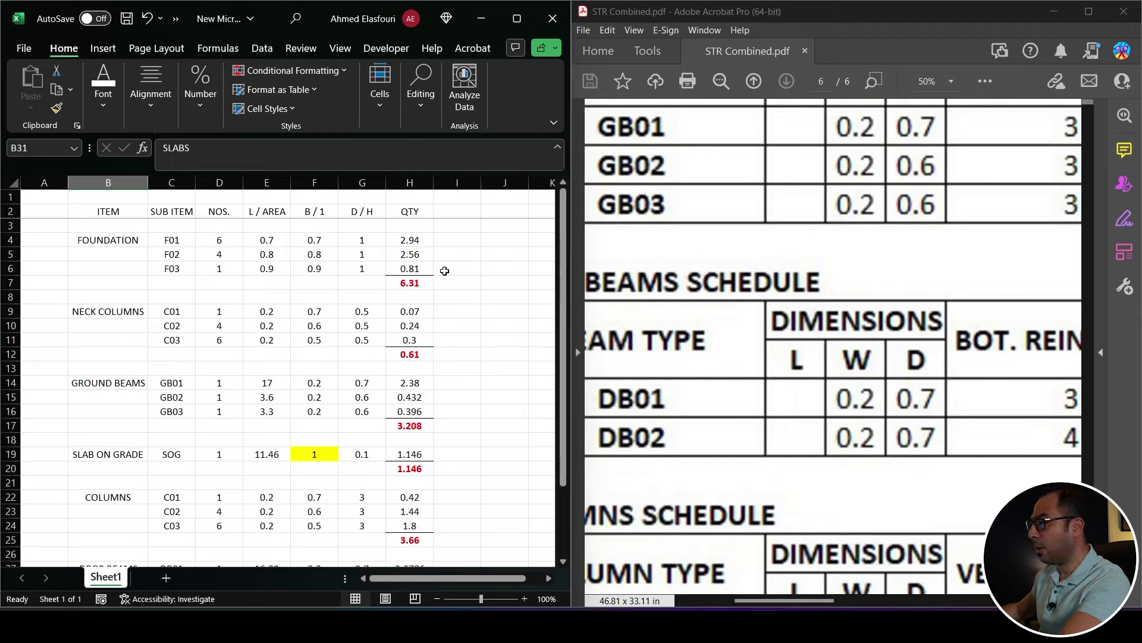
{"action": "left_click", "coordinate": [490, 213]}
{"action": "type", "text": "FORM"}
{"action": "key", "text": "Tab"}
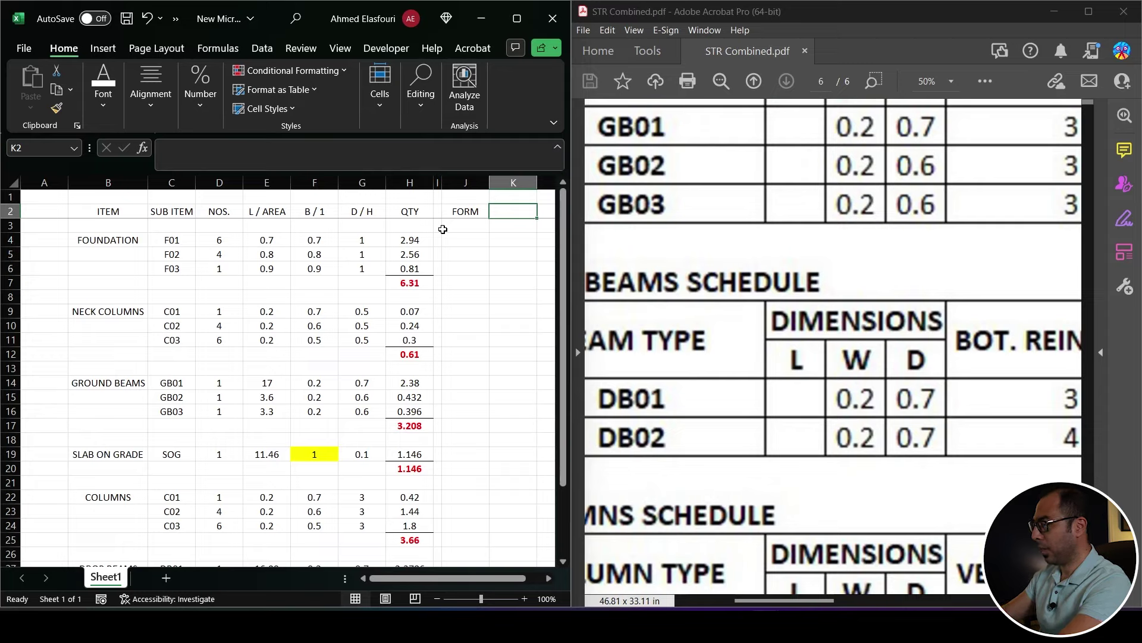
{"action": "key", "text": "Left"}
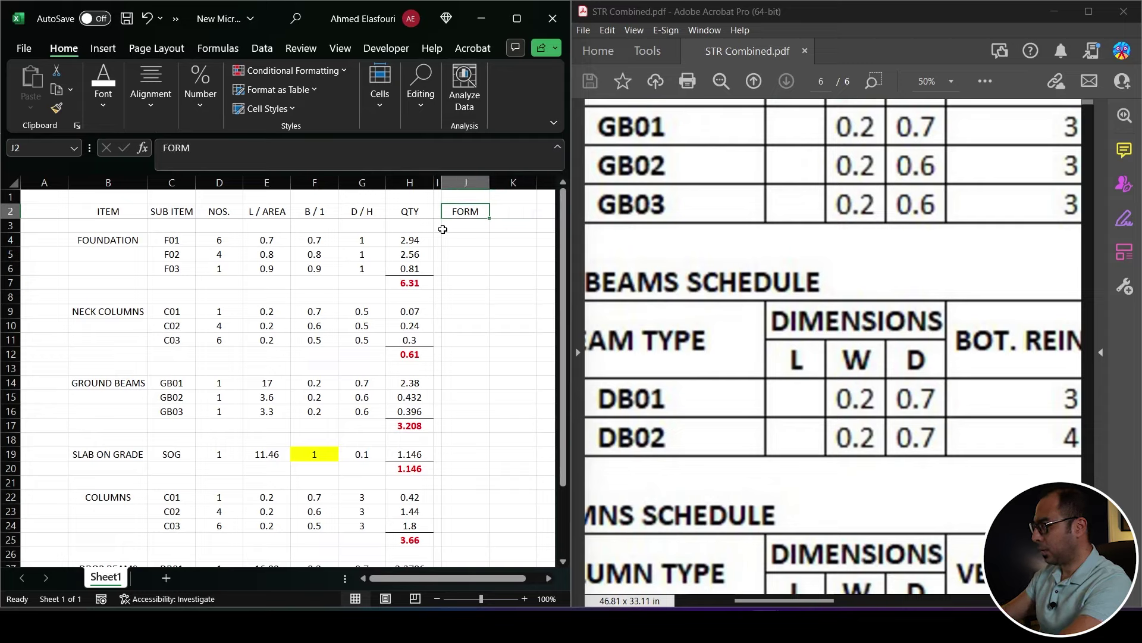
{"action": "type", "text": "HZ FORM"}
{"action": "key", "text": "Right"}
{"action": "type", "text": "VL FORM"}
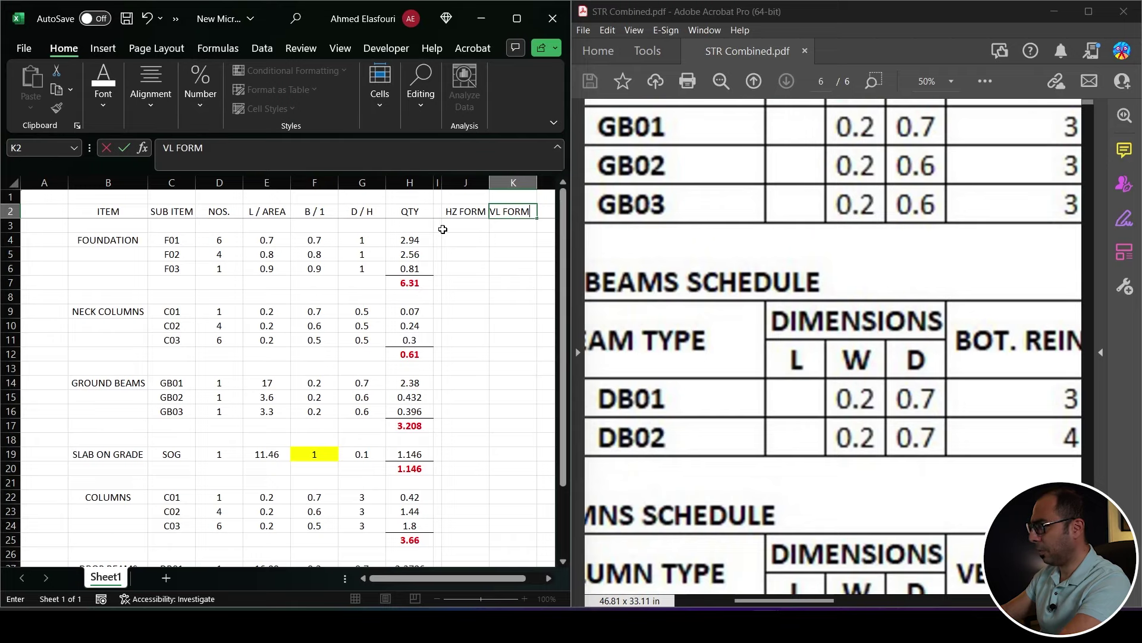
{"action": "key", "text": "Return"}
Enter 0 as the horizontal formwork of F01 in J4 and copy it to J5:J6.
{"action": "key", "text": "Down"}
{"action": "key", "text": "Left"}
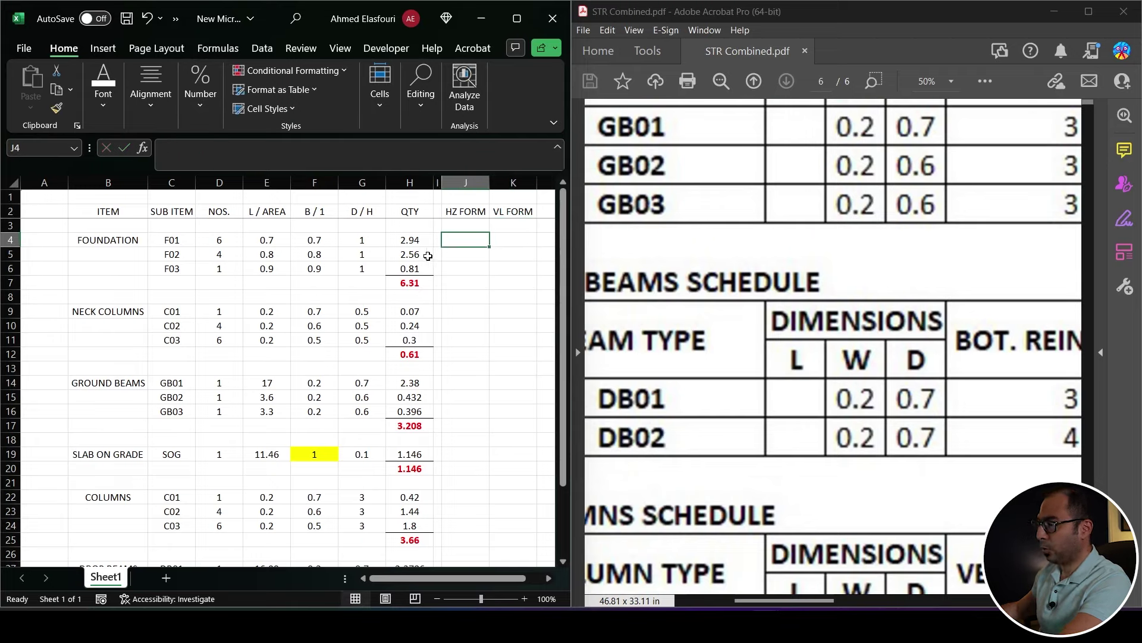
{"action": "type", "text": "0"}
{"action": "key", "text": "Return"}
{"action": "key", "text": "Up"}
{"action": "key", "text": "ctrl+c"}
{"action": "key", "text": "Down"}
{"action": "key", "text": "shift+Down"}
{"action": "key", "text": "Return"}
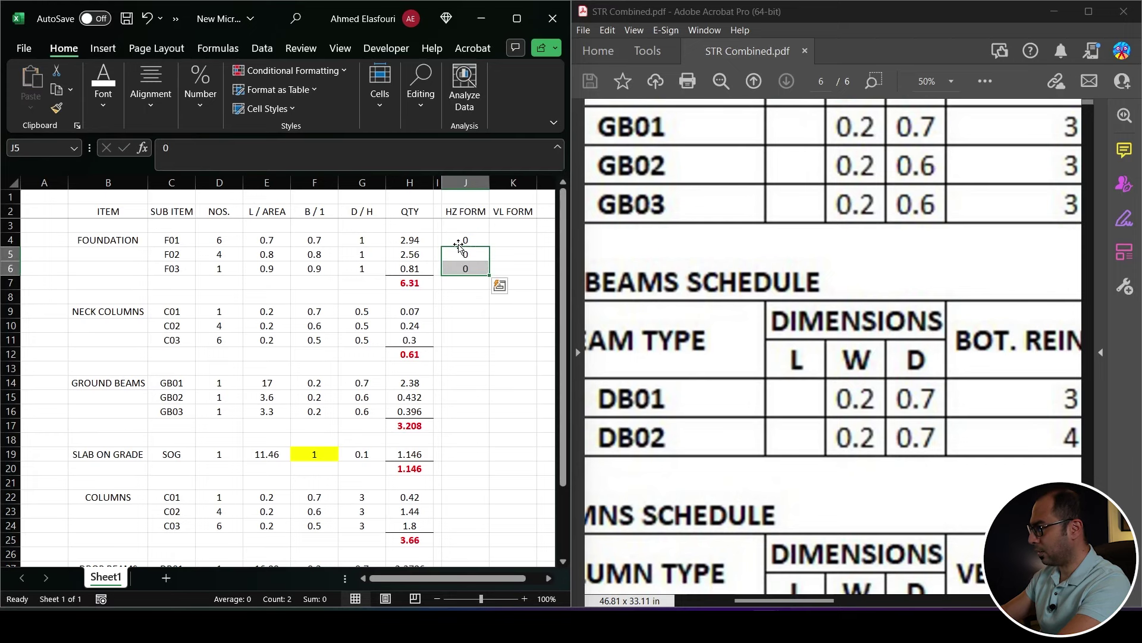
Format all cells of the sheet as Number with two decimal places.
{"action": "key", "text": "ctrl+a"}
{"action": "key", "text": "ctrl+1"}
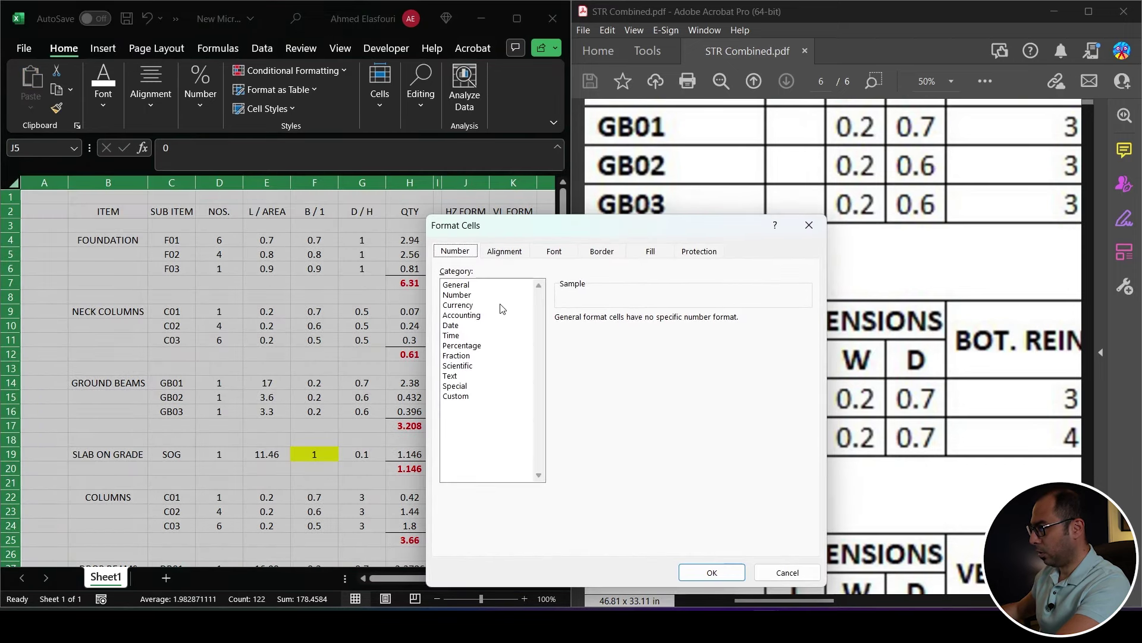
{"action": "left_click", "coordinate": [474, 296]}
{"action": "left_click", "coordinate": [575, 344]}
{"action": "left_click", "coordinate": [690, 570]}
Enter the vertical formwork formula =2*(E4+F4)*G4*D4 for foundation F01 in K4.
{"action": "left_click", "coordinate": [512, 240]}
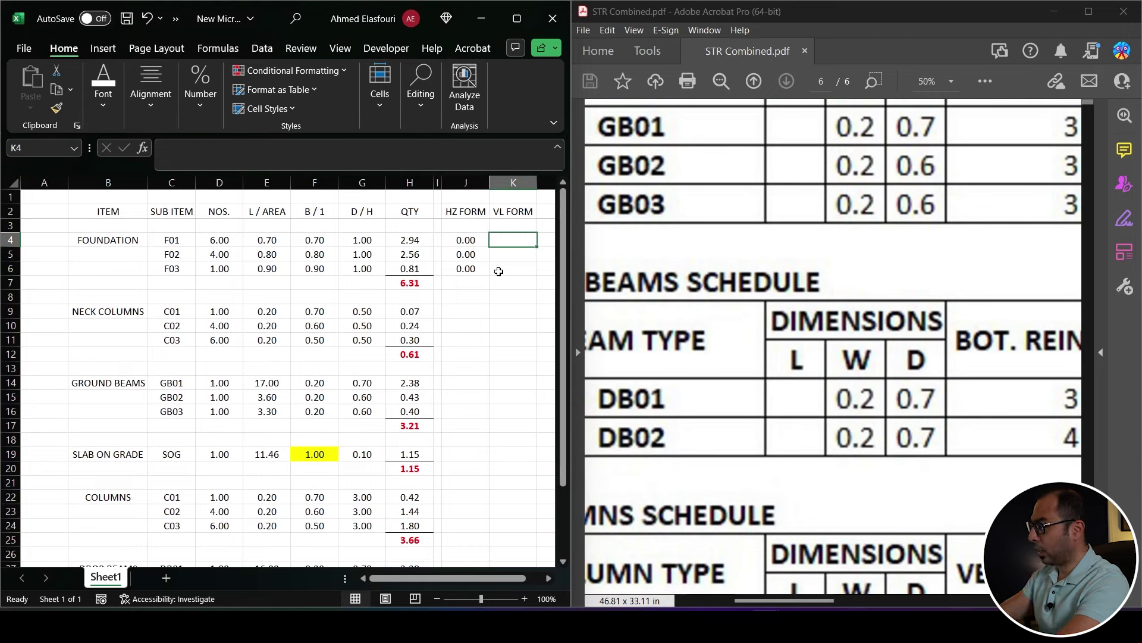
{"action": "type", "text": "=2*"}
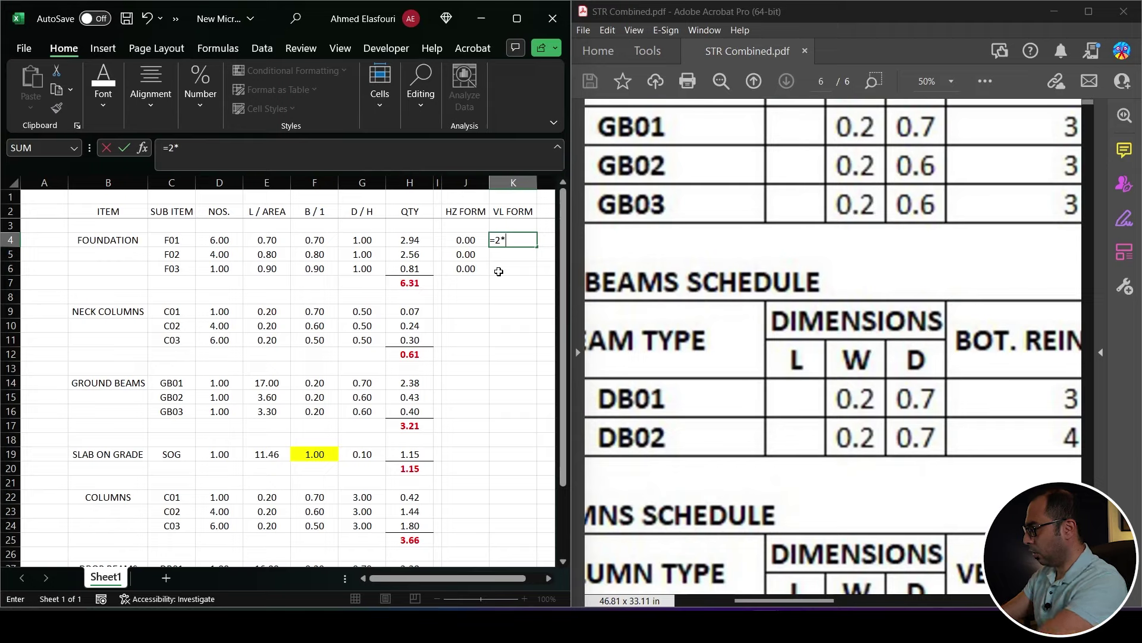
{"action": "type", "text": "("}
{"action": "left_click", "coordinate": [266, 239]}
{"action": "type", "text": "+"}
{"action": "left_click", "coordinate": [311, 240]}
{"action": "type", "text": ")*"}
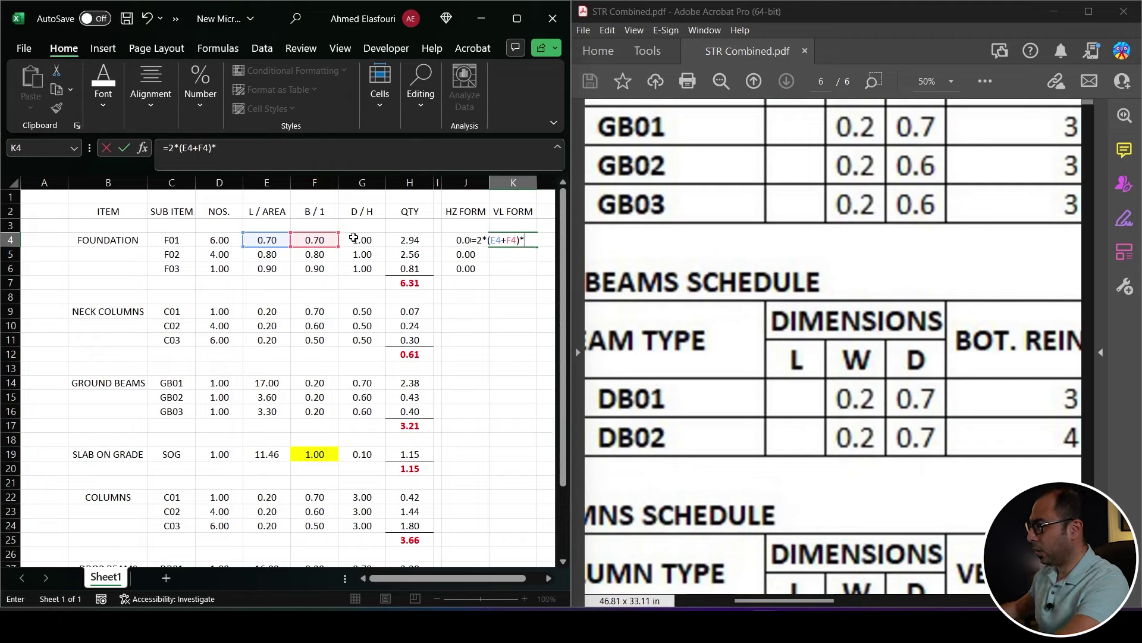
{"action": "left_click", "coordinate": [353, 238]}
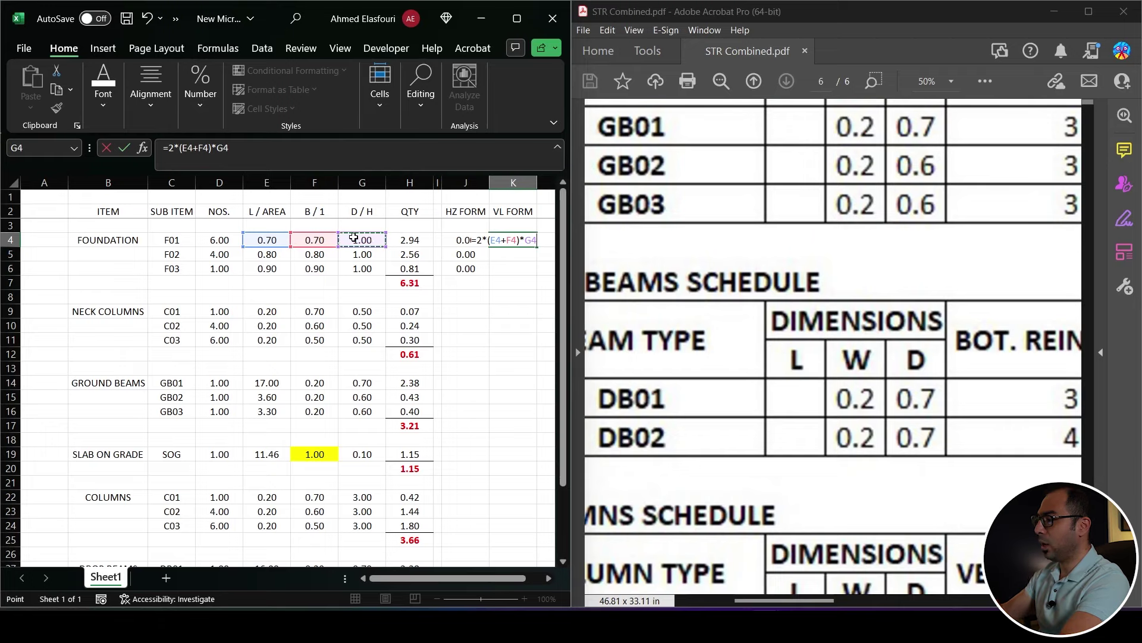
{"action": "type", "text": "*"}
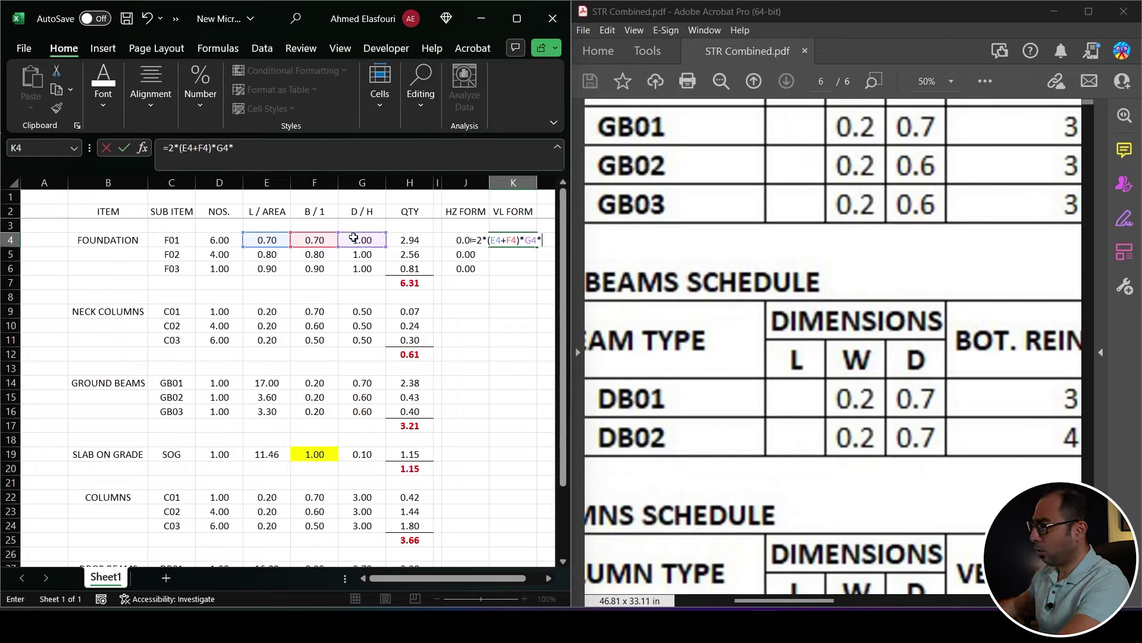
{"action": "left_click", "coordinate": [220, 240]}
{"action": "key", "text": "Return"}
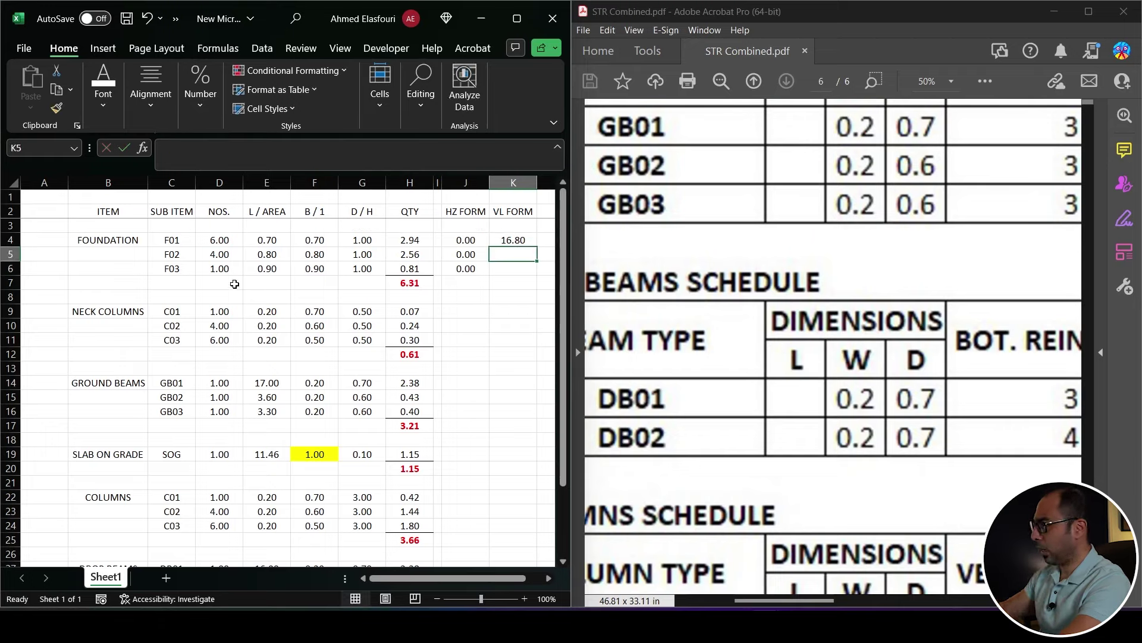
Copy the vertical formwork formula from K4 to K5:K6 for F02 and F03, and check its perimeter term.
{"action": "left_click", "coordinate": [507, 244]}
{"action": "key", "text": "ctrl+c"}
{"action": "left_click_drag", "start_coordinate": [507, 244], "coordinate": [515, 271]}
{"action": "key", "text": "Return"}
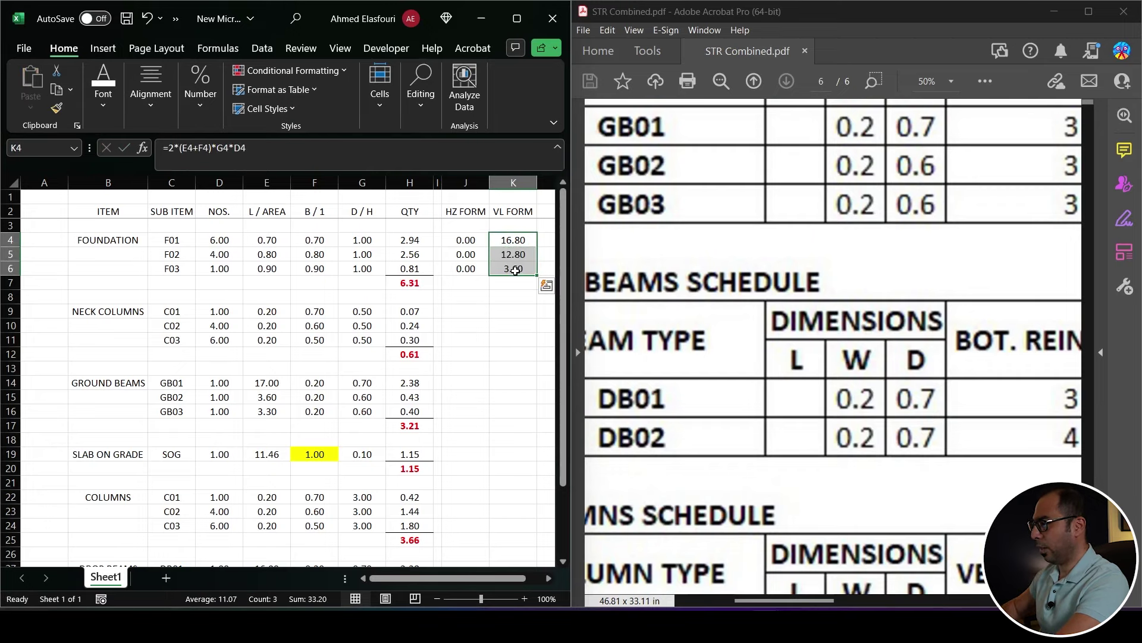
{"action": "left_click", "coordinate": [514, 241]}
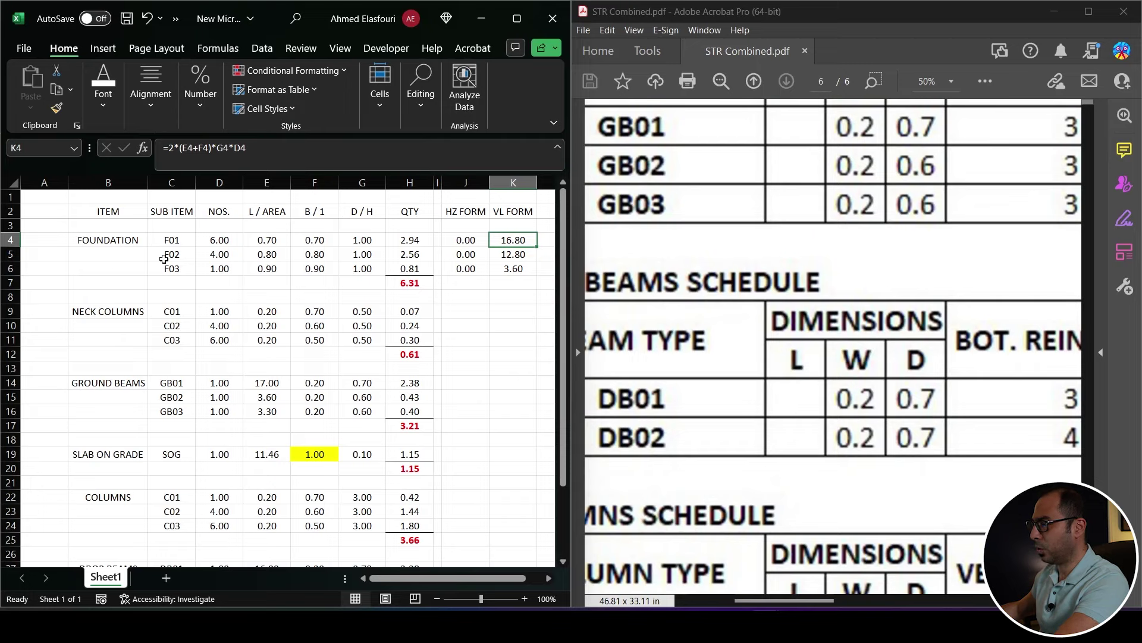
{"action": "left_click_drag", "start_coordinate": [168, 148], "coordinate": [208, 148]}
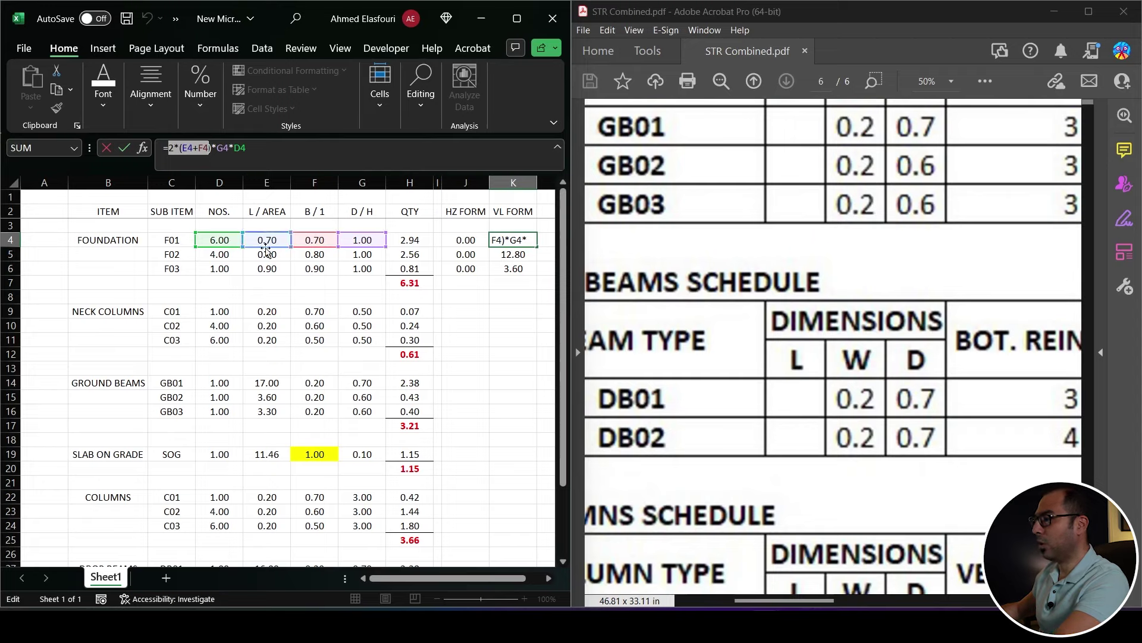
{"action": "key", "text": "ctrl+Return"}
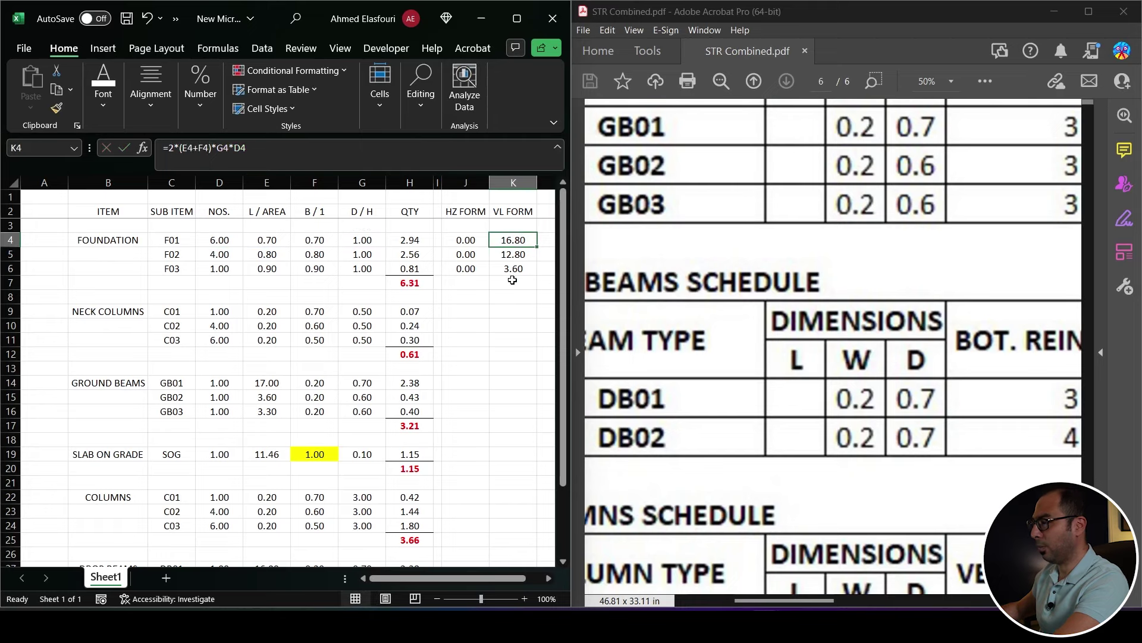
Copy the F03 formwork cells J6:K6 to J9:K11 for the neck columns and check the C01 formula against its dimensions.
{"action": "left_click", "coordinate": [463, 311]}
{"action": "left_click_drag", "start_coordinate": [459, 268], "coordinate": [491, 271]}
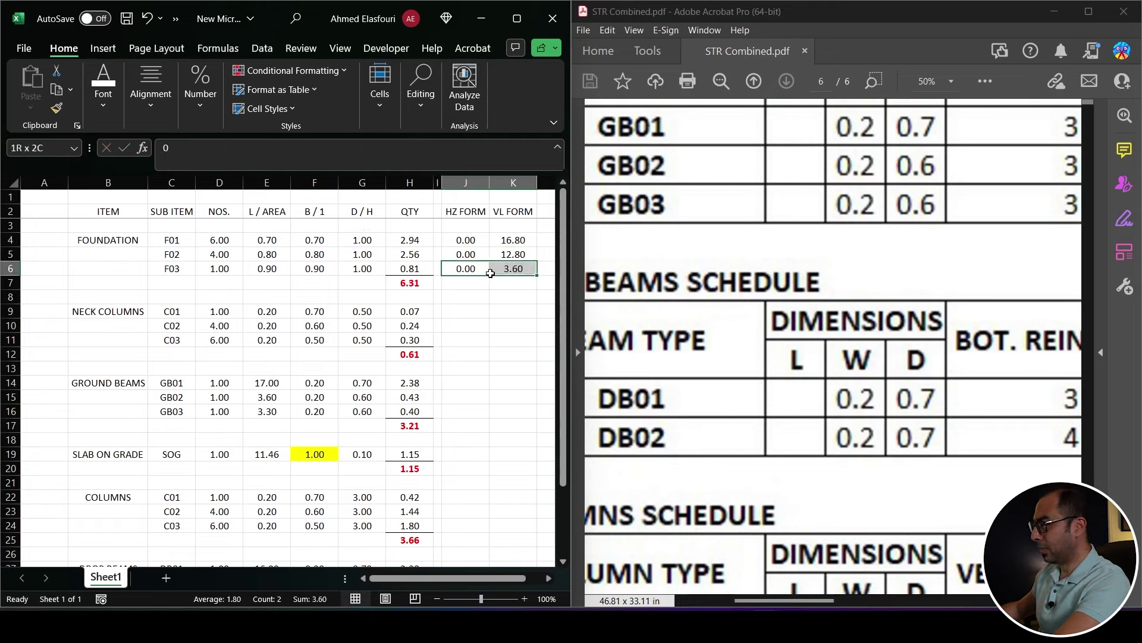
{"action": "key", "text": "ctrl+c"}
{"action": "left_click_drag", "start_coordinate": [466, 308], "coordinate": [465, 337]}
{"action": "key", "text": "Return"}
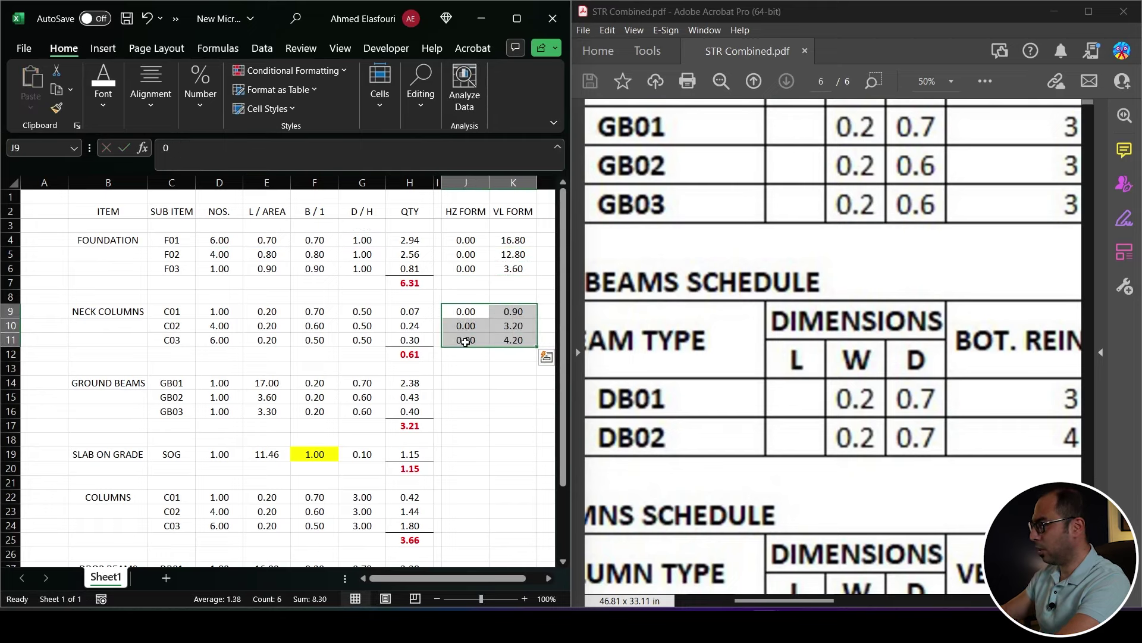
{"action": "key", "text": "Right"}
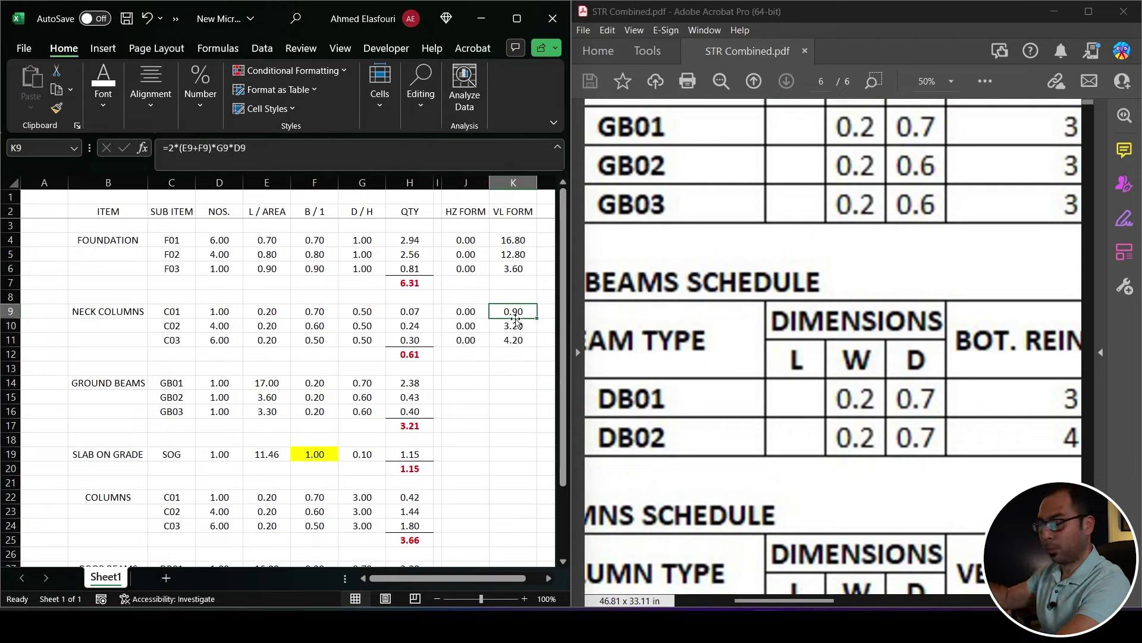
{"action": "left_click_drag", "start_coordinate": [272, 313], "coordinate": [307, 314]}
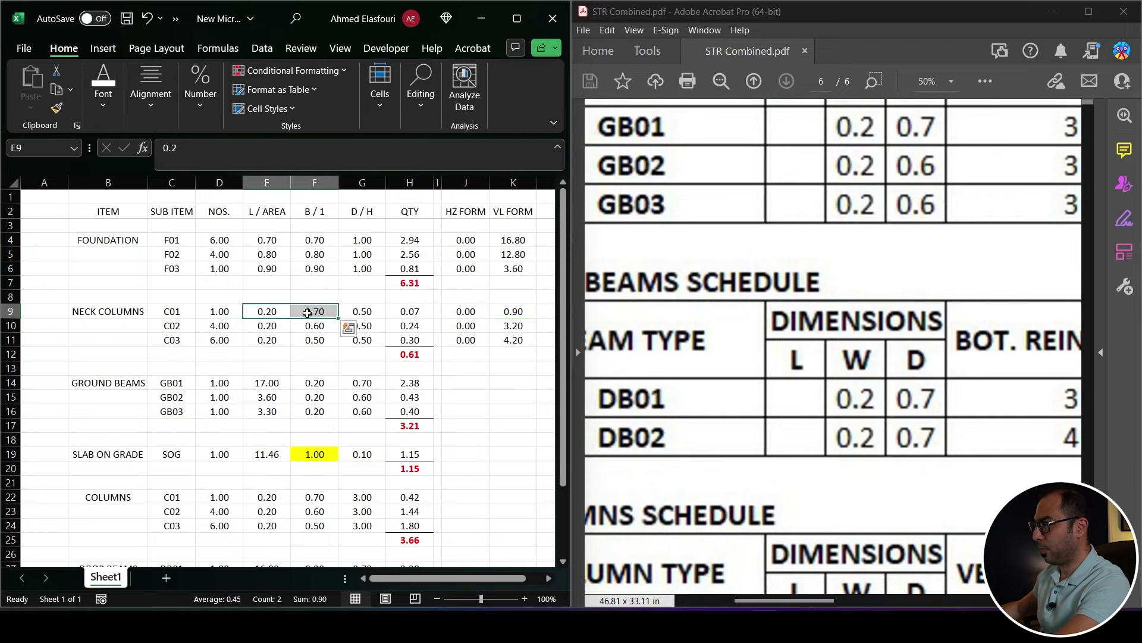
{"action": "left_click", "coordinate": [370, 312]}
{"action": "left_click", "coordinate": [518, 311]}
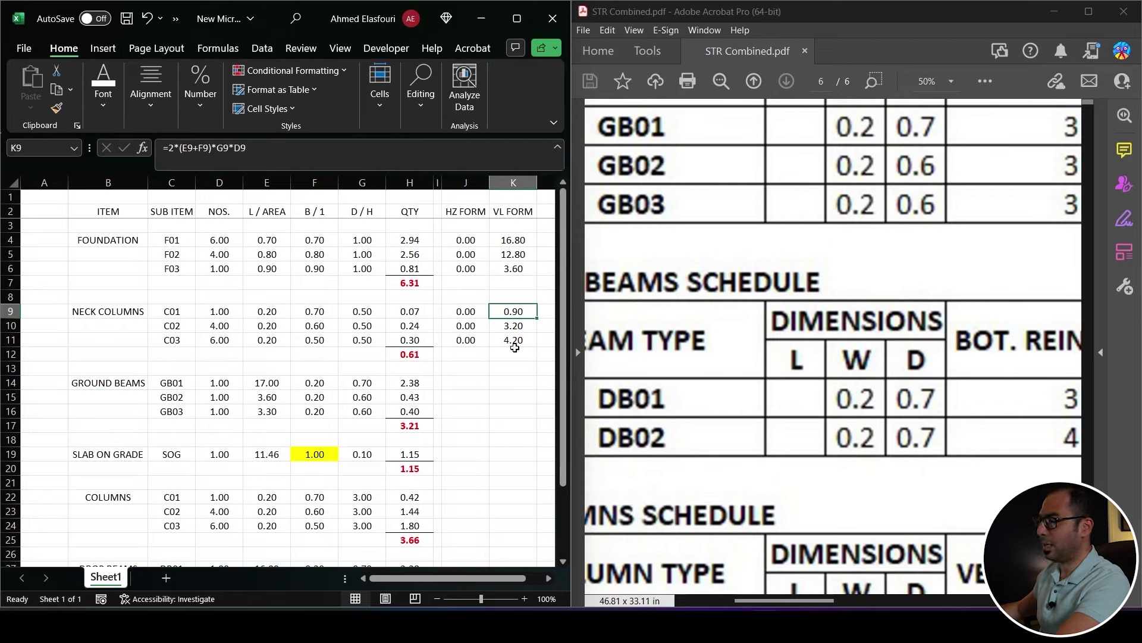
Enter the vertical formwork formula =D14*E14*G14*2 for ground beam GB01 in K14.
{"action": "left_click", "coordinate": [470, 384]}
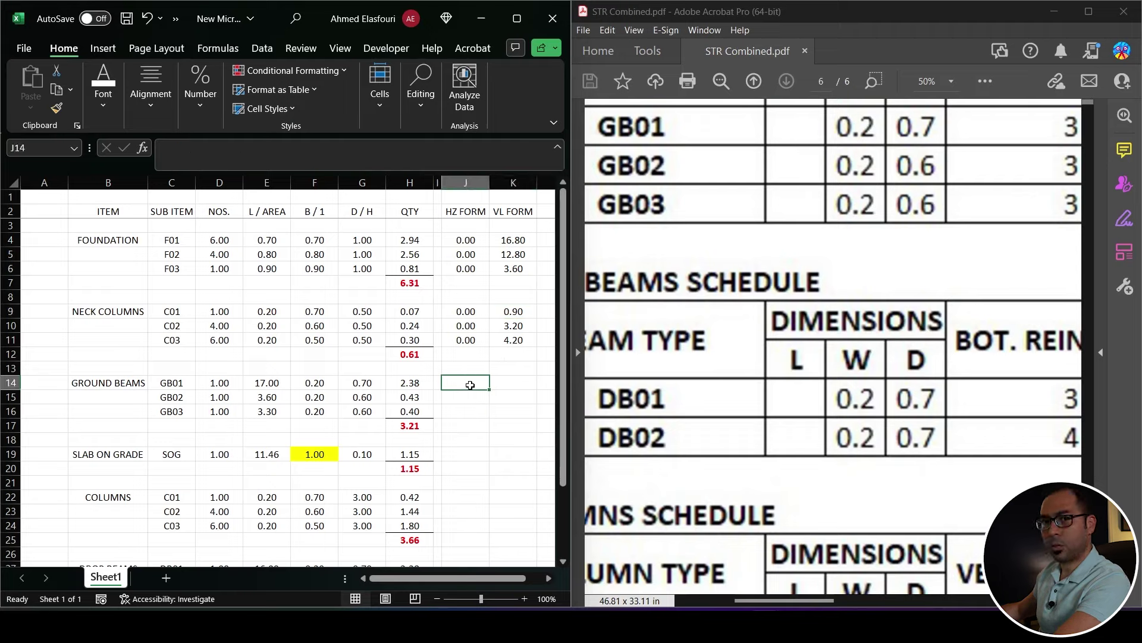
{"action": "key", "text": "Right"}
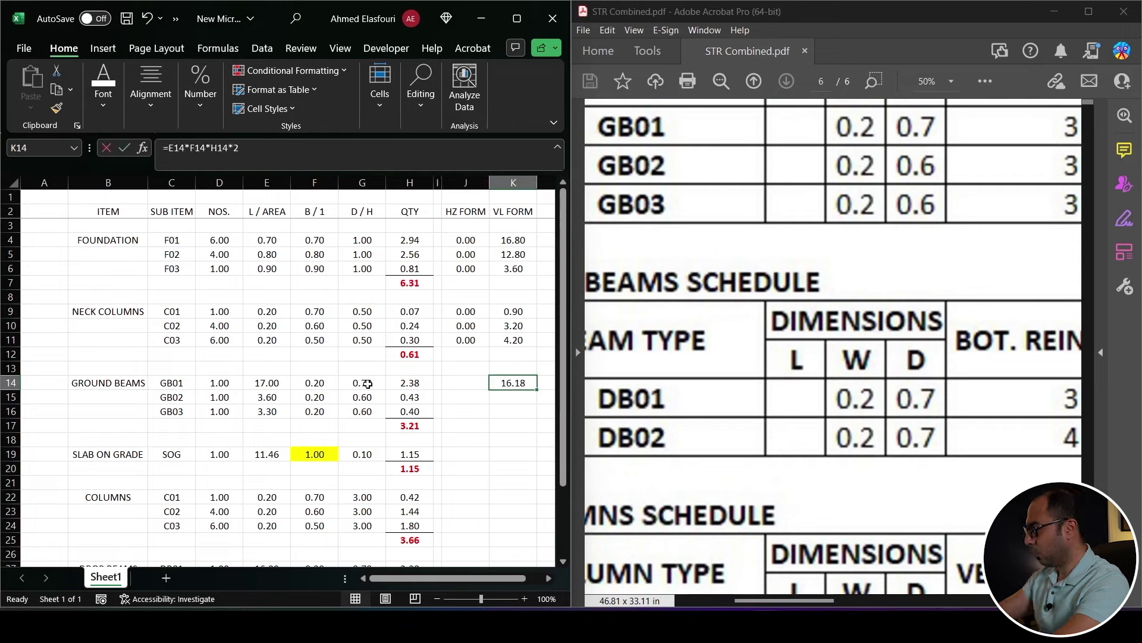
{"action": "type", "text": "="}
{"action": "left_click", "coordinate": [220, 384]}
{"action": "type", "text": "*"}
{"action": "left_click", "coordinate": [268, 386]}
{"action": "type", "text": "*"}
{"action": "left_click", "coordinate": [365, 384]}
{"action": "type", "text": "*"}
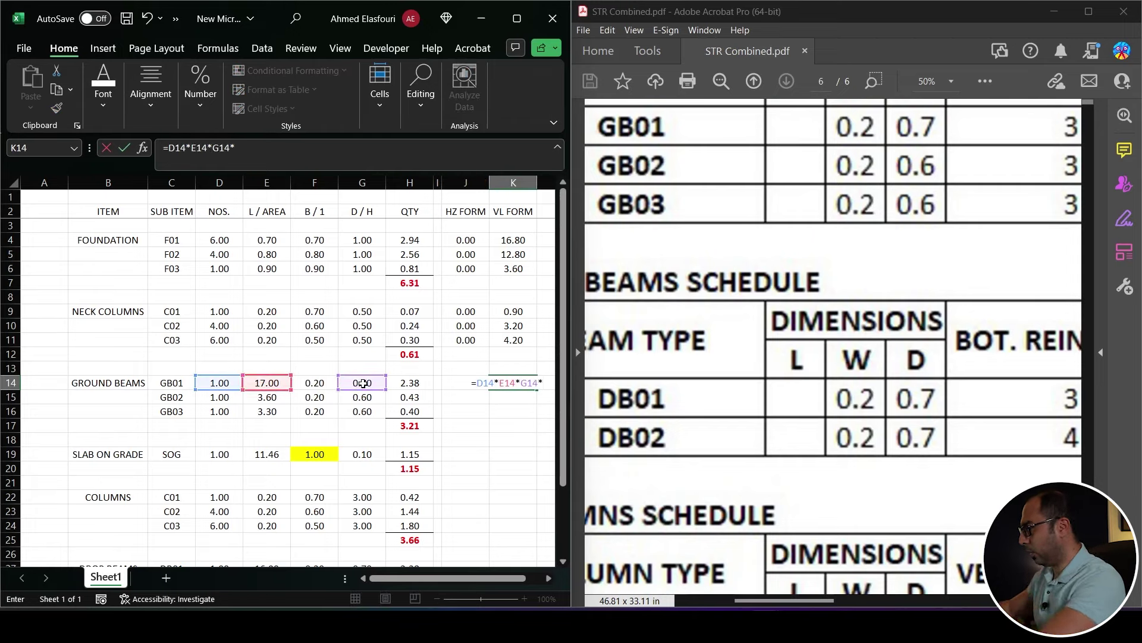
{"action": "key", "text": "Return"}
Set the GB01 horizontal formwork in J14 to 0 and copy J14:K14 to J15:K16 for GB02 and GB03.
{"action": "key", "text": "Up"}
{"action": "key", "text": "Left"}
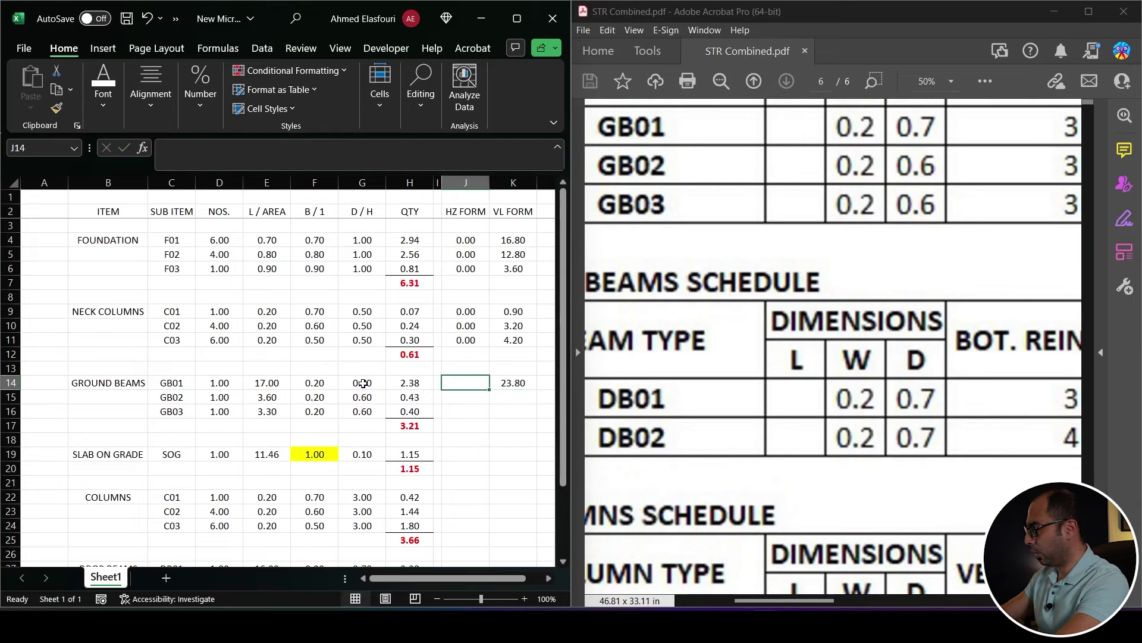
{"action": "type", "text": "0"}
{"action": "key", "text": "Right"}
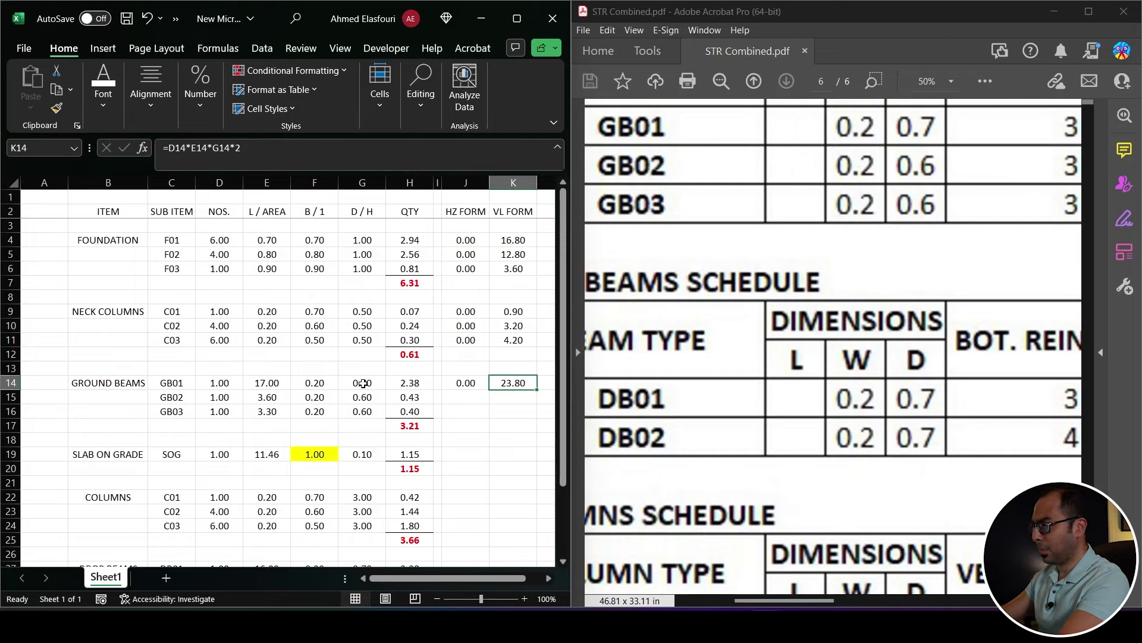
{"action": "key", "text": "shift+Left"}
{"action": "key", "text": "ctrl+c"}
{"action": "key", "text": "Down"}
{"action": "key", "text": "shift+Down"}
{"action": "key", "text": "ctrl+v"}
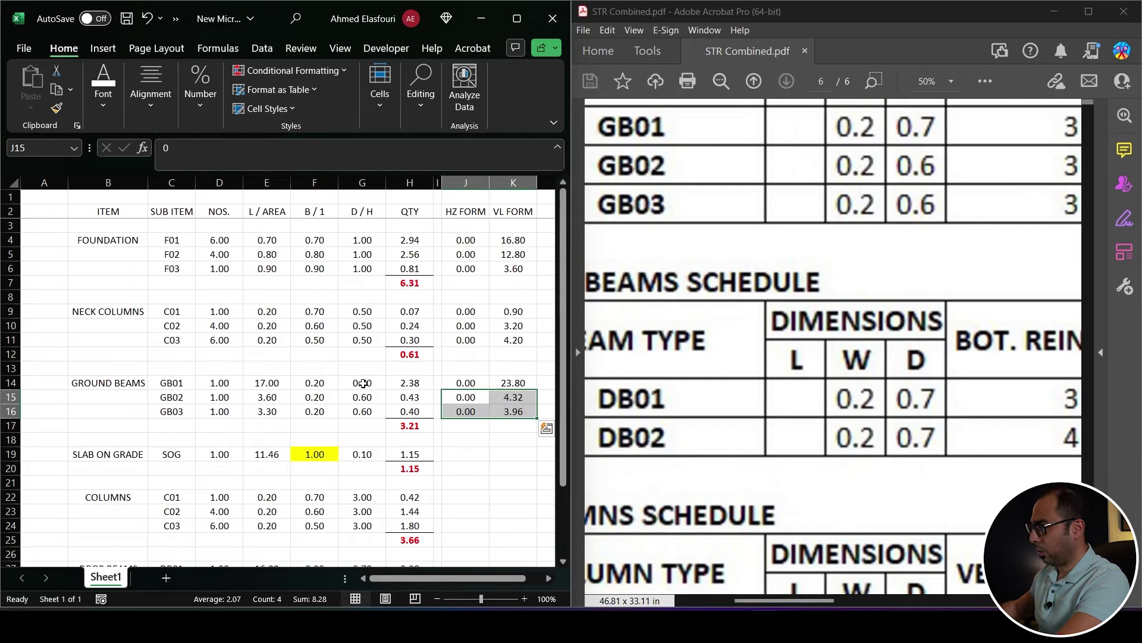
Narrow column A to a thin margin and select the slab on grade's horizontal formwork cell J19.
{"action": "left_click_drag", "start_coordinate": [69, 182], "coordinate": [56, 181]}
{"action": "left_click_drag", "start_coordinate": [30, 183], "coordinate": [30, 183]}
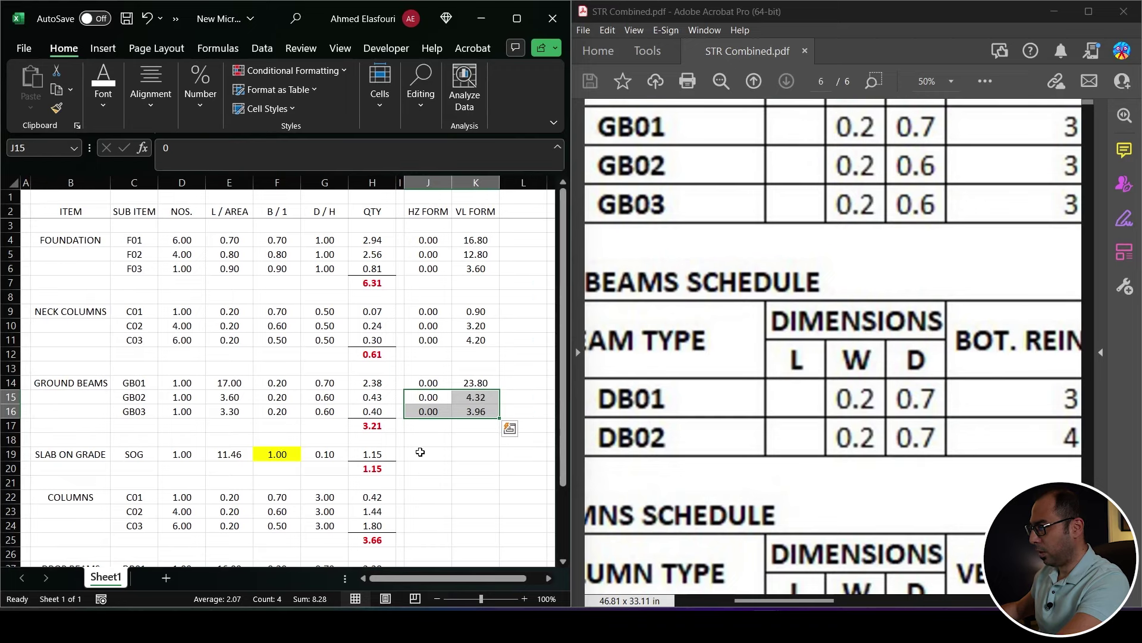
{"action": "left_click", "coordinate": [427, 454]}
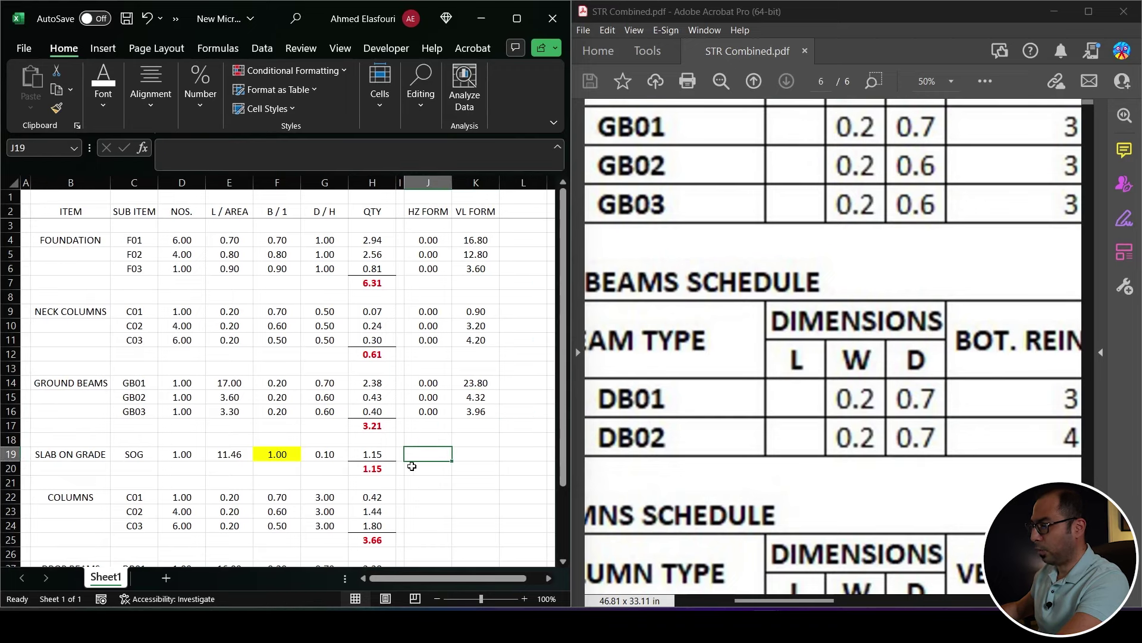
Set the slab on grade's horizontal and vertical formwork in J19 and K19 to 0.
{"action": "type", "text": "0"}
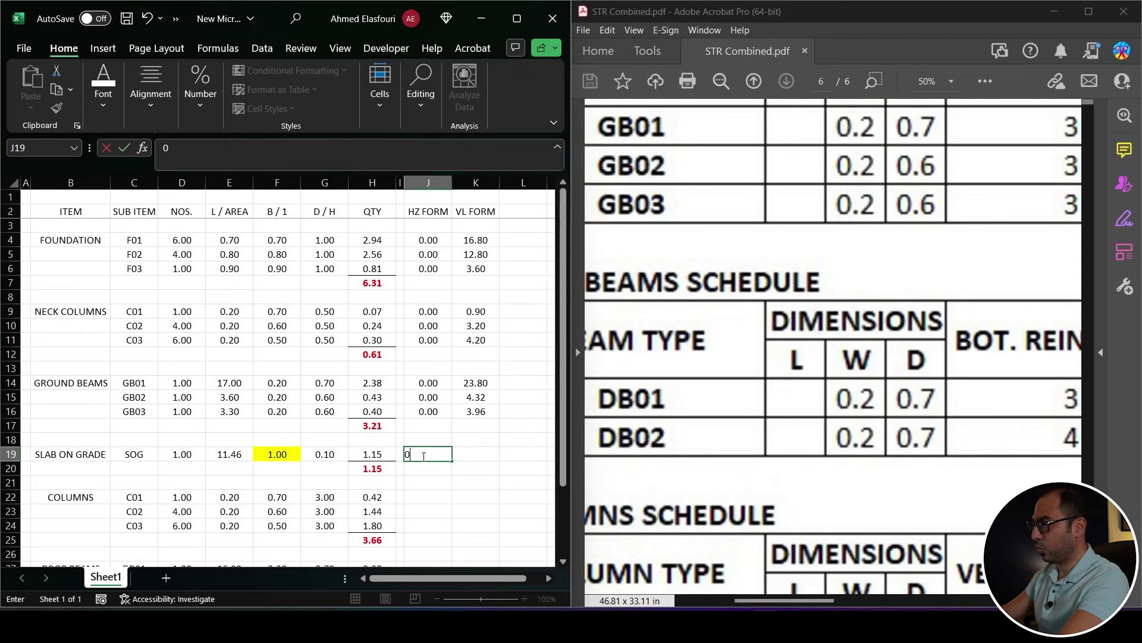
{"action": "key", "text": "Tab"}
{"action": "type", "text": "0"}
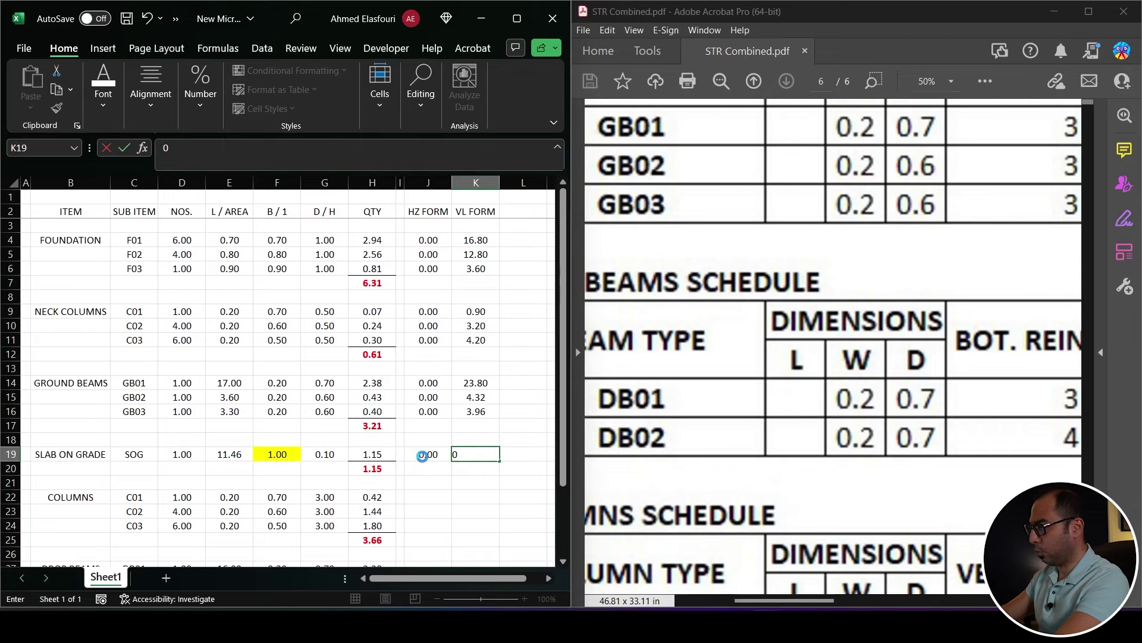
{"action": "key", "text": "Return"}
Copy the neck column C01 formwork cells J9:K9 to J22:K24 for columns C01 to C03.
{"action": "key", "text": "Down"}
{"action": "key", "text": "Down"}
{"action": "left_click_drag", "start_coordinate": [428, 307], "coordinate": [476, 311]}
{"action": "key", "text": "ctrl+c"}
{"action": "left_click", "coordinate": [427, 496]}
{"action": "left_click_drag", "start_coordinate": [428, 526], "coordinate": [476, 527]}
{"action": "key", "text": "Return"}
Copy the GB01 vertical formwork formula from K14 to K27:K28 for the drop beams and check its references in K27.
{"action": "scroll", "coordinate": [427, 485], "scroll_direction": "down", "scroll_amount": 2}
{"action": "left_click", "coordinate": [429, 482]}
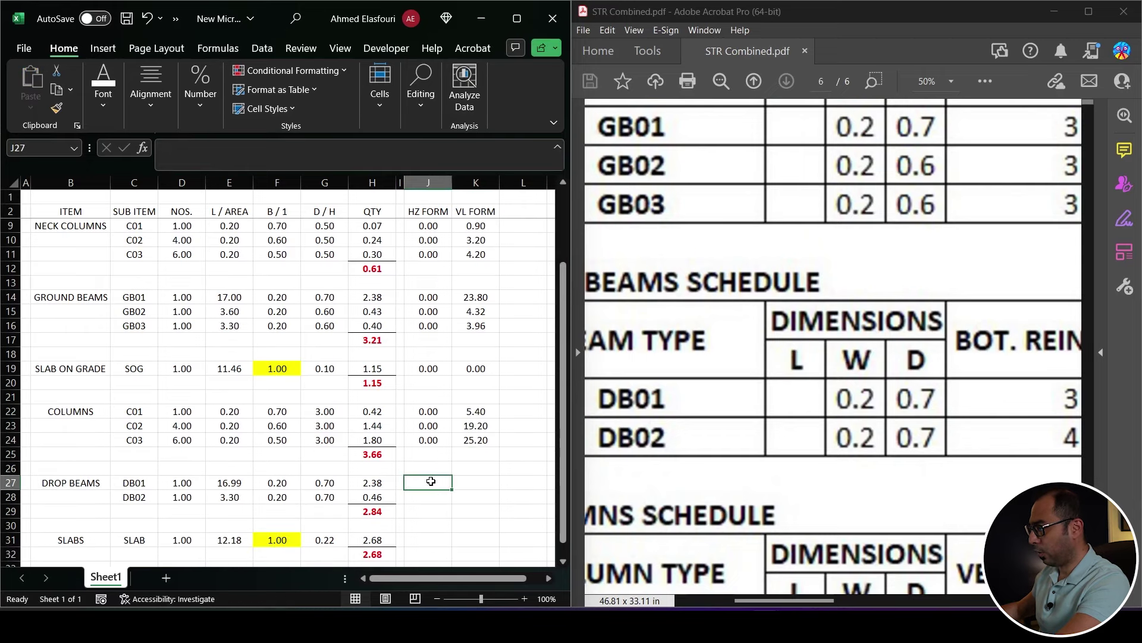
{"action": "left_click", "coordinate": [476, 297]}
{"action": "key", "text": "ctrl+c"}
{"action": "left_click_drag", "start_coordinate": [472, 483], "coordinate": [476, 497]}
{"action": "key", "text": "ctrl+v"}
{"action": "key", "text": "F2"}
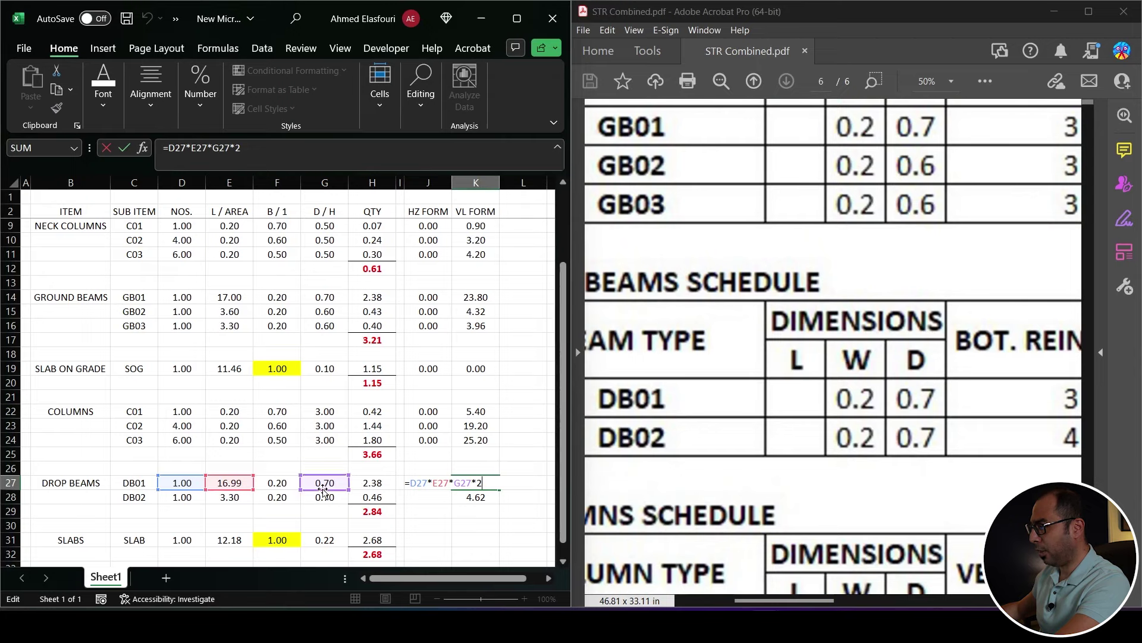
Enter the horizontal formwork formula =D27*E27*F27 for drop beam DB01 in J27 and copy it to J28 for DB02.
{"action": "key", "text": "shift+Tab"}
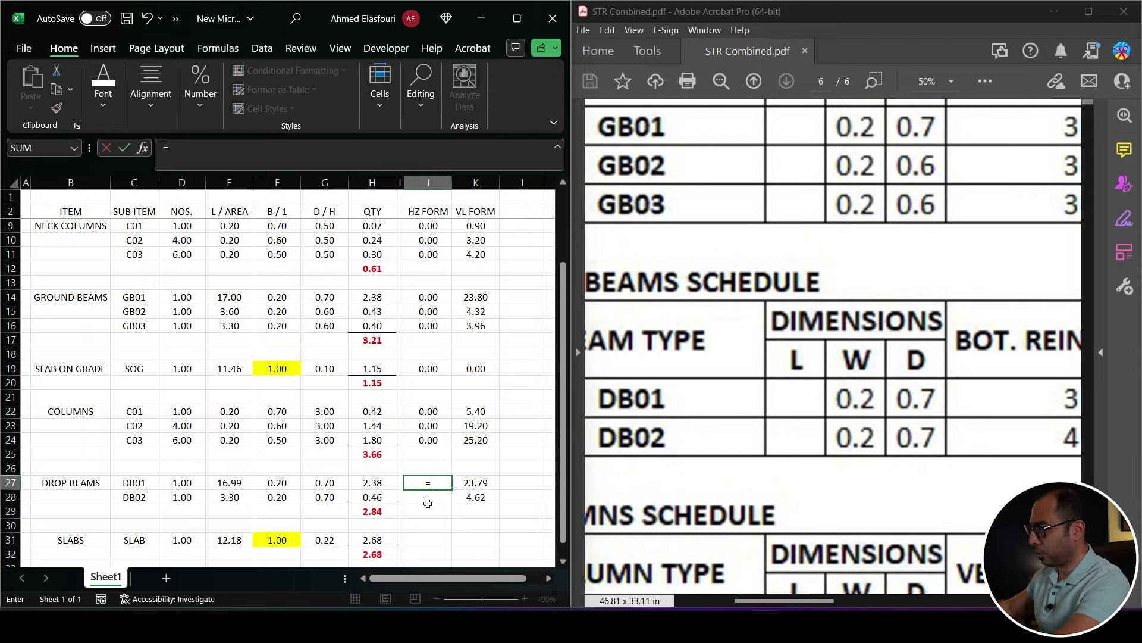
{"action": "type", "text": "="}
{"action": "left_click", "coordinate": [195, 484]}
{"action": "type", "text": "*"}
{"action": "left_click", "coordinate": [229, 484]}
{"action": "type", "text": "*"}
{"action": "left_click", "coordinate": [282, 484]}
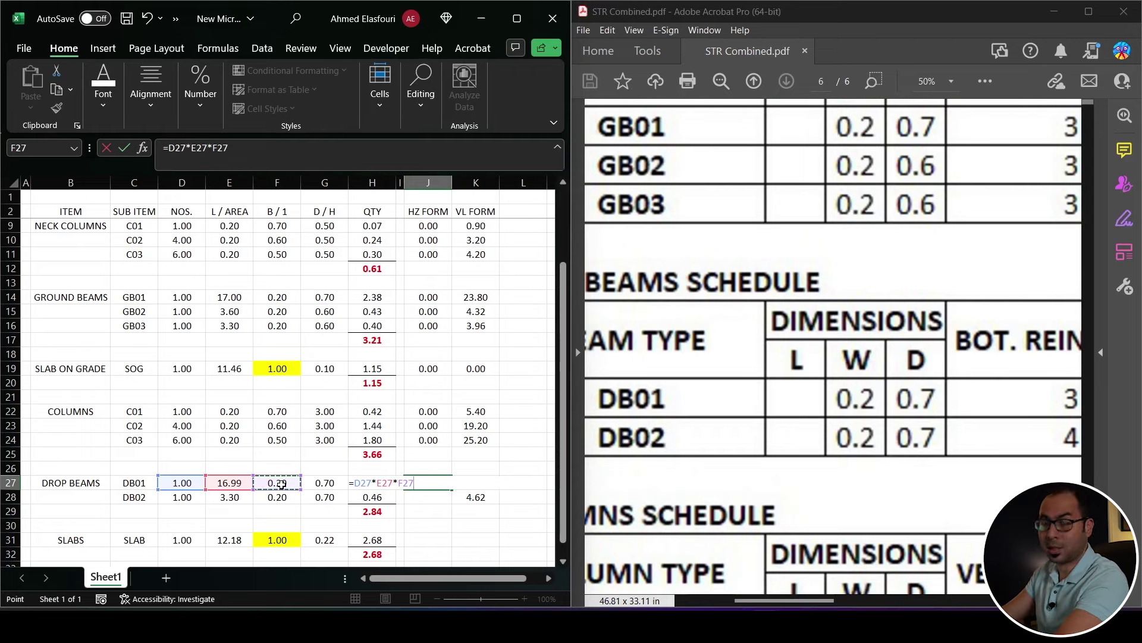
{"action": "key", "text": "Return"}
{"action": "key", "text": "Up"}
{"action": "key", "text": "ctrl+c"}
{"action": "key", "text": "Down"}
{"action": "key", "text": "Return"}
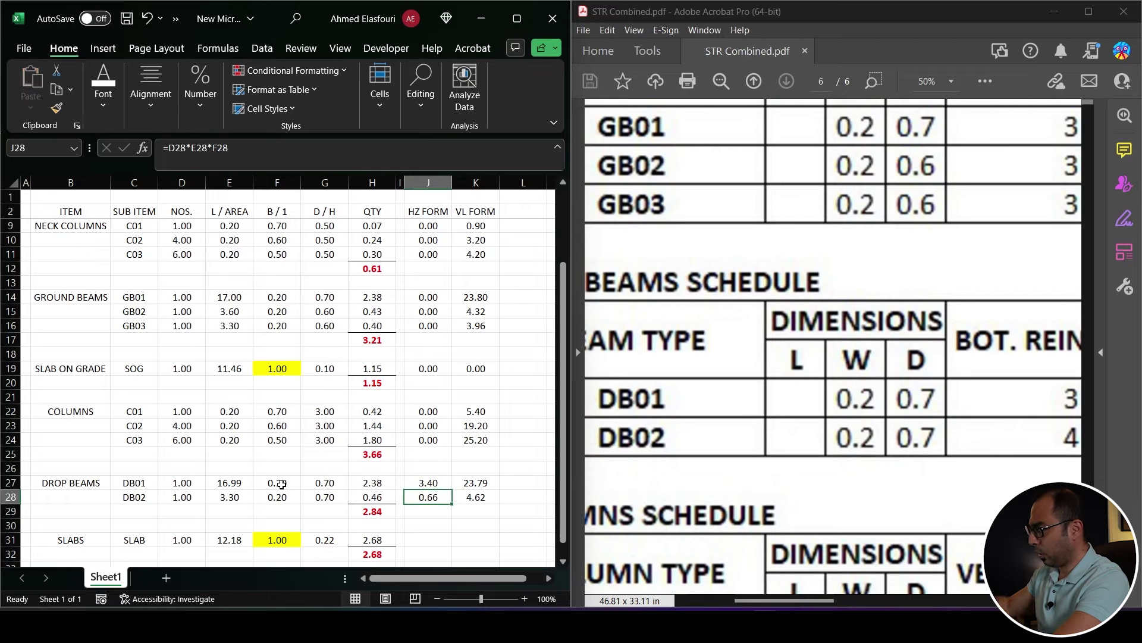
Enter =D31*E31*F31 as the slab's horizontal formwork in J31 and set its vertical formwork in K31 to 0.
{"action": "scroll", "coordinate": [212, 550], "scroll_direction": "down", "scroll_amount": 2}
{"action": "left_click", "coordinate": [429, 454]}
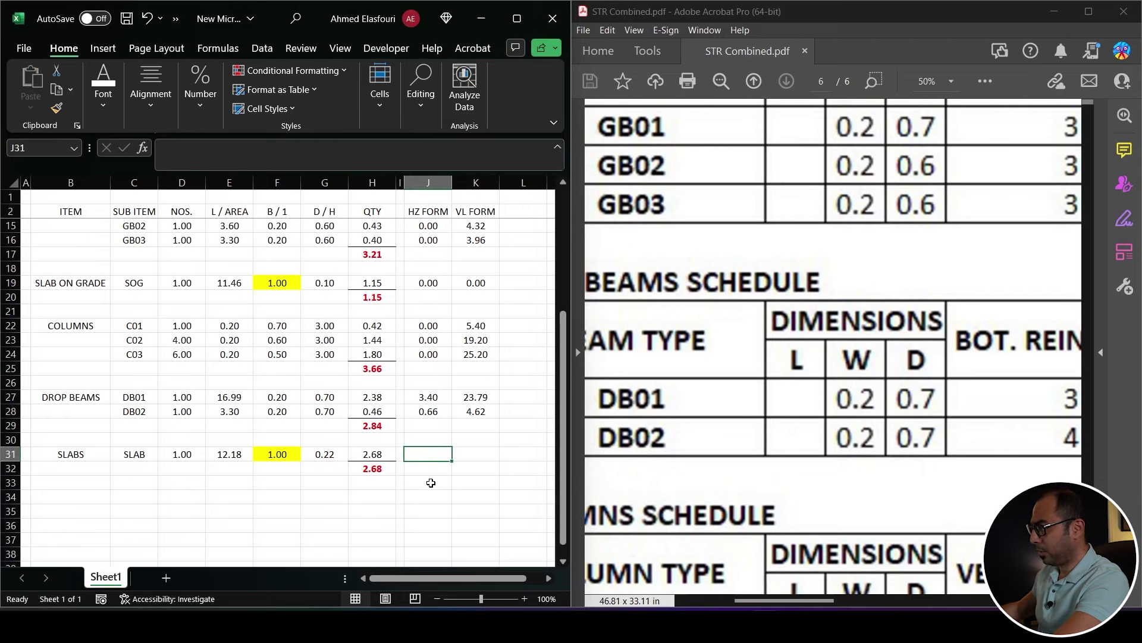
{"action": "type", "text": "="}
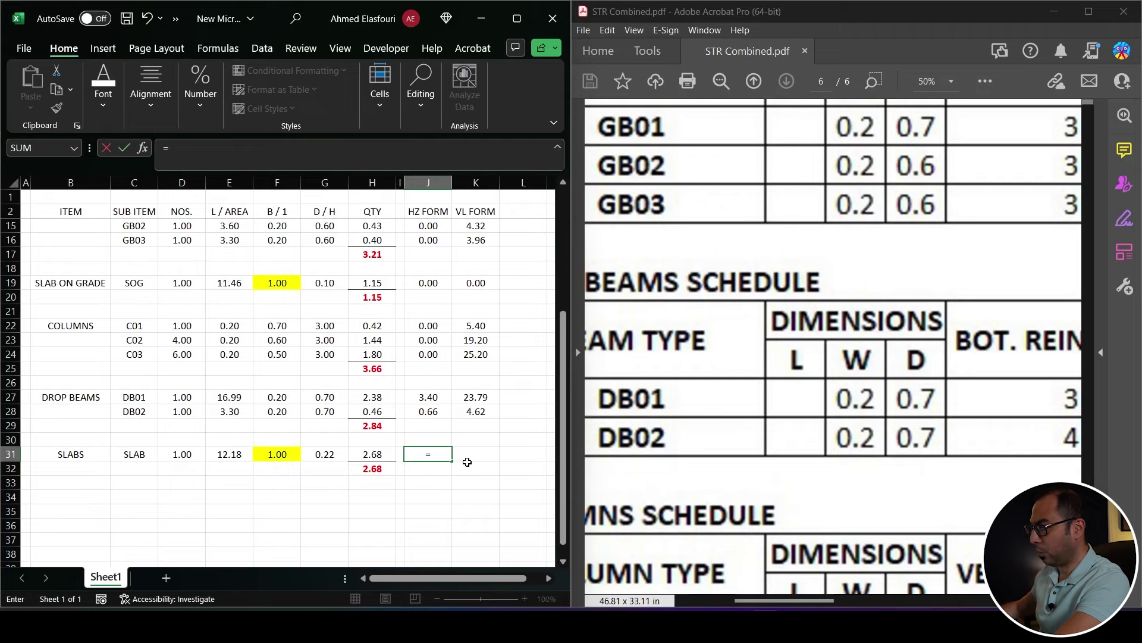
{"action": "left_click", "coordinate": [183, 454]}
{"action": "type", "text": "*"}
{"action": "left_click", "coordinate": [232, 454]}
{"action": "type", "text": "*"}
{"action": "left_click", "coordinate": [276, 454]}
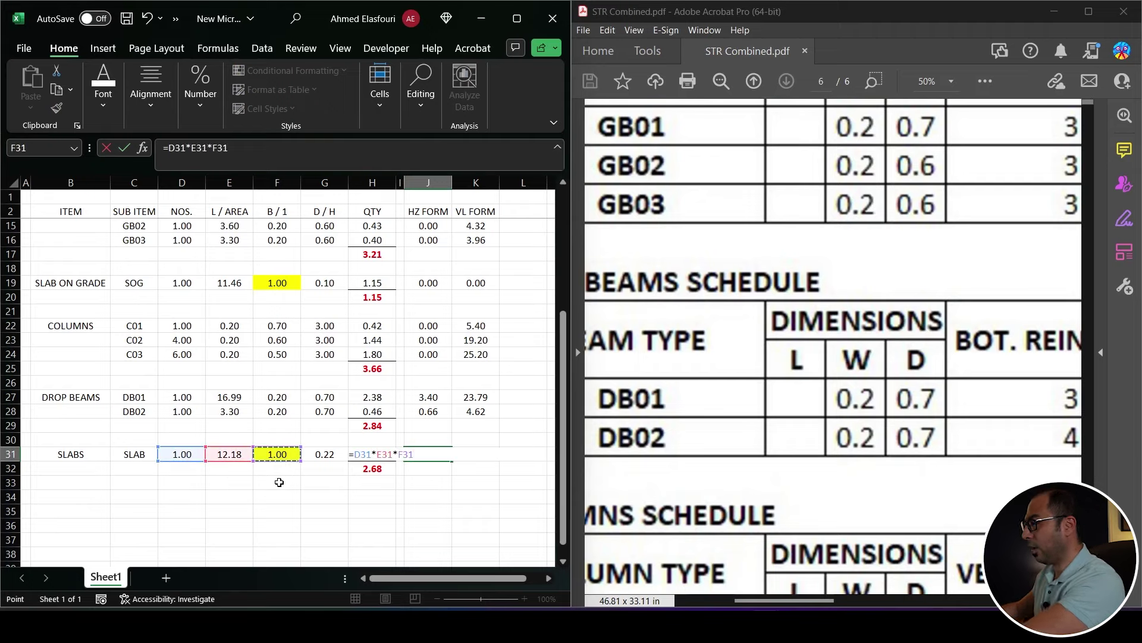
{"action": "key", "text": "Return"}
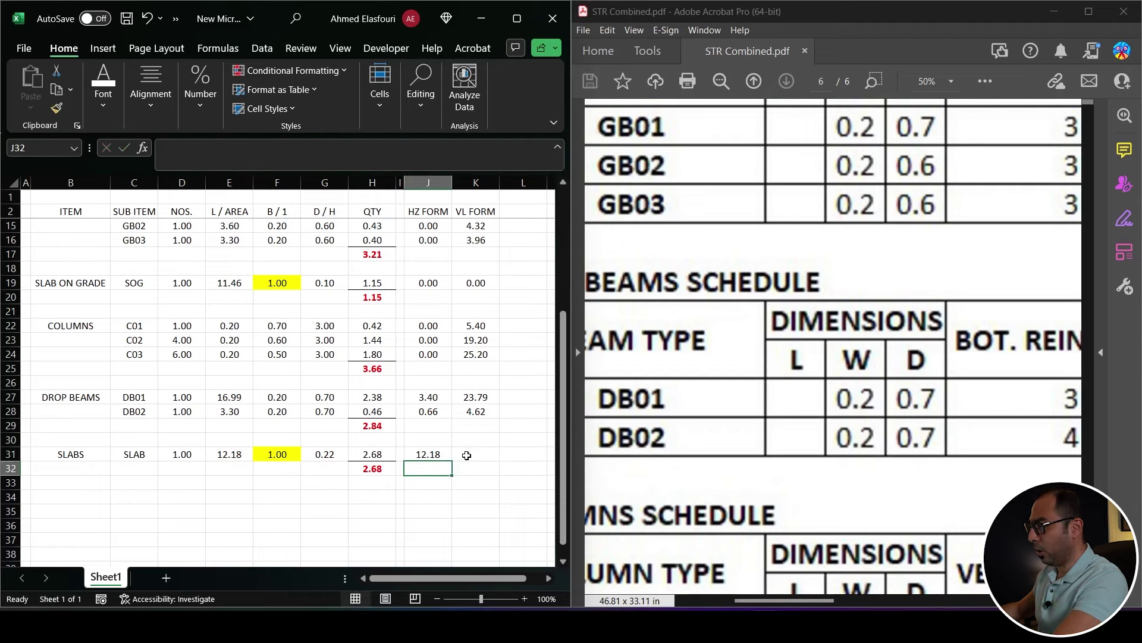
{"action": "left_click", "coordinate": [474, 455]}
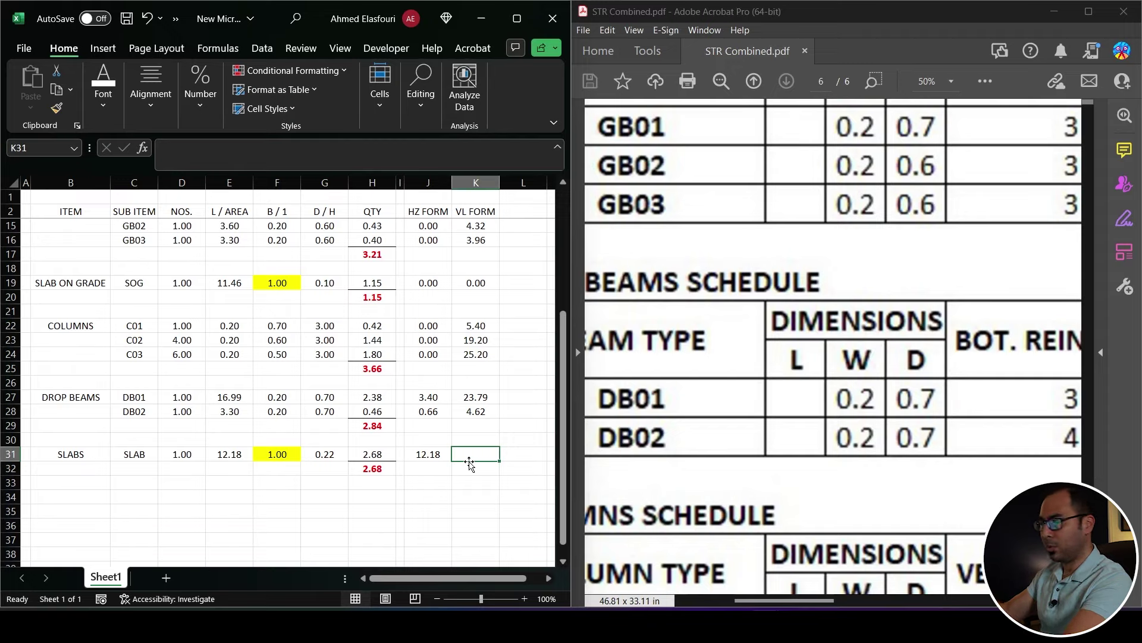
{"action": "type", "text": "0"}
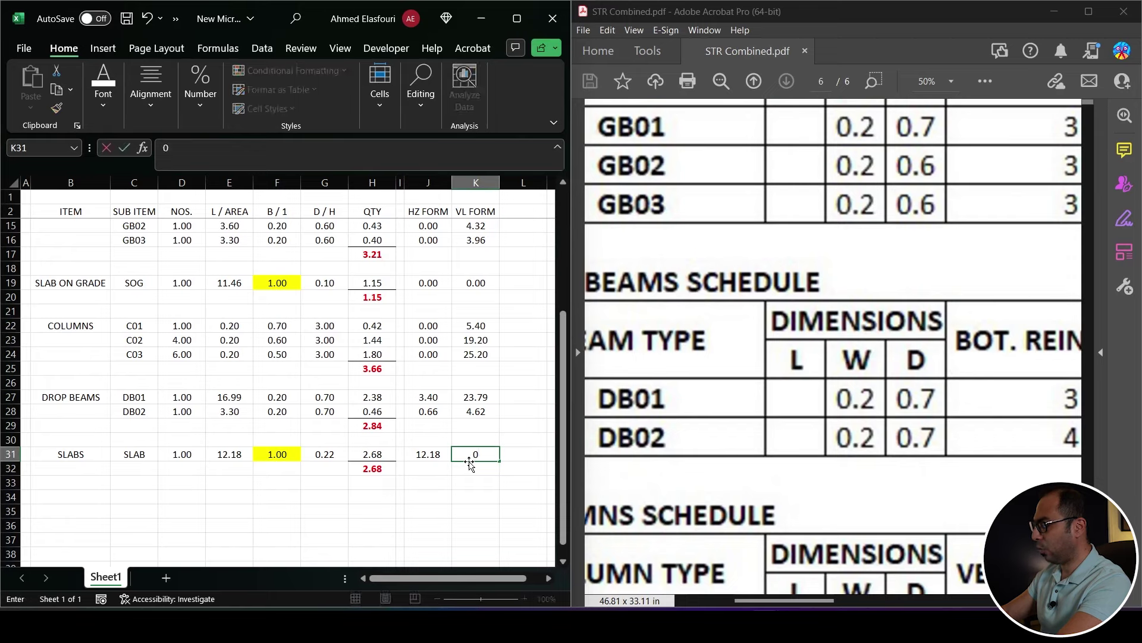
{"action": "key", "text": "Return"}
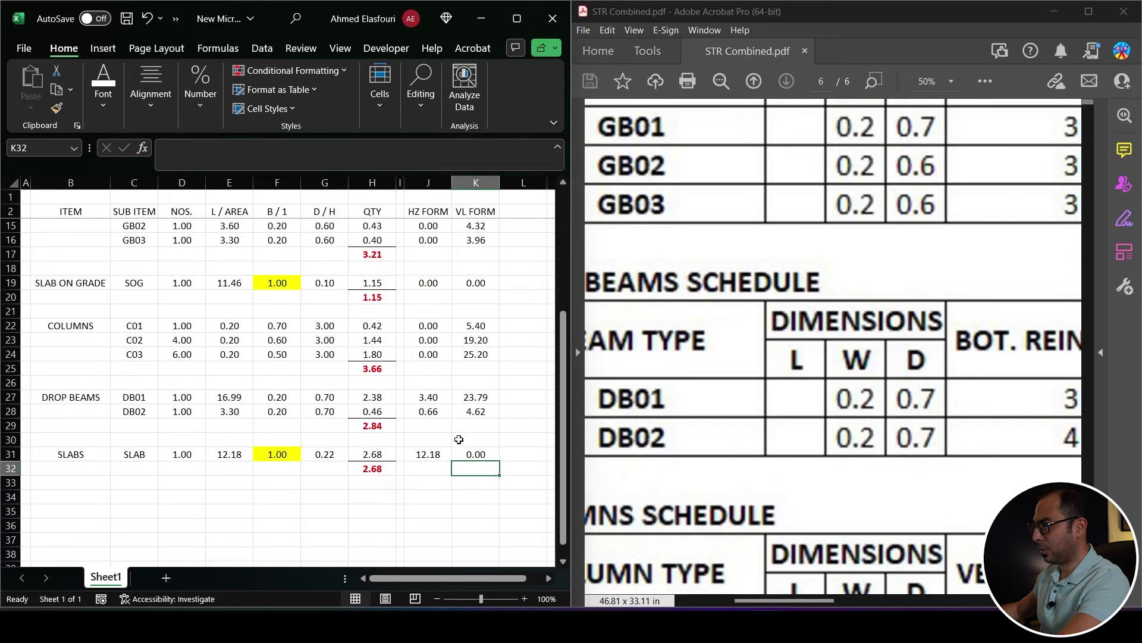
Copy the foundation total from H7 to J7:K7, and copy the resulting formwork totals to J12:K12 for the neck columns.
{"action": "scroll", "coordinate": [460, 448], "scroll_direction": "up", "scroll_amount": 4}
{"action": "left_click", "coordinate": [373, 283]}
{"action": "key", "text": "ctrl+c"}
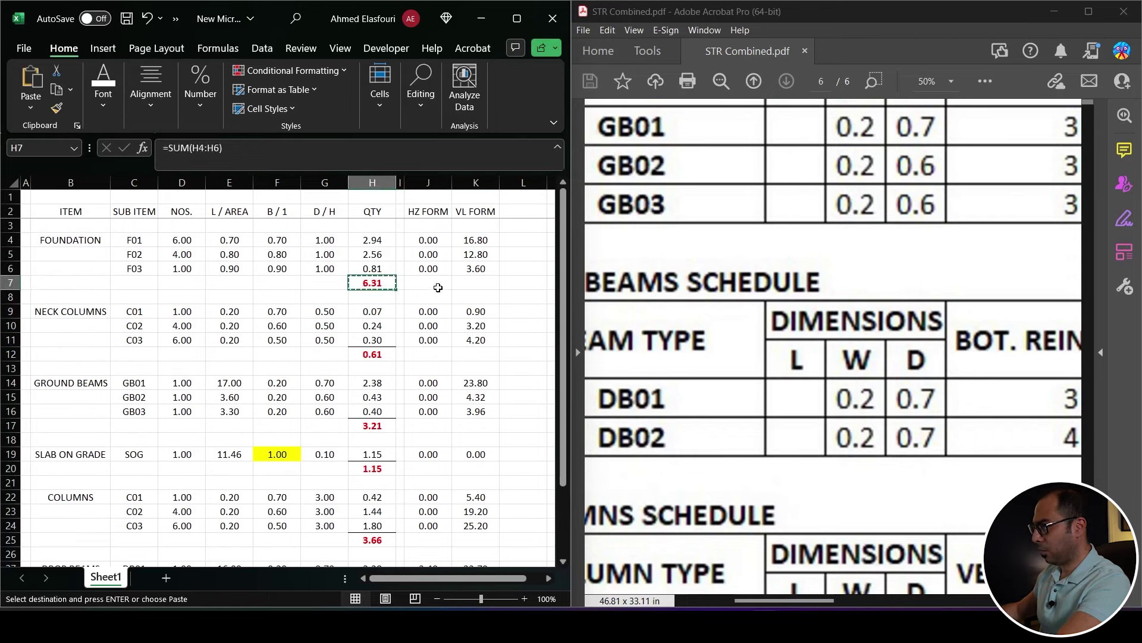
{"action": "left_click_drag", "start_coordinate": [438, 287], "coordinate": [467, 285]}
{"action": "key", "text": "Return"}
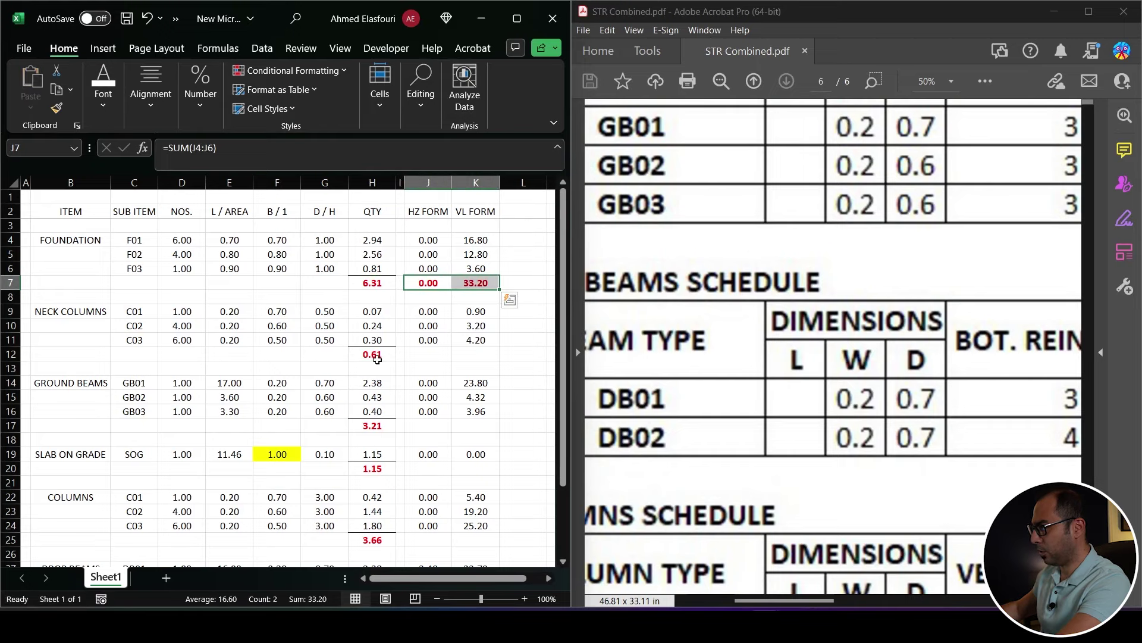
{"action": "key", "text": "ctrl+c"}
{"action": "left_click_drag", "start_coordinate": [427, 354], "coordinate": [466, 353]}
{"action": "key", "text": "Return"}
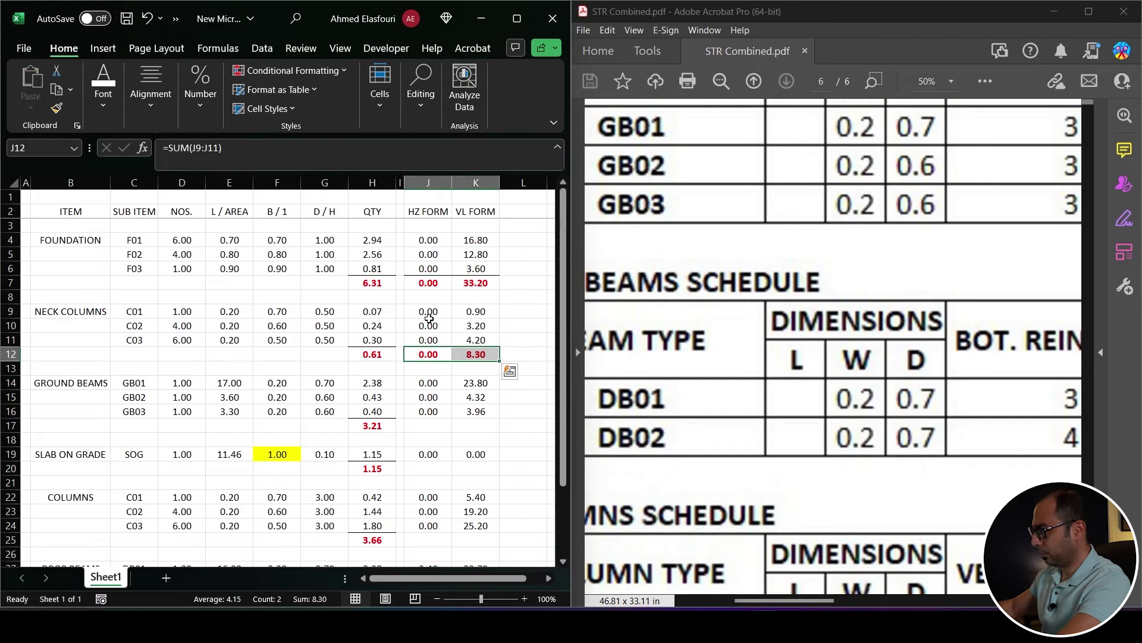
Copy the neck column formwork total from J12 to J17:K17 for the ground beams.
{"action": "left_click", "coordinate": [424, 355]}
{"action": "key", "text": "ctrl+c"}
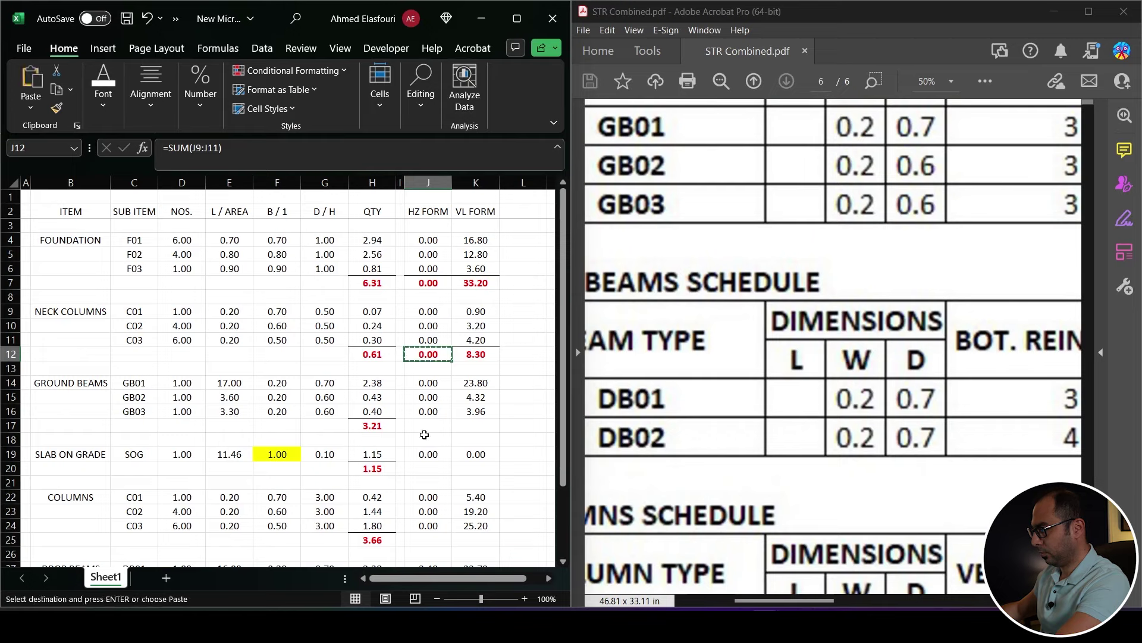
{"action": "left_click", "coordinate": [439, 425]}
{"action": "left_click_drag", "start_coordinate": [439, 425], "coordinate": [470, 424]}
{"action": "key", "text": "Return"}
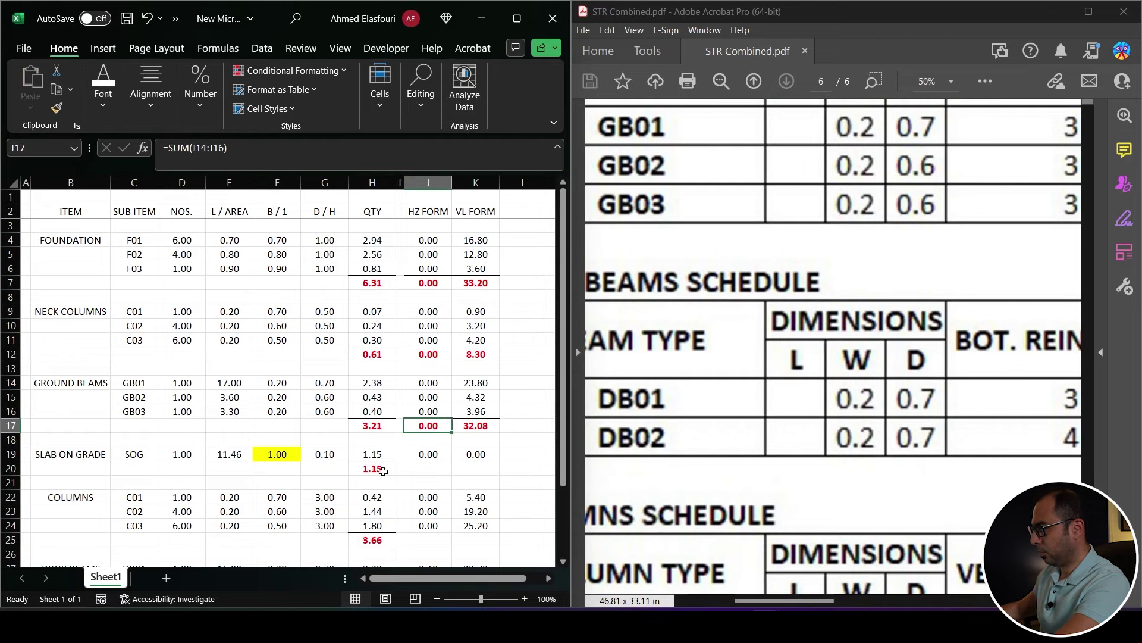
Copy the slab on grade total from H20 to the formwork total cells J20:K20.
{"action": "left_click", "coordinate": [385, 470]}
{"action": "key", "text": "ctrl+c"}
{"action": "left_click_drag", "start_coordinate": [423, 469], "coordinate": [470, 468]}
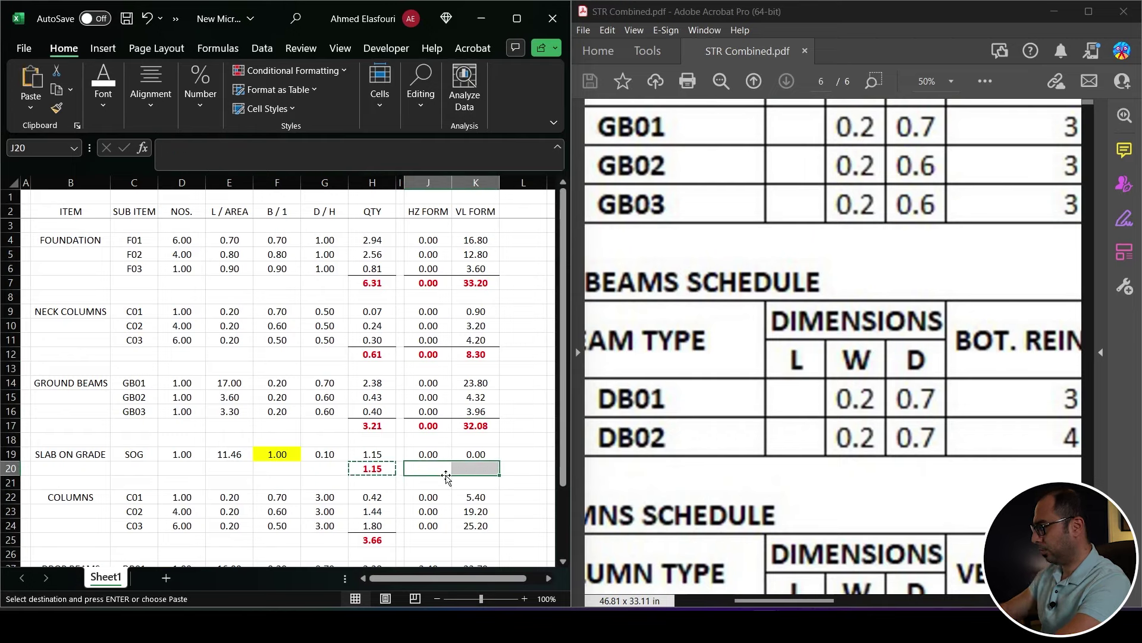
{"action": "key", "text": "ctrl+v"}
Copy the columns total from H25 to the formwork total cells J25:K25.
{"action": "scroll", "coordinate": [395, 496], "scroll_direction": "down", "scroll_amount": 1}
{"action": "left_click", "coordinate": [373, 499]}
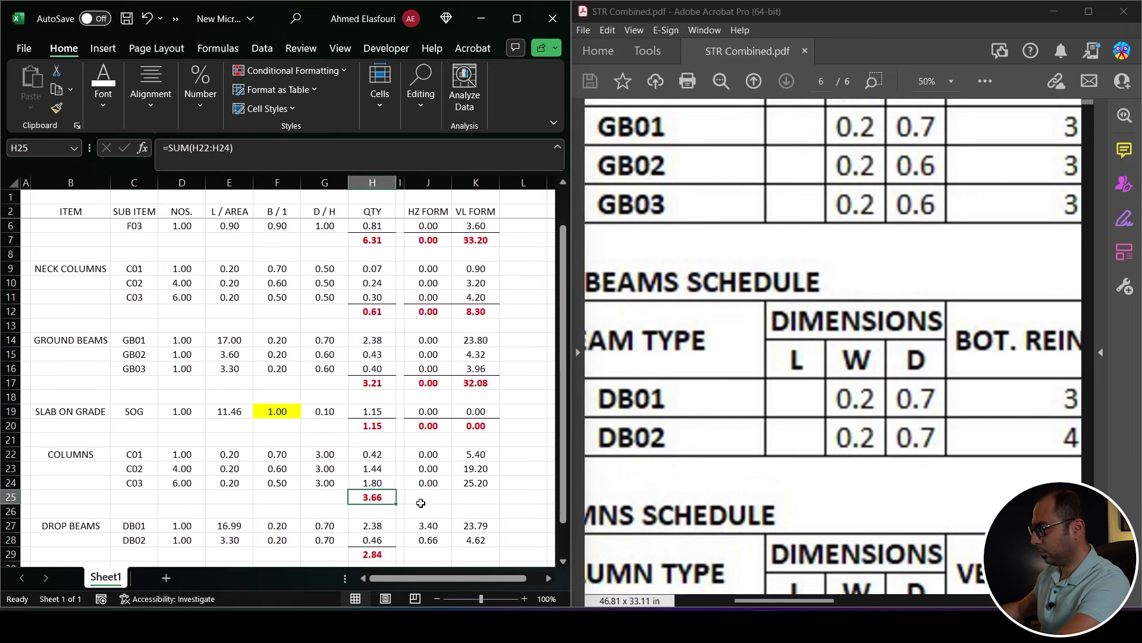
{"action": "key", "text": "ctrl+c"}
{"action": "left_click_drag", "start_coordinate": [421, 498], "coordinate": [470, 498]}
{"action": "key", "text": "ctrl+v"}
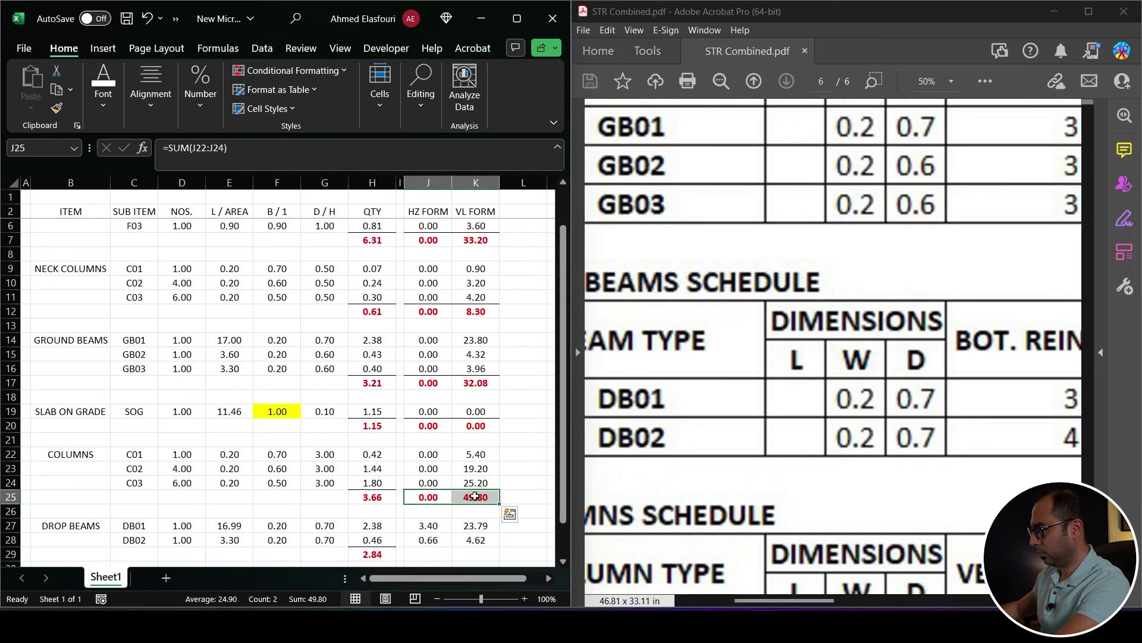
Copy the drop beams total from H29 to J29:K29 and the slabs total from H32 to J32:K32.
{"action": "scroll", "coordinate": [426, 511], "scroll_direction": "down", "scroll_amount": 2}
{"action": "left_click", "coordinate": [372, 468]}
{"action": "key", "text": "ctrl+c"}
{"action": "left_click_drag", "start_coordinate": [440, 469], "coordinate": [466, 471]}
{"action": "key", "text": "ctrl+v"}
{"action": "left_click", "coordinate": [374, 511]}
{"action": "key", "text": "ctrl+c"}
{"action": "left_click_drag", "start_coordinate": [417, 511], "coordinate": [479, 512]}
{"action": "key", "text": "ctrl+v"}
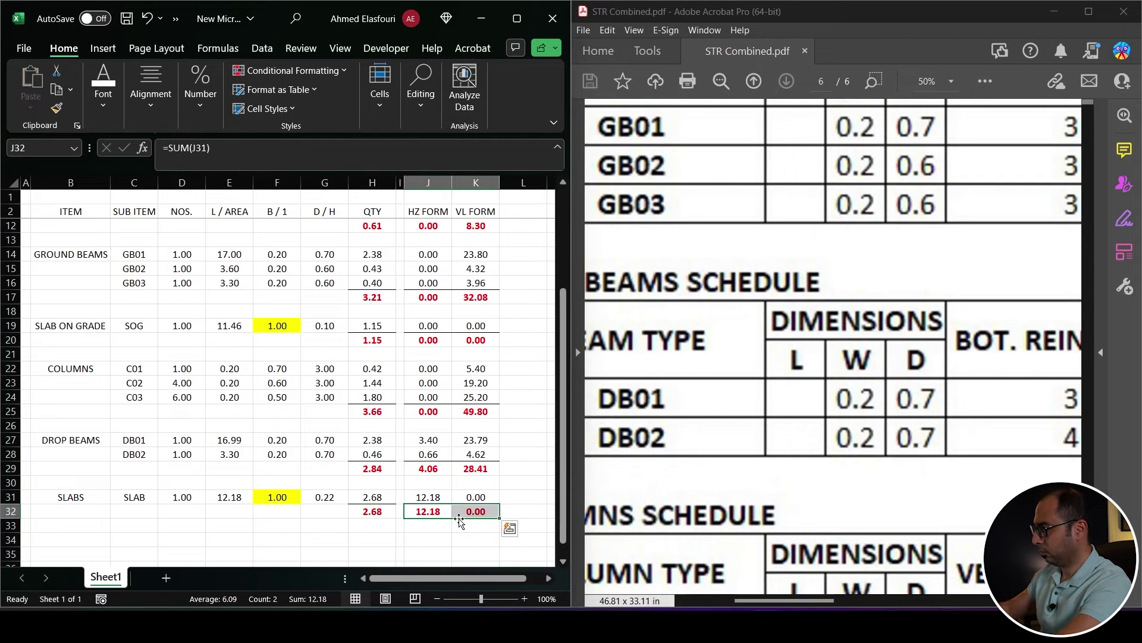
Review the QTY column and the HZ FORM and VL FORM columns from the foundations to the slabs.
{"action": "scroll", "coordinate": [428, 381], "scroll_direction": "up", "scroll_amount": 3}
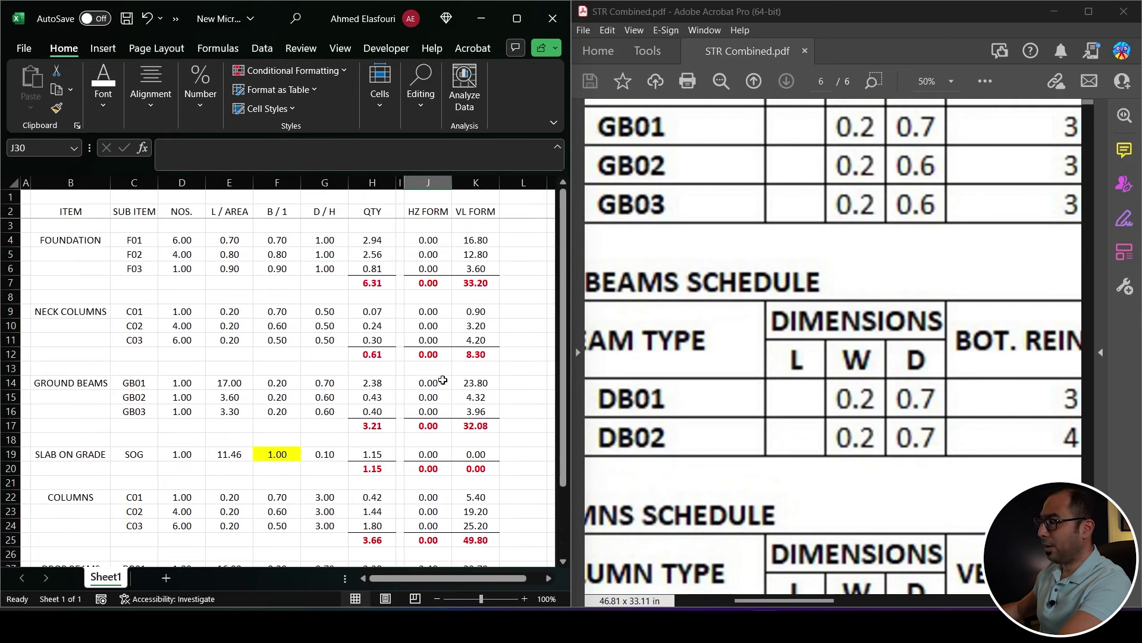
{"action": "left_click", "coordinate": [375, 183]}
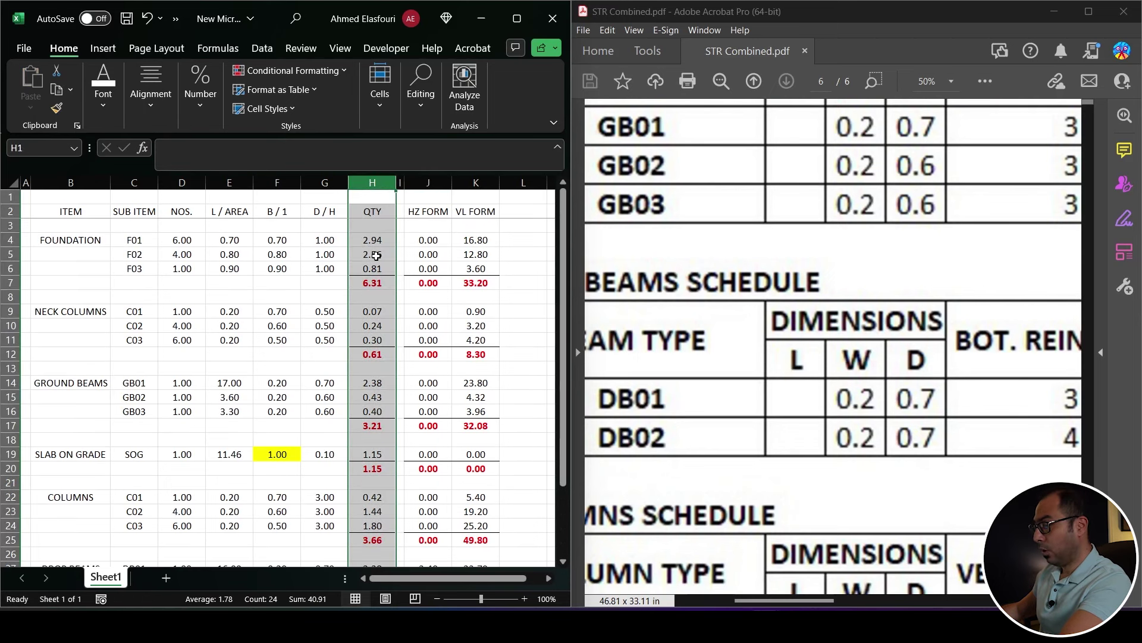
{"action": "scroll", "coordinate": [375, 260], "scroll_direction": "down", "scroll_amount": 6}
{"action": "scroll", "coordinate": [376, 260], "scroll_direction": "up", "scroll_amount": 6}
{"action": "left_click_drag", "start_coordinate": [428, 182], "coordinate": [470, 182]}
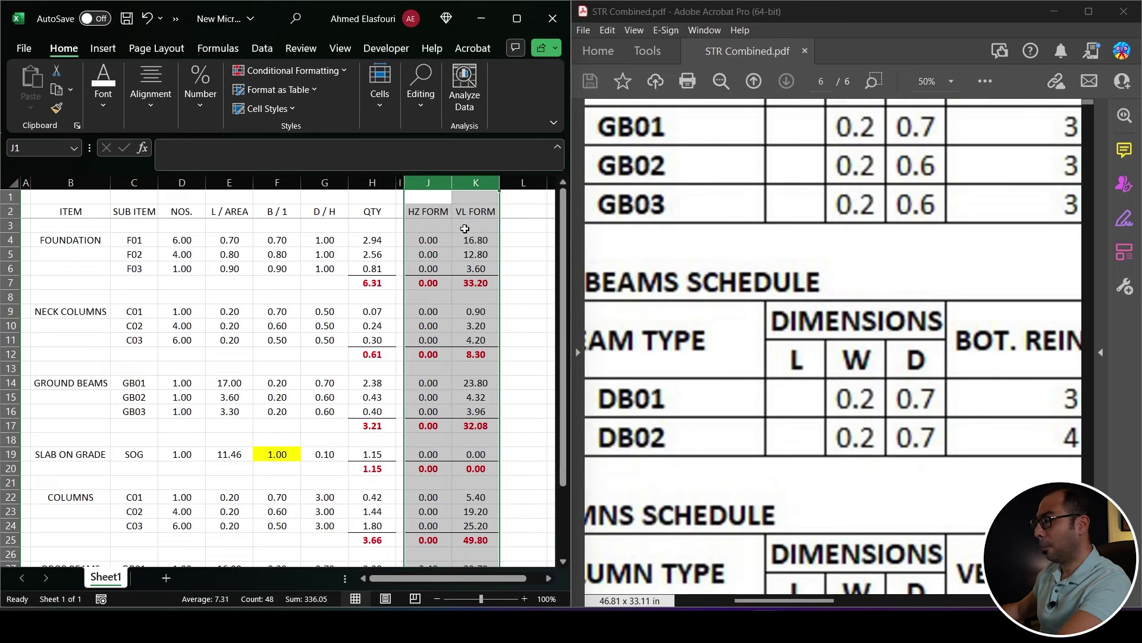
{"action": "scroll", "coordinate": [463, 247], "scroll_direction": "down", "scroll_amount": 1}
{"action": "scroll", "coordinate": [463, 246], "scroll_direction": "down", "scroll_amount": 4}
{"action": "scroll", "coordinate": [463, 247], "scroll_direction": "up", "scroll_amount": 5}
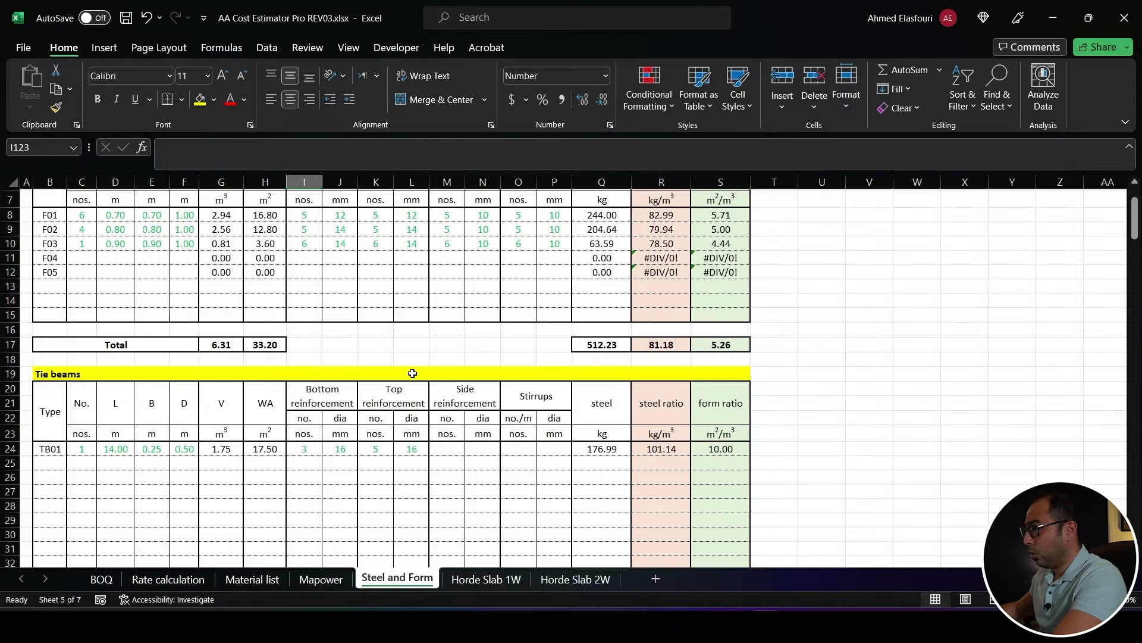
Switch to the AA Cost Estimator Pro REV03.xlsx workbook and examine its BOQ, Rate calculation, Material list, Mapower, and Steel and Form sheets.
{"action": "scroll", "coordinate": [412, 373], "scroll_direction": "up", "scroll_amount": 1}
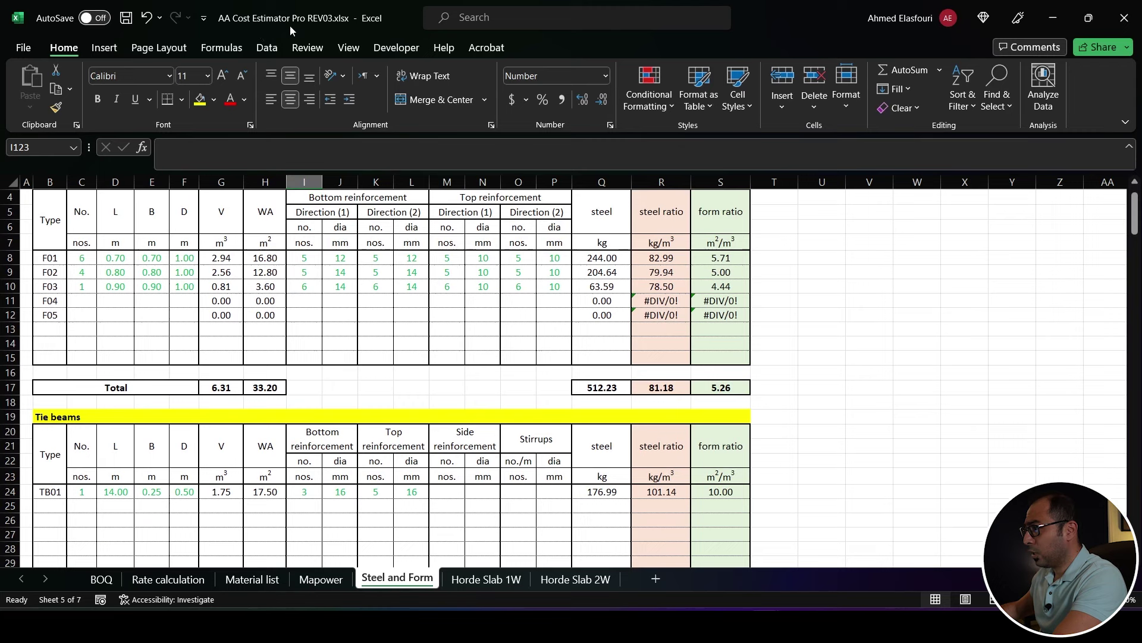
{"action": "scroll", "coordinate": [443, 373], "scroll_direction": "up", "scroll_amount": 1}
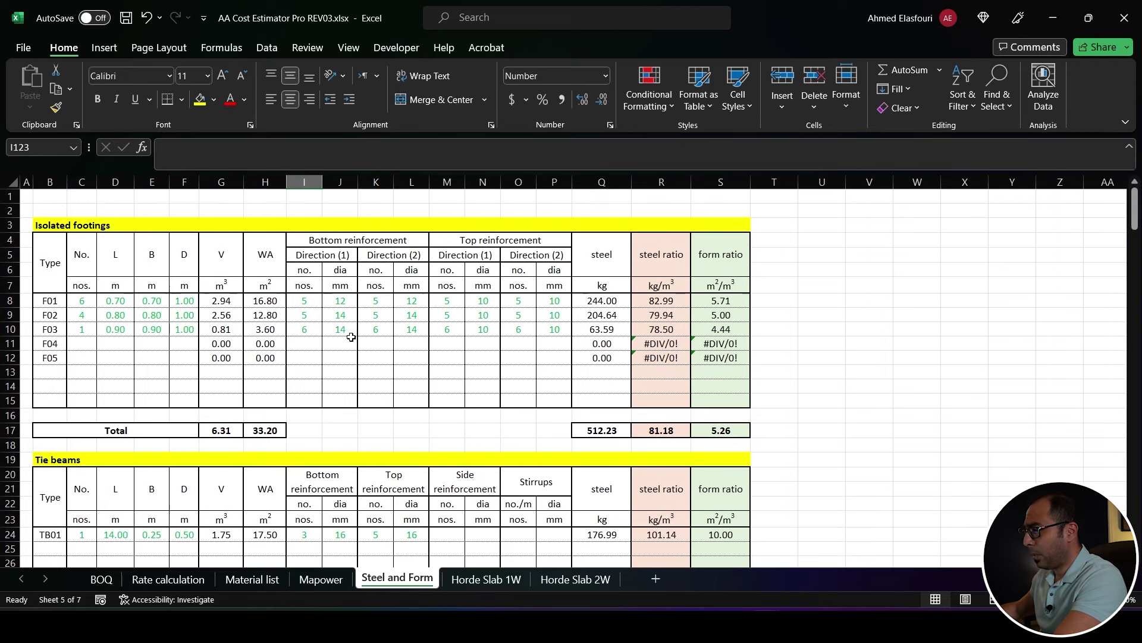
{"action": "left_click", "coordinate": [111, 580]}
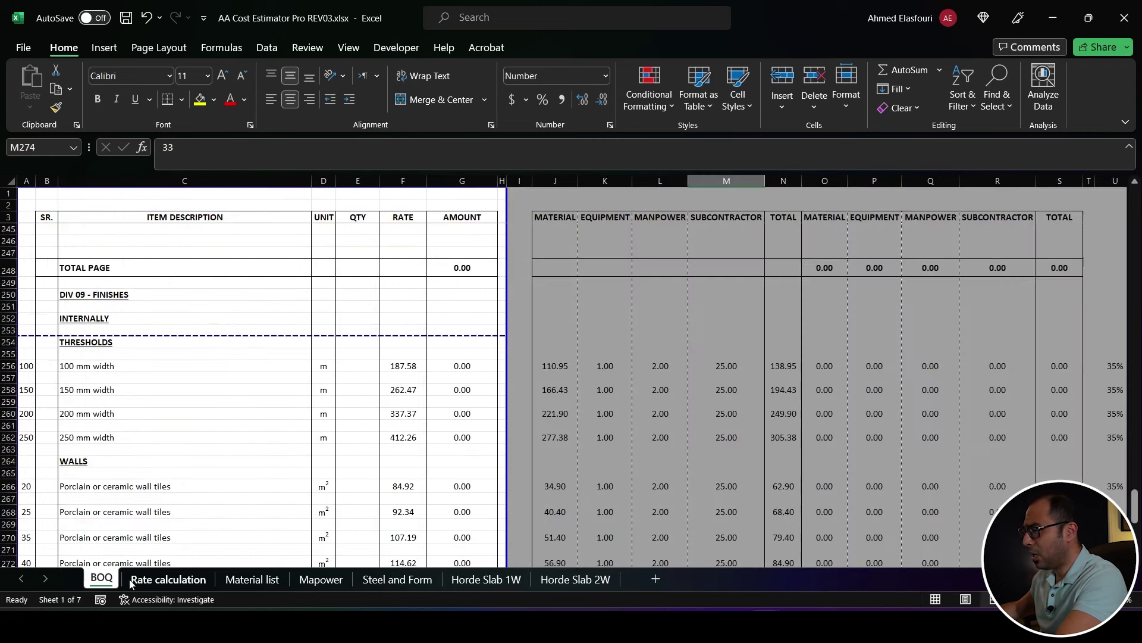
{"action": "scroll", "coordinate": [194, 442], "scroll_direction": "up", "scroll_amount": 7}
{"action": "key", "text": "ctrl+Page_Down"}
{"action": "key", "text": "ctrl+Page_Down"}
{"action": "key", "text": "ctrl+Page_Down"}
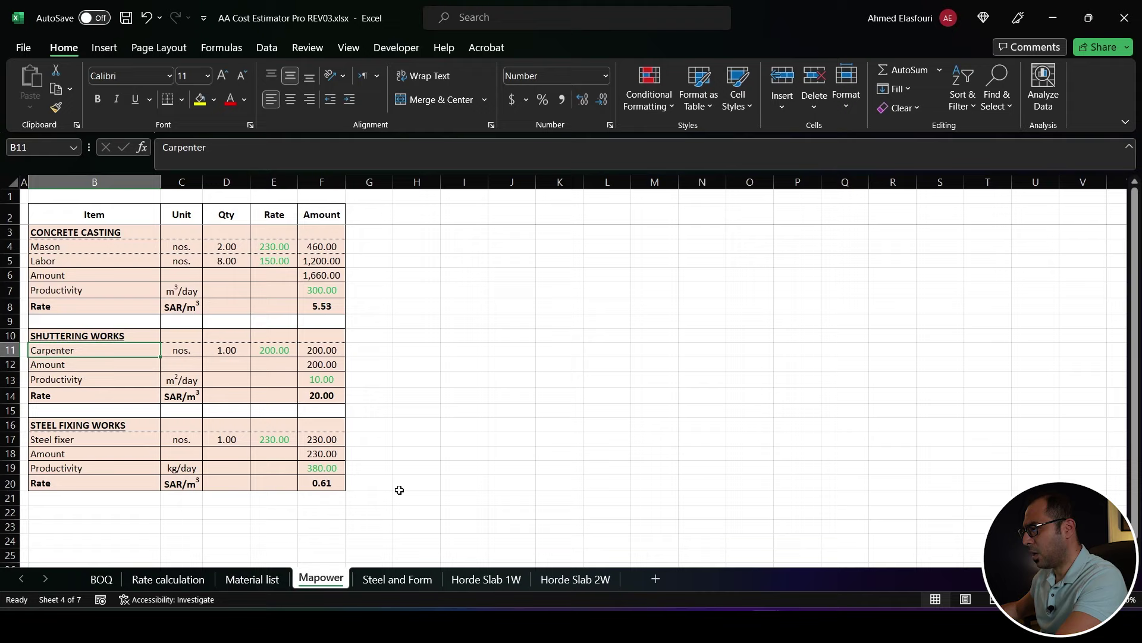
{"action": "key", "text": "ctrl+Page_Down"}
{"action": "scroll", "coordinate": [369, 403], "scroll_direction": "down", "scroll_amount": 2}
{"action": "scroll", "coordinate": [390, 398], "scroll_direction": "up", "scroll_amount": 2}
{"action": "scroll", "coordinate": [295, 345], "scroll_direction": "down", "scroll_amount": 10}
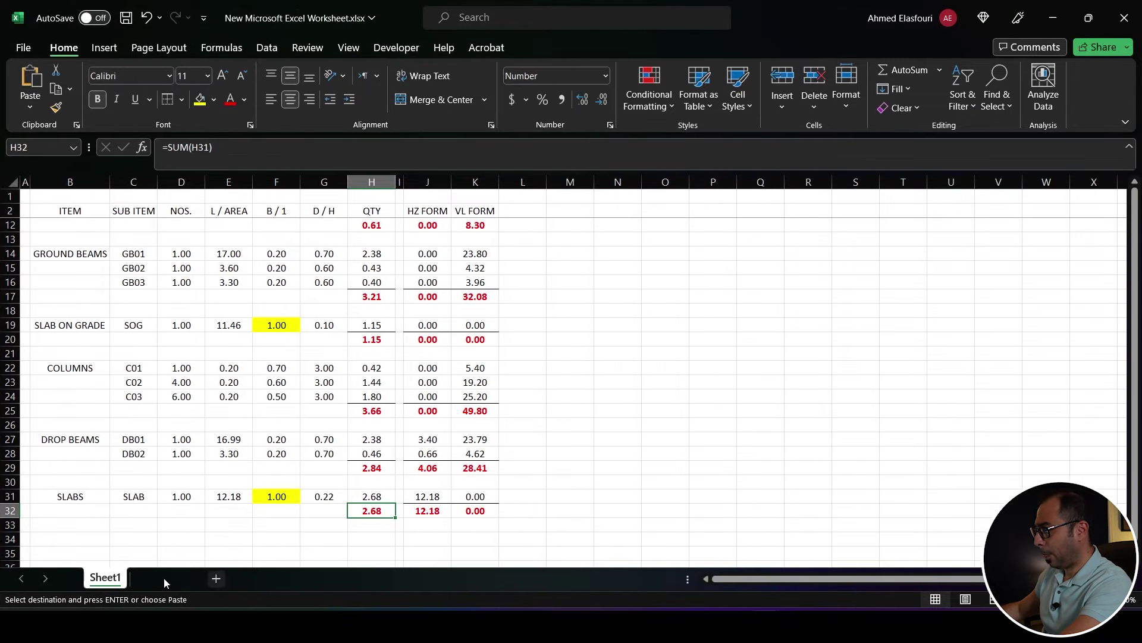
Paste the copied Steel and Form sheet over all cells of Sheet2 in New Microsoft Excel Worksheet.xlsx.
{"action": "left_click", "coordinate": [166, 580]}
{"action": "left_click", "coordinate": [10, 181]}
{"action": "key", "text": "Return"}
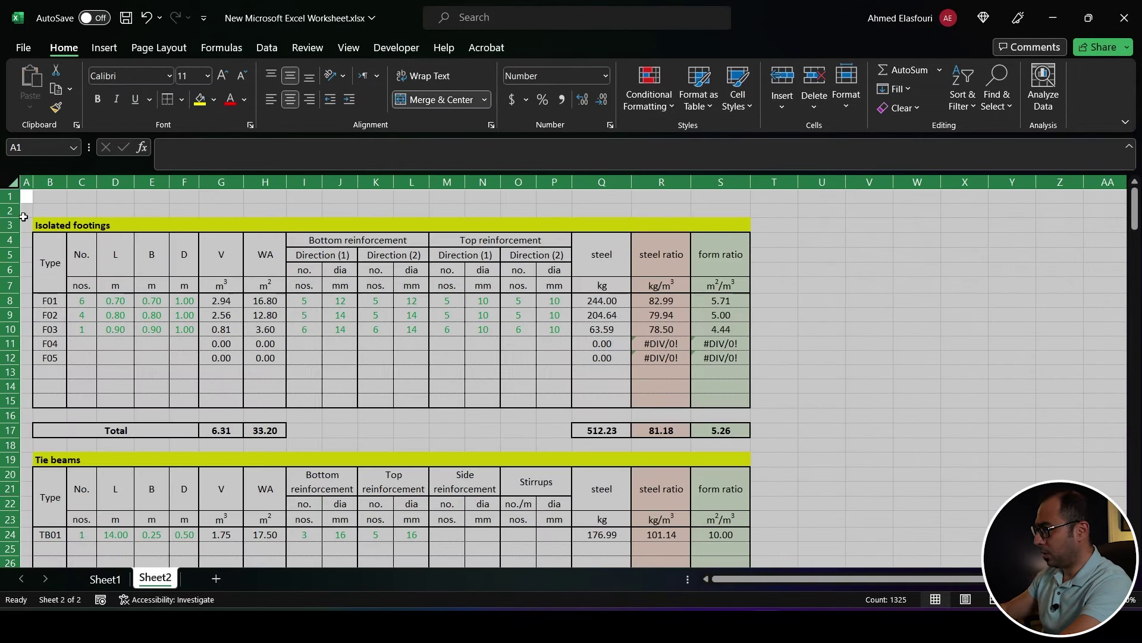
Clear the type, number and dimension entries in B8:F12 of the Isolated footings table.
{"action": "left_click", "coordinate": [404, 344]}
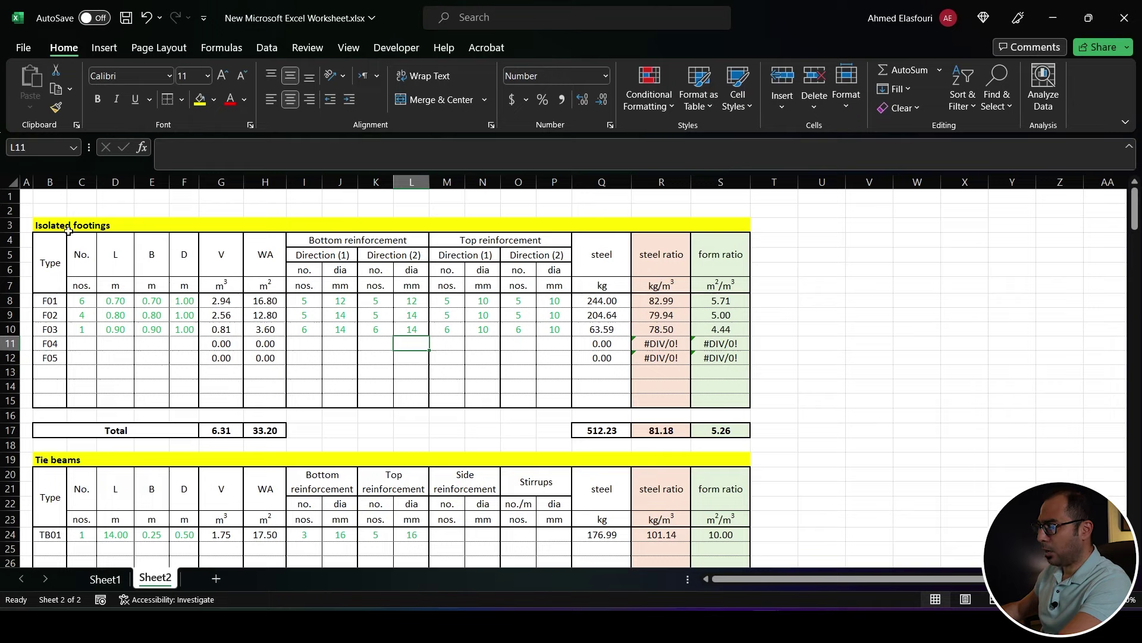
{"action": "left_click_drag", "start_coordinate": [54, 300], "coordinate": [181, 355]}
{"action": "key", "text": "Delete"}
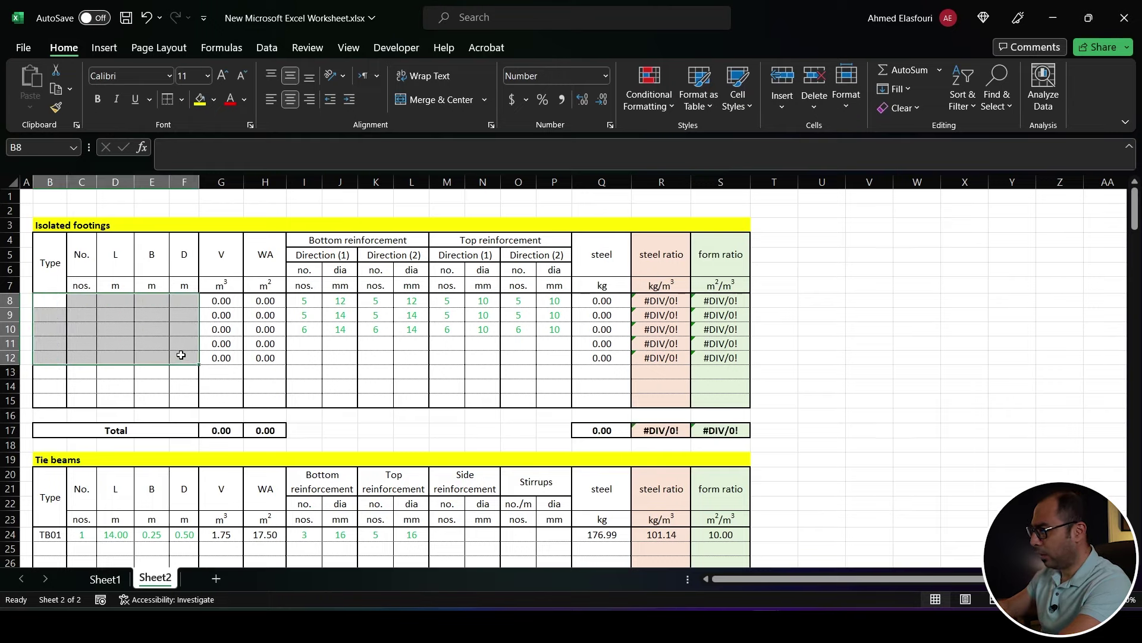
Clear the footing reinforcement entries in I8:P10 and link the first footing type in B8 to Sheet1!C4.
{"action": "left_click_drag", "start_coordinate": [305, 302], "coordinate": [548, 328]}
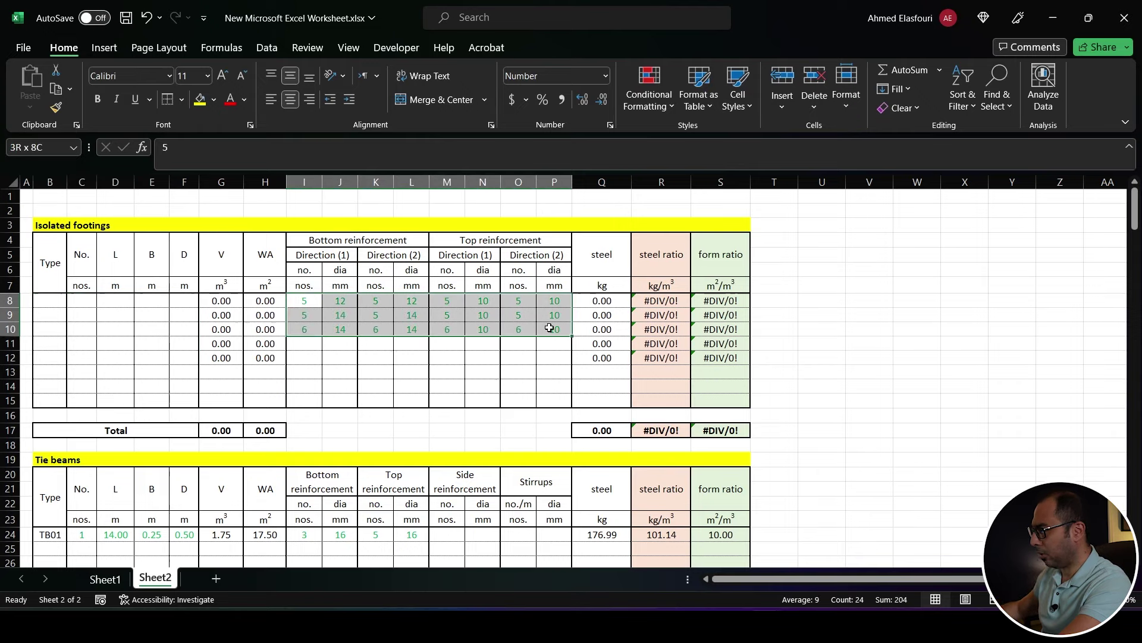
{"action": "key", "text": "Delete"}
{"action": "left_click", "coordinate": [47, 302]}
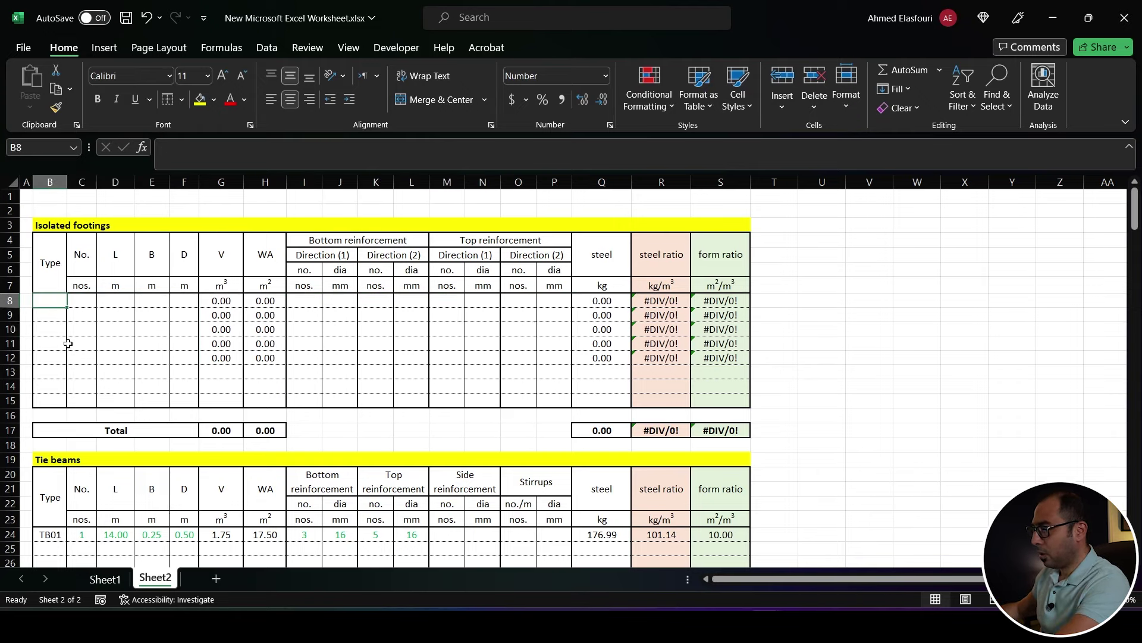
{"action": "type", "text": "="}
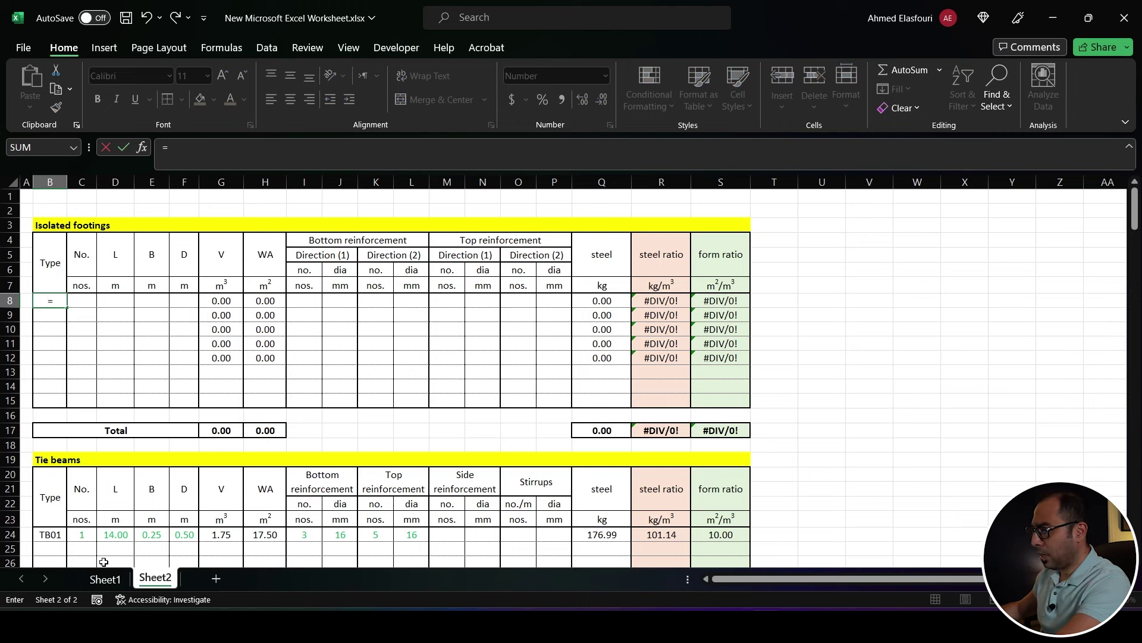
{"action": "left_click", "coordinate": [106, 578]}
{"action": "scroll", "coordinate": [134, 242], "scroll_direction": "up", "scroll_amount": 3}
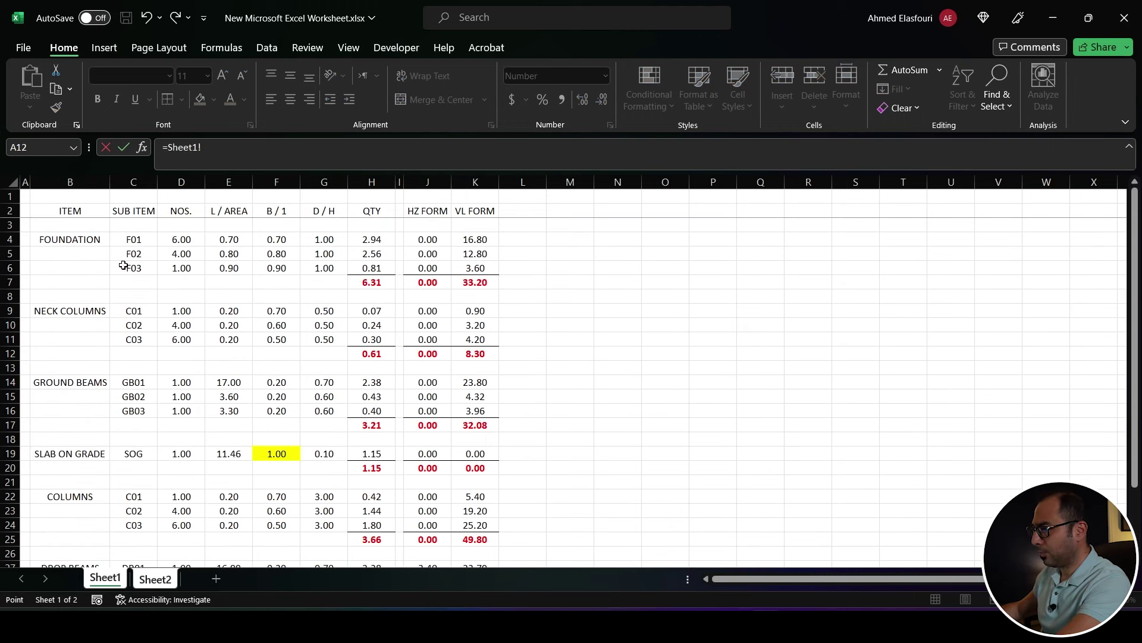
{"action": "left_click", "coordinate": [142, 239]}
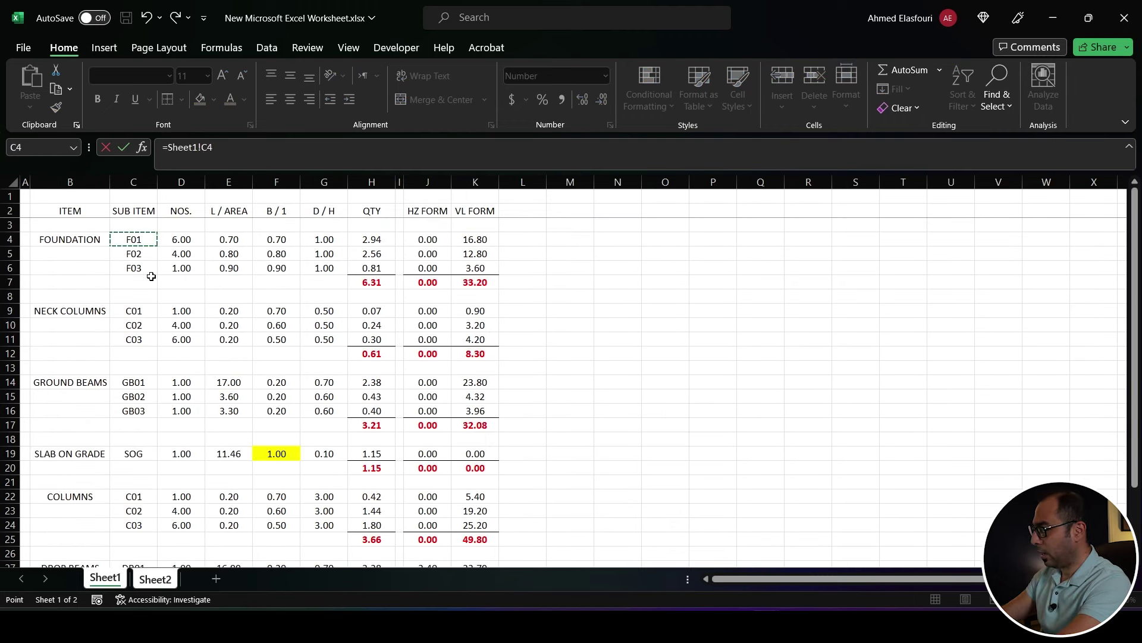
{"action": "key", "text": "Return"}
Copy the linked type formula in B8 and paste only its formulas over B8:F10 of the Isolated footings table.
{"action": "left_click", "coordinate": [56, 301]}
{"action": "key", "text": "ctrl+c"}
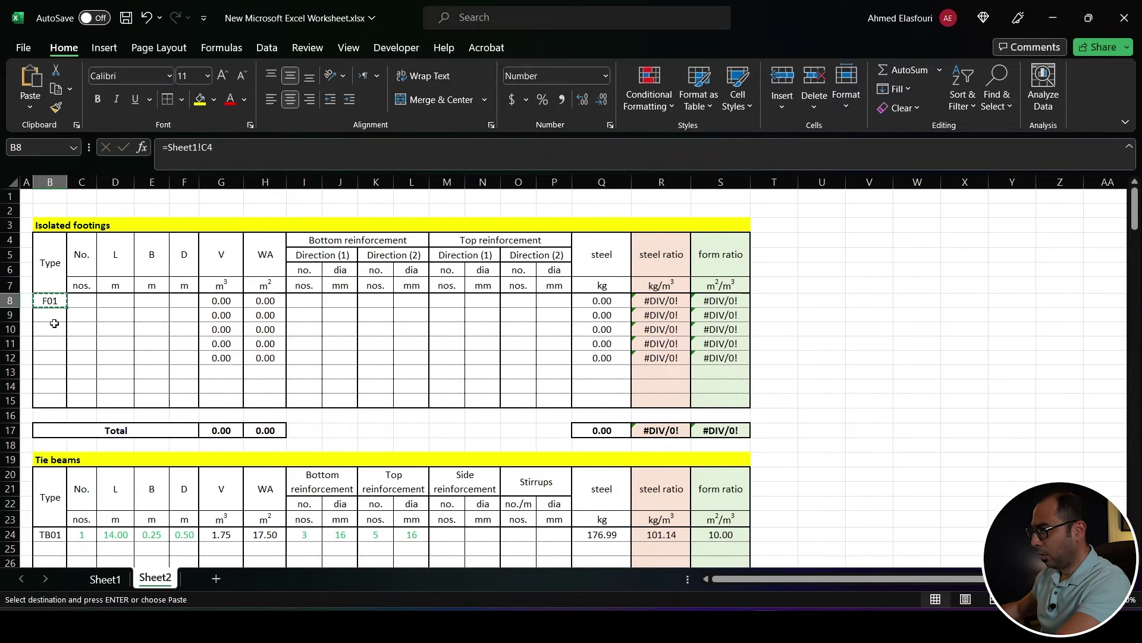
{"action": "left_click", "coordinate": [184, 329], "text": "shift"}
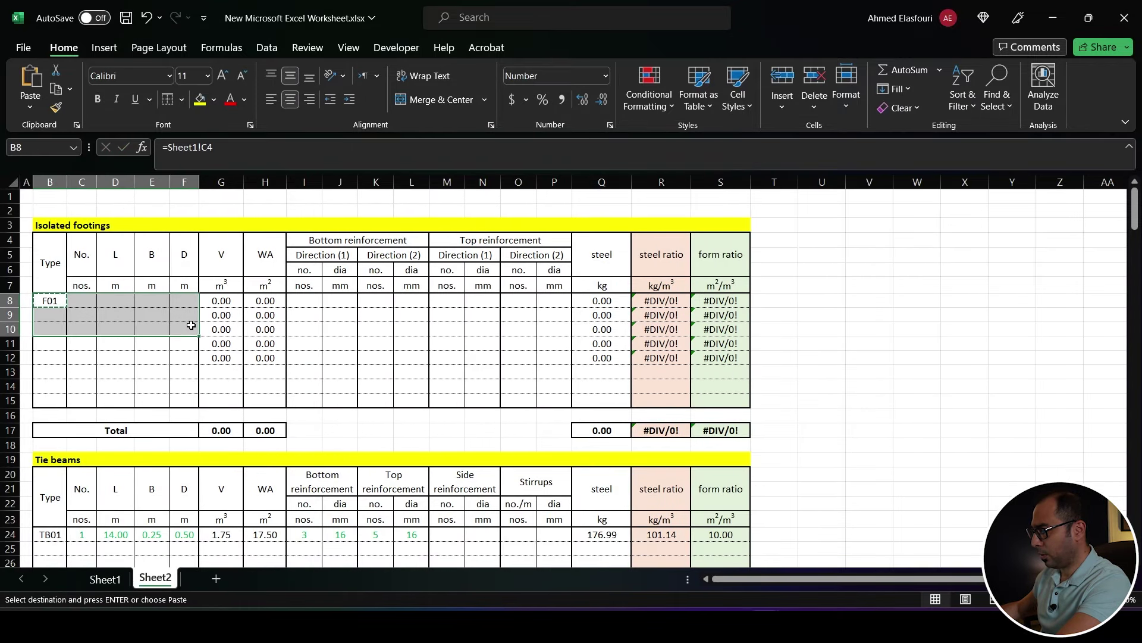
{"action": "key", "text": "ctrl+alt+v"}
{"action": "key", "text": "f"}
{"action": "key", "text": "Return"}
{"action": "key", "text": "Escape"}
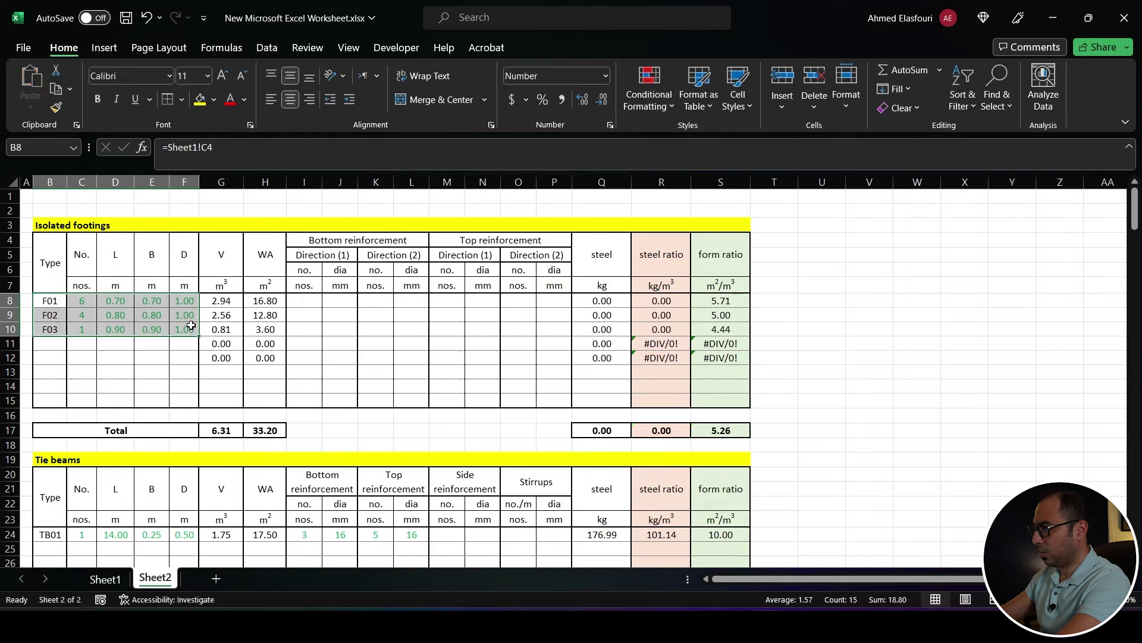
Check the linked footing numbers and dimensions against Sheet1, then examine the reinforcement range and the steel formula in Q10.
{"action": "left_click", "coordinate": [84, 301]}
{"action": "left_click_drag", "start_coordinate": [119, 301], "coordinate": [184, 313]}
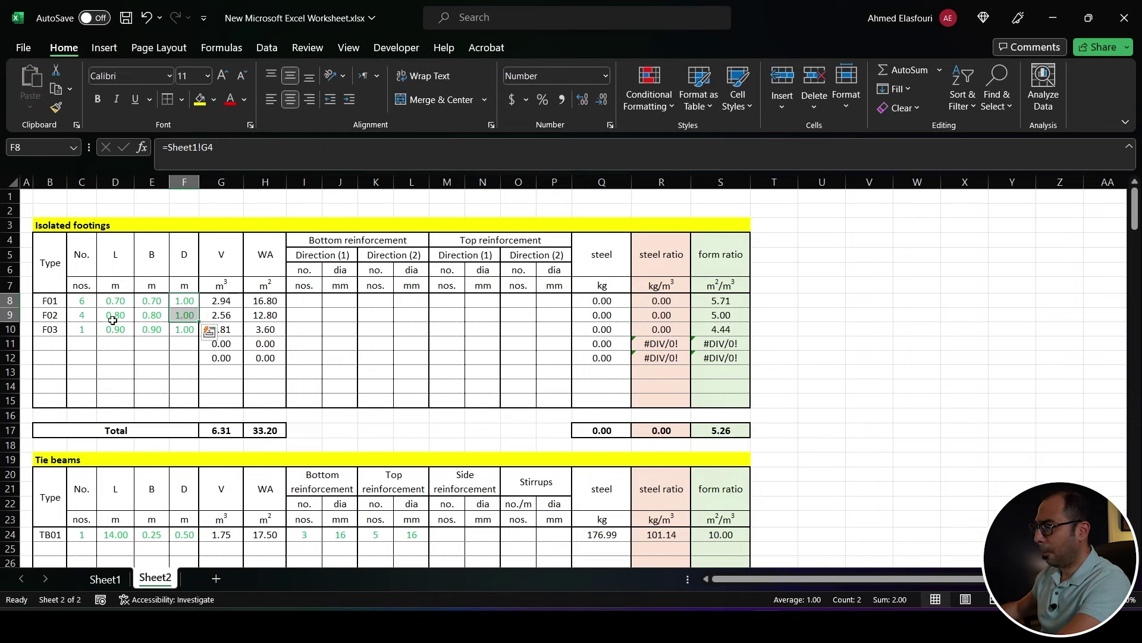
{"action": "left_click", "coordinate": [101, 579]}
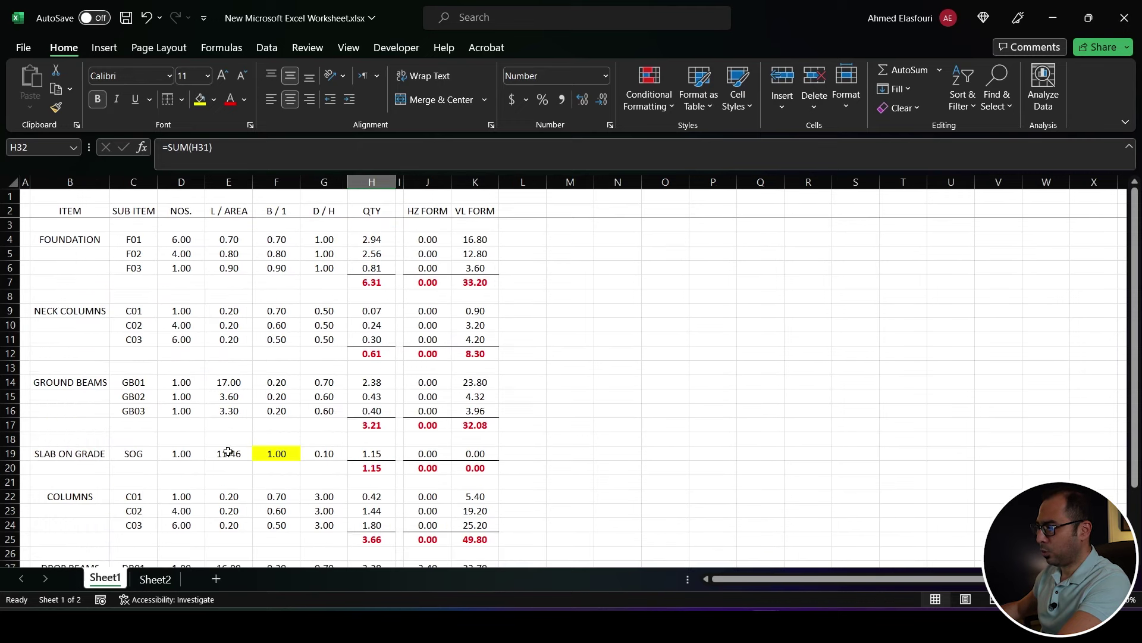
{"action": "left_click", "coordinate": [156, 580]}
{"action": "left_click", "coordinate": [301, 301]}
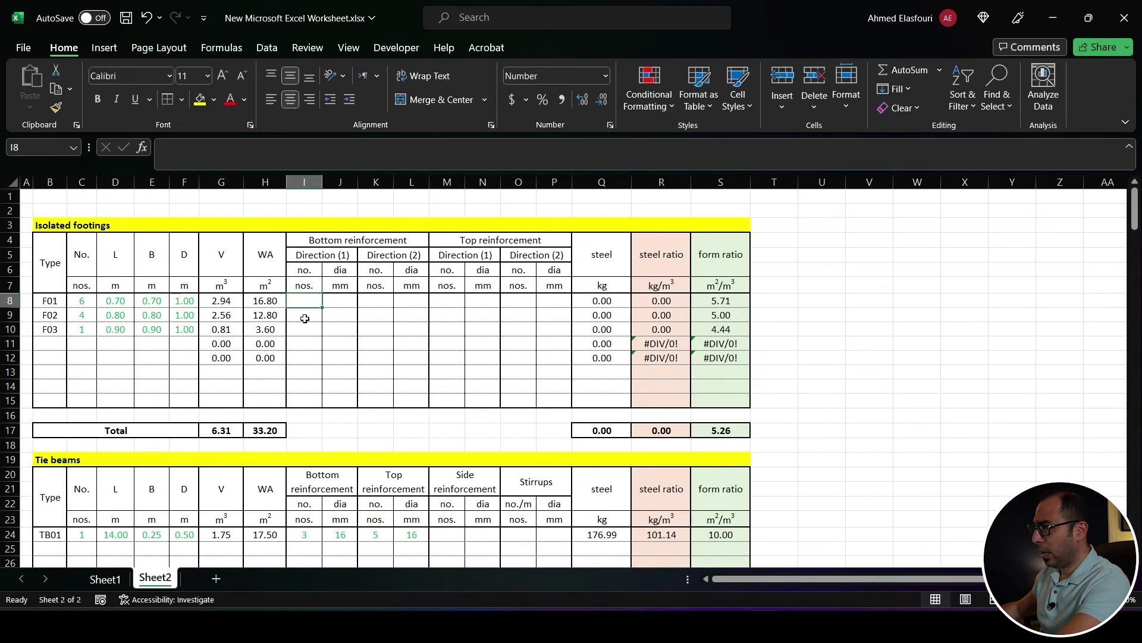
{"action": "left_click_drag", "start_coordinate": [304, 302], "coordinate": [555, 333]}
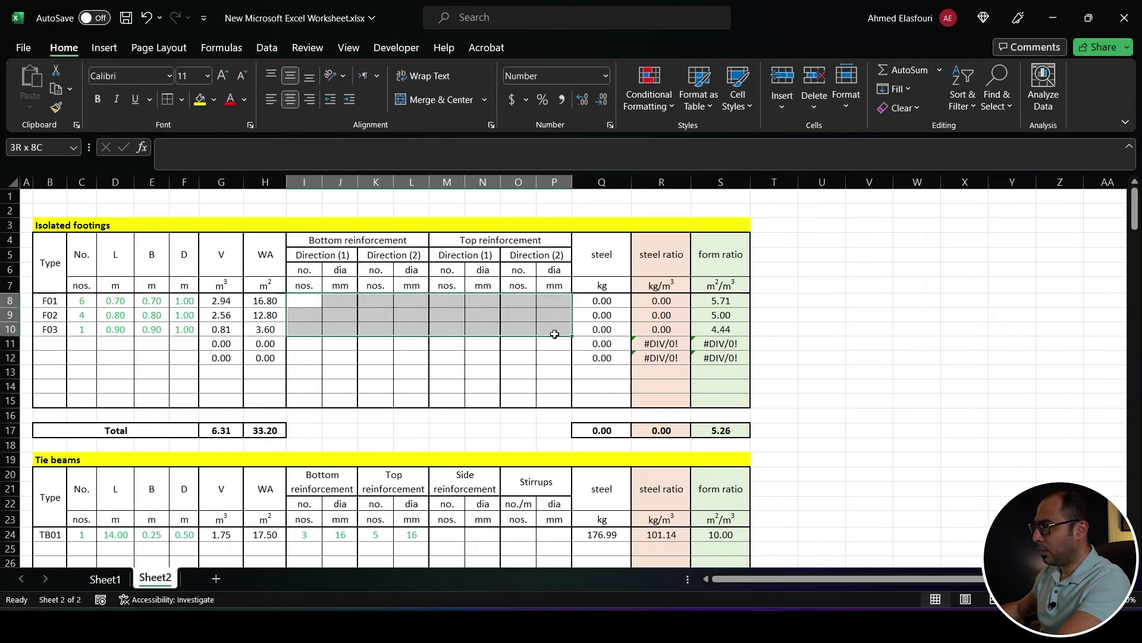
{"action": "left_click", "coordinate": [594, 329]}
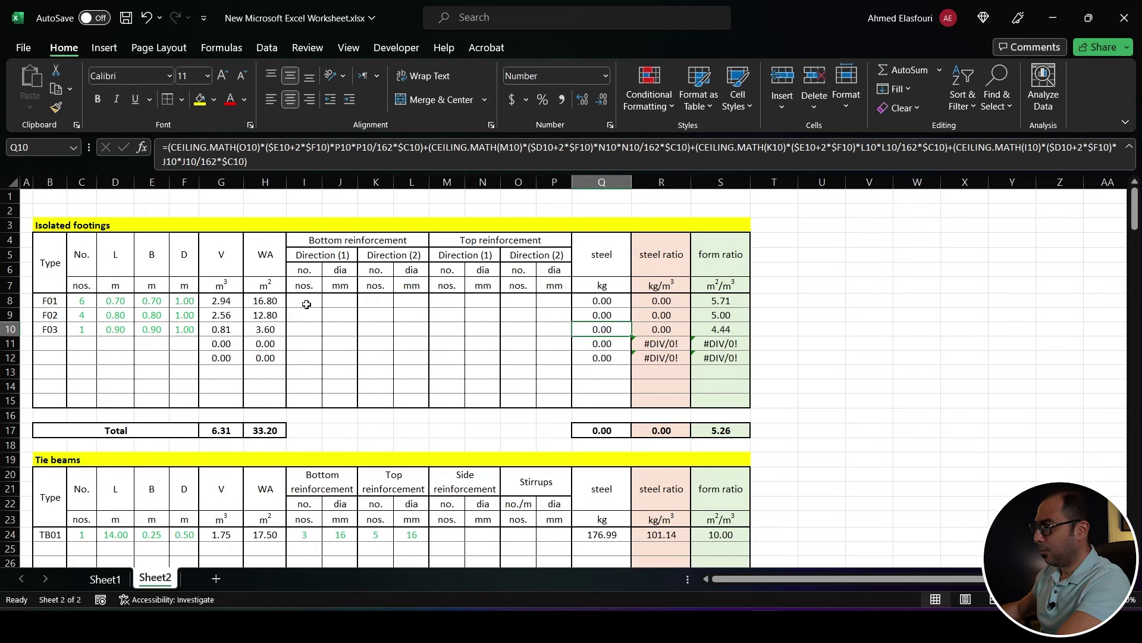
Show the foundation schedule of STR Combined.pdf beside the workbook, with both bottom and top reinforcement columns in view.
{"action": "left_click", "coordinate": [833, 553]}
{"action": "scroll", "coordinate": [828, 314], "scroll_direction": "down", "scroll_amount": 2}
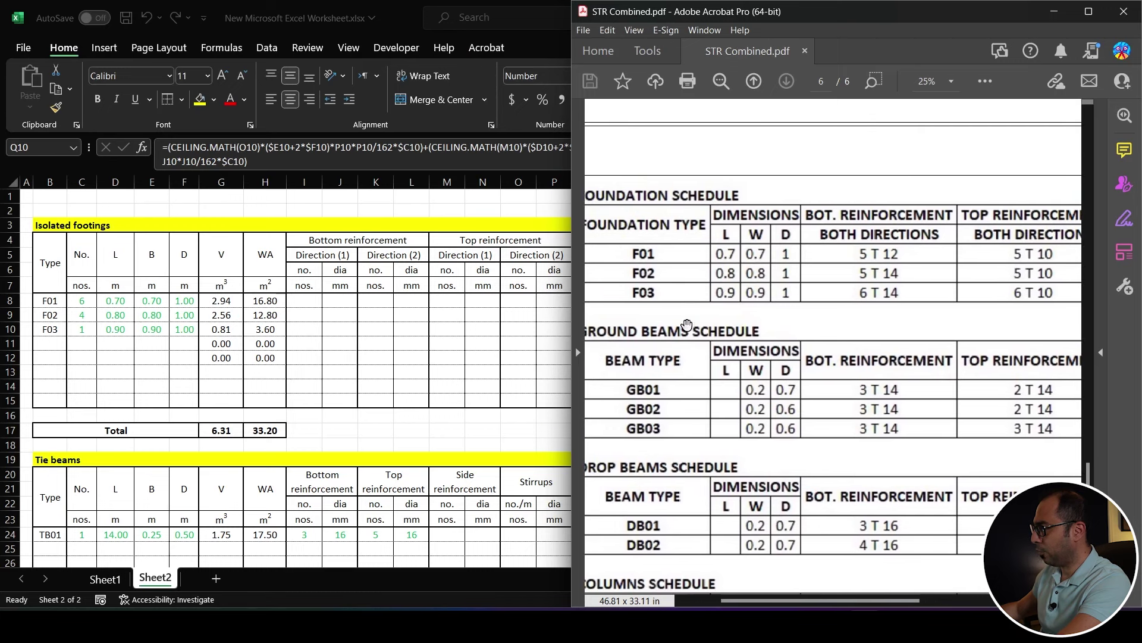
{"action": "left_click", "coordinate": [313, 304]}
{"action": "key", "text": "super+Left"}
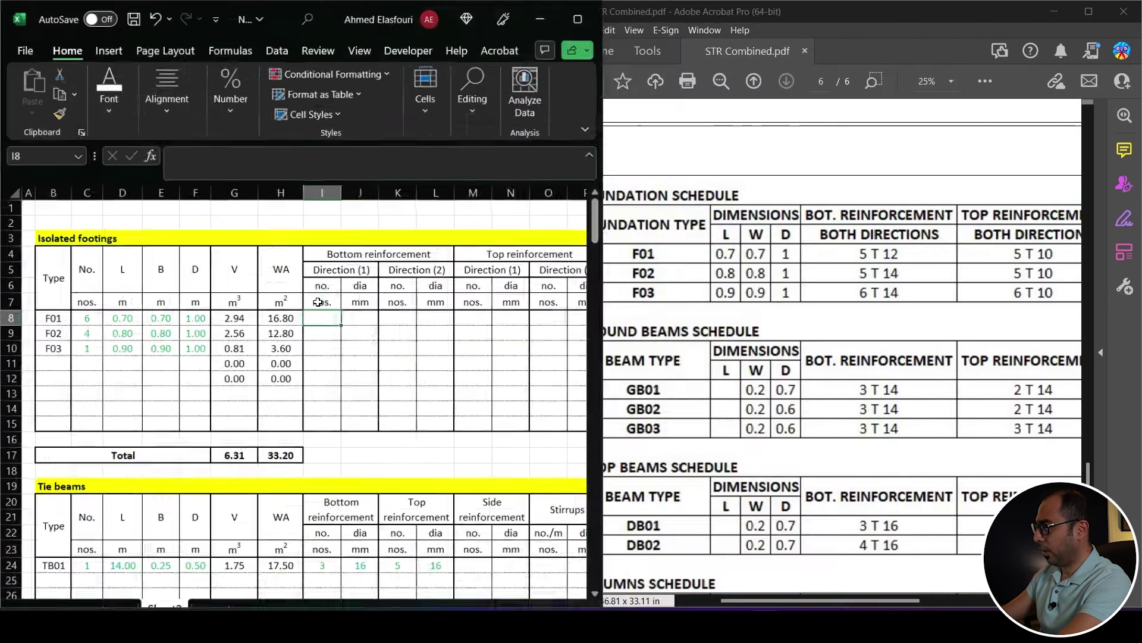
{"action": "left_click_drag", "start_coordinate": [834, 267], "coordinate": [811, 275]}
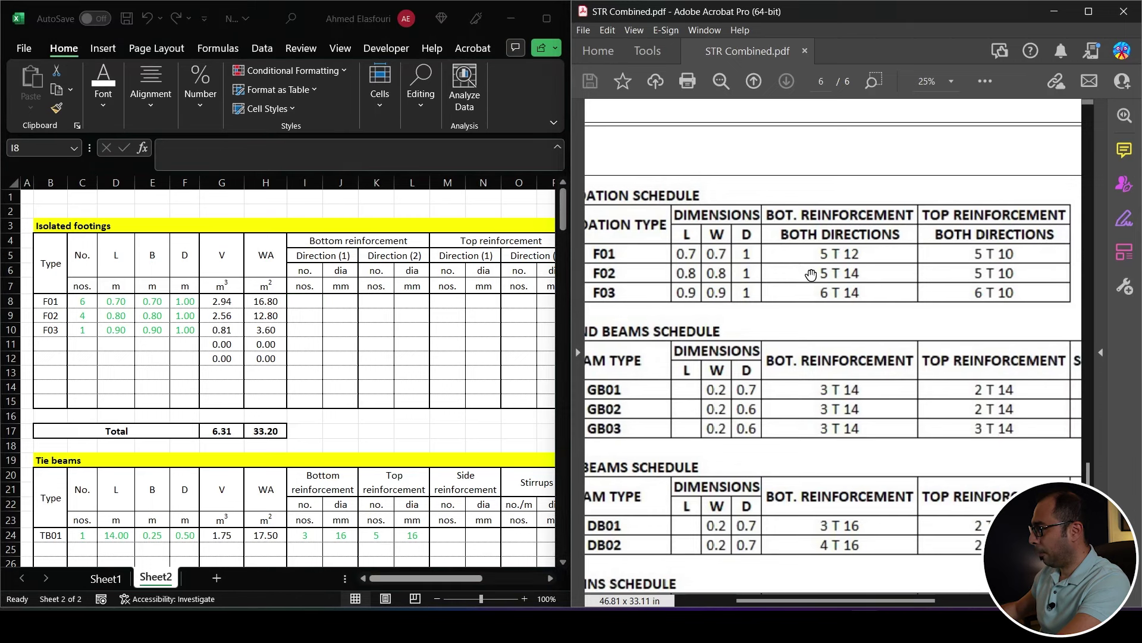
Enter the F01 reinforcement in both directions: 5 bars of 12 mm at the bottom and 5 bars of 10 mm at the top.
{"action": "left_click", "coordinate": [309, 306]}
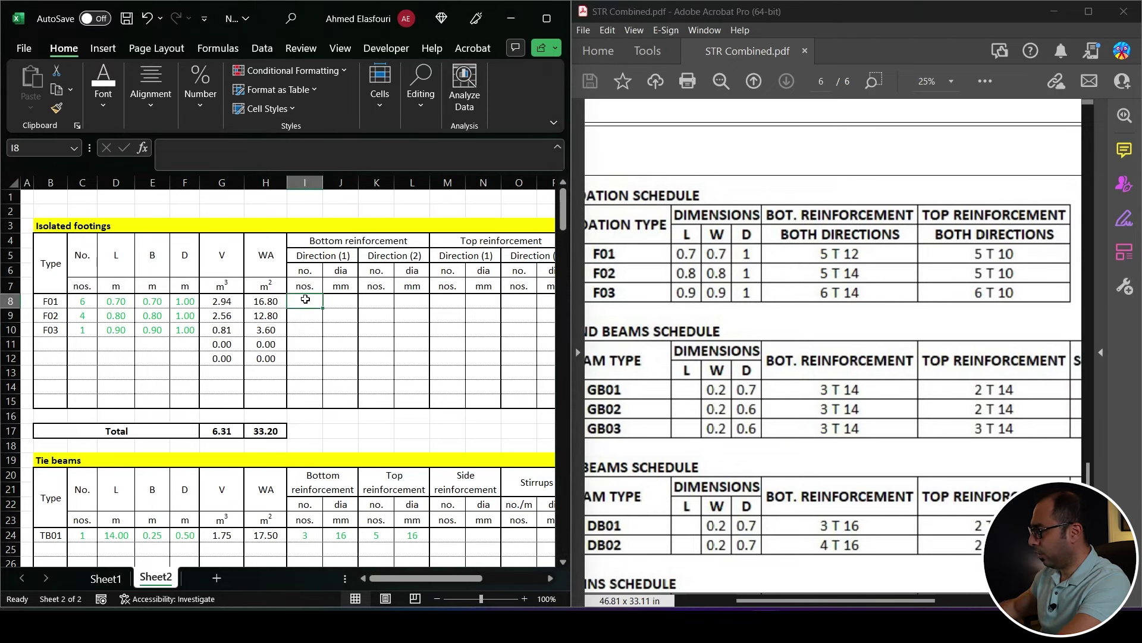
{"action": "type", "text": "5"}
{"action": "key", "text": "Tab"}
{"action": "type", "text": "12"}
{"action": "key", "text": "Tab"}
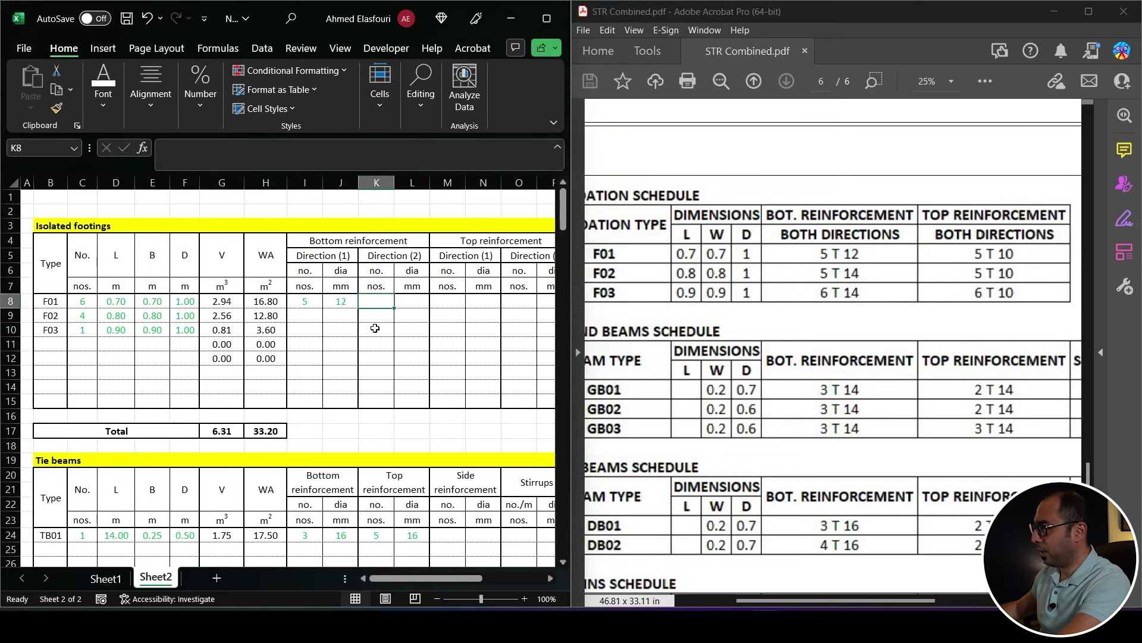
{"action": "type", "text": "5\t12\t5\t10\t5\t10"}
{"action": "key", "text": "Tab"}
{"action": "key", "text": "Tab"}
{"action": "key", "text": "Tab"}
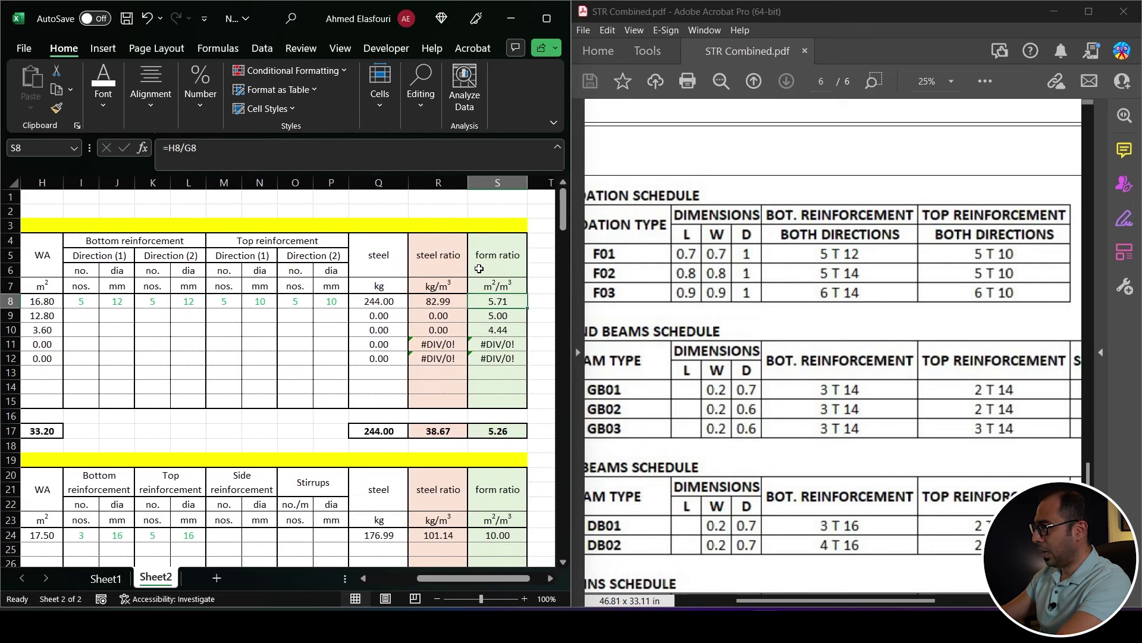
Inspect the F01 steel formula in Q8 and the linked footing number in C8.
{"action": "key", "text": "Left"}
{"action": "key", "text": "Left"}
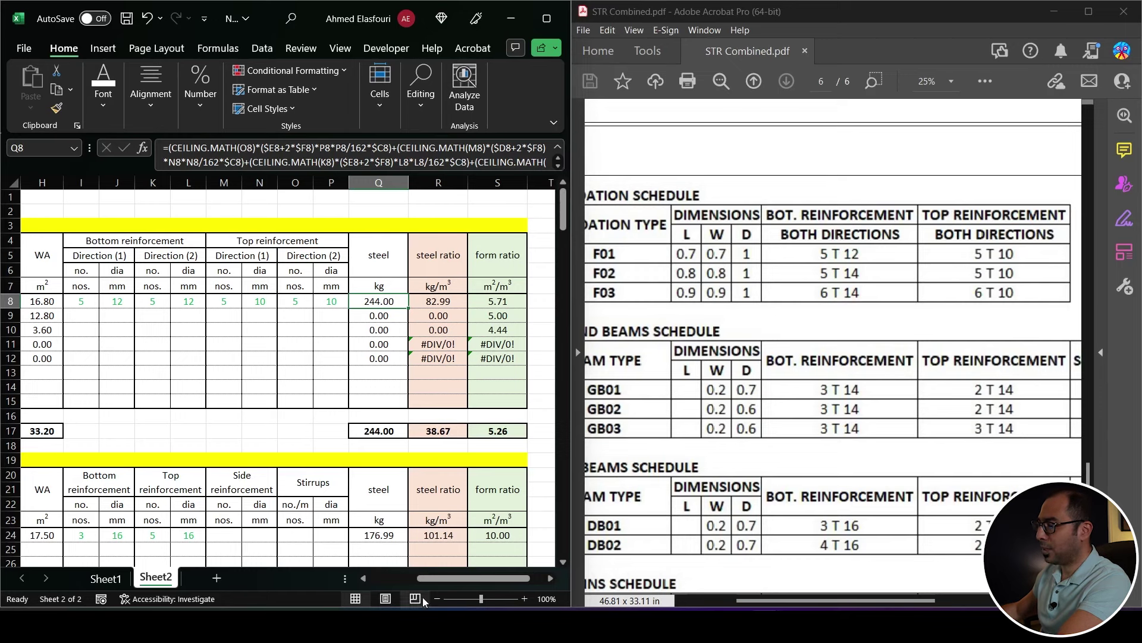
{"action": "scroll", "coordinate": [286, 369], "scroll_direction": "left", "scroll_amount": 3}
{"action": "left_click", "coordinate": [87, 302]}
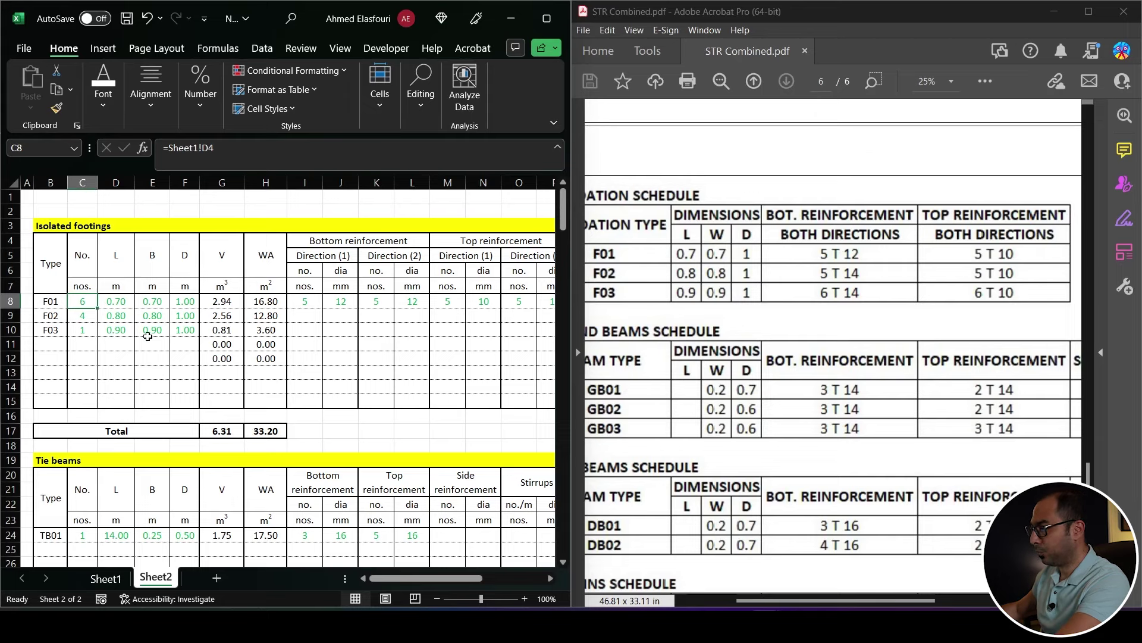
Enter the F02 bottom reinforcement as 5 bars of 14 mm in both directions.
{"action": "left_click", "coordinate": [302, 316]}
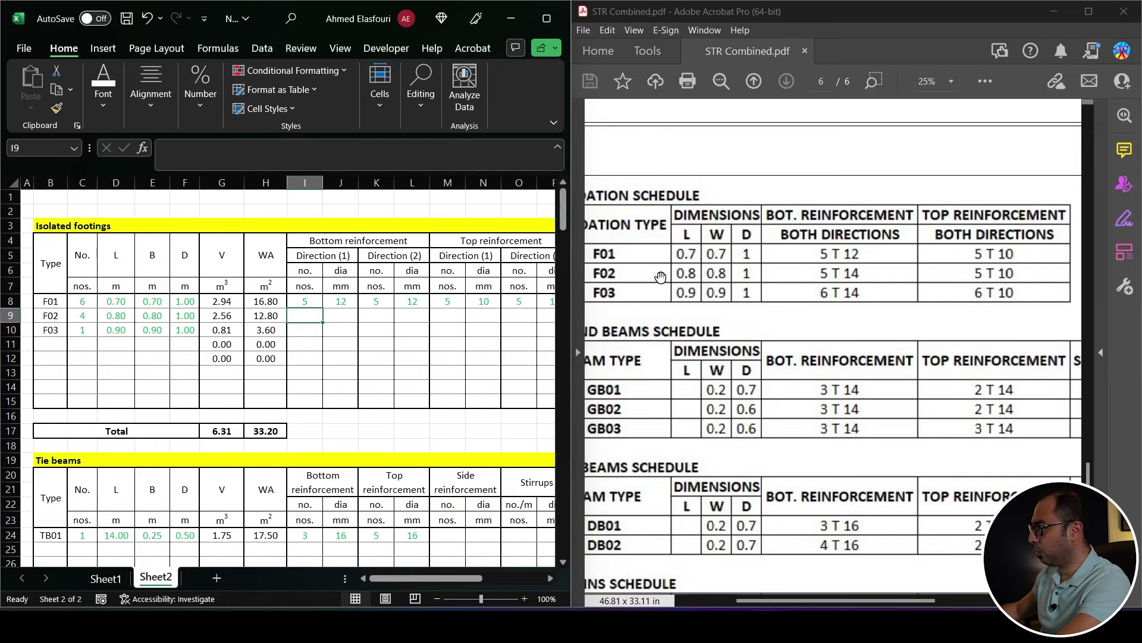
{"action": "type", "text": "5"}
{"action": "key", "text": "Tab"}
{"action": "type", "text": "14"}
{"action": "key", "text": "Tab"}
{"action": "type", "text": "5"}
{"action": "key", "text": "Tab"}
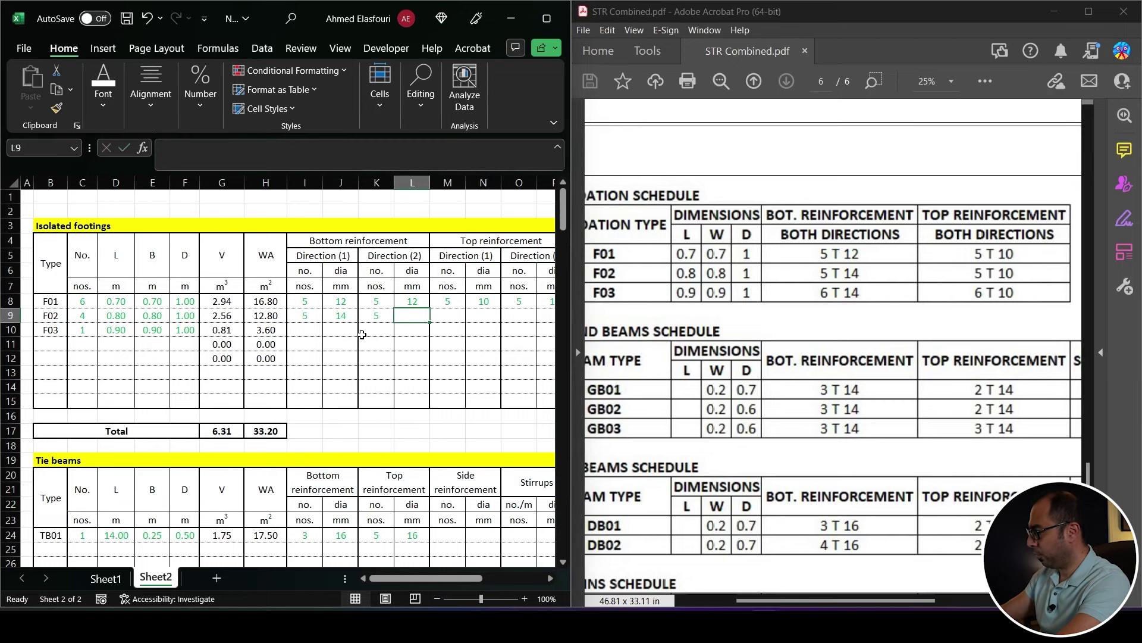
{"action": "type", "text": "14"}
{"action": "key", "text": "Tab"}
Copy the F01 top reinforcement from M8:P8 into the F02 row with Paste Special set to All.
{"action": "key", "text": "Up"}
{"action": "key", "text": "shift+Right"}
{"action": "key", "text": "shift+Right"}
{"action": "key", "text": "shift+Right"}
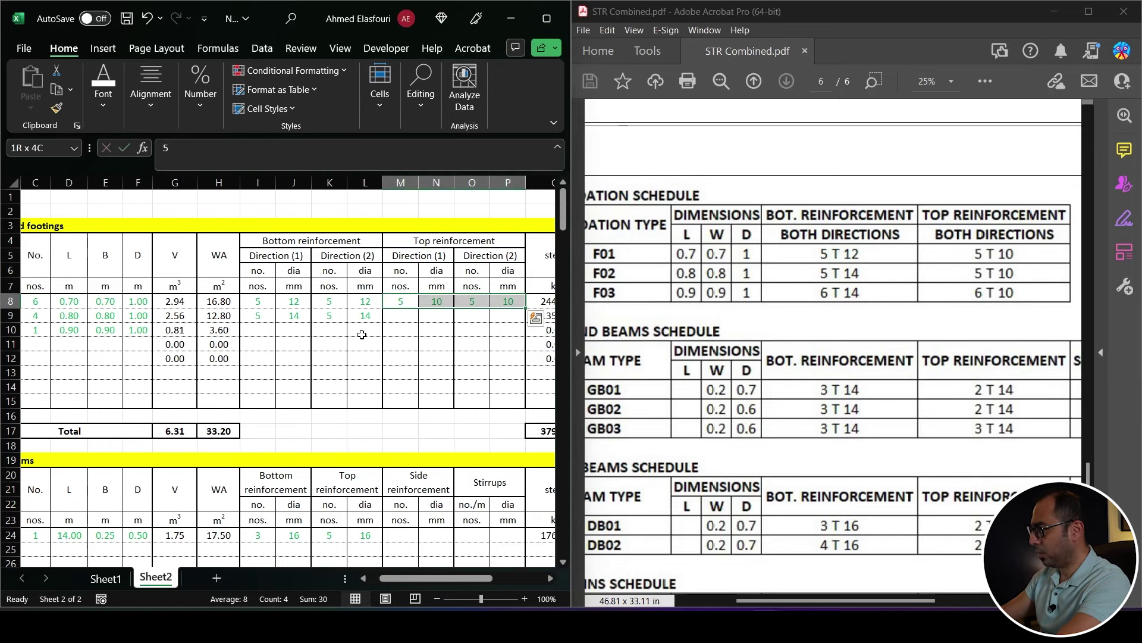
{"action": "key", "text": "ctrl+c"}
{"action": "key", "text": "Down"}
{"action": "key", "text": "ctrl+alt+v"}
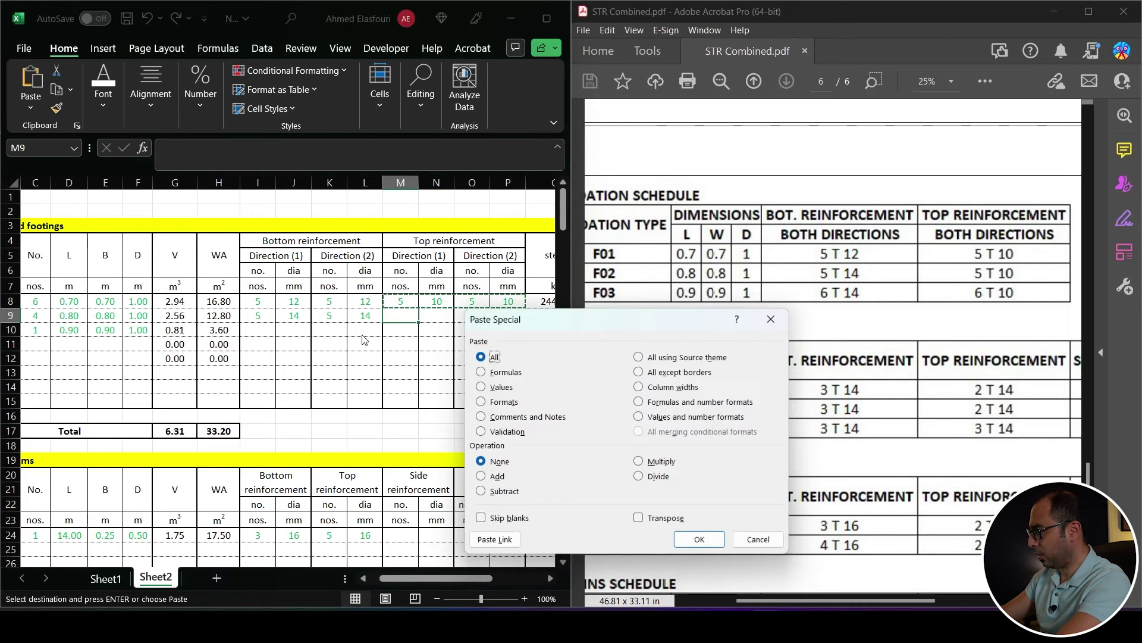
{"action": "key", "text": "Return"}
{"action": "key", "text": "Escape"}
Enter the F03 bottom reinforcement as 6 bars of 14 mm in both directions.
{"action": "key", "text": "Down"}
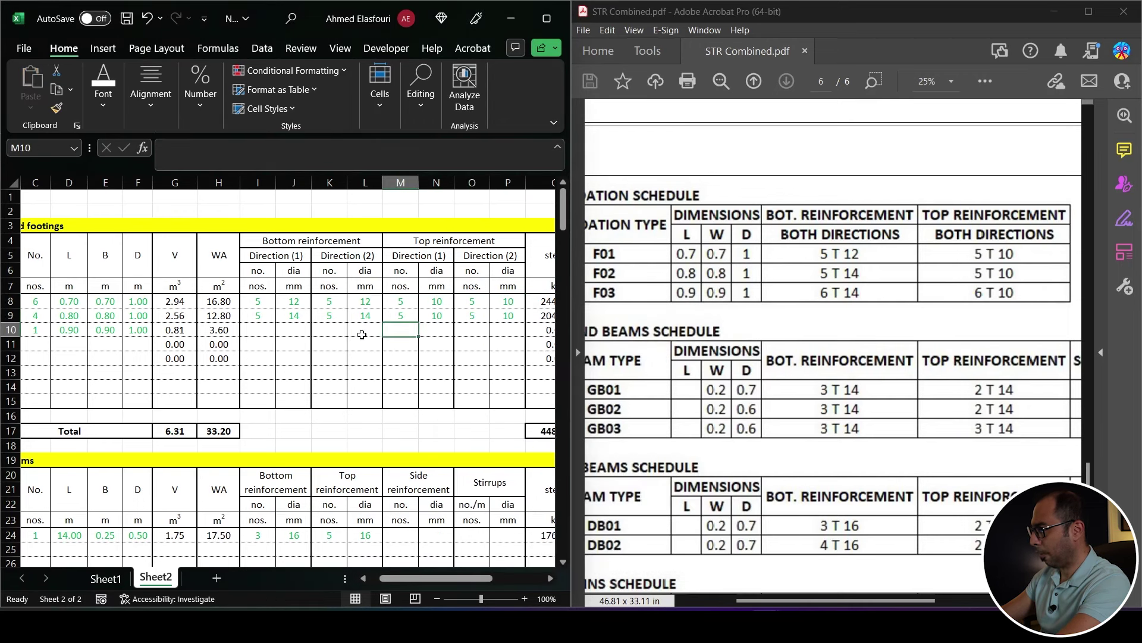
{"action": "key", "text": "Left"}
{"action": "key", "text": "Left"}
{"action": "key", "text": "Left"}
{"action": "key", "text": "Left"}
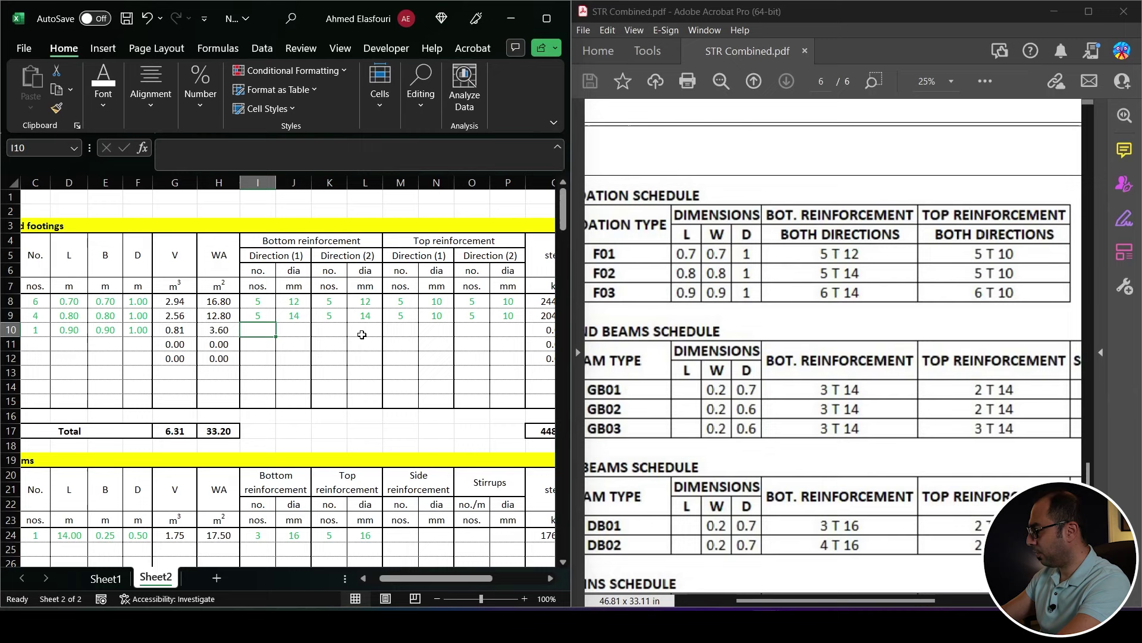
{"action": "type", "text": "6"}
{"action": "key", "text": "Tab"}
{"action": "type", "text": "14"}
{"action": "key", "text": "Tab"}
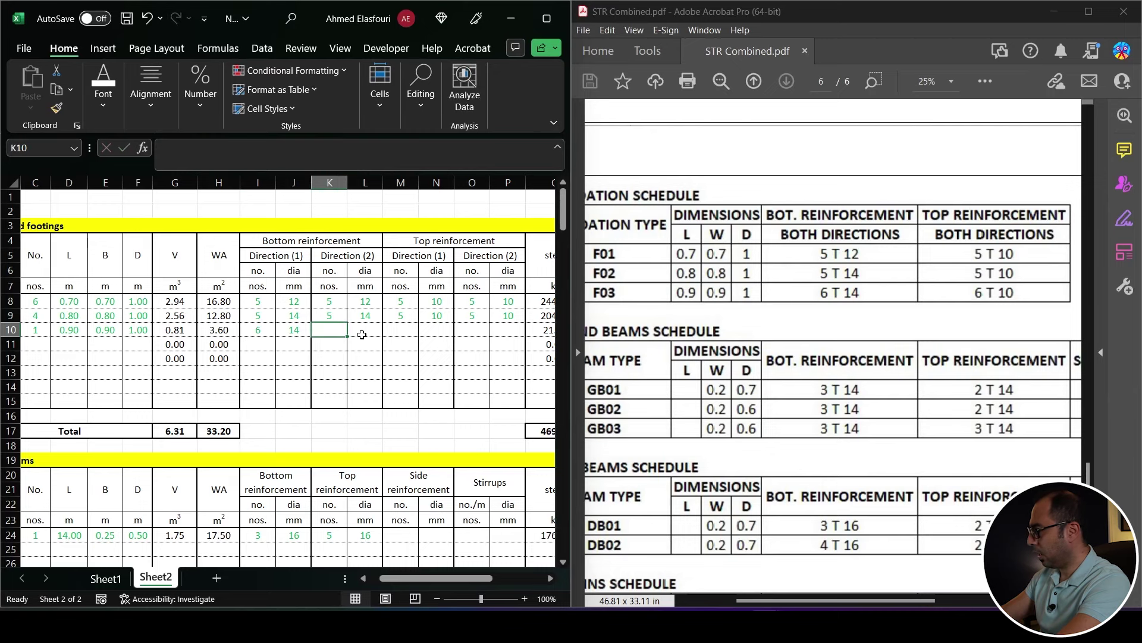
{"action": "type", "text": "6"}
{"action": "key", "text": "Tab"}
{"action": "type", "text": "14"}
{"action": "key", "text": "Tab"}
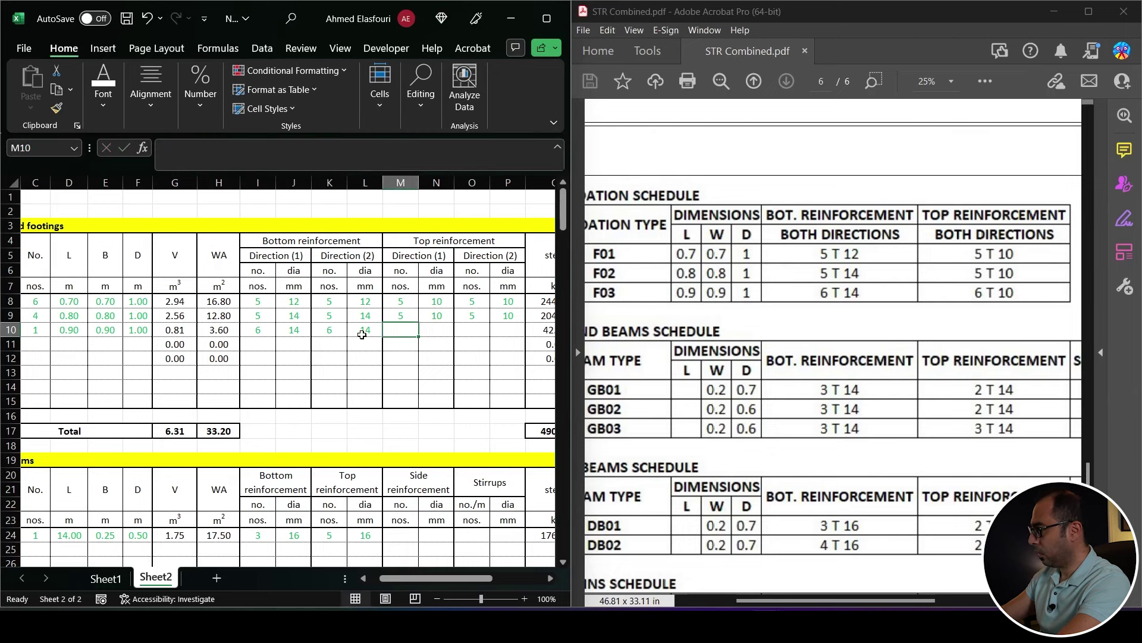
Enter the F03 top reinforcement as 6 bars of 10 mm in both directions.
{"action": "type", "text": "6"}
{"action": "key", "text": "Tab"}
{"action": "type", "text": "10"}
{"action": "key", "text": "Tab"}
{"action": "type", "text": "6"}
{"action": "key", "text": "Tab"}
{"action": "key", "text": "Tab"}
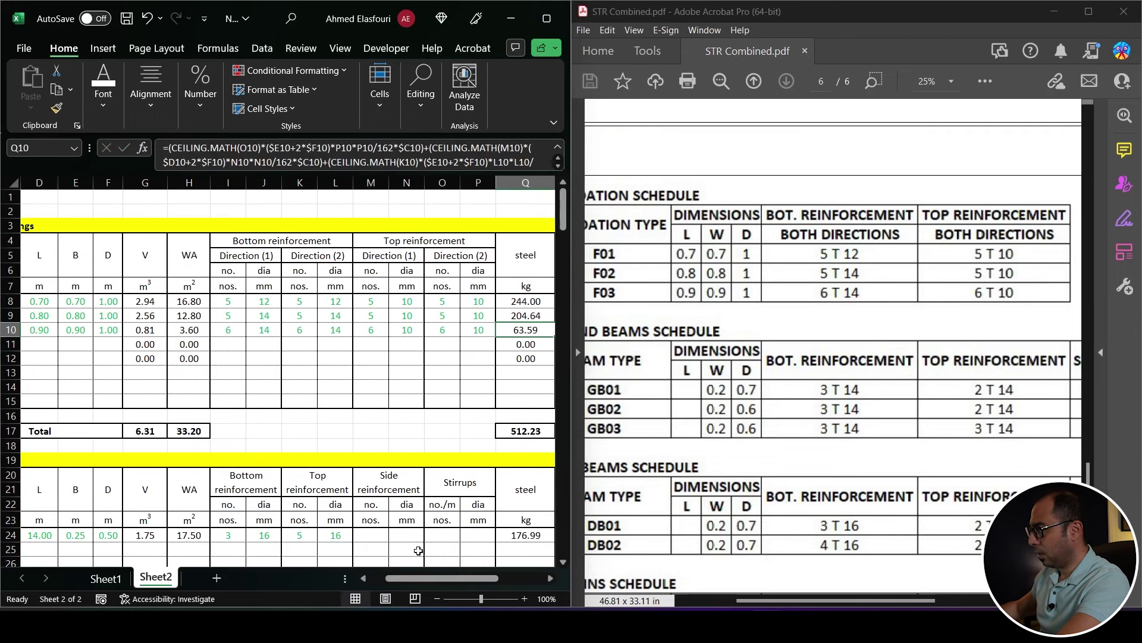
Review the footing steel weights in Q8:Q10 and compare the total concrete volume with the foundation QTY total on Sheet1.
{"action": "left_click_drag", "start_coordinate": [402, 578], "coordinate": [436, 583]}
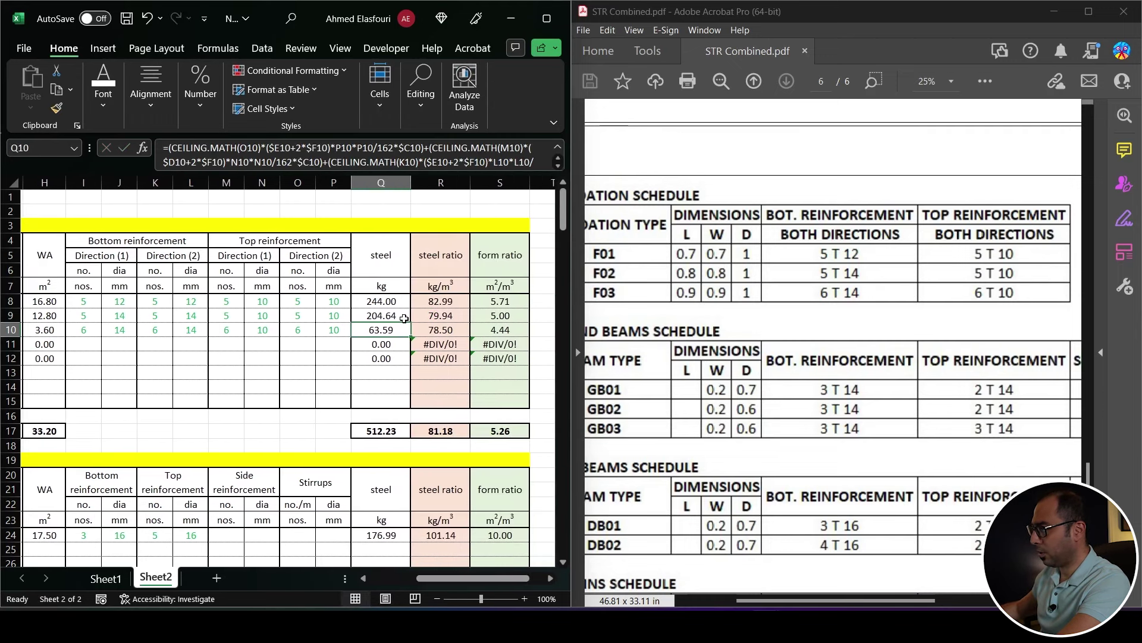
{"action": "left_click_drag", "start_coordinate": [391, 297], "coordinate": [390, 332]}
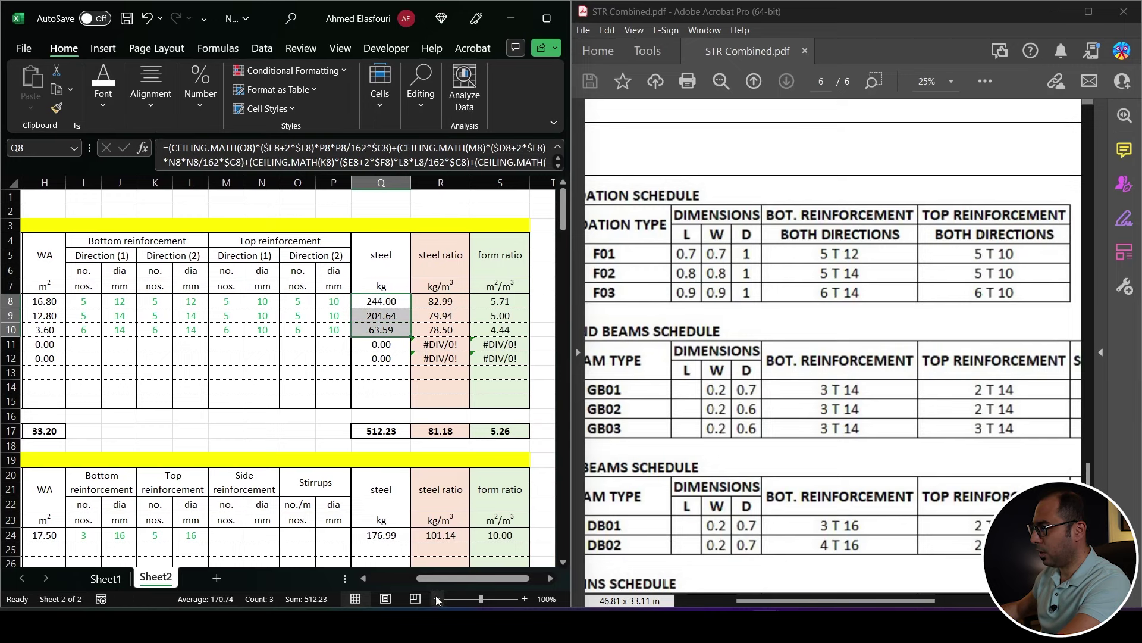
{"action": "left_click_drag", "start_coordinate": [436, 580], "coordinate": [387, 580]}
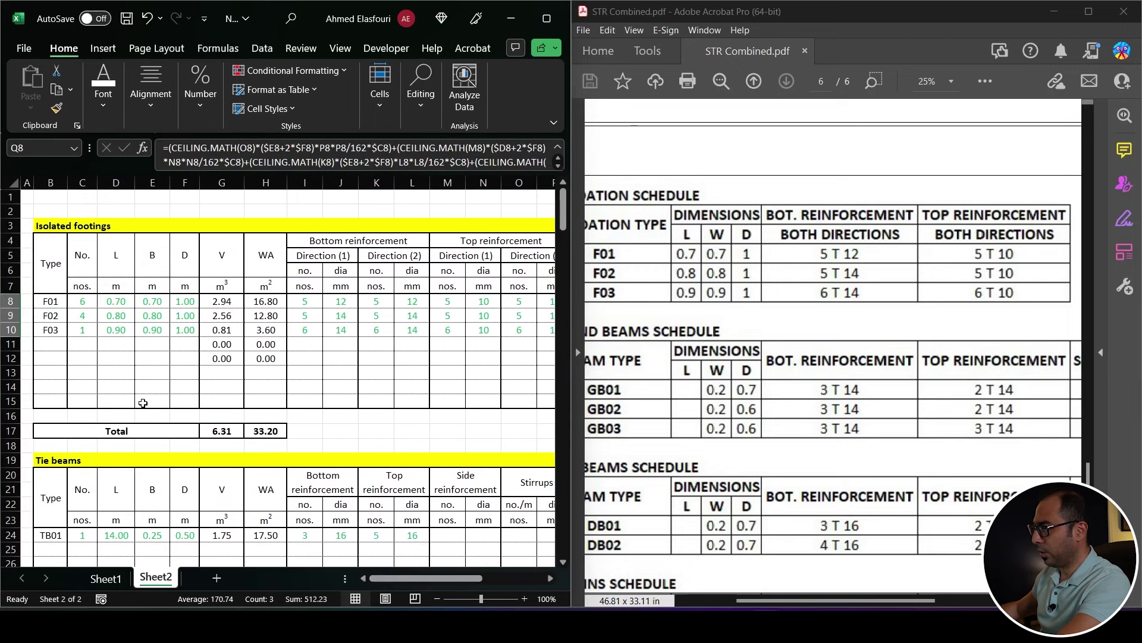
{"action": "left_click", "coordinate": [207, 433]}
{"action": "left_click", "coordinate": [106, 577]}
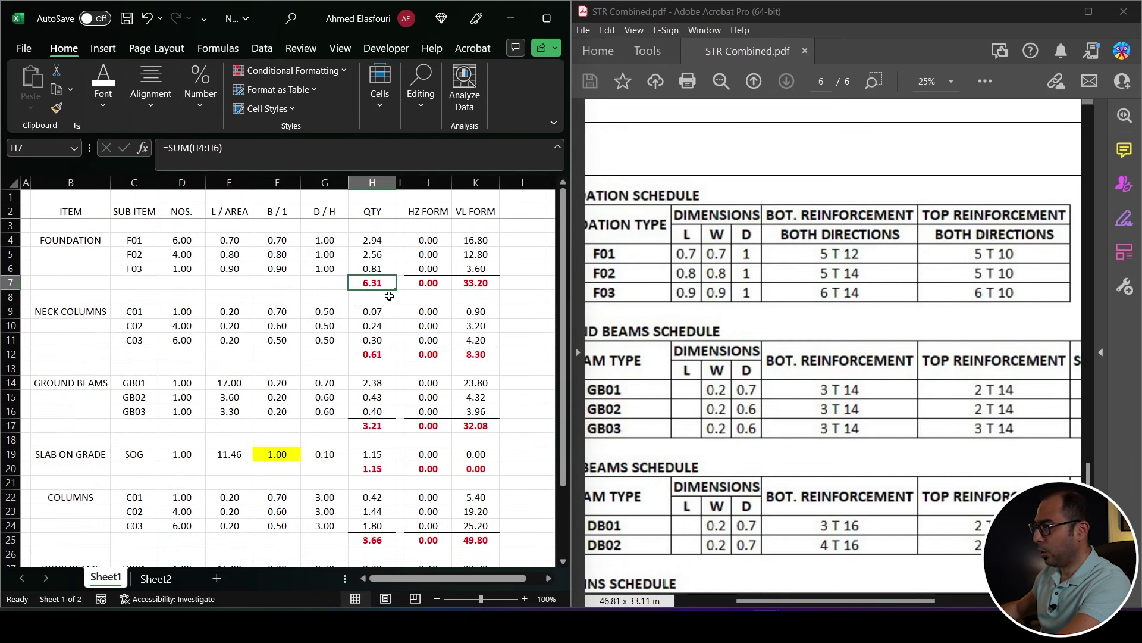
{"action": "left_click", "coordinate": [174, 575]}
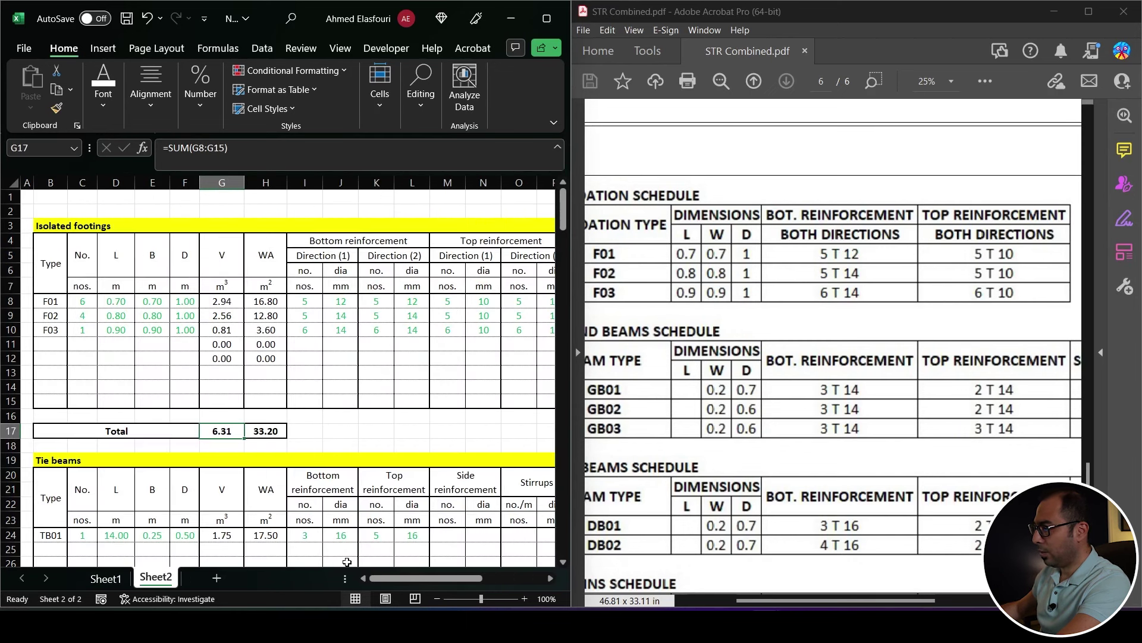
Check the footing steel total on Sheet2, then add the header STEEL in M2 of Sheet1 and narrow the spacer column L.
{"action": "left_click_drag", "start_coordinate": [391, 581], "coordinate": [431, 581]}
{"action": "left_click", "coordinate": [414, 430]}
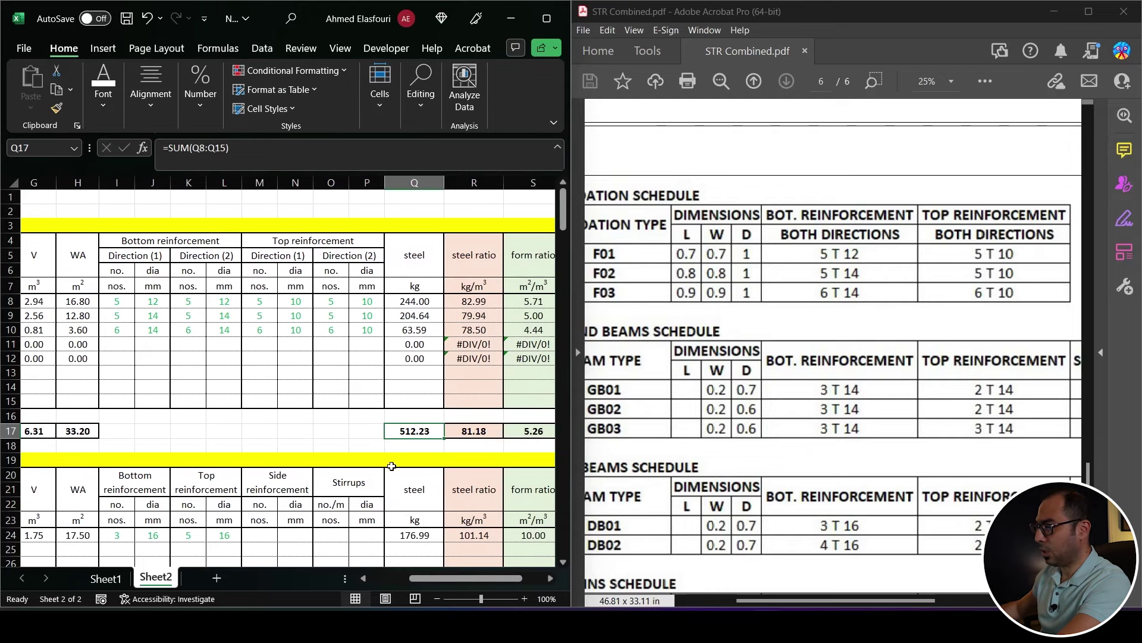
{"action": "left_click_drag", "start_coordinate": [427, 582], "coordinate": [387, 580]}
{"action": "left_click", "coordinate": [105, 577]}
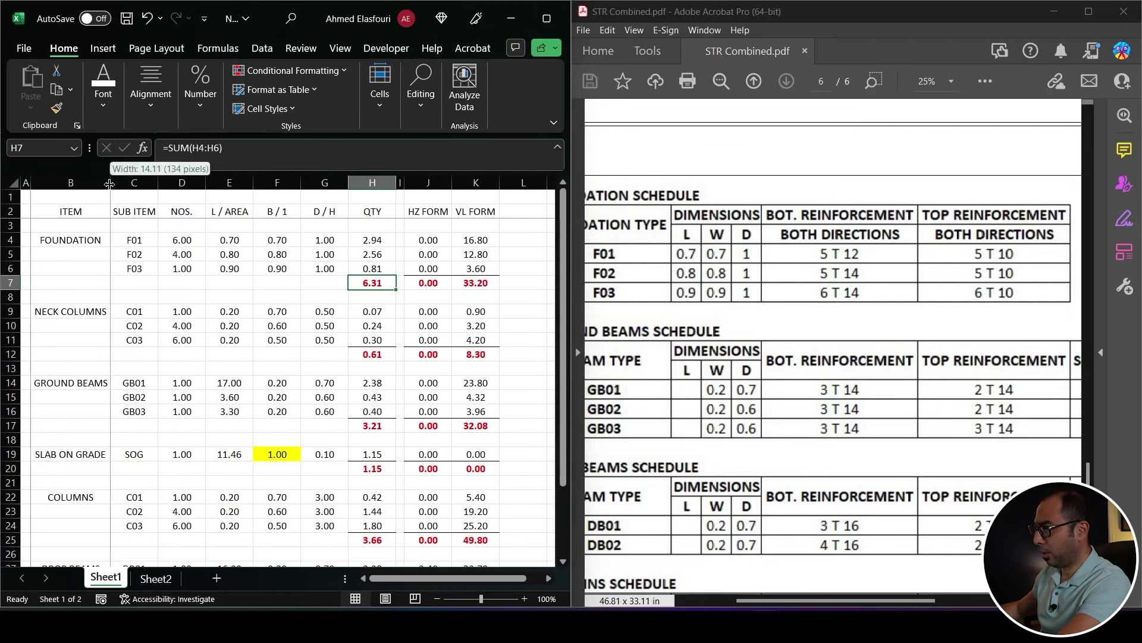
{"action": "scroll", "coordinate": [462, 241], "scroll_direction": "down", "scroll_amount": 1, "text": "ctrl"}
{"action": "left_click", "coordinate": [485, 206]}
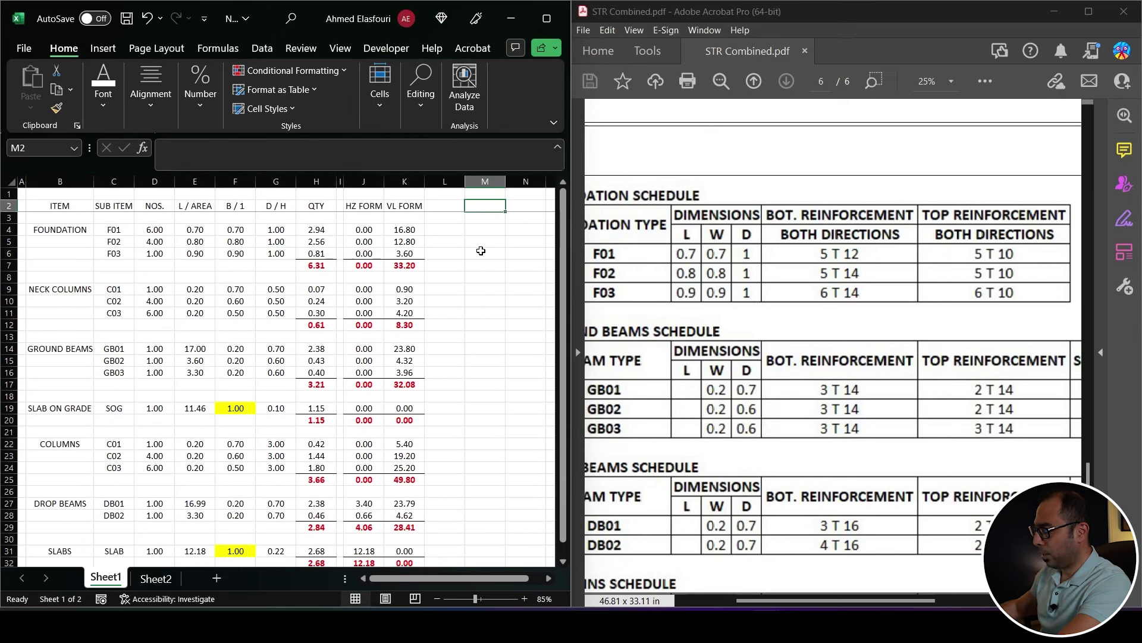
{"action": "type", "text": "STEE"}
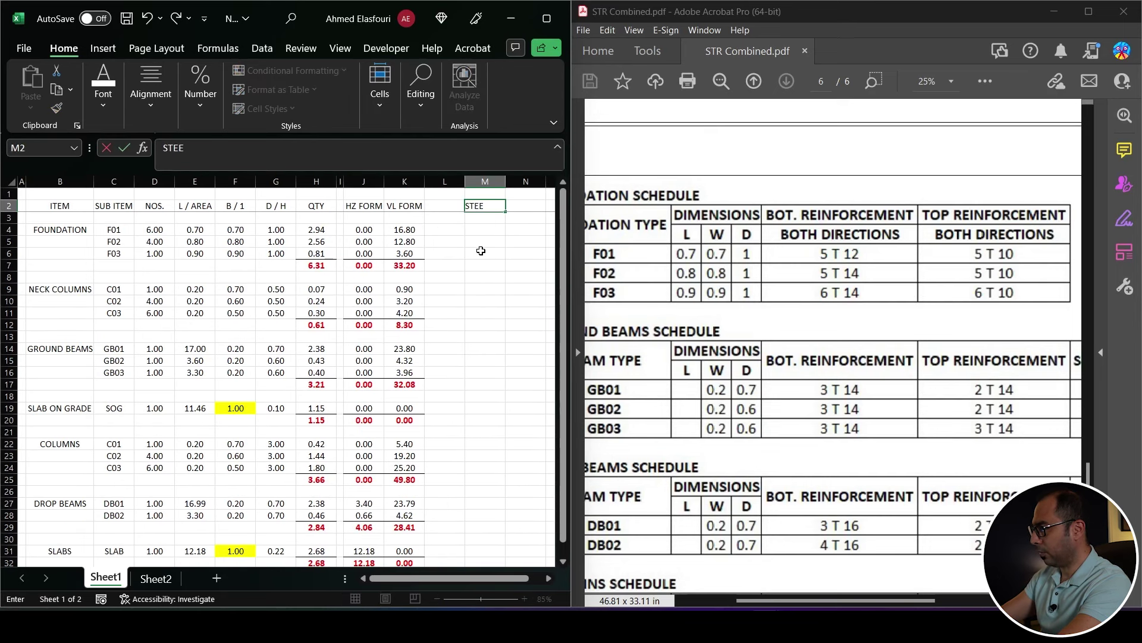
{"action": "type", "text": "L"}
{"action": "key", "text": "Return"}
{"action": "left_click_drag", "start_coordinate": [465, 179], "coordinate": [429, 179]}
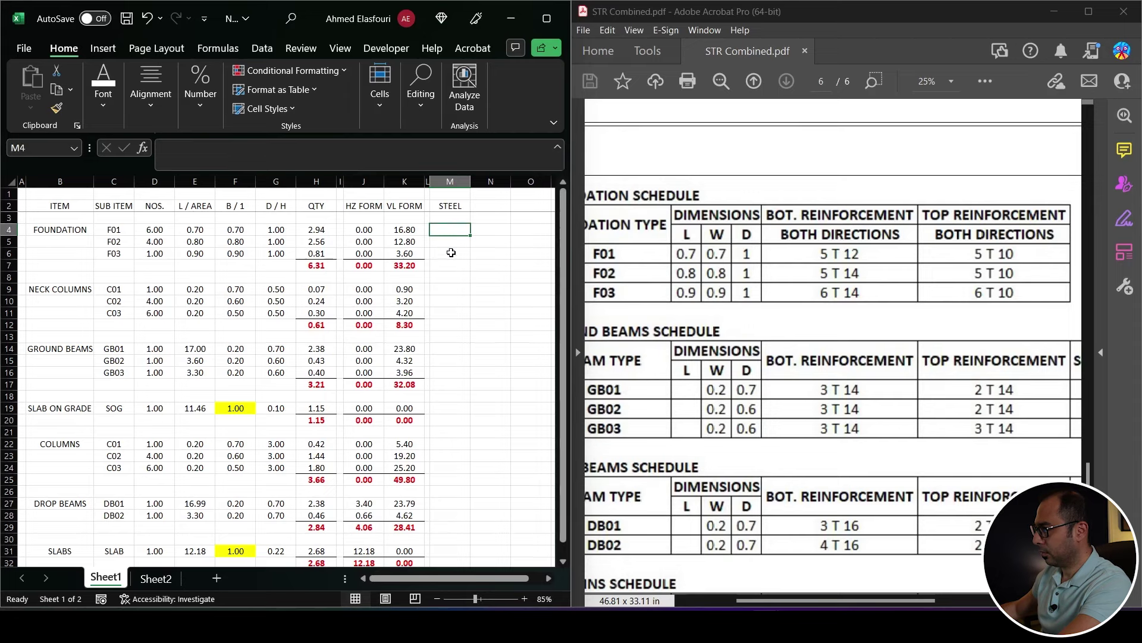
Link M4 on Sheet1 to the F01 steel weight in Sheet2 Q8 and copy the link down to M6.
{"action": "type", "text": "="}
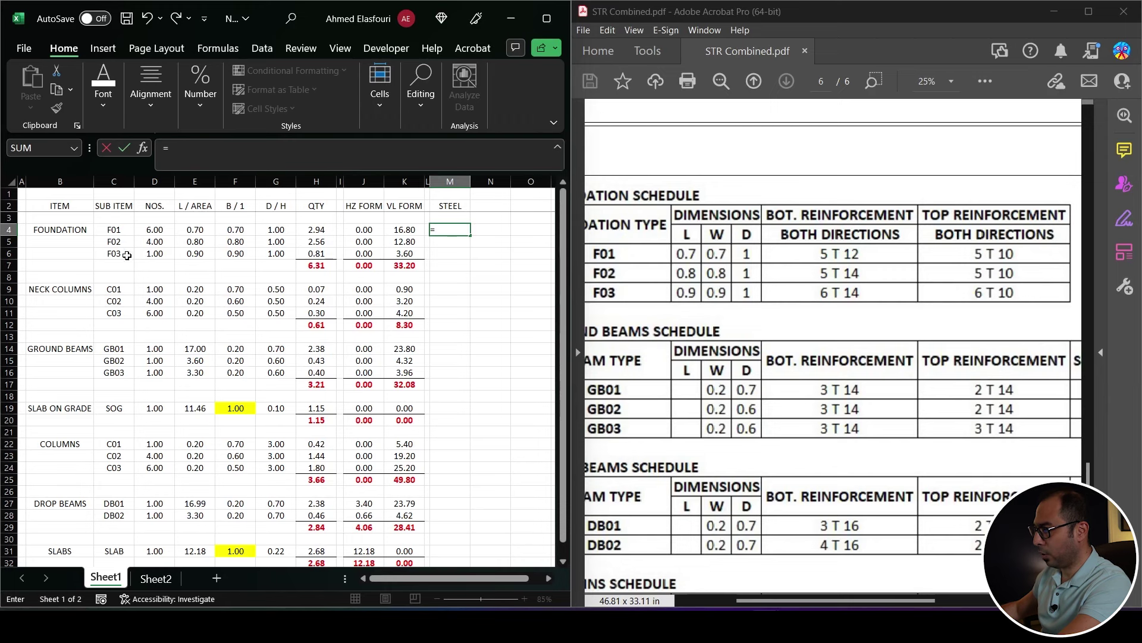
{"action": "left_click", "coordinate": [152, 580]}
{"action": "left_click_drag", "start_coordinate": [412, 582], "coordinate": [437, 581]}
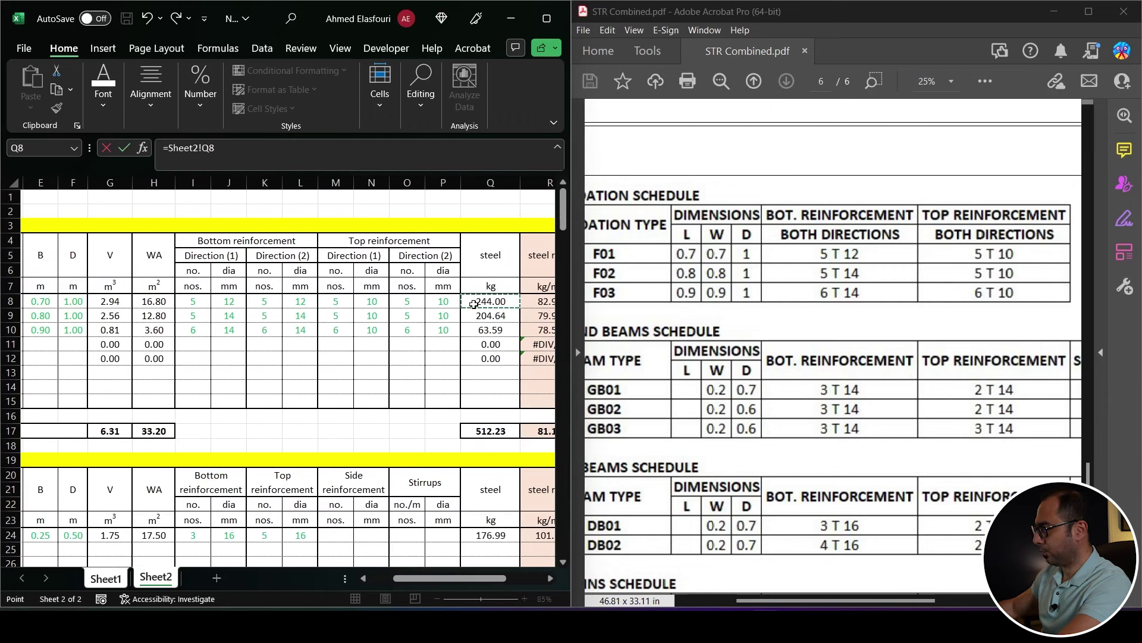
{"action": "key", "text": "Return"}
{"action": "key", "text": "ctrl+c"}
{"action": "left_click_drag", "start_coordinate": [452, 229], "coordinate": [447, 254]}
{"action": "key", "text": "Return"}
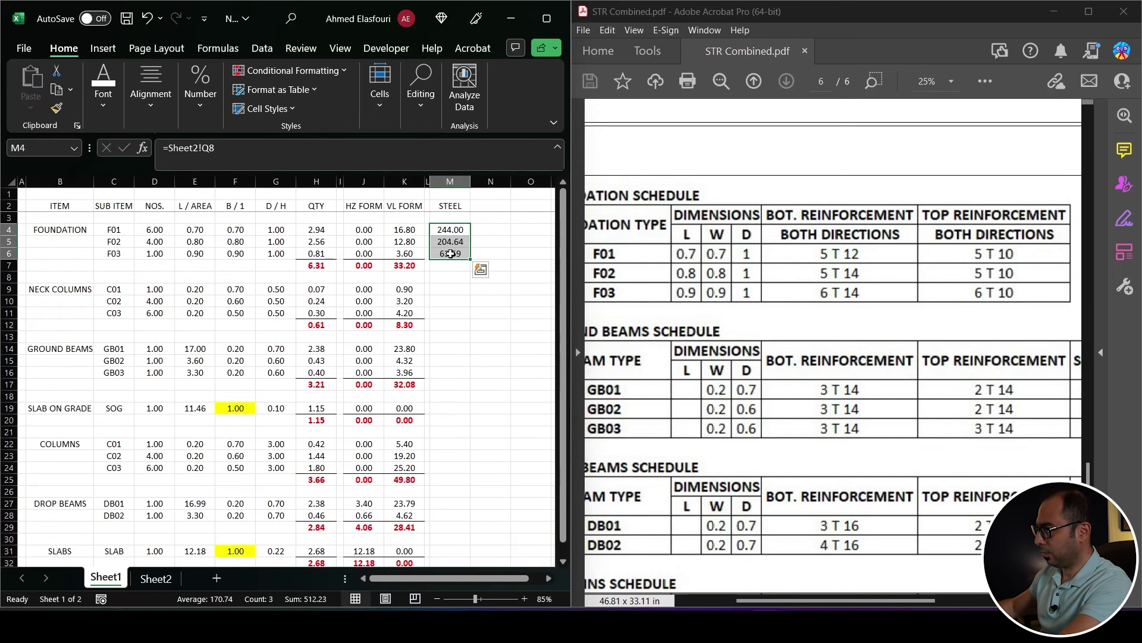
Copy the foundation total formula from K7 into M7 to sum the footing steel.
{"action": "left_click", "coordinate": [404, 266]}
{"action": "key", "text": "ctrl+c"}
{"action": "left_click", "coordinate": [450, 266]}
{"action": "key", "text": "Return"}
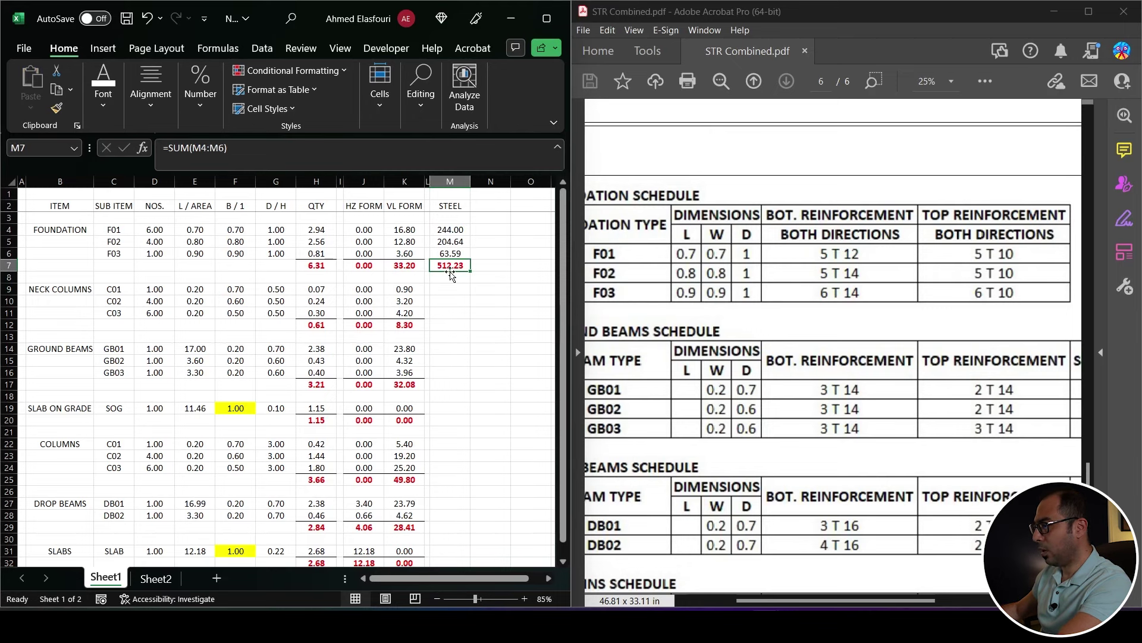
Examine the F01 steel weight formula in Q8 on Sheet2 and the length and width cells it uses.
{"action": "left_click", "coordinate": [156, 577]}
{"action": "left_click", "coordinate": [490, 302]}
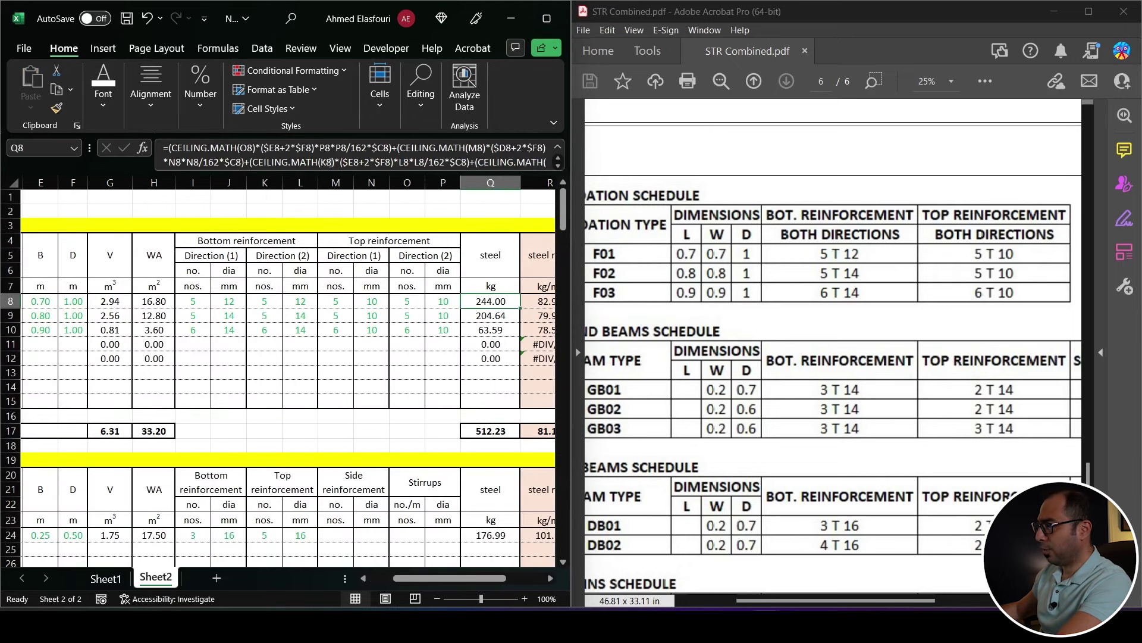
{"action": "left_click", "coordinate": [534, 162]}
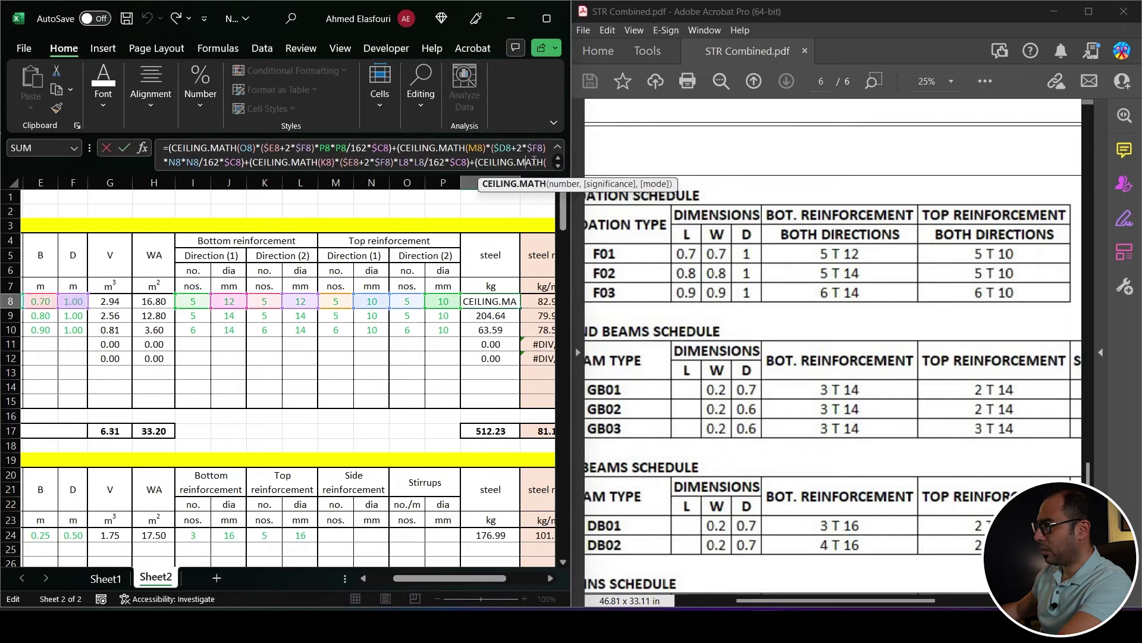
{"action": "key", "text": "Left"}
{"action": "key", "text": "Left"}
{"action": "key", "text": "Left"}
{"action": "key", "text": "Left"}
{"action": "key", "text": "Left"}
{"action": "key", "text": "Left"}
{"action": "key", "text": "Left"}
{"action": "key", "text": "Left"}
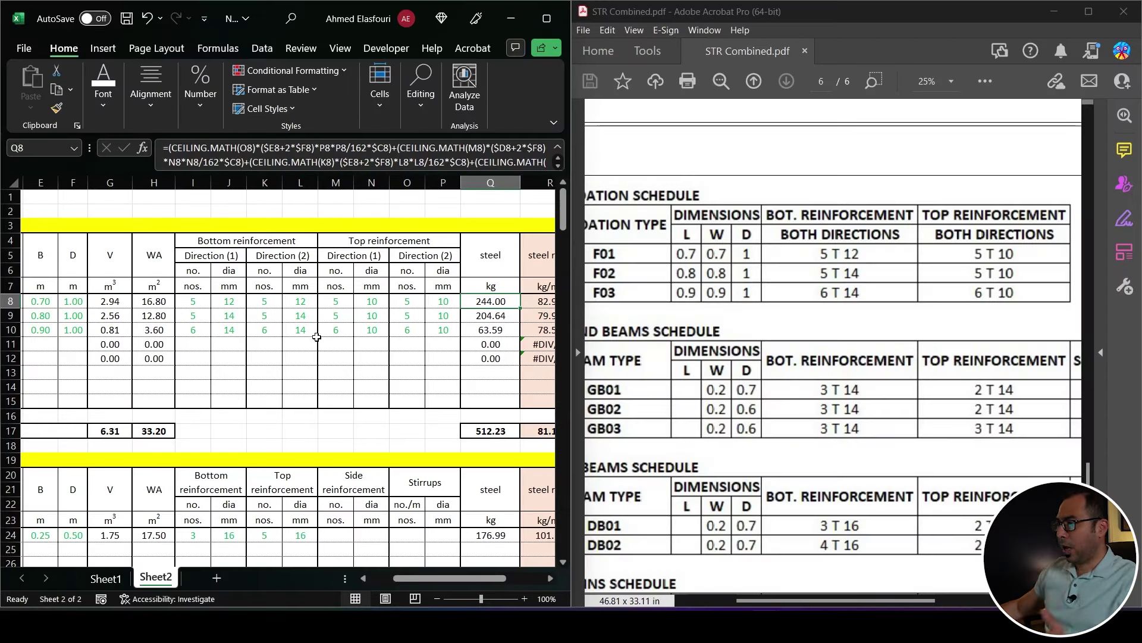
{"action": "left_click_drag", "start_coordinate": [489, 162], "coordinate": [250, 149]}
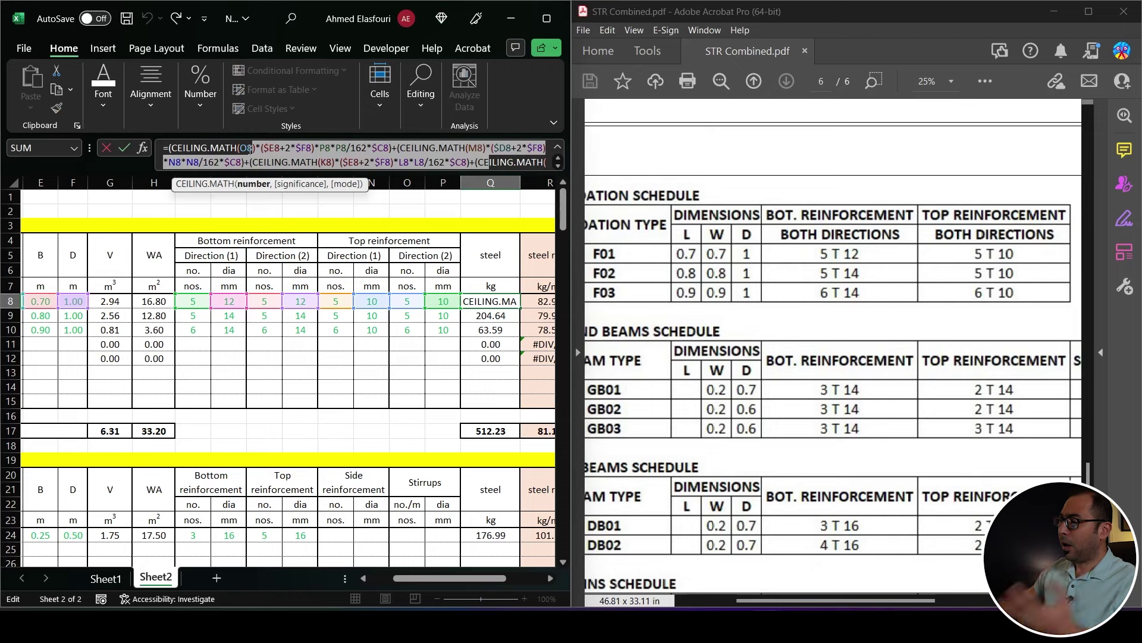
{"action": "key", "text": "Return"}
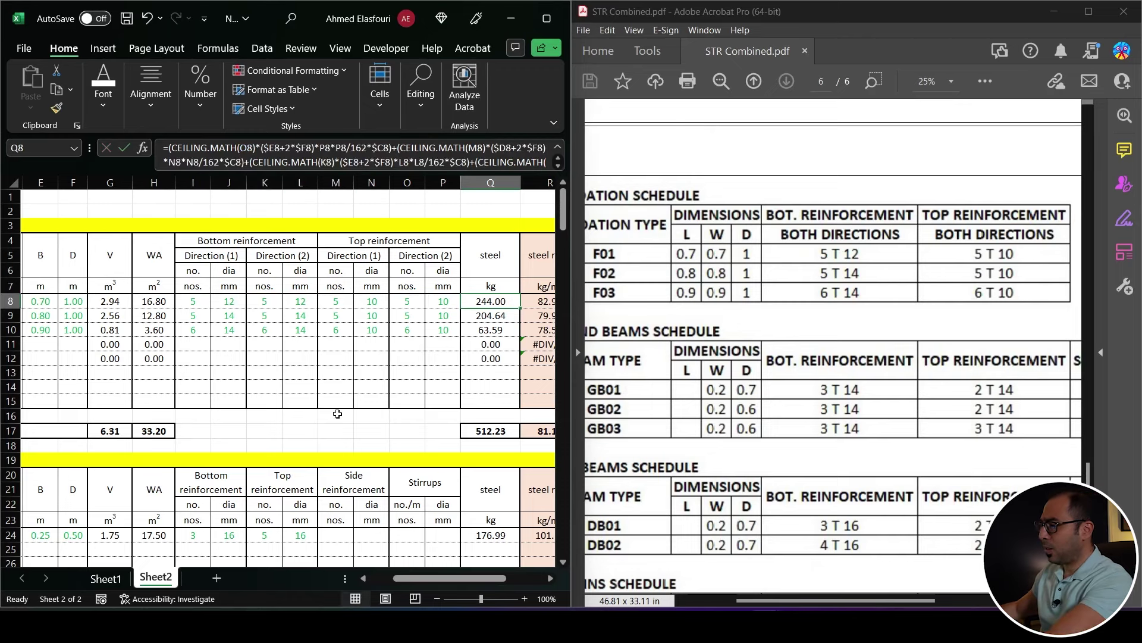
{"action": "left_click_drag", "start_coordinate": [399, 581], "coordinate": [374, 581]}
{"action": "left_click_drag", "start_coordinate": [115, 302], "coordinate": [155, 306]}
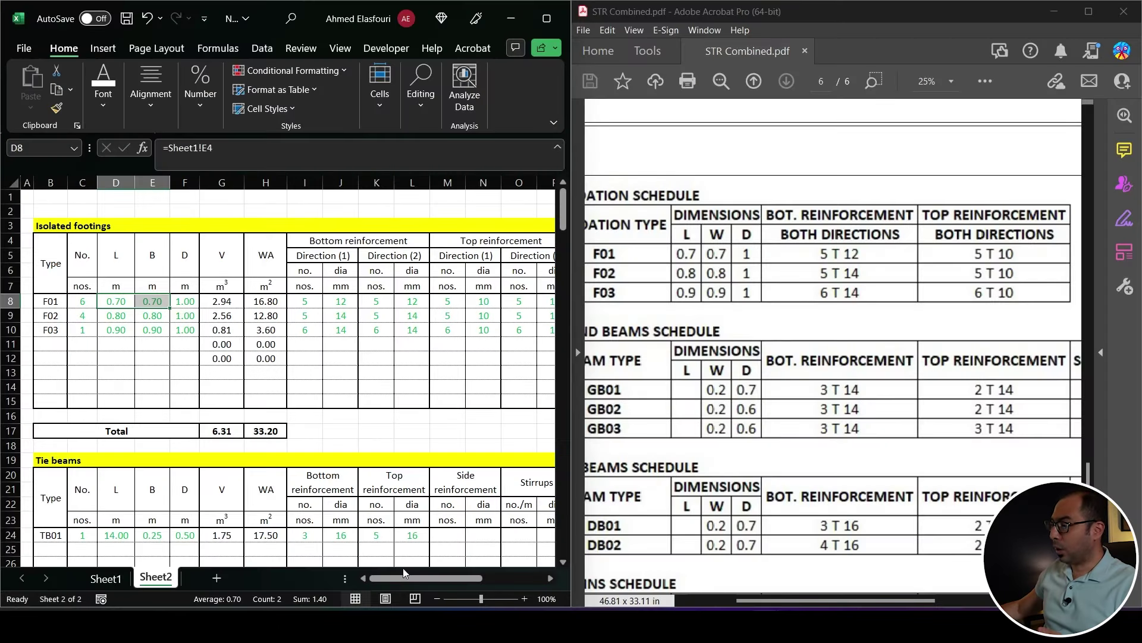
{"action": "left_click_drag", "start_coordinate": [403, 572], "coordinate": [466, 573]}
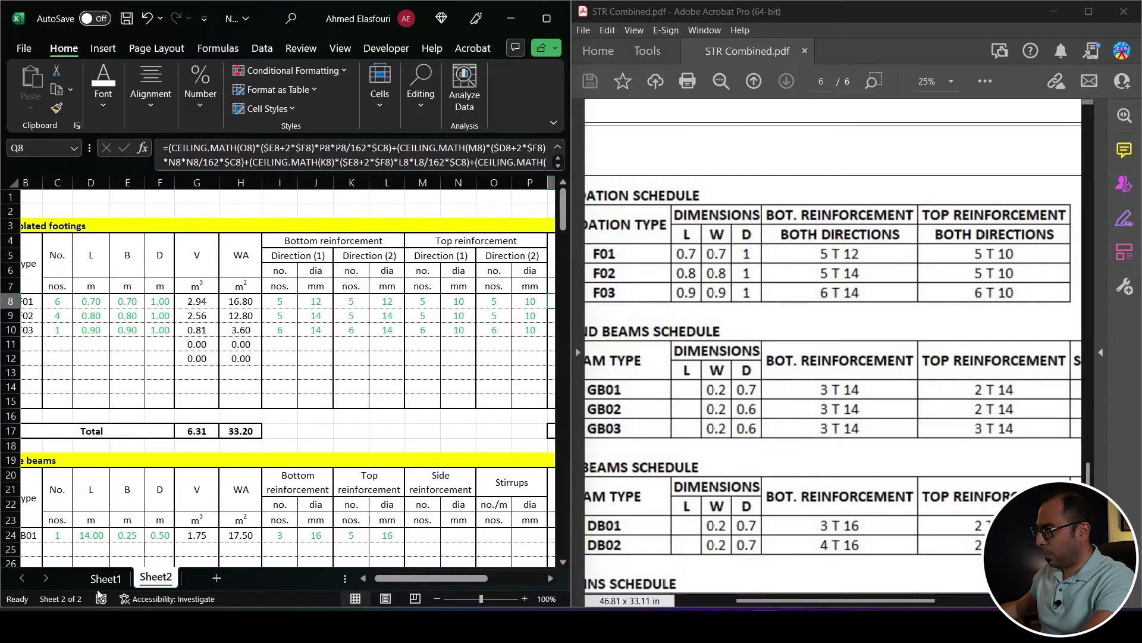
Clear the sample type, quantity and dimension entries of the Neck columns table on Sheet2 and its reinforcement entries in I54:Q54.
{"action": "left_click", "coordinate": [104, 579]}
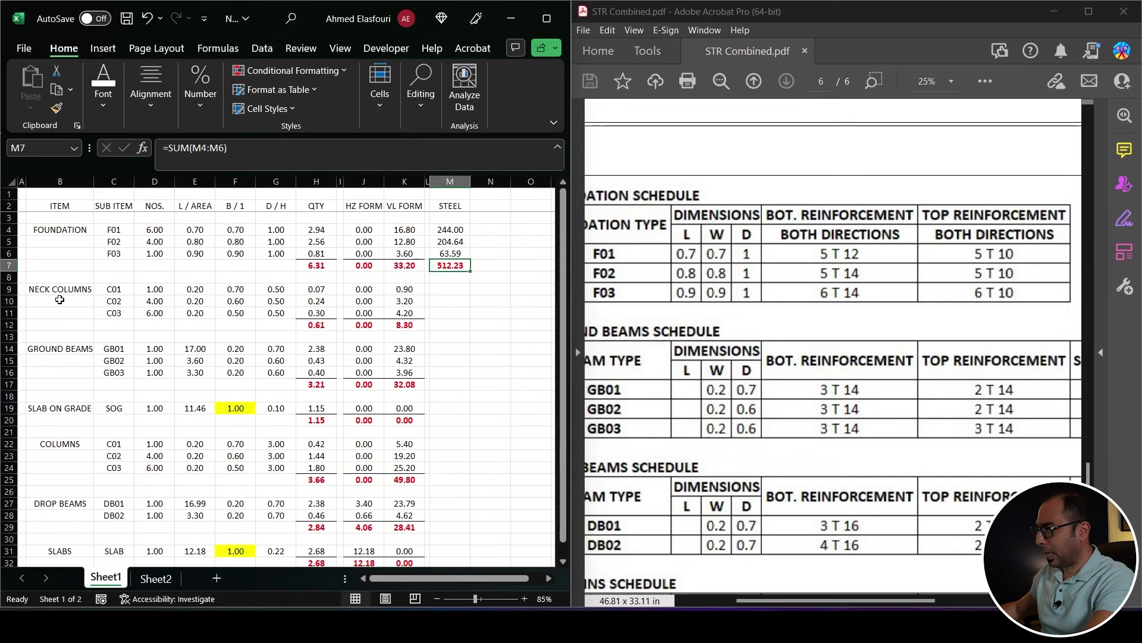
{"action": "left_click", "coordinate": [155, 578]}
{"action": "scroll", "coordinate": [403, 508], "scroll_direction": "down", "scroll_amount": 4}
{"action": "scroll", "coordinate": [403, 509], "scroll_direction": "down", "scroll_amount": 10}
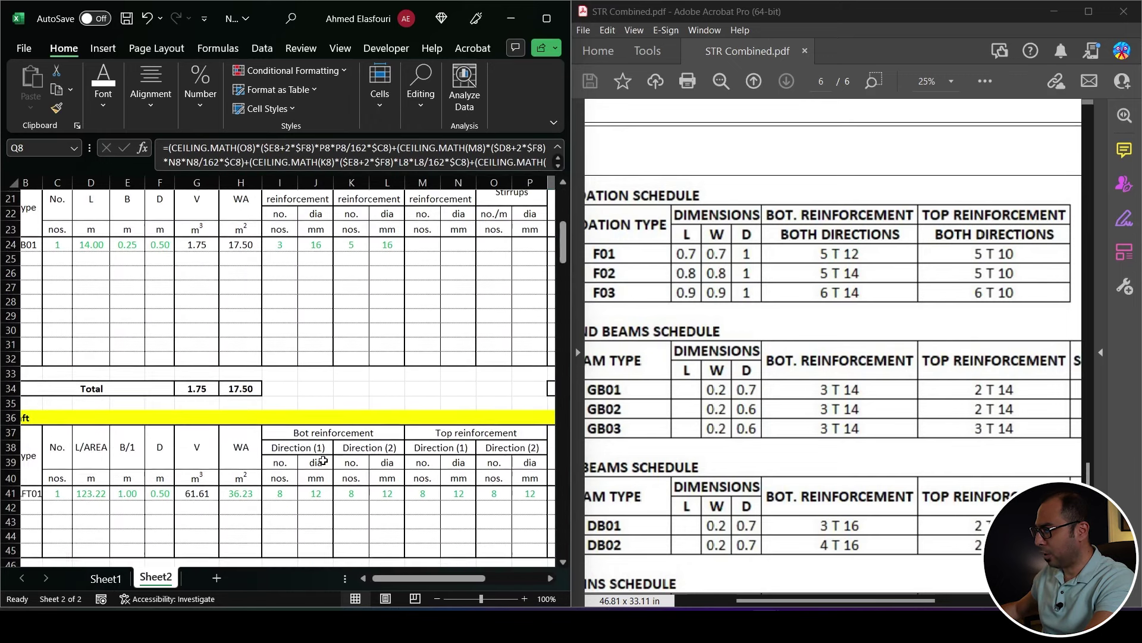
{"action": "left_click_drag", "start_coordinate": [49, 373], "coordinate": [184, 429]}
{"action": "key", "text": "Delete"}
{"action": "left_click_drag", "start_coordinate": [304, 374], "coordinate": [465, 378]}
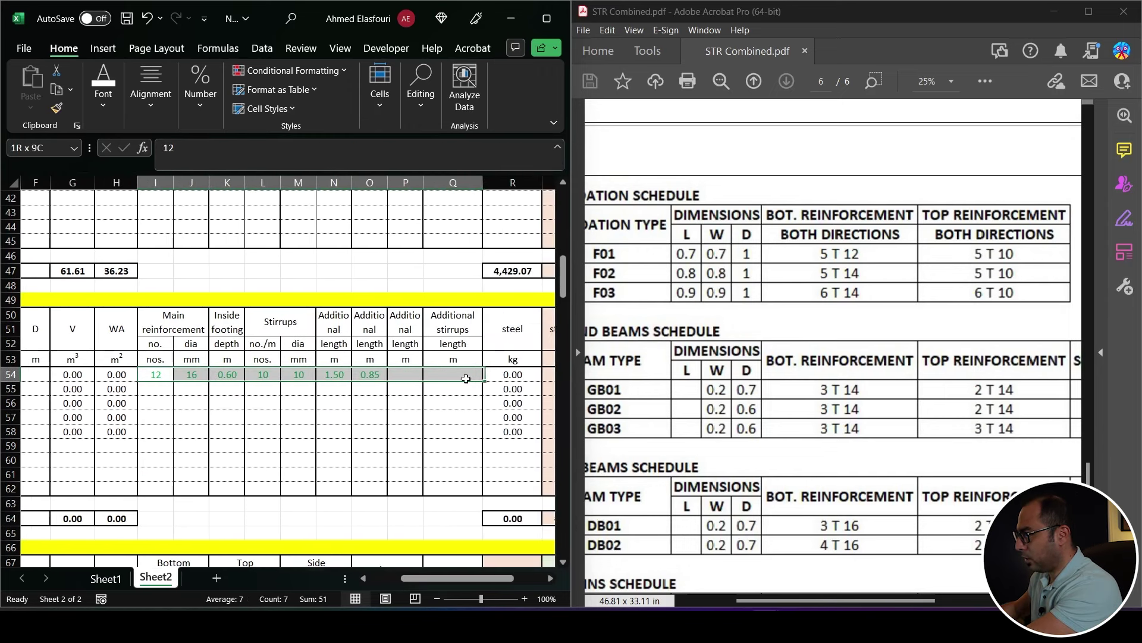
{"action": "left_click_drag", "start_coordinate": [436, 583], "coordinate": [423, 580]}
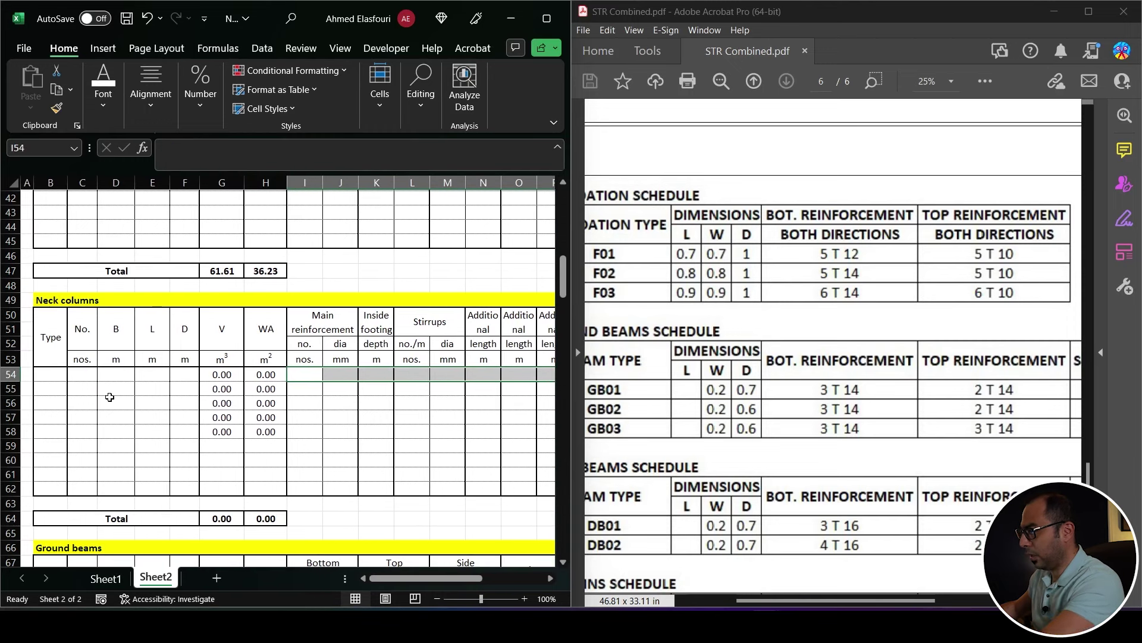
Link the first neck column type in B54 to Sheet1 cell C9.
{"action": "left_click", "coordinate": [53, 377]}
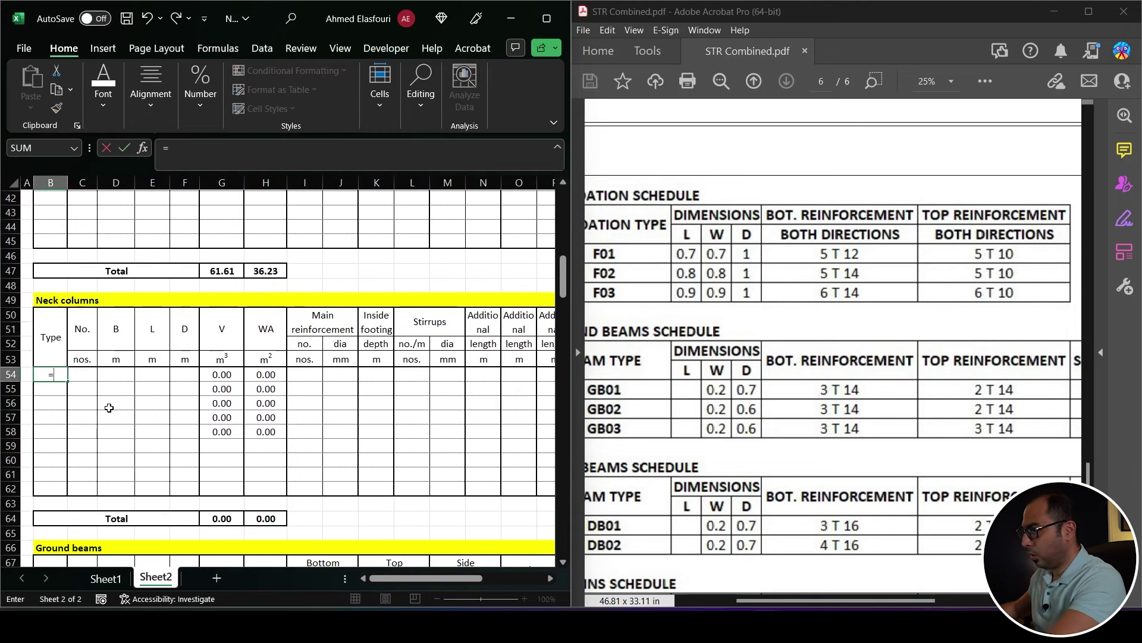
{"action": "type", "text": "="}
{"action": "left_click", "coordinate": [106, 578]}
{"action": "left_click", "coordinate": [113, 289]}
{"action": "key", "text": "Return"}
Copy the B54 link into B54:F56 with Paste Special set to Formulas to fill neck columns C01 to C03.
{"action": "left_click", "coordinate": [53, 373]}
{"action": "key", "text": "ctrl+c"}
{"action": "left_click_drag", "start_coordinate": [53, 374], "coordinate": [185, 411]}
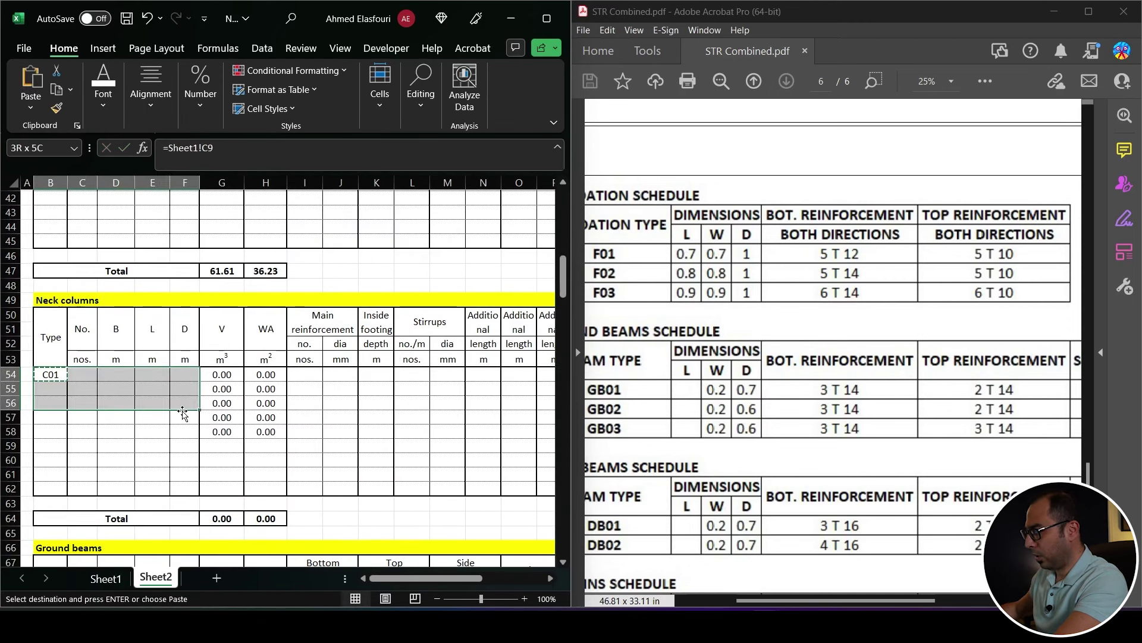
{"action": "key", "text": "ctrl+alt+v"}
{"action": "key", "text": "f"}
{"action": "key", "text": "Return"}
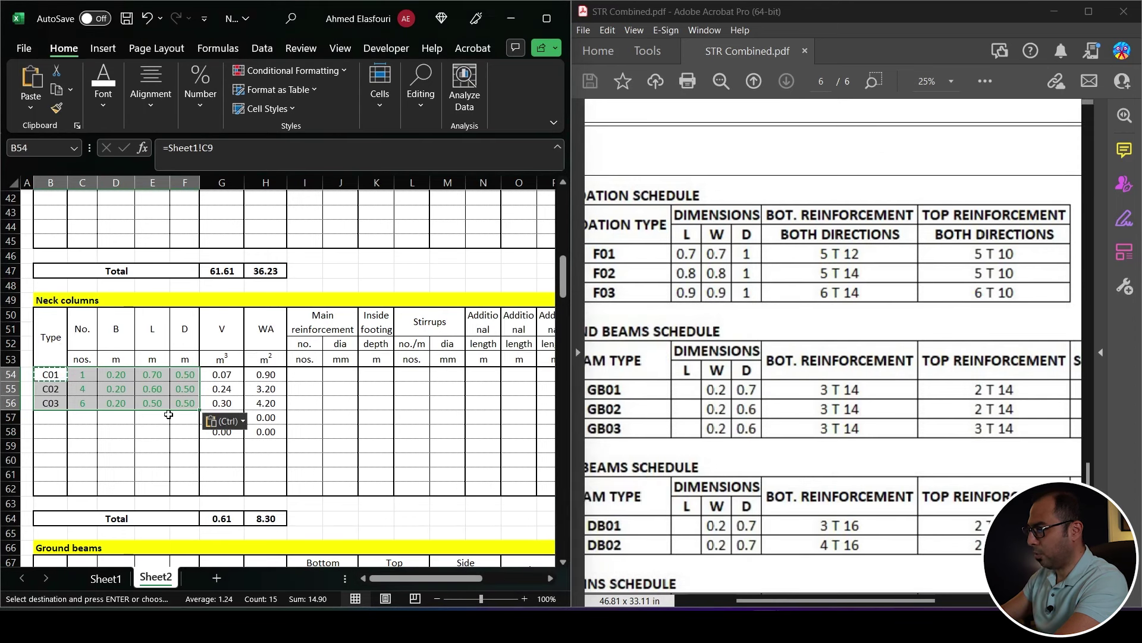
{"action": "key", "text": "Escape"}
Review the linked quantity, dimensions and volume formula in the C01 neck column row.
{"action": "key", "text": "Right"}
{"action": "key", "text": "Right"}
{"action": "key", "text": "Right"}
{"action": "key", "text": "Right"}
{"action": "key", "text": "Right"}
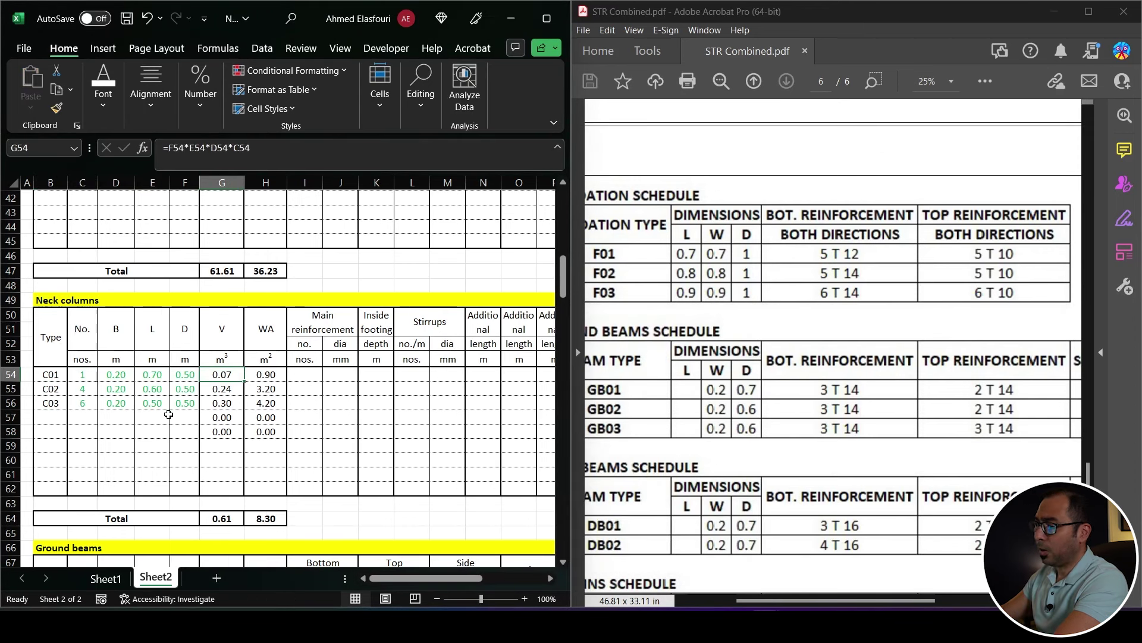
{"action": "key", "text": "Left"}
{"action": "key", "text": "Left"}
{"action": "key", "text": "Left"}
{"action": "key", "text": "Left"}
{"action": "key", "text": "Right"}
{"action": "key", "text": "Right"}
{"action": "key", "text": "Right"}
{"action": "key", "text": "Right"}
{"action": "key", "text": "Right"}
{"action": "key", "text": "Right"}
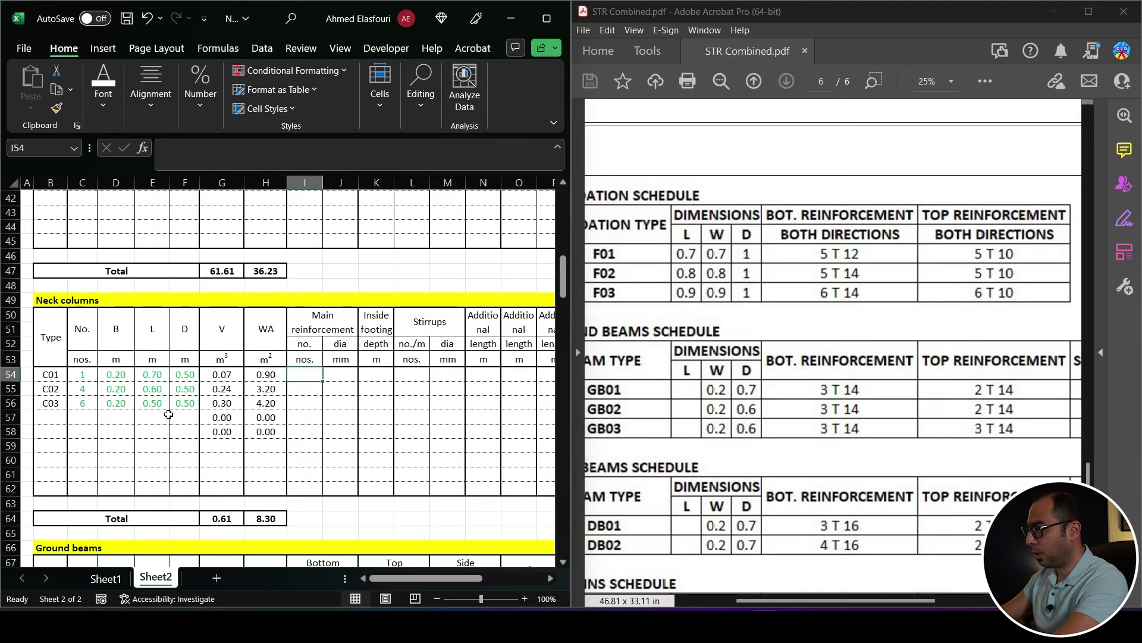
Find the columns schedule in the PDF and enter the C01 main reinforcement as 10 bars of 16 mm in row 54.
{"action": "scroll", "coordinate": [833, 417], "scroll_direction": "down", "scroll_amount": 2}
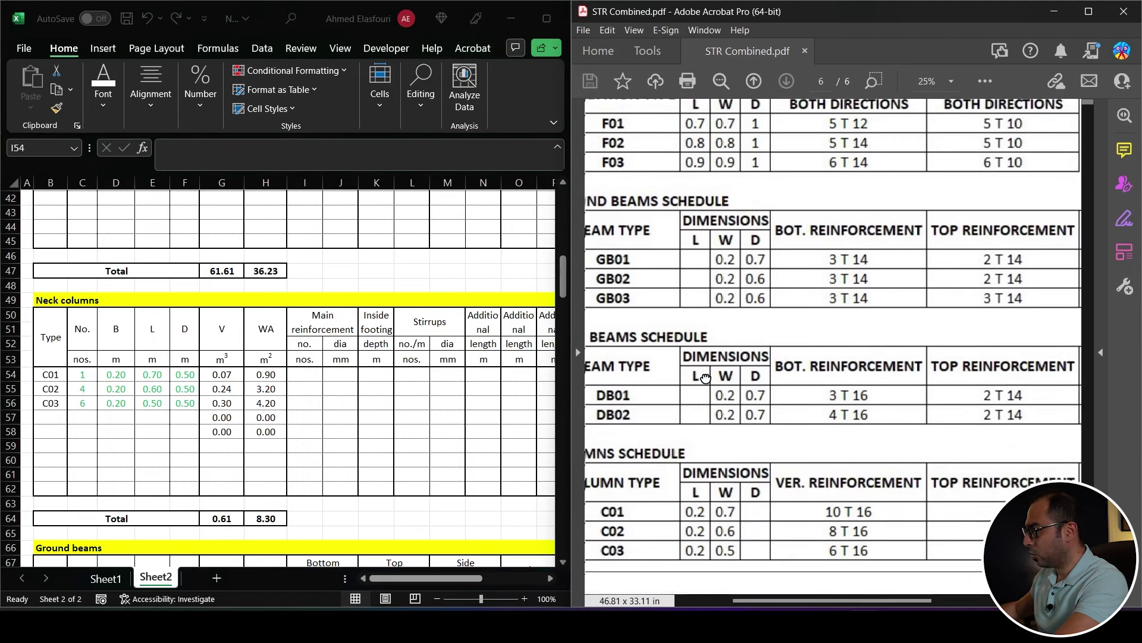
{"action": "left_click_drag", "start_coordinate": [811, 587], "coordinate": [849, 468]}
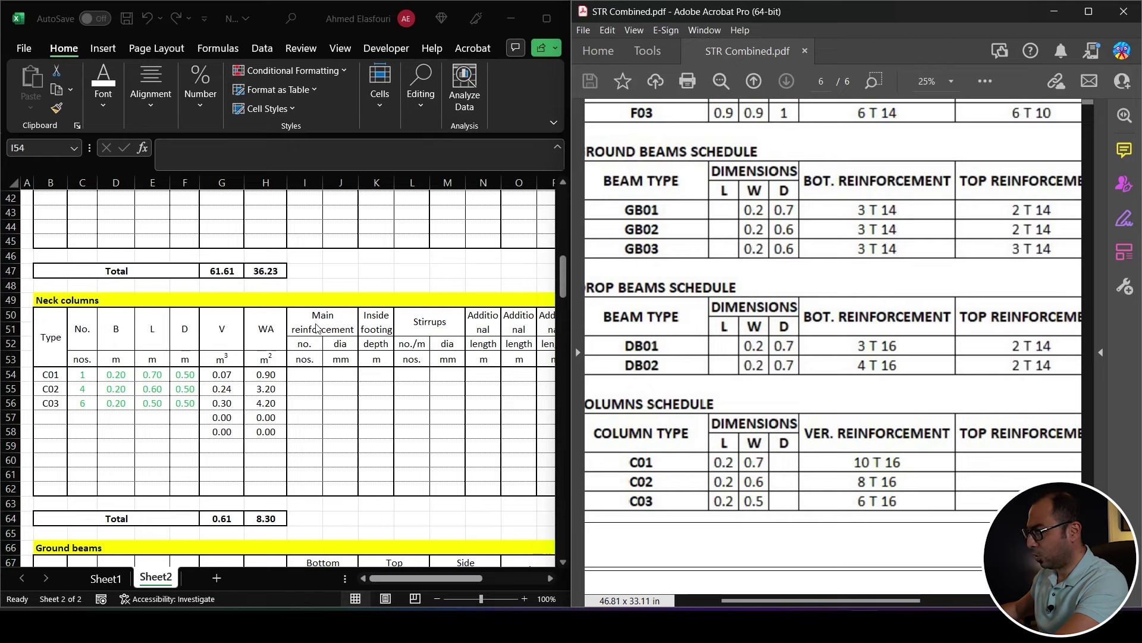
{"action": "left_click", "coordinate": [306, 375]}
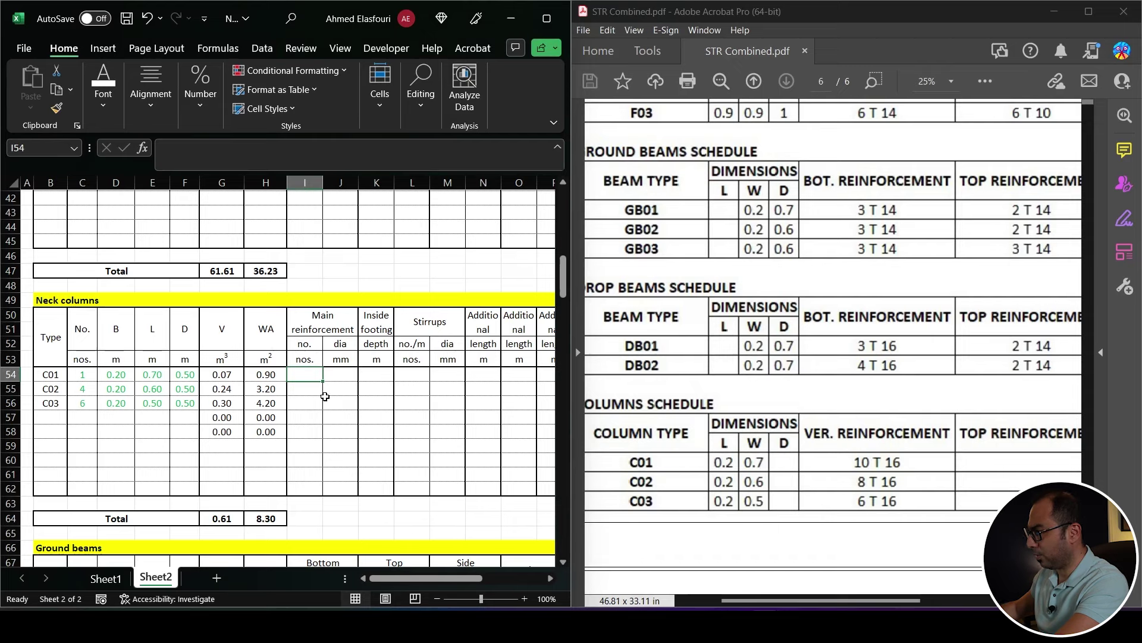
{"action": "type", "text": "10"}
{"action": "key", "text": "Tab"}
{"action": "type", "text": "16"}
{"action": "key", "text": "Return"}
Enter the main reinforcement as 8 bars of 16 mm for C02 and 6 bars of 16 mm for C03.
{"action": "type", "text": "8"}
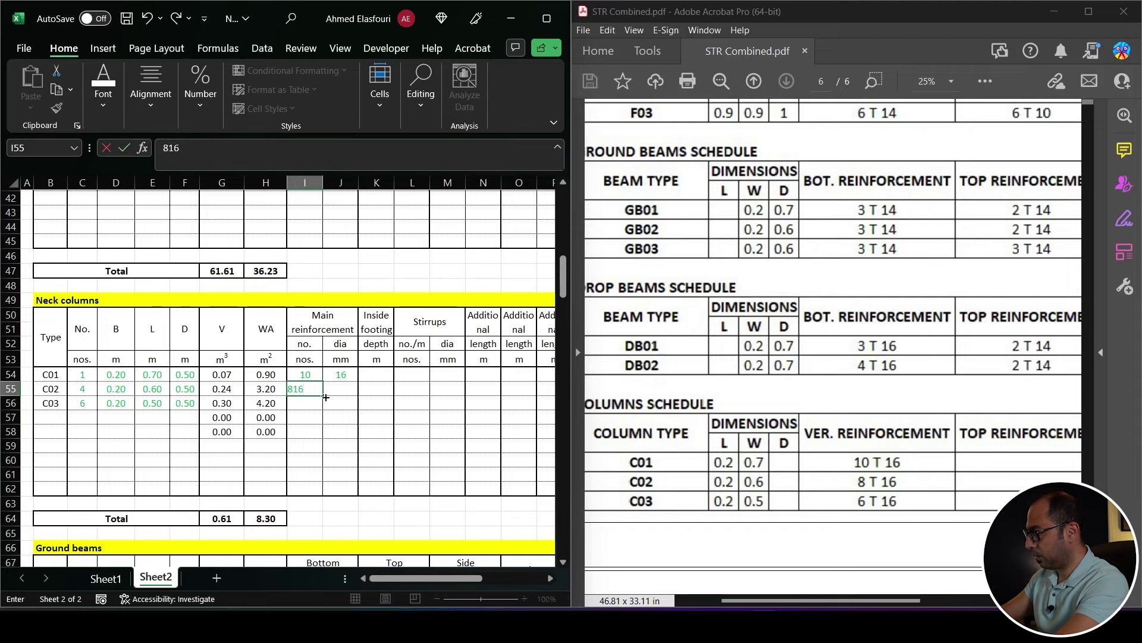
{"action": "key", "text": "BackSpace"}
{"action": "key", "text": "BackSpace"}
{"action": "key", "text": "Tab"}
{"action": "type", "text": "16"}
{"action": "key", "text": "Return"}
{"action": "type", "text": "6"}
{"action": "key", "text": "Tab"}
{"action": "type", "text": "16"}
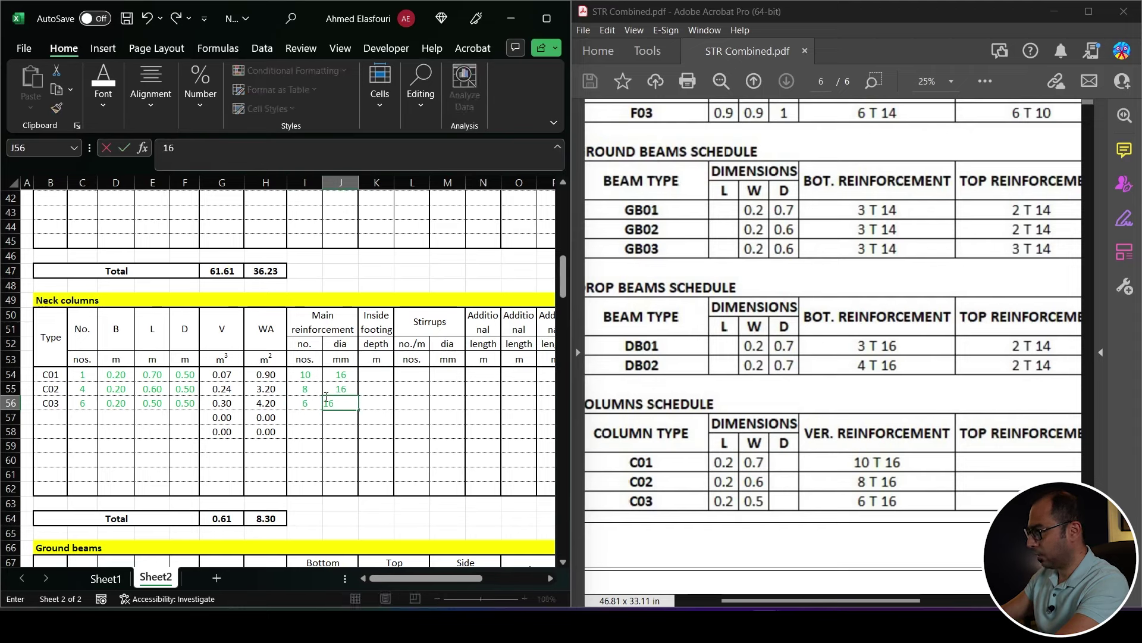
{"action": "key", "text": "Tab"}
Set the inside-footing depth of C01 to 0.5 m and copy it to C02 and C03 with Paste Special set to Formulas.
{"action": "key", "text": "Up"}
{"action": "key", "text": "Up"}
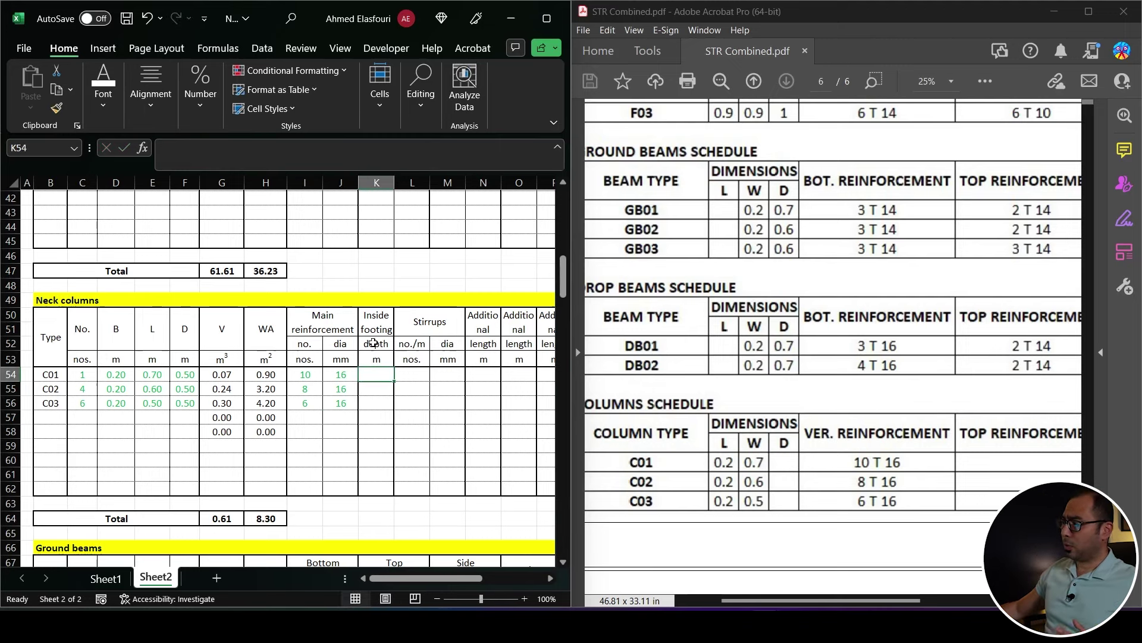
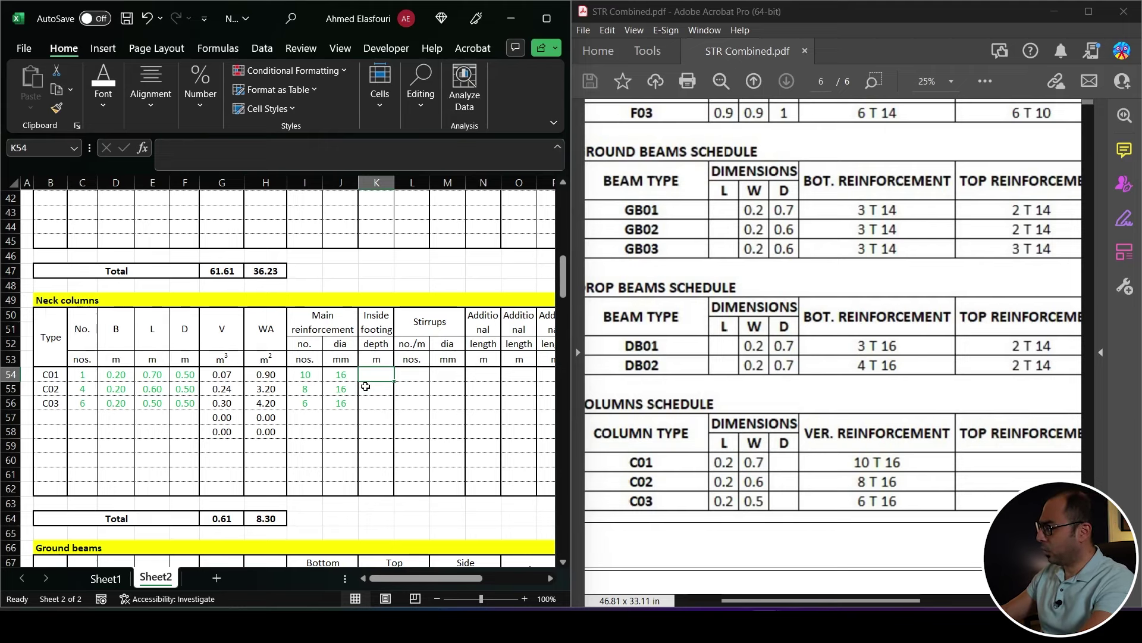
{"action": "type", "text": ".5"}
{"action": "key", "text": "ctrl+Return"}
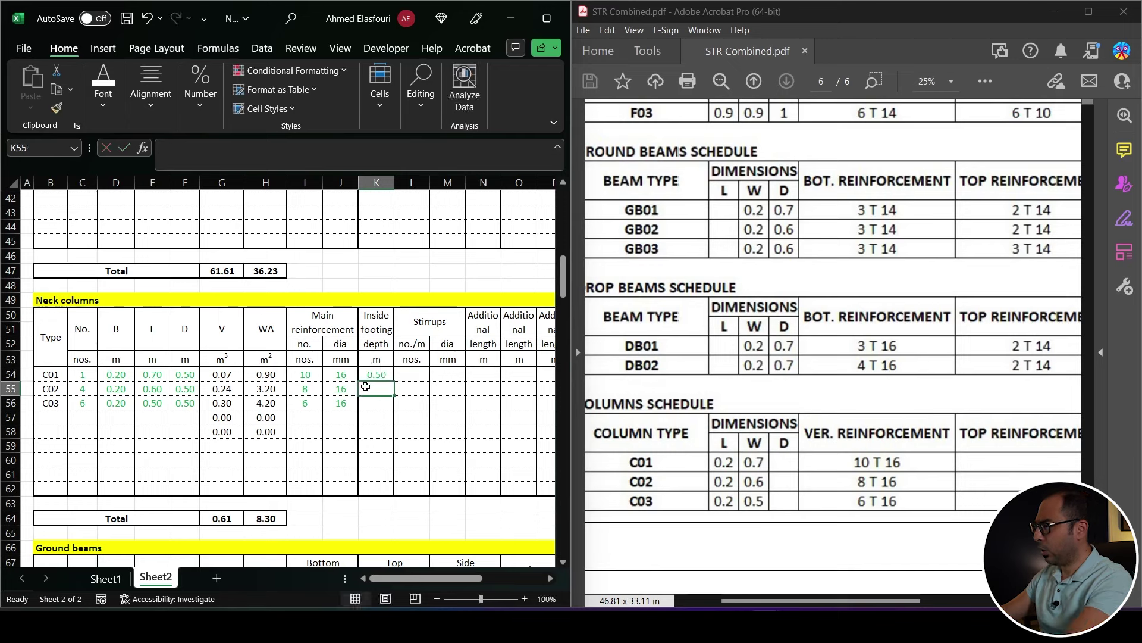
{"action": "key", "text": "ctrl+c"}
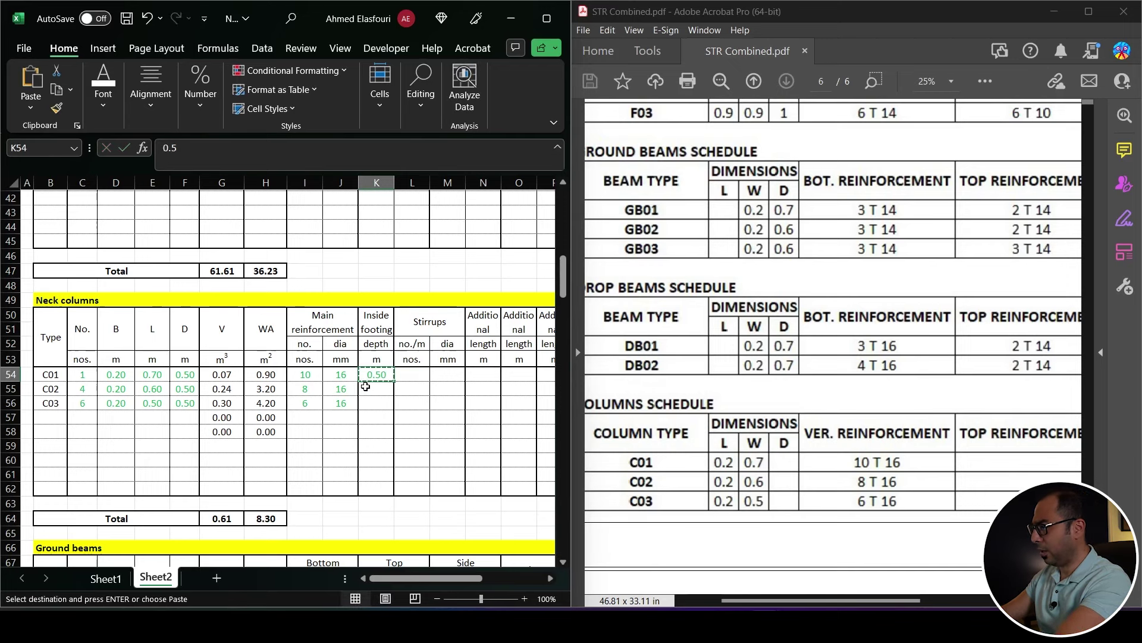
{"action": "left_click", "coordinate": [366, 387]}
{"action": "key", "text": "shift+Down"}
{"action": "key", "text": "ctrl+alt+v"}
{"action": "key", "text": "f"}
{"action": "key", "text": "Return"}
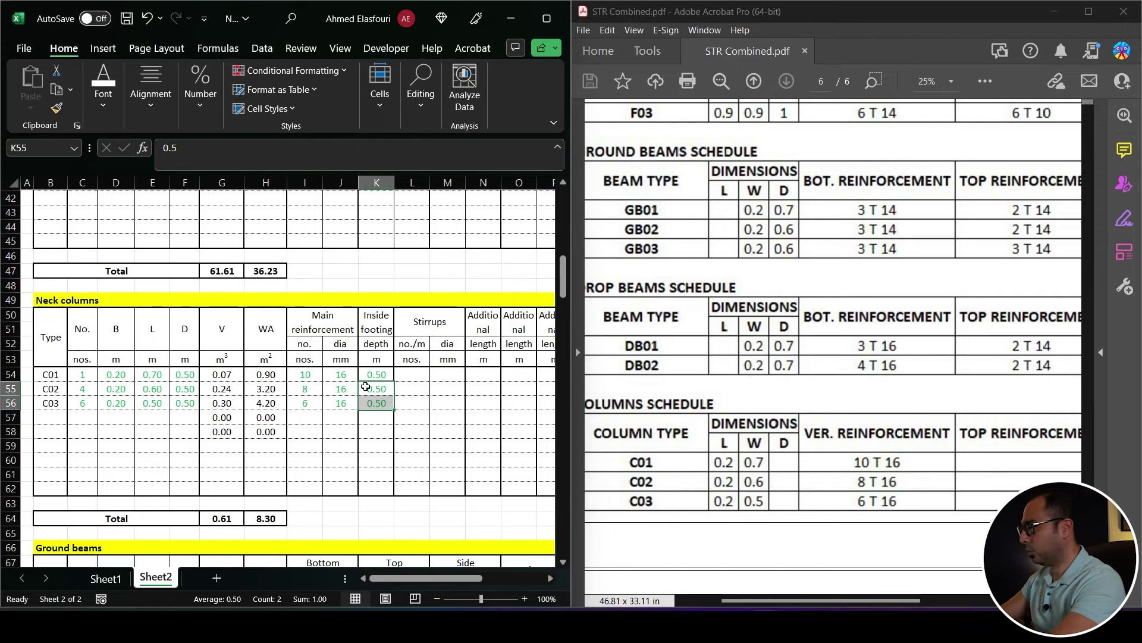
Find the column stirrups in the PDF schedule and enter 7 per metre of 10 mm for neck column C01.
{"action": "key", "text": "Up"}
{"action": "key", "text": "Right"}
{"action": "left_click_drag", "start_coordinate": [921, 500], "coordinate": [655, 472]}
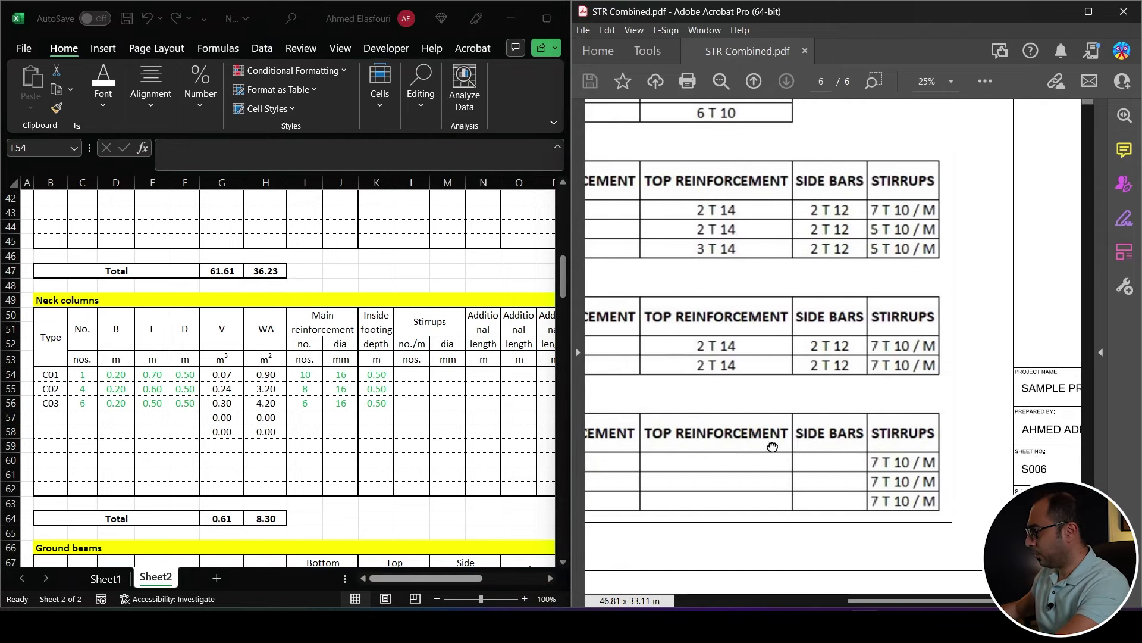
{"action": "left_click", "coordinate": [418, 376]}
{"action": "type", "text": "7"}
{"action": "key", "text": "Tab"}
{"action": "type", "text": "10"}
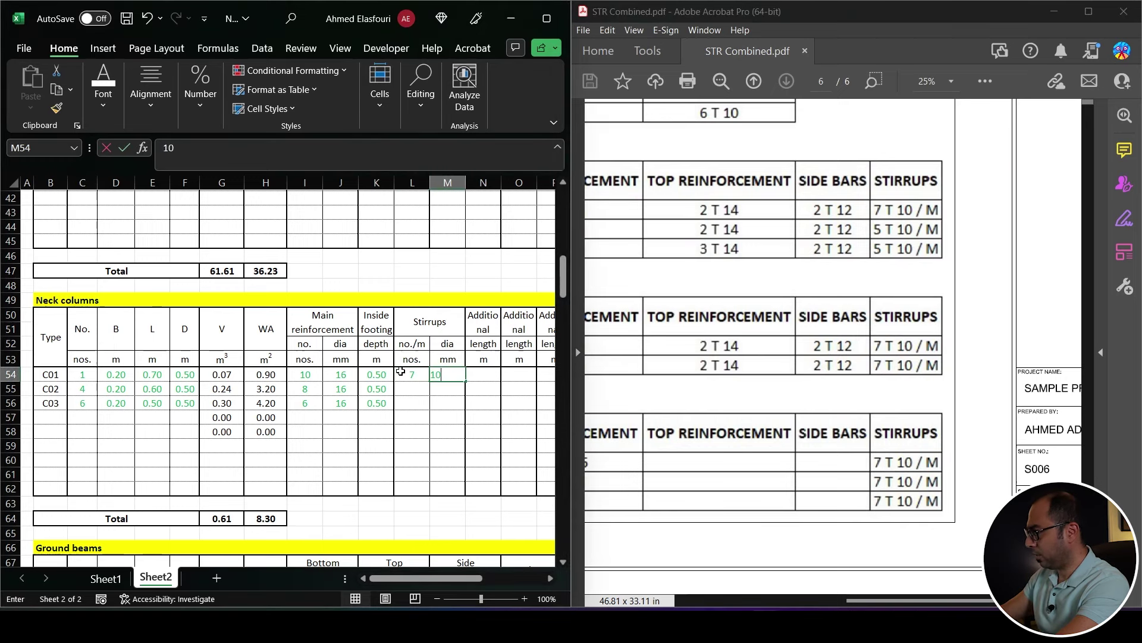
{"action": "key", "text": "ctrl+Return"}
Copy the C01 stirrup number and diameter to the C02 and C03 neck column rows.
{"action": "left_click", "coordinate": [401, 371], "text": "shift"}
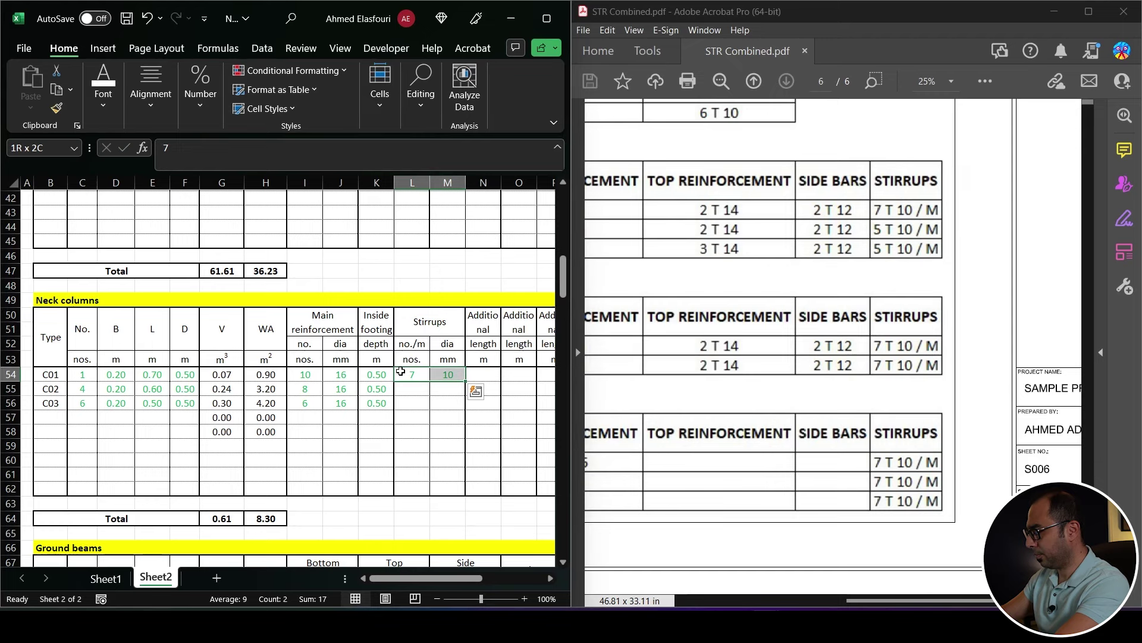
{"action": "key", "text": "ctrl+c"}
{"action": "left_click_drag", "start_coordinate": [412, 389], "coordinate": [448, 403]}
{"action": "key", "text": "Return"}
Review the calculated steel weights, steel ratios and form ratios of the neck columns C01 to C03.
{"action": "left_click_drag", "start_coordinate": [406, 577], "coordinate": [445, 581]}
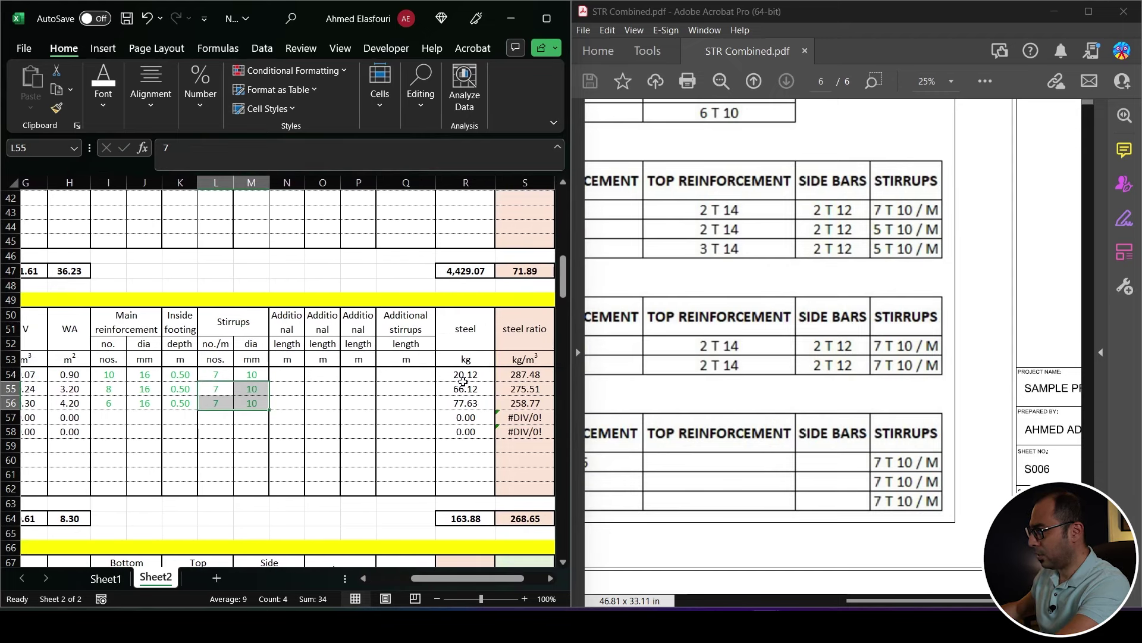
{"action": "left_click_drag", "start_coordinate": [463, 375], "coordinate": [459, 404]}
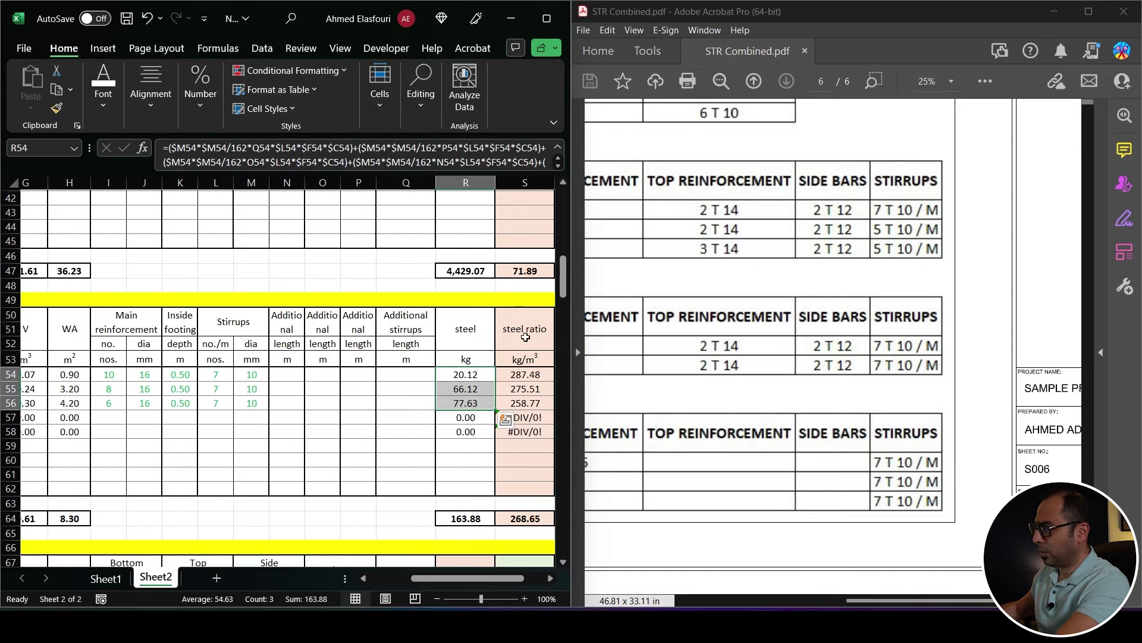
{"action": "left_click_drag", "start_coordinate": [467, 578], "coordinate": [479, 578]}
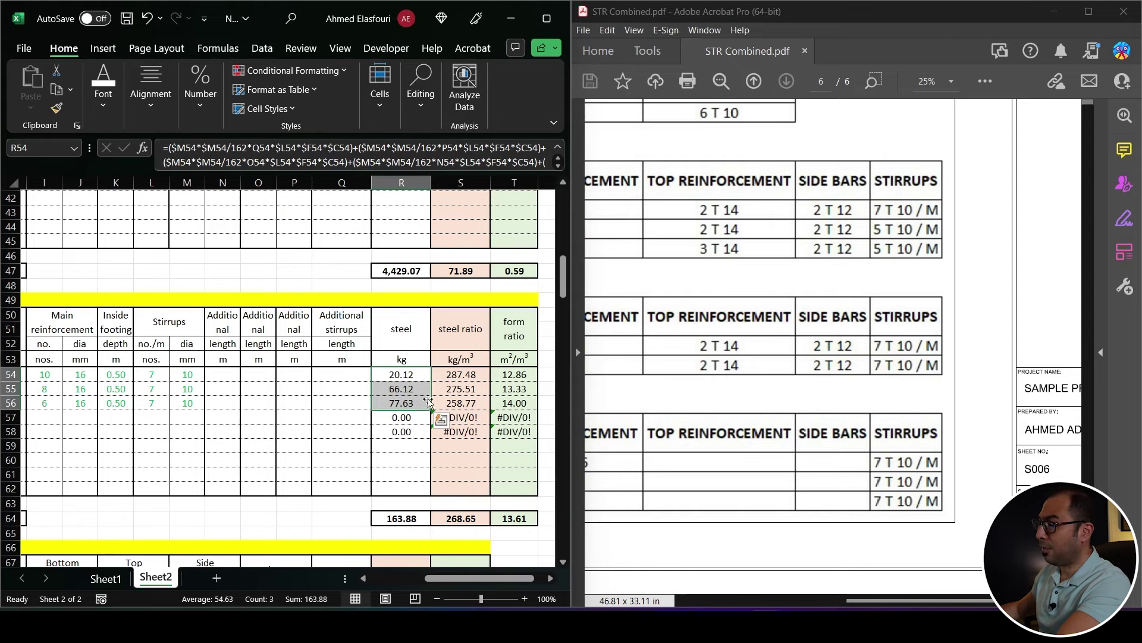
{"action": "left_click_drag", "start_coordinate": [440, 578], "coordinate": [391, 579]}
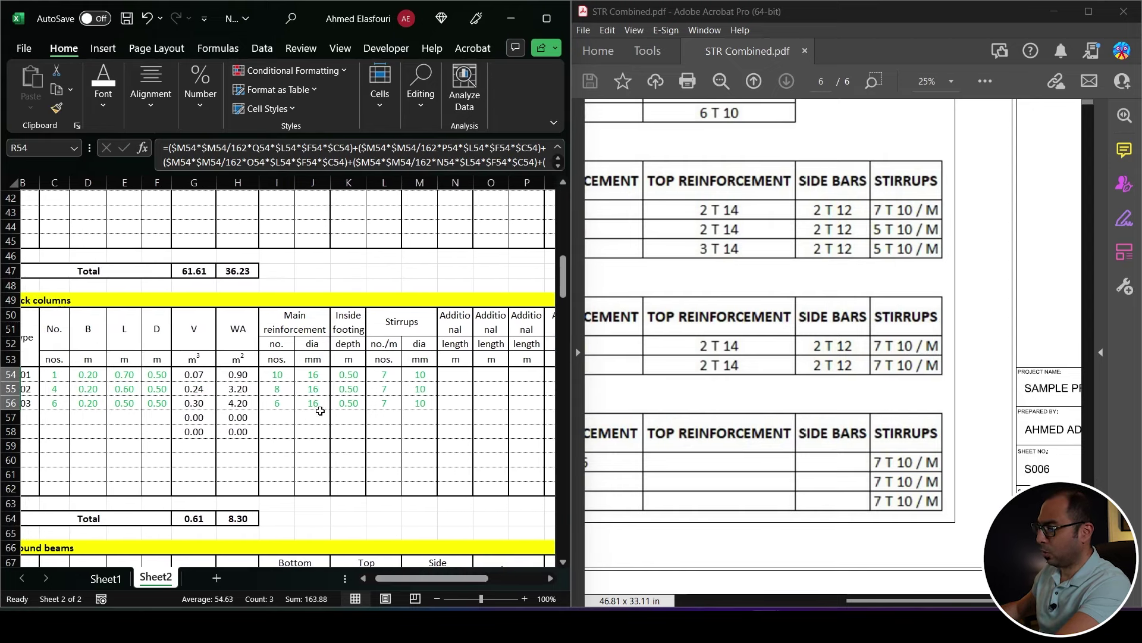
{"action": "left_click", "coordinate": [348, 379]}
Link the C01 neck column cell M9 in Sheet1's STEEL column to the steel weight in Sheet2!R54.
{"action": "key", "text": "ctrl+Page_Up"}
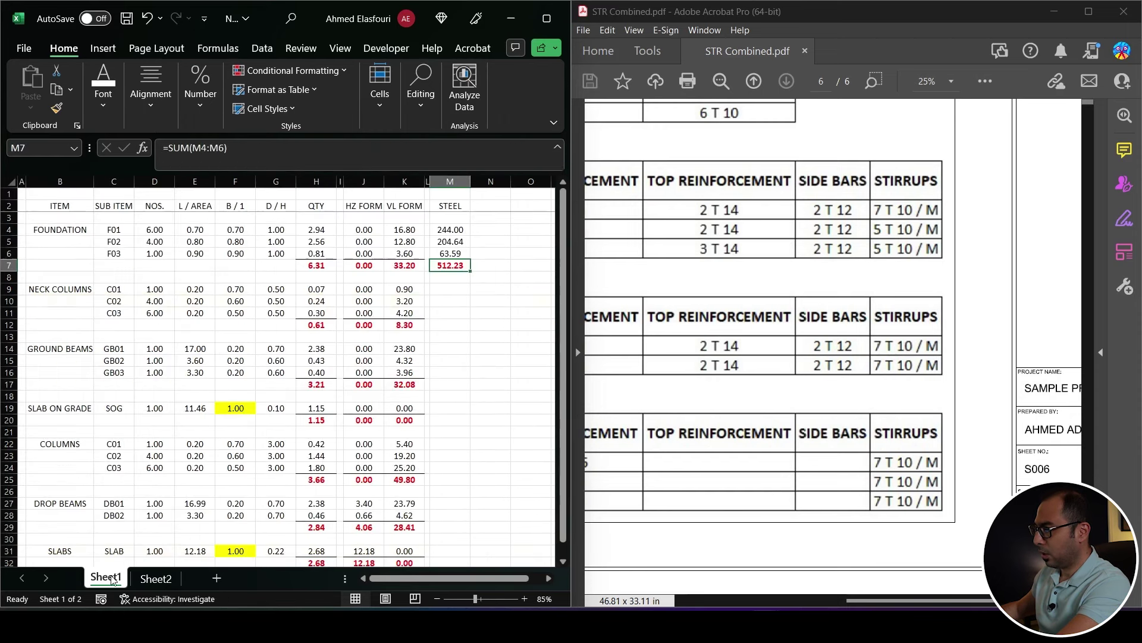
{"action": "left_click", "coordinate": [440, 289]}
{"action": "type", "text": "="}
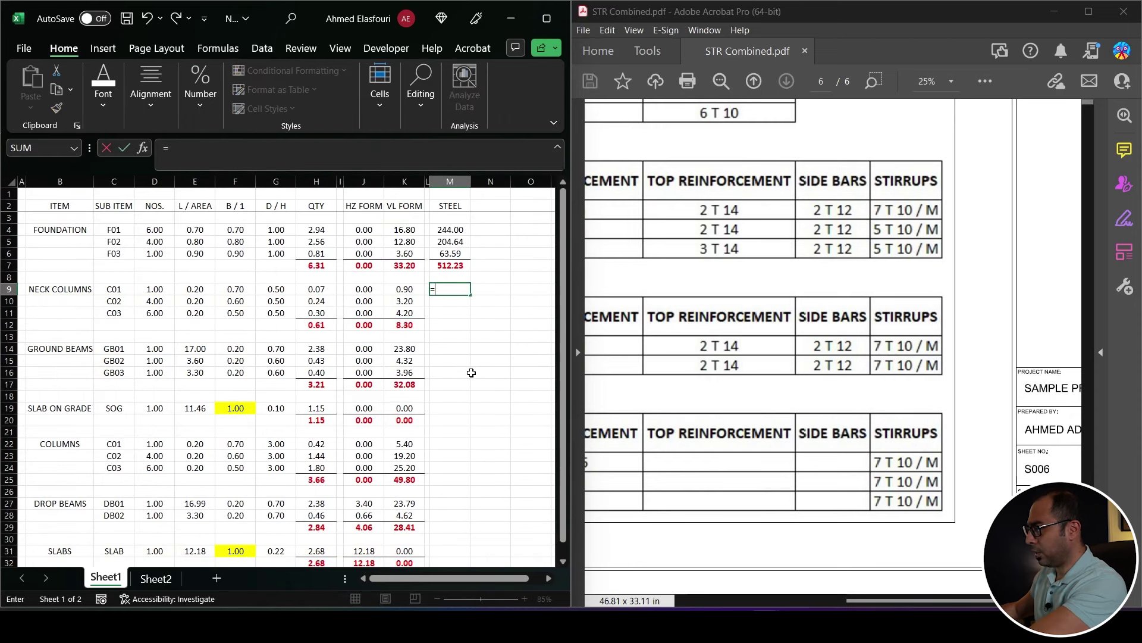
{"action": "left_click", "coordinate": [156, 578]}
{"action": "left_click_drag", "start_coordinate": [409, 581], "coordinate": [470, 581]}
{"action": "left_click", "coordinate": [433, 387]}
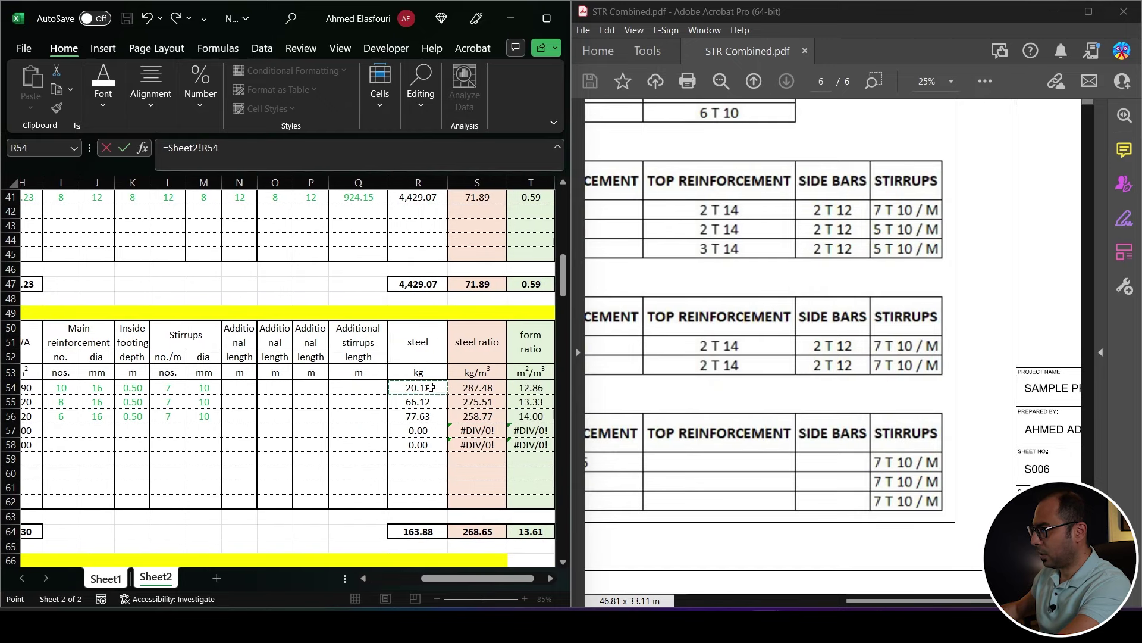
{"action": "key", "text": "Return"}
Fill the steel link down to C02 and C03 and total the neck columns in M12 with =SUM(M9:M11).
{"action": "key", "text": "ctrl+d"}
{"action": "key", "text": "Down"}
{"action": "key", "text": "ctrl+d"}
{"action": "key", "text": "Down"}
{"action": "key", "text": "alt+equal"}
{"action": "key", "text": "ctrl+Return"}
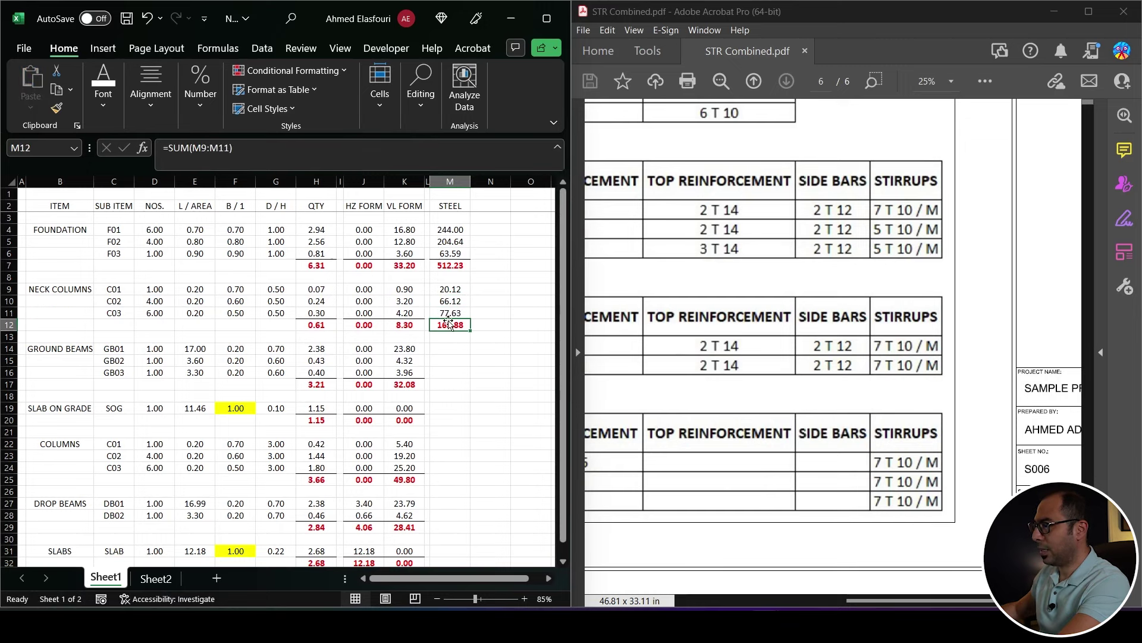
Clear the sample types, quantities, dimensions and reinforcement values from rows 71 to 75 of Sheet2's Ground beams table.
{"action": "left_click", "coordinate": [155, 578]}
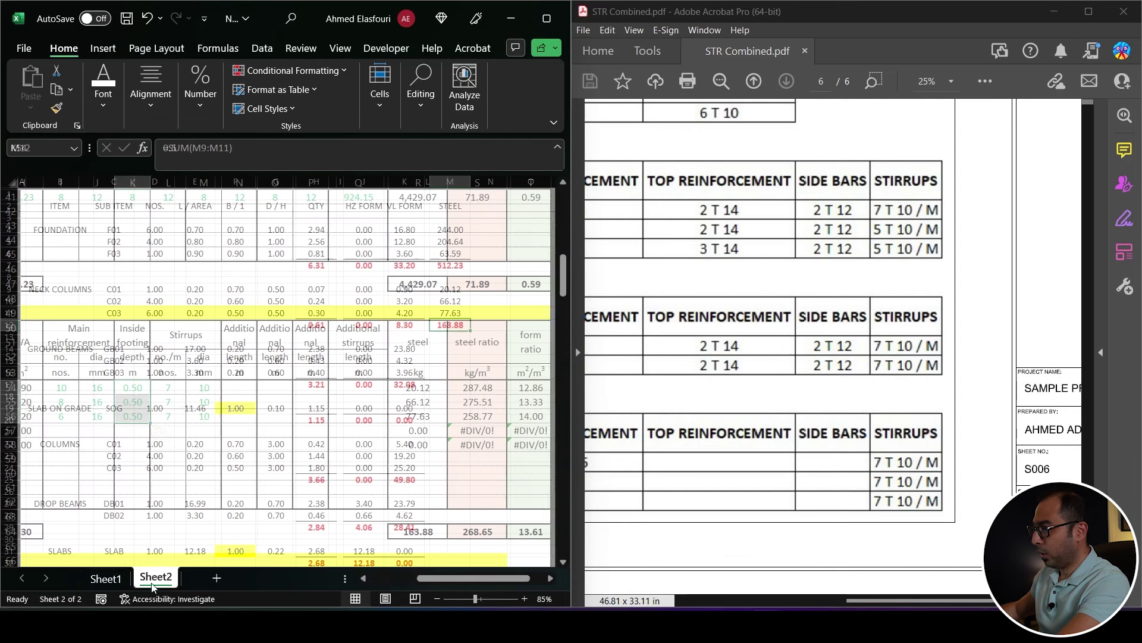
{"action": "scroll", "coordinate": [268, 369], "scroll_direction": "left", "scroll_amount": 5}
{"action": "left_click_drag", "start_coordinate": [51, 378], "coordinate": [185, 438]}
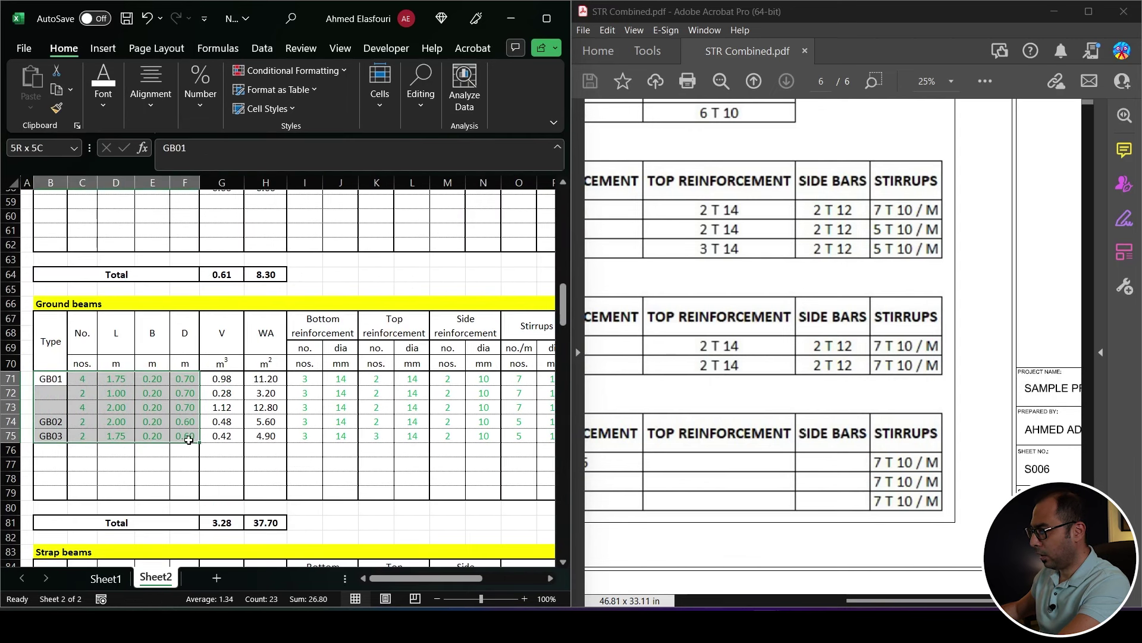
{"action": "key", "text": "Delete"}
{"action": "left_click", "coordinate": [305, 380]}
{"action": "left_click_drag", "start_coordinate": [306, 384], "coordinate": [550, 437]}
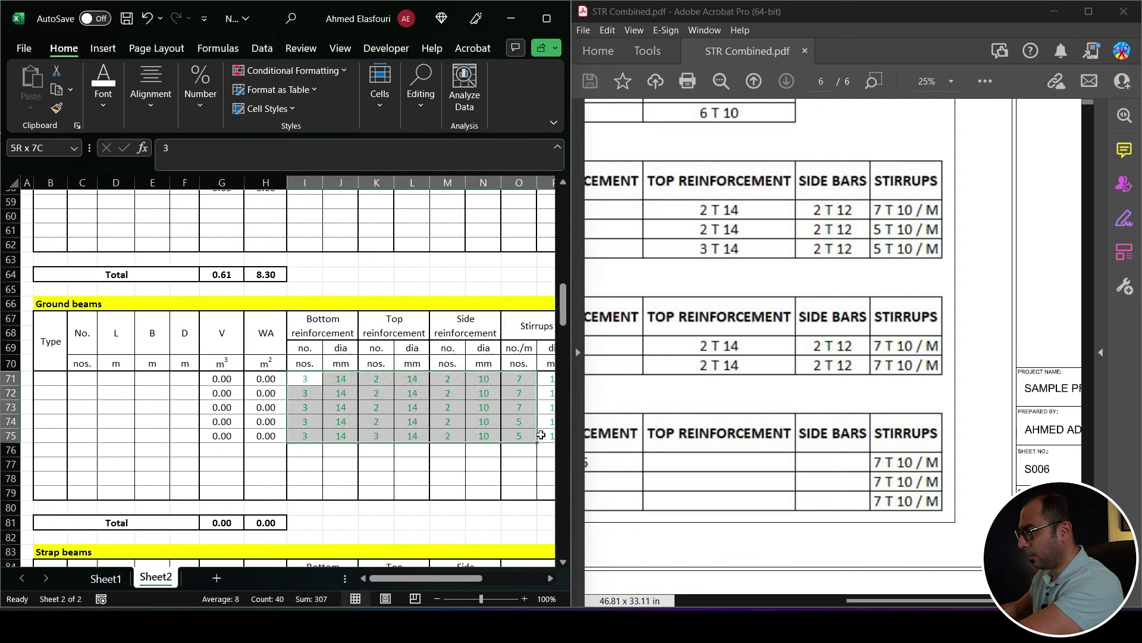
{"action": "key", "text": "Delete"}
Link B71 to the GB01 sub item in Sheet1 and copy the link across B71:F73 for types, quantities and dimensions.
{"action": "left_click", "coordinate": [53, 381]}
{"action": "type", "text": "="}
{"action": "left_click", "coordinate": [109, 578]}
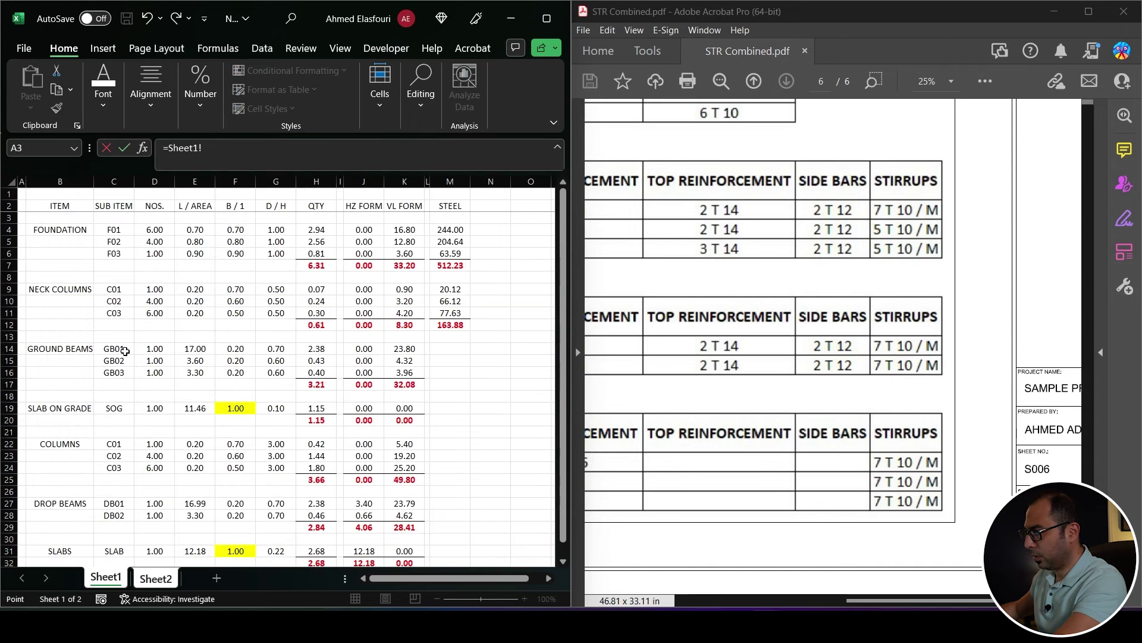
{"action": "left_click", "coordinate": [116, 351]}
{"action": "key", "text": "Return"}
{"action": "key", "text": "ctrl+c"}
{"action": "left_click", "coordinate": [185, 407], "text": "shift"}
{"action": "key", "text": "Return"}
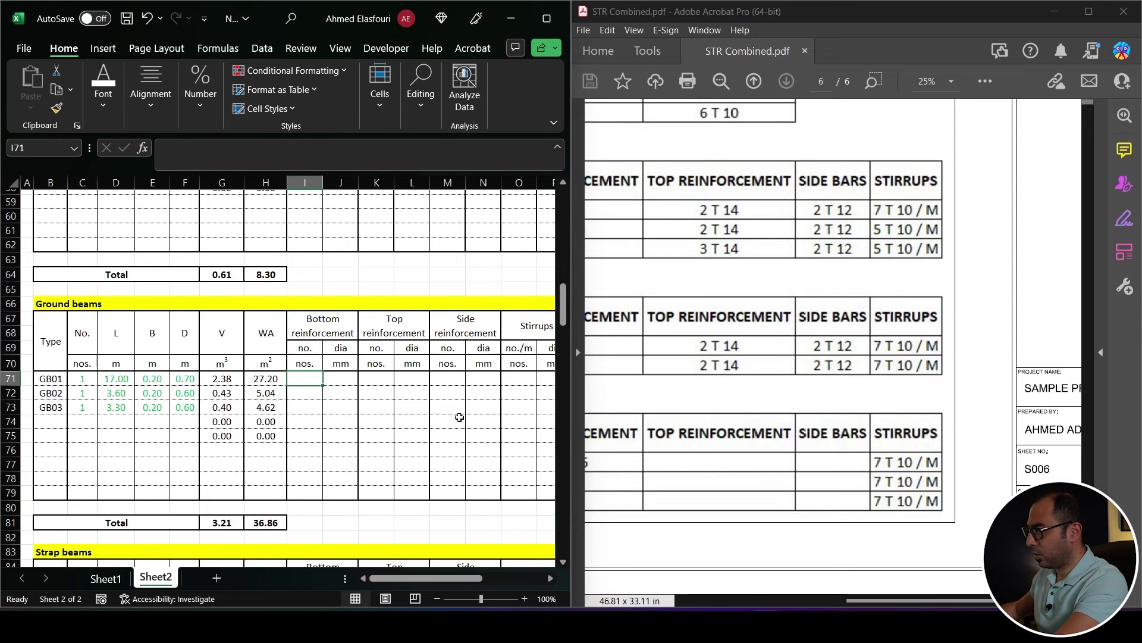
Find the ground beams schedule in the PDF and enter GB01's bottom reinforcement as 3 bars of 14 mm and top as 2 of 14 mm.
{"action": "left_click", "coordinate": [861, 395]}
{"action": "scroll", "coordinate": [844, 400], "scroll_direction": "up", "scroll_amount": 5}
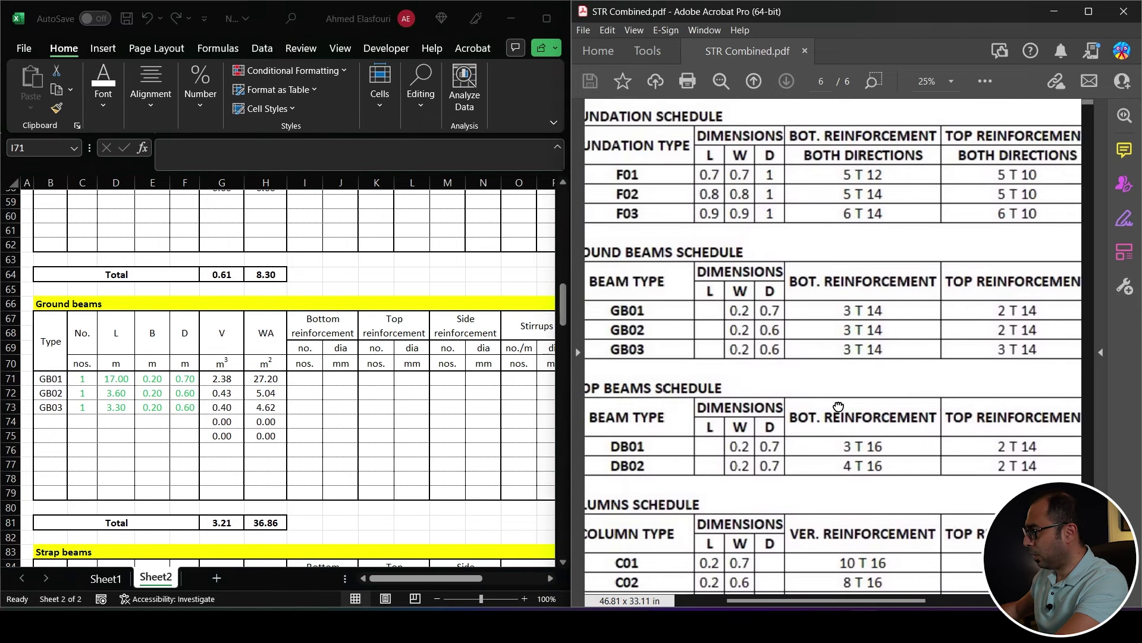
{"action": "left_click", "coordinate": [300, 384]}
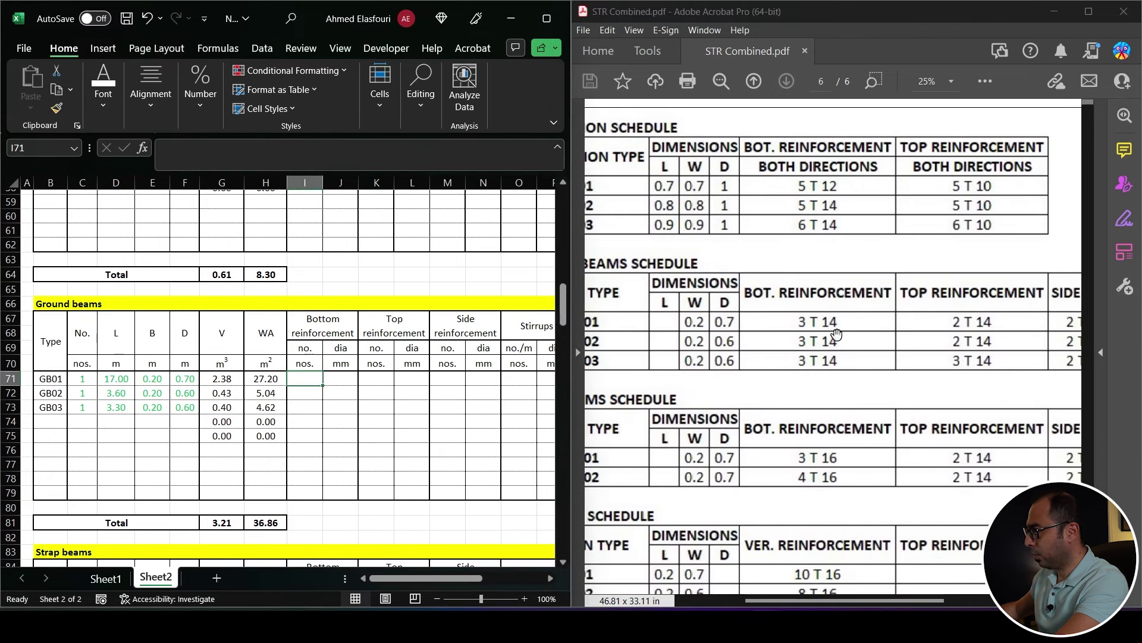
{"action": "type", "text": "3"}
{"action": "key", "text": "Tab"}
{"action": "type", "text": "14"}
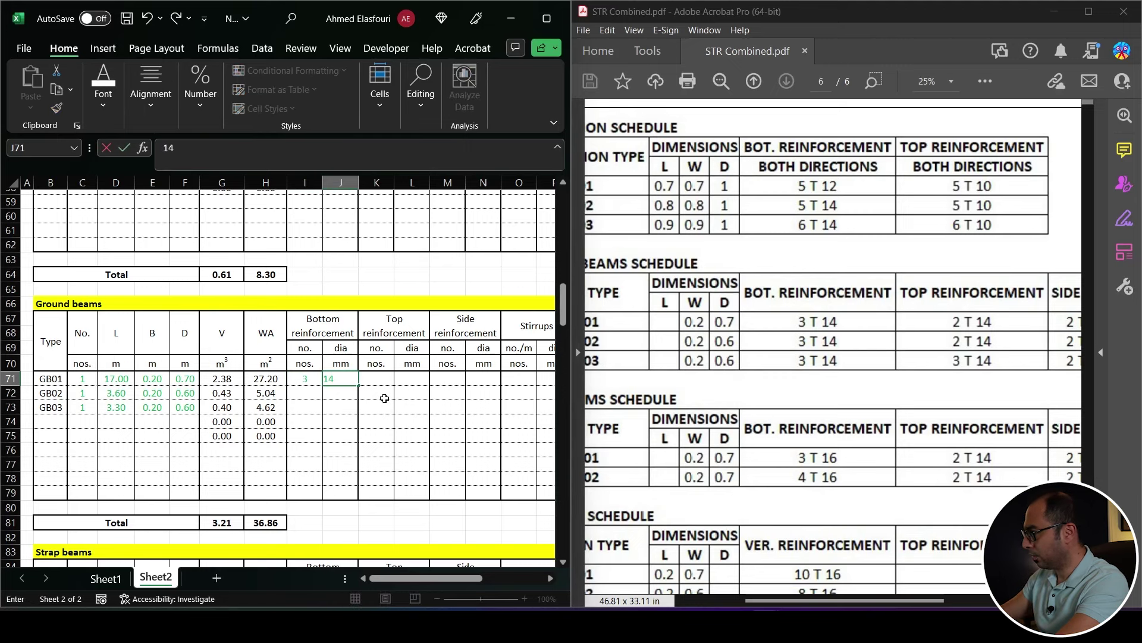
{"action": "key", "text": "Tab"}
{"action": "type", "text": "2"}
{"action": "key", "text": "Tab"}
{"action": "type", "text": "14"}
{"action": "key", "text": "Tab"}
Enter GB01's side reinforcement as 2 bars of 12 mm and its stirrups as 7 per metre of 10 mm.
{"action": "left_click_drag", "start_coordinate": [950, 355], "coordinate": [763, 366]}
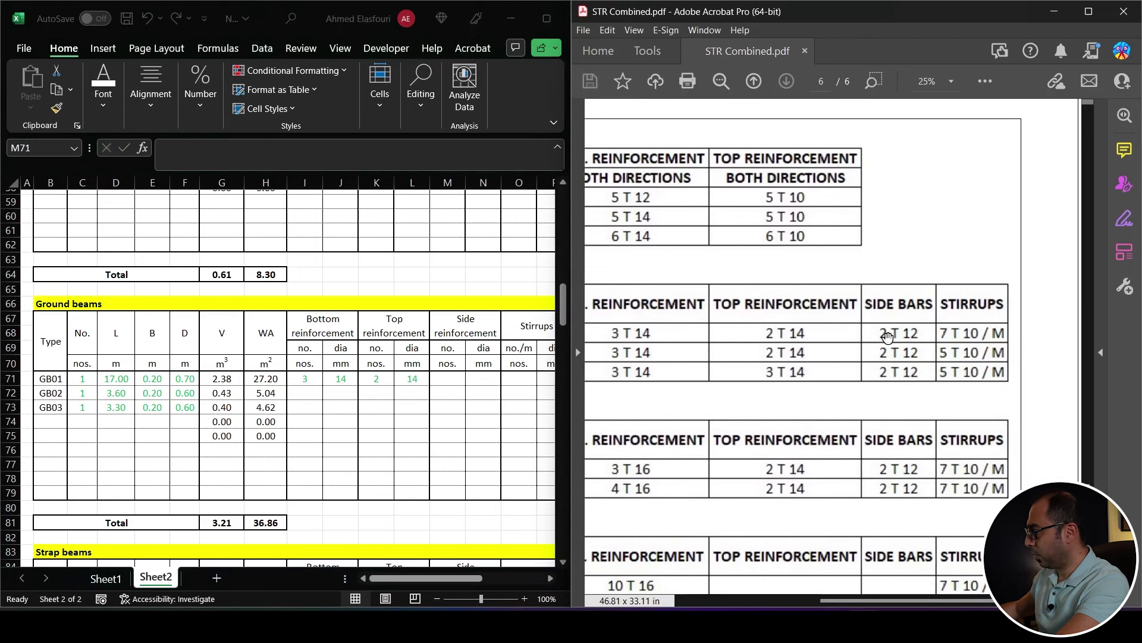
{"action": "left_click", "coordinate": [457, 382]}
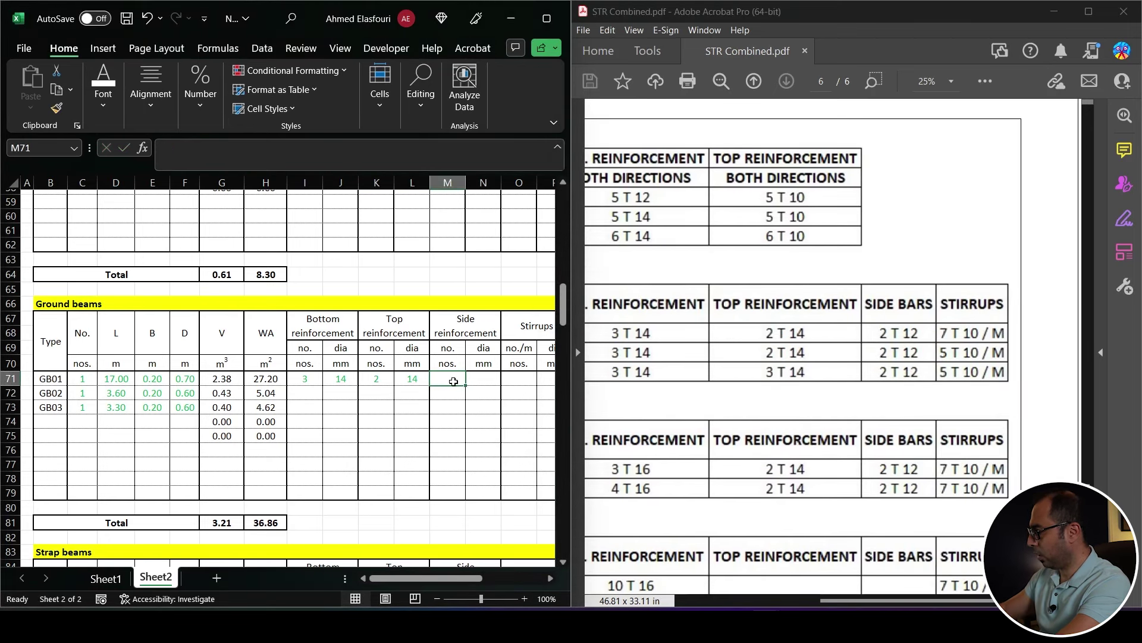
{"action": "type", "text": "2"}
{"action": "key", "text": "Tab"}
{"action": "type", "text": "12"}
{"action": "key", "text": "Tab"}
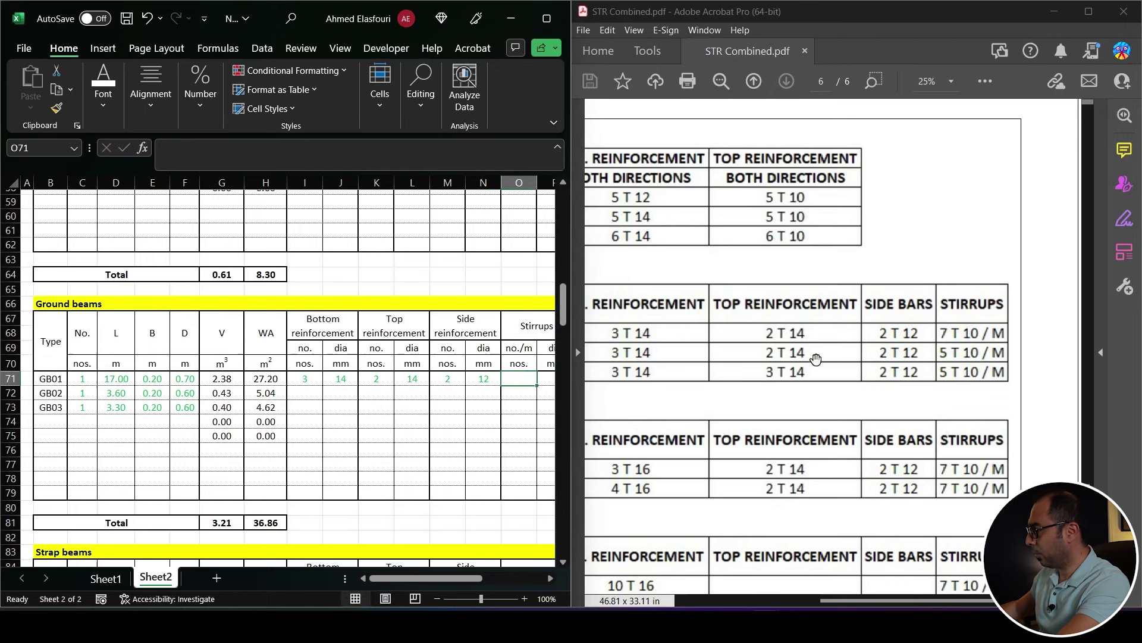
{"action": "type", "text": "7"}
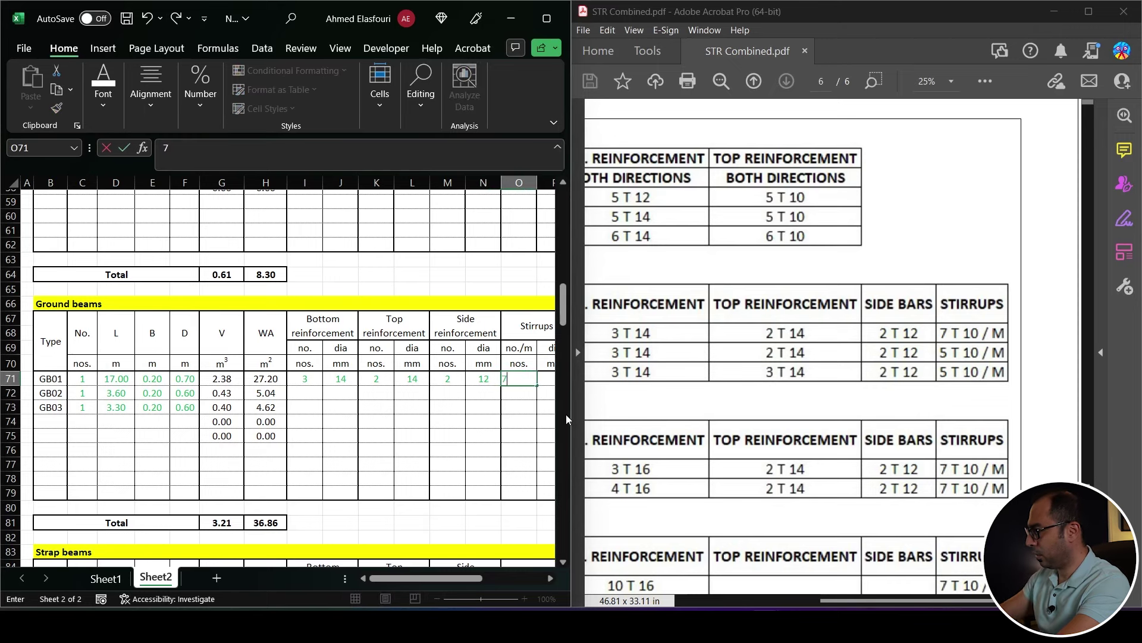
{"action": "key", "text": "Tab"}
{"action": "type", "text": "10"}
{"action": "key", "text": "Tab"}
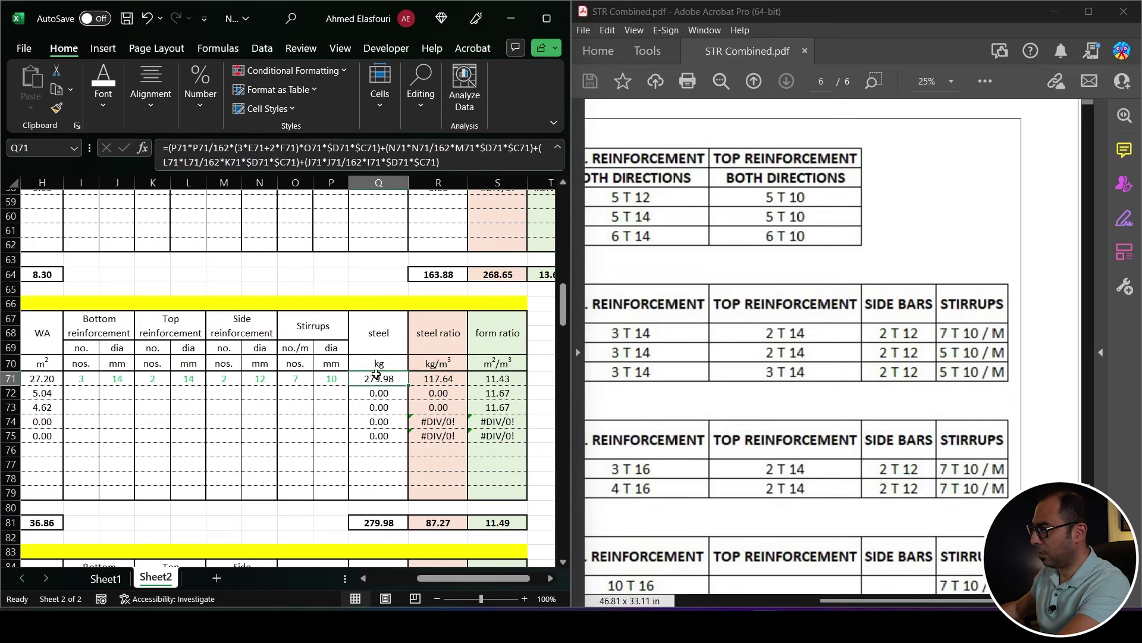
Check GB02 in the PDF schedule and copy all GB01 reinforcement to row 72 with Paste Special set to Values.
{"action": "left_click_drag", "start_coordinate": [473, 578], "coordinate": [422, 578]}
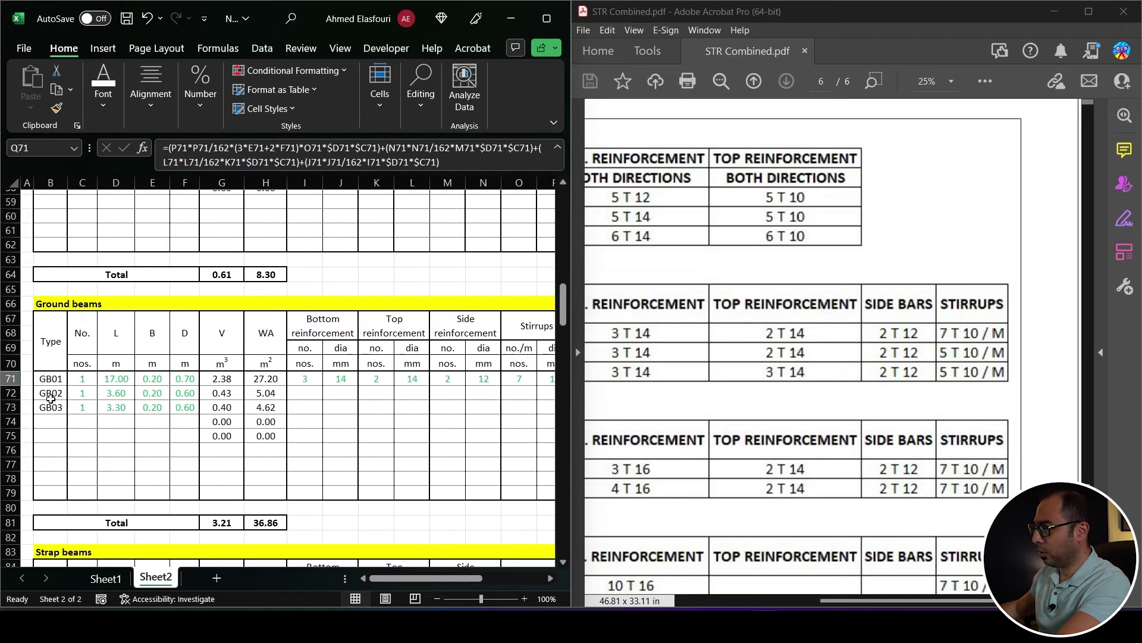
{"action": "left_click", "coordinate": [285, 392]}
{"action": "left_click_drag", "start_coordinate": [649, 392], "coordinate": [808, 401]}
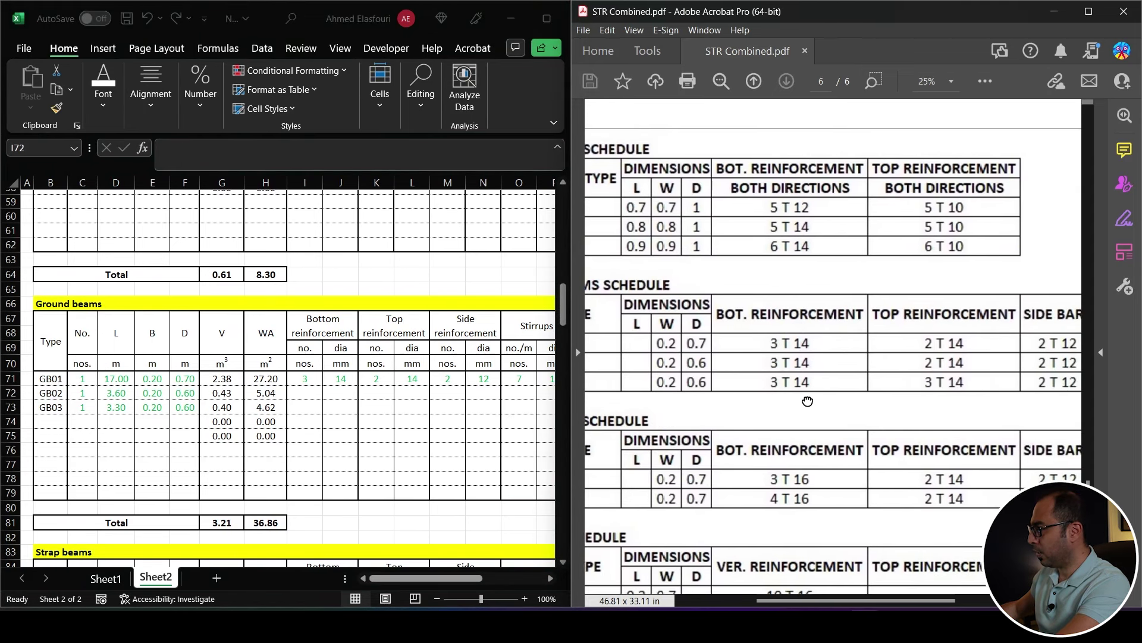
{"action": "left_click_drag", "start_coordinate": [300, 379], "coordinate": [473, 373]}
{"action": "scroll", "coordinate": [833, 334], "scroll_direction": "right", "scroll_amount": 3}
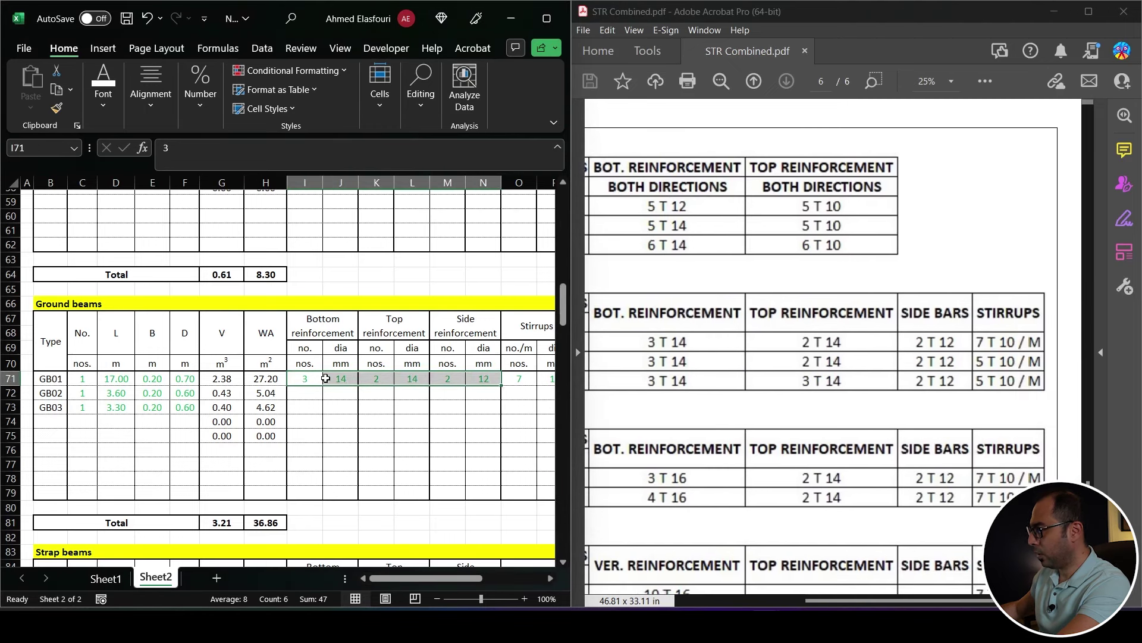
{"action": "key", "text": "shift+Right"}
{"action": "key", "text": "shift+Right"}
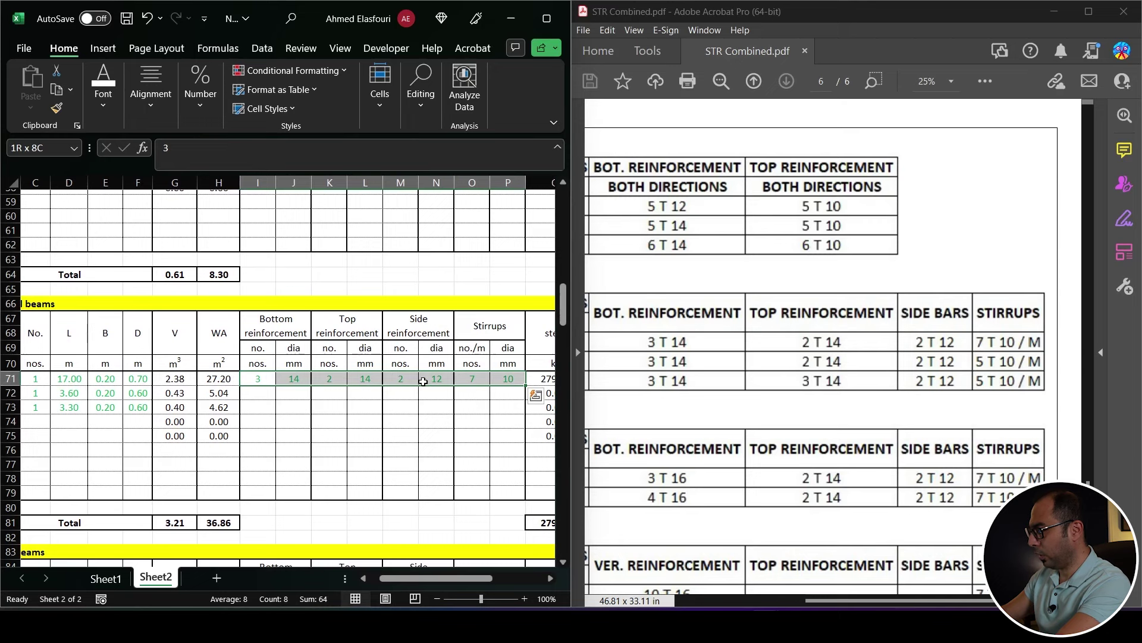
{"action": "key", "text": "ctrl+c"}
{"action": "key", "text": "Down"}
{"action": "key", "text": "ctrl+v"}
{"action": "key", "text": "alt+e"}
{"action": "key", "text": "s"}
{"action": "key", "text": "v"}
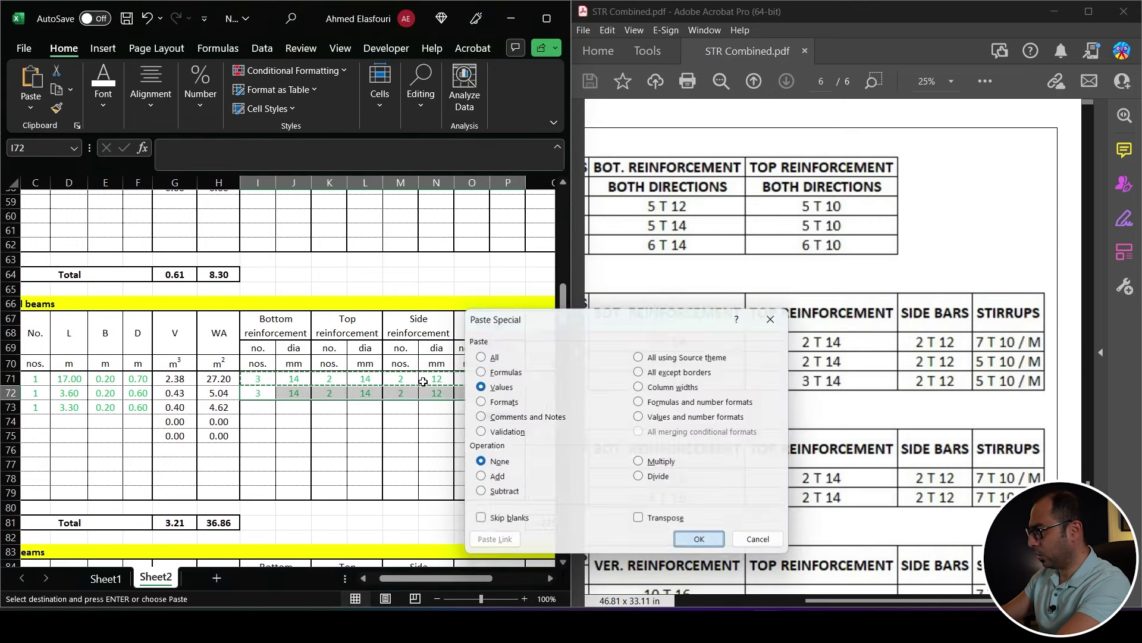
{"action": "key", "text": "Return"}
{"action": "key", "text": "Escape"}
Set the number of GB02 stirrups to 5 per metre.
{"action": "key", "text": "Right"}
{"action": "key", "text": "Right"}
{"action": "key", "text": "Right"}
{"action": "key", "text": "Right"}
{"action": "key", "text": "Right"}
{"action": "key", "text": "Right"}
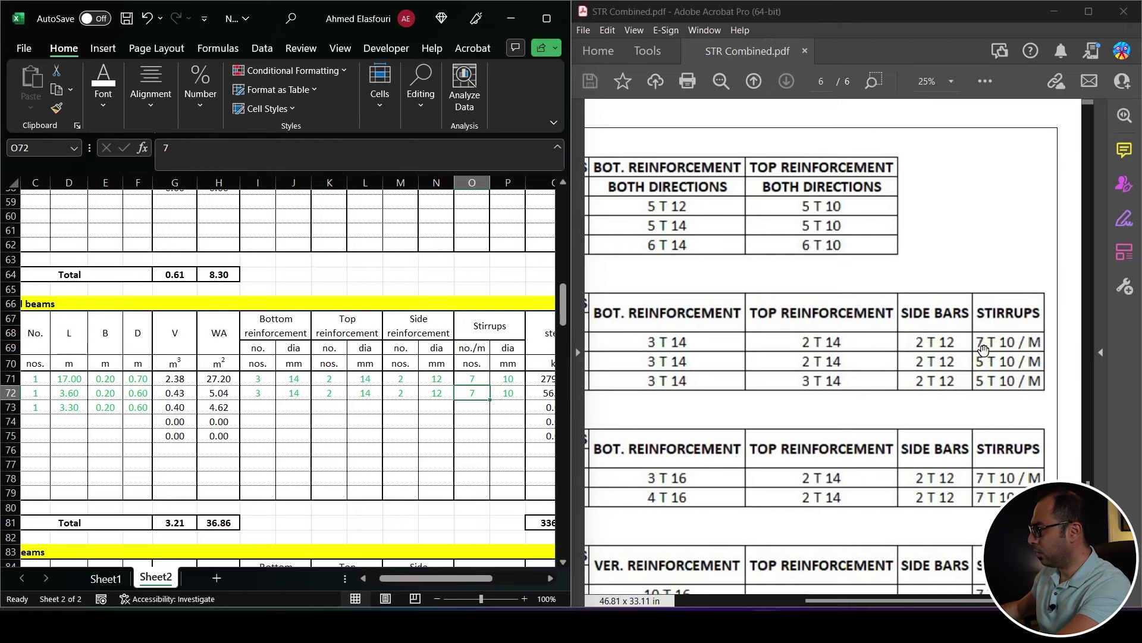
{"action": "type", "text": "5"}
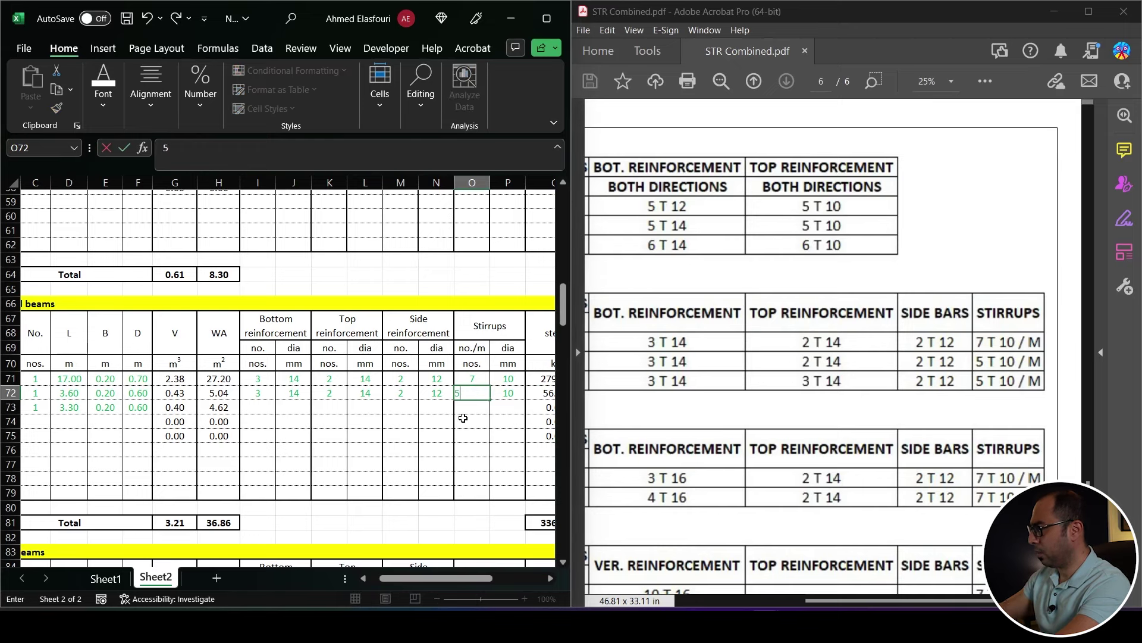
{"action": "key", "text": "Return"}
Enter both the bottom and top reinforcement of GB03 as 3 bars of 14 mm.
{"action": "left_click_drag", "start_coordinate": [595, 416], "coordinate": [684, 422]}
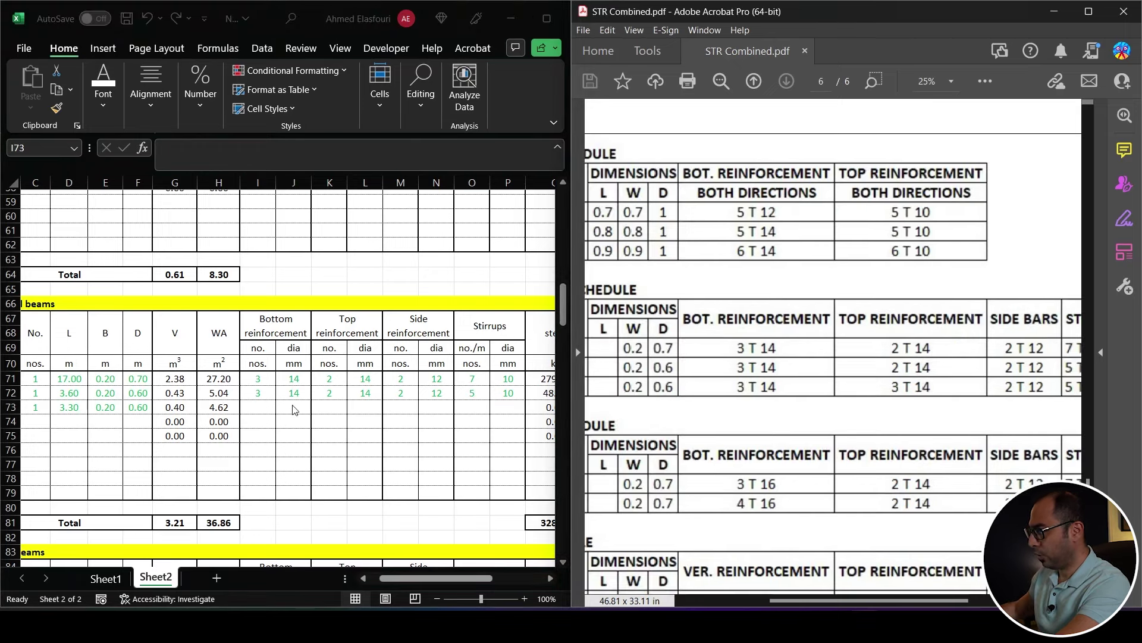
{"action": "left_click", "coordinate": [259, 407]}
{"action": "type", "text": "3\t14\t3\t14"}
Copy the side reinforcement and stirrups of GB02 to the GB03 row and check the ground beam steel weights.
{"action": "scroll", "coordinate": [822, 403], "scroll_direction": "right", "scroll_amount": 3}
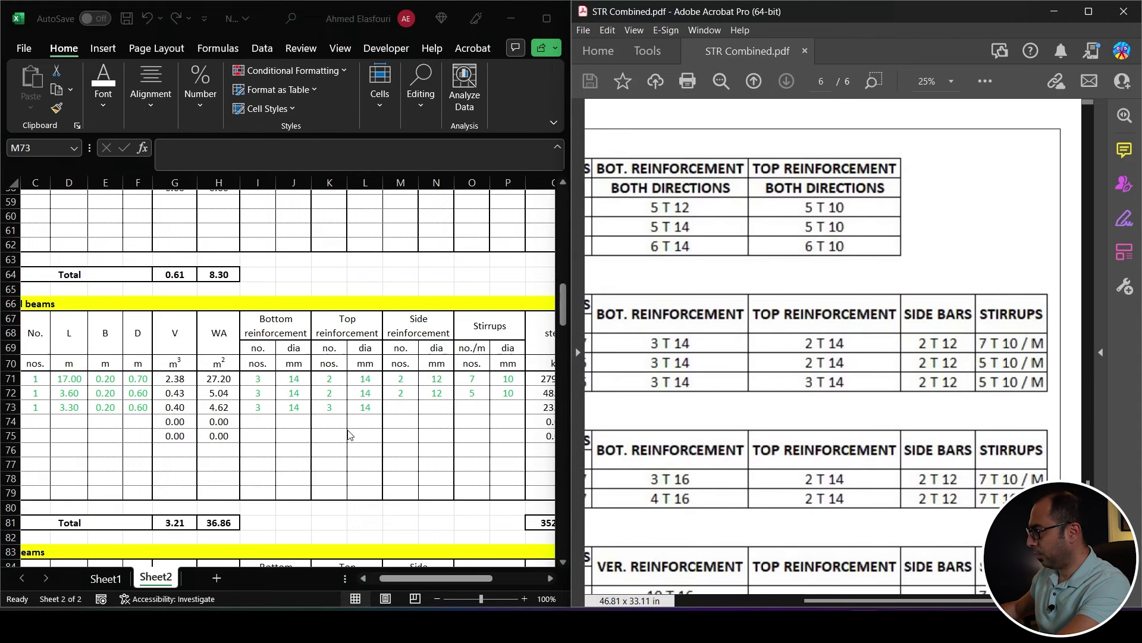
{"action": "left_click", "coordinate": [400, 407]}
{"action": "left_click_drag", "start_coordinate": [401, 393], "coordinate": [499, 393]}
{"action": "key", "text": "ctrl+c"}
{"action": "left_click", "coordinate": [409, 409]}
{"action": "key", "text": "Return"}
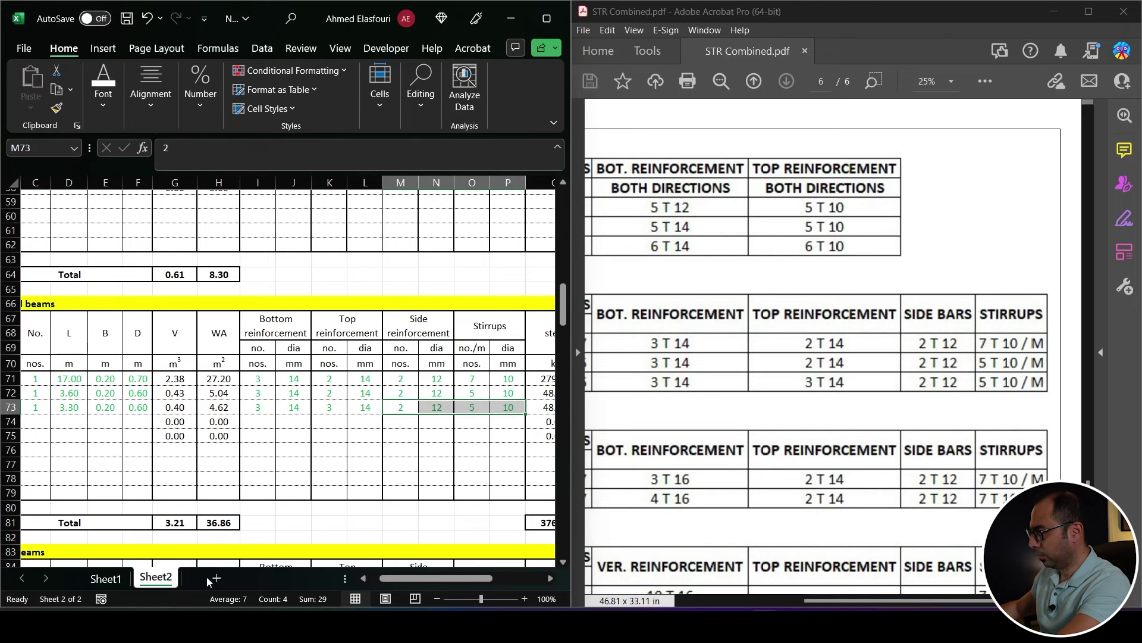
{"action": "scroll", "coordinate": [464, 562], "scroll_direction": "right", "scroll_amount": 5}
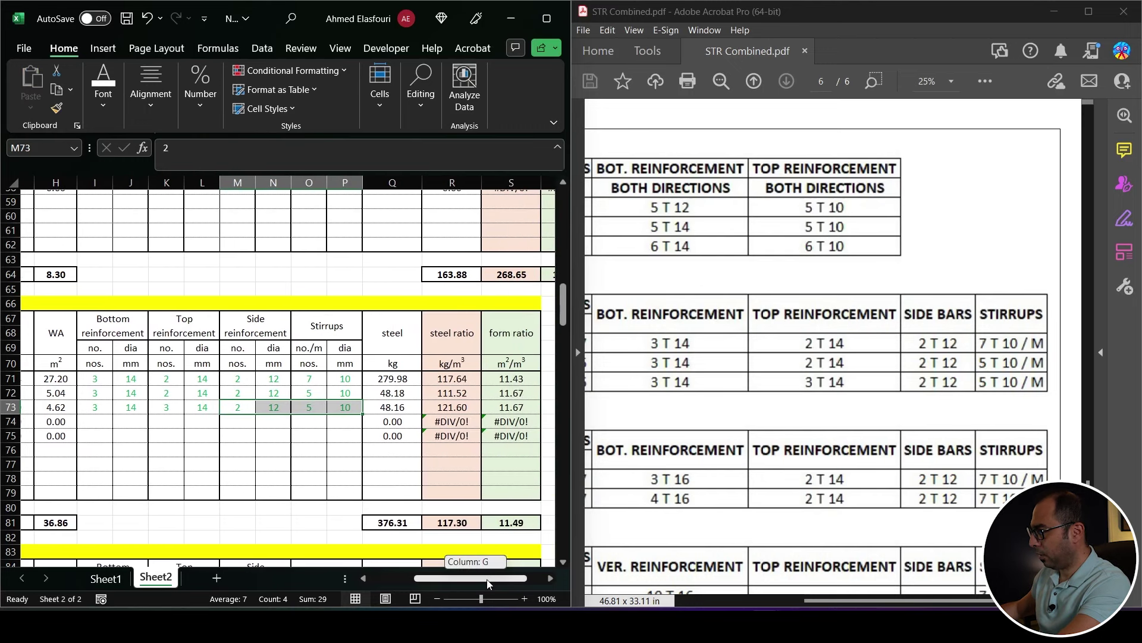
Link the GB01 steel cell M14 on Sheet1 to the steel weight in Sheet2 cell Q71.
{"action": "left_click_drag", "start_coordinate": [384, 378], "coordinate": [386, 409]}
{"action": "mouse_move", "coordinate": [433, 580]}
{"action": "left_mouse_down"}
{"action": "mouse_move", "coordinate": [375, 580]}
{"action": "mouse_move", "coordinate": [420, 580]}
{"action": "left_mouse_up"}
{"action": "left_click", "coordinate": [86, 580]}
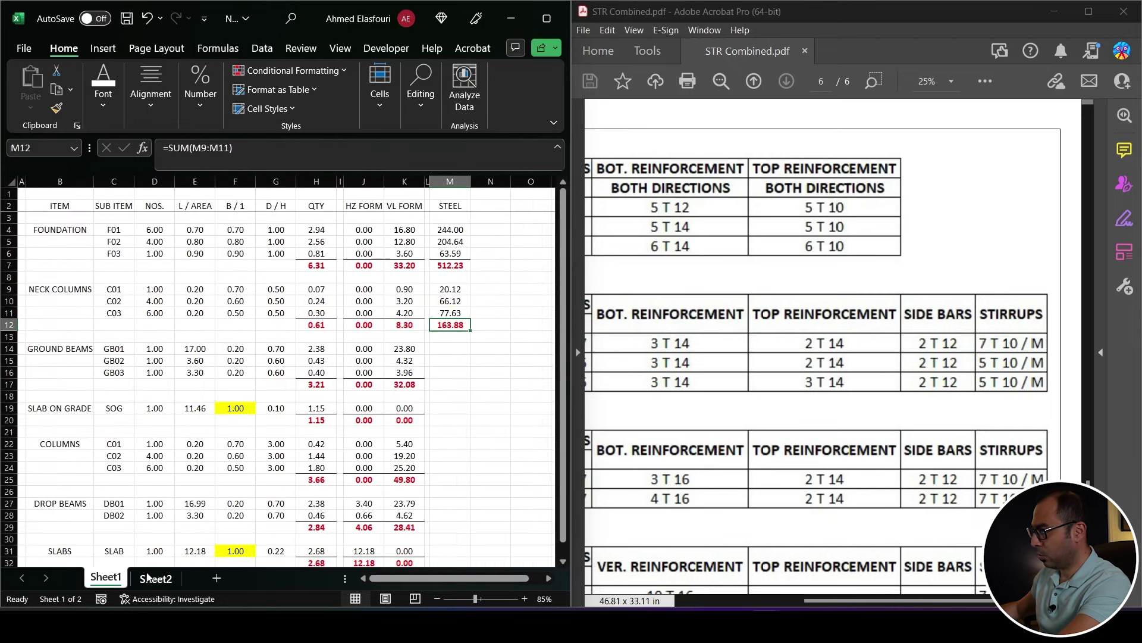
{"action": "left_click", "coordinate": [450, 349]}
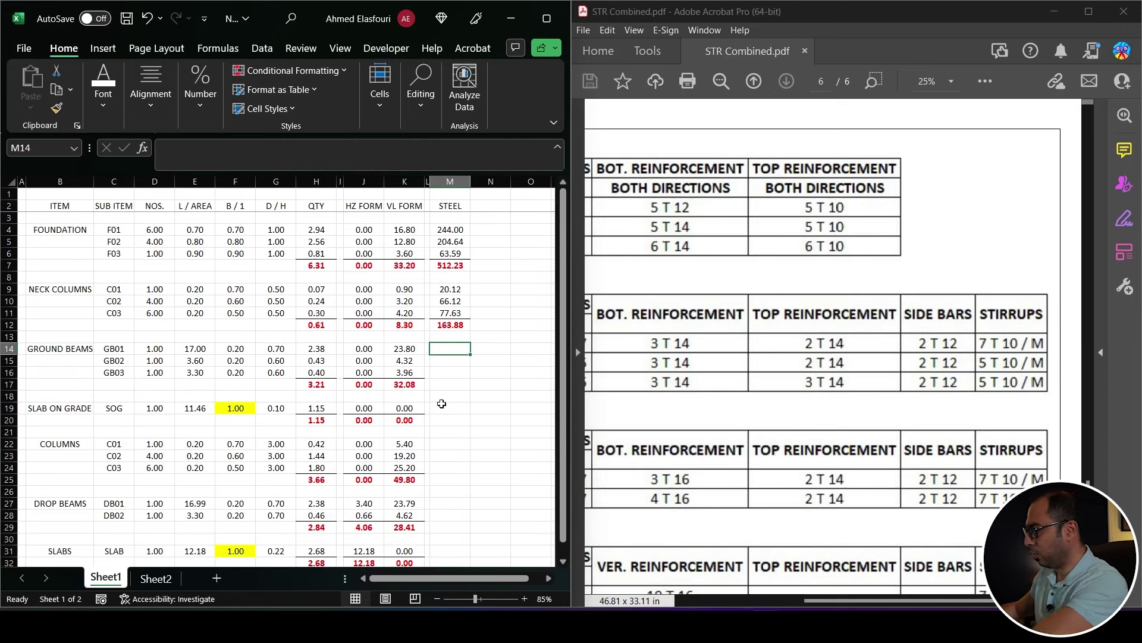
{"action": "type", "text": "="}
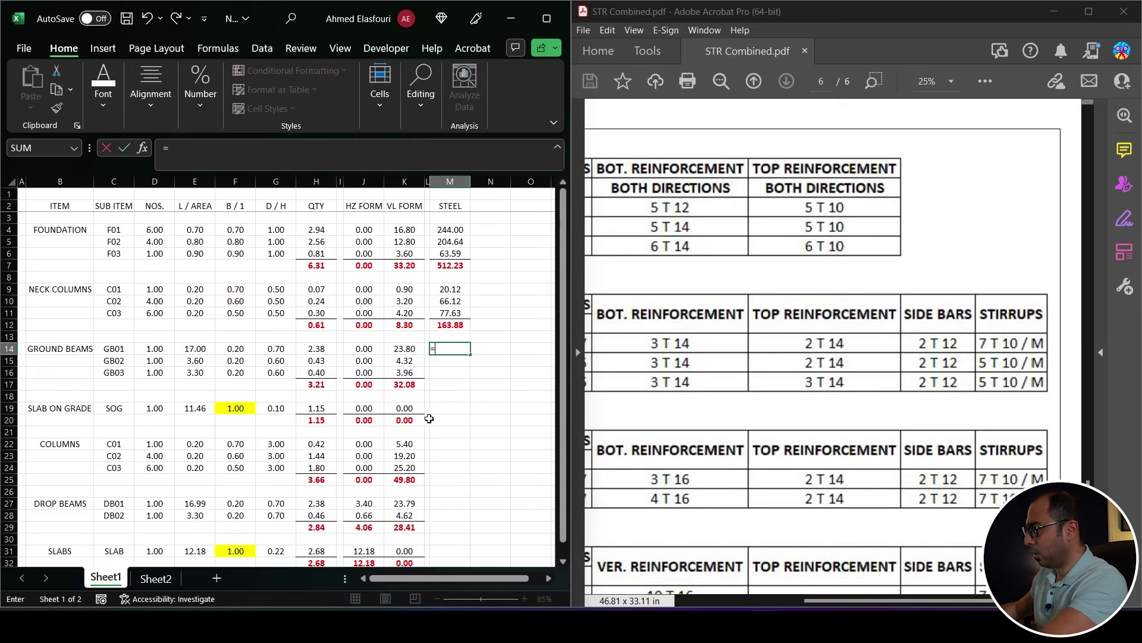
{"action": "left_click", "coordinate": [156, 578]}
{"action": "left_click", "coordinate": [455, 389]}
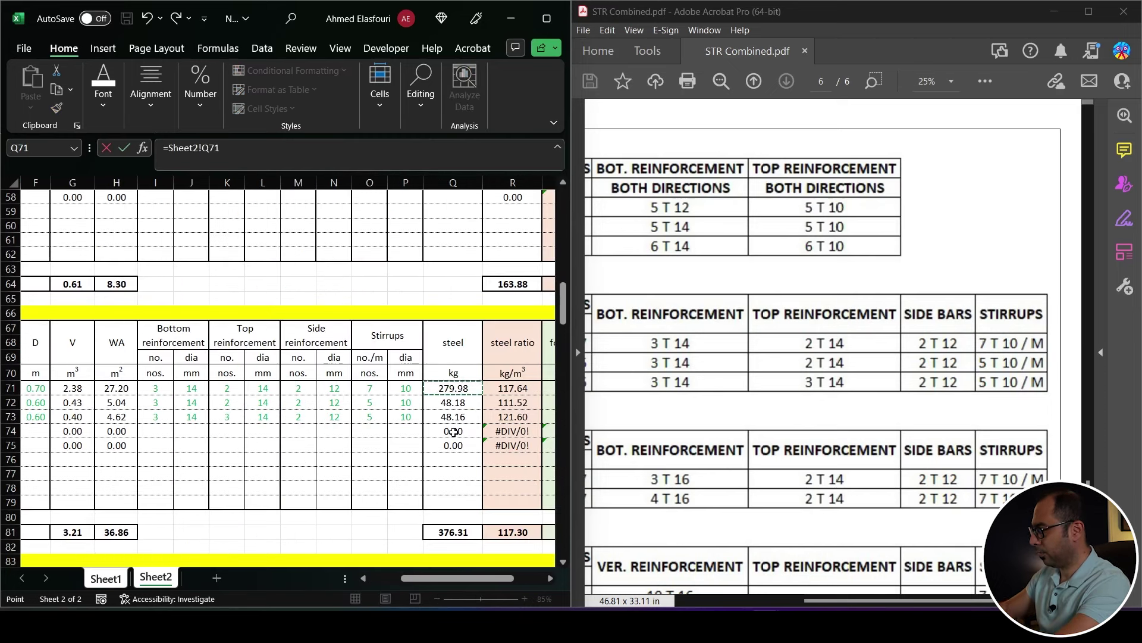
{"action": "key", "text": "Return"}
Copy the steel link to GB02 and GB03 and add the ground beam steel total in M17.
{"action": "key", "text": "ctrl+c"}
{"action": "key", "text": "Down"}
{"action": "key", "text": "shift+Down"}
{"action": "key", "text": "ctrl+alt+v"}
{"action": "key", "text": "Return"}
{"action": "key", "text": "Down"}
{"action": "key", "text": "alt+equal"}
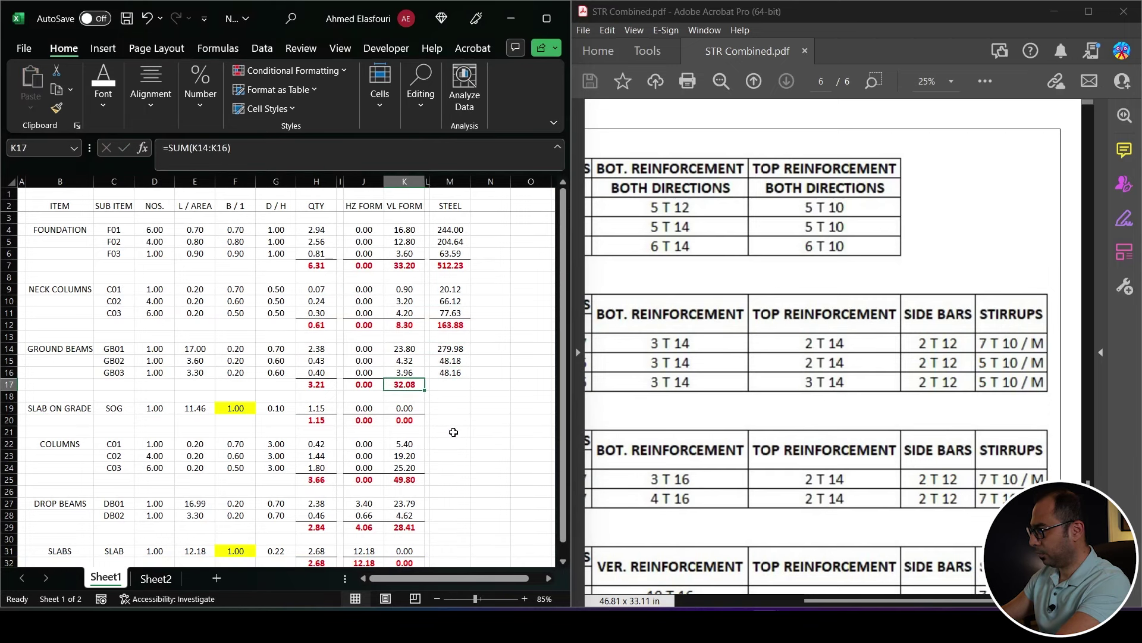
{"action": "key", "text": "ctrl+Return"}
Clear the old type, dimension and reinforcement entries from row 105 of the Slab on grade table on Sheet2.
{"action": "left_click", "coordinate": [448, 408]}
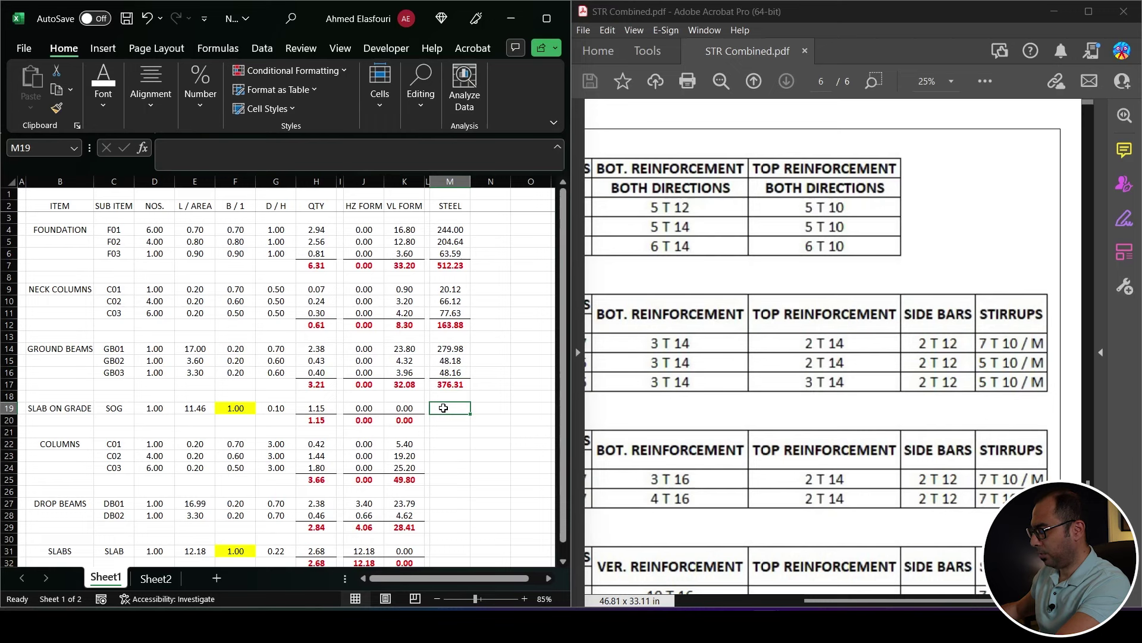
{"action": "left_click", "coordinate": [154, 579]}
{"action": "scroll", "coordinate": [238, 443], "scroll_direction": "down", "scroll_amount": 5}
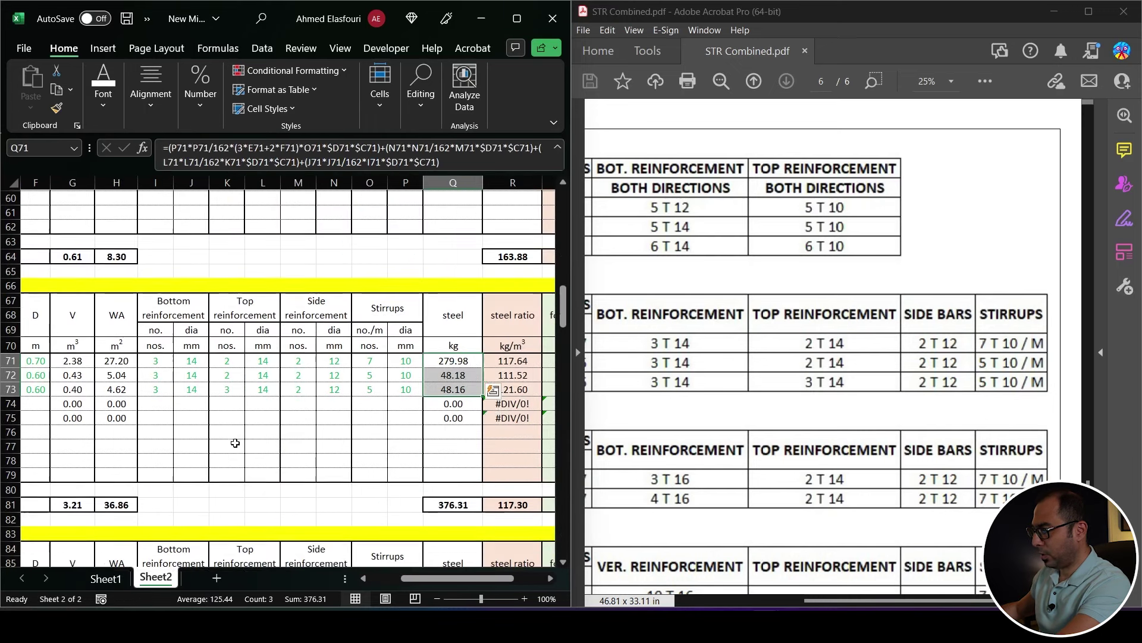
{"action": "left_click_drag", "start_coordinate": [411, 581], "coordinate": [380, 581]}
{"action": "scroll", "coordinate": [125, 410], "scroll_direction": "up", "scroll_amount": 15}
{"action": "scroll", "coordinate": [125, 406], "scroll_direction": "down", "scroll_amount": 20}
{"action": "left_click_drag", "start_coordinate": [51, 371], "coordinate": [178, 371]}
{"action": "key", "text": "Delete"}
{"action": "left_click_drag", "start_coordinate": [305, 371], "coordinate": [508, 371]}
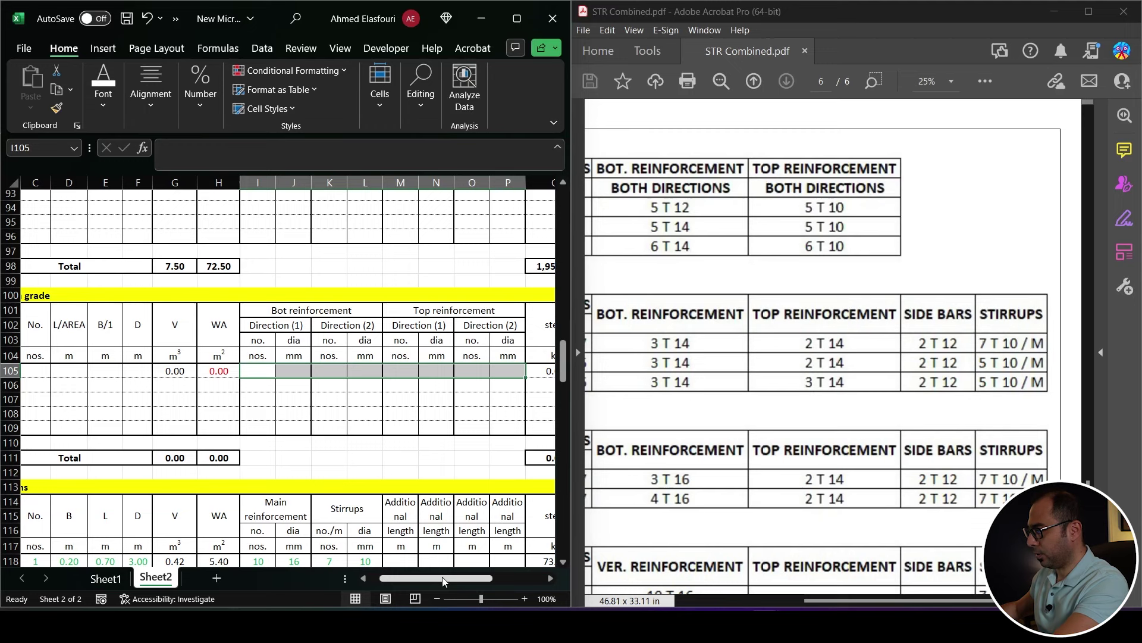
{"action": "left_click_drag", "start_coordinate": [443, 582], "coordinate": [431, 581]}
Link the slab-on-grade type, number, area, B/1 and depth in B105:F105 to the SOG row 19 on Sheet1.
{"action": "left_click", "coordinate": [56, 370]}
{"action": "type", "text": "="}
{"action": "left_click", "coordinate": [106, 577]}
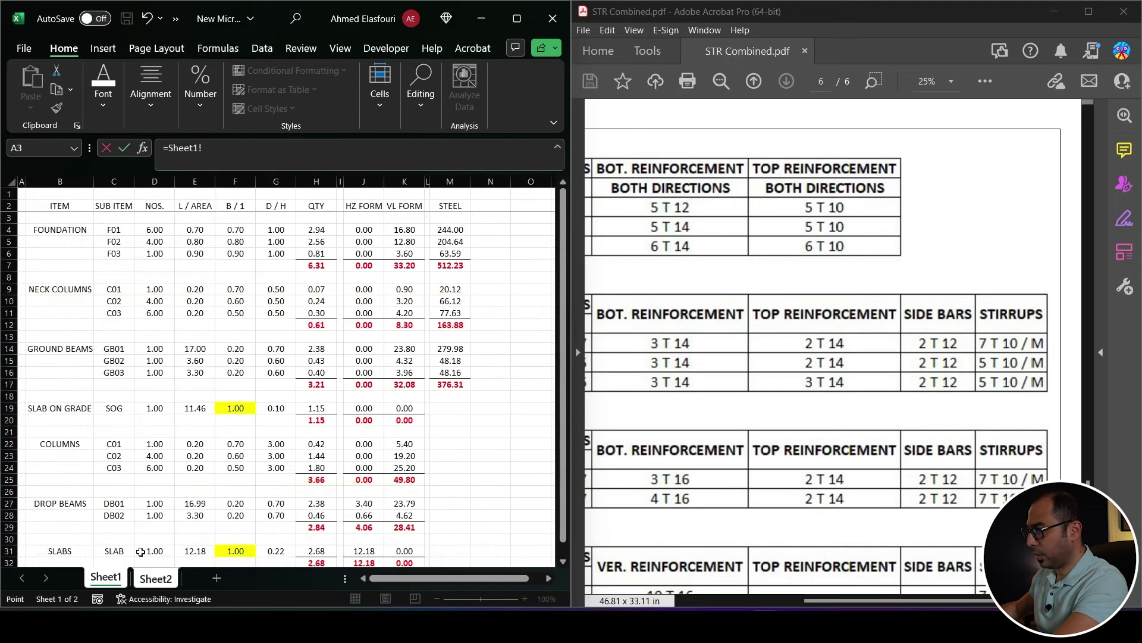
{"action": "key", "text": "Return"}
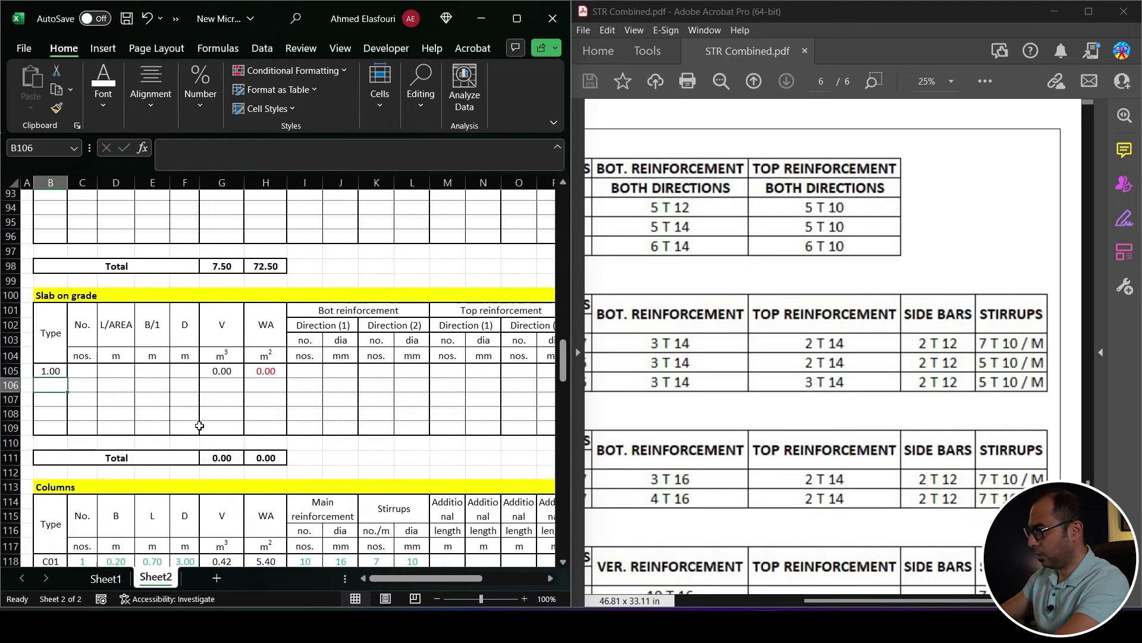
{"action": "left_click_drag", "start_coordinate": [68, 378], "coordinate": [196, 378]}
{"action": "left_click", "coordinate": [161, 371]}
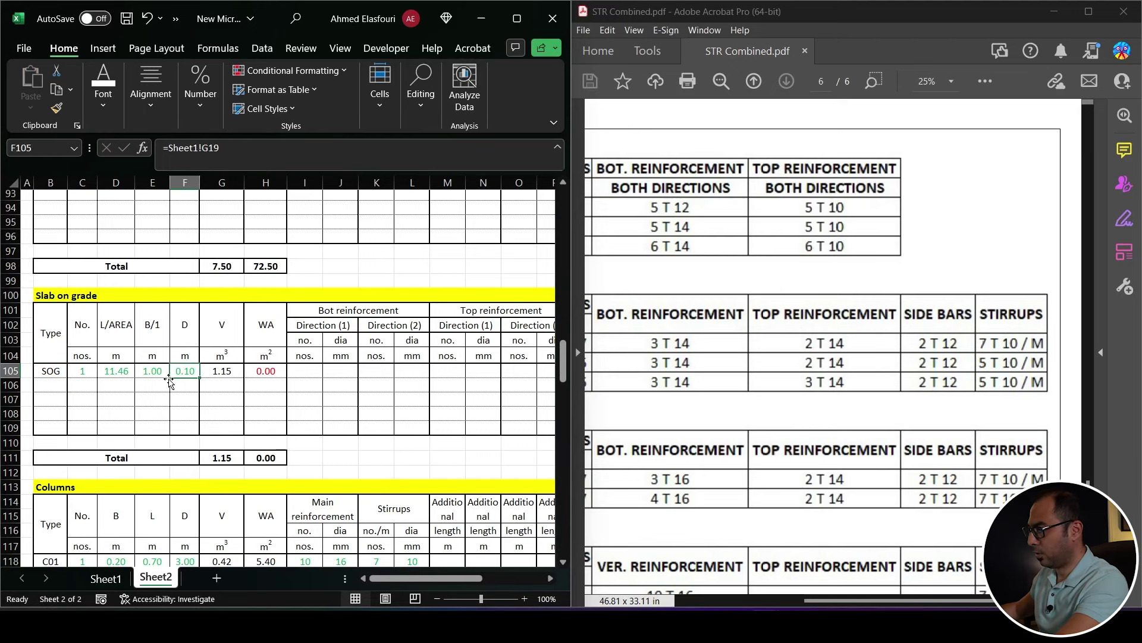
Enter the SOG bottom reinforcement as 5 bars of 10 mm in both directions.
{"action": "left_click", "coordinate": [304, 371]}
{"action": "scroll", "coordinate": [333, 325], "scroll_direction": "down", "scroll_amount": 1}
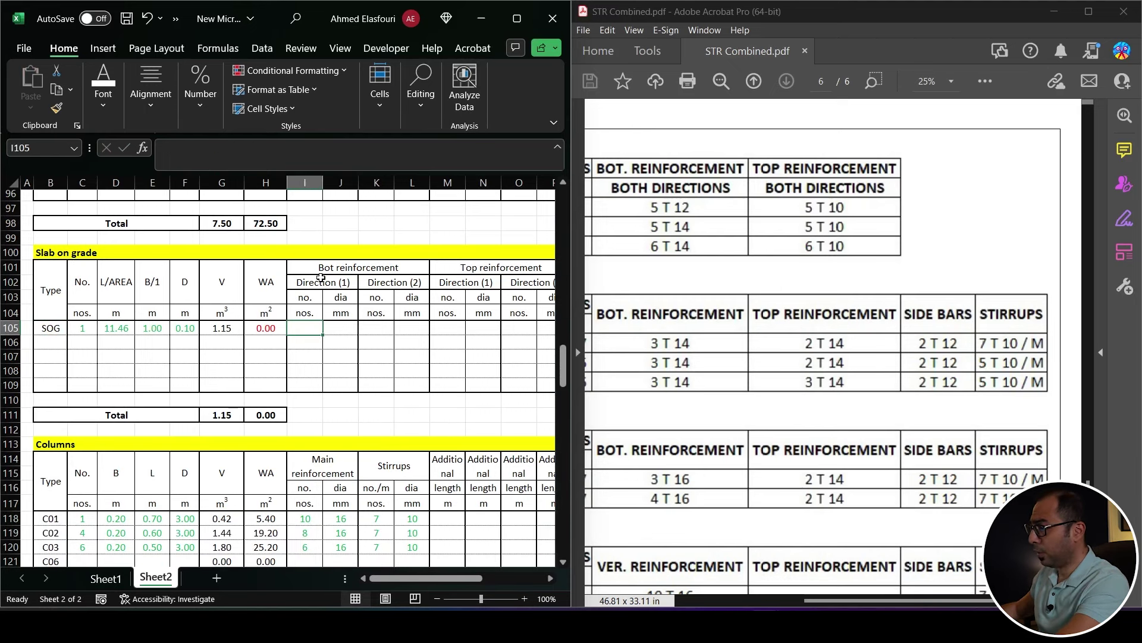
{"action": "left_click", "coordinate": [484, 271]}
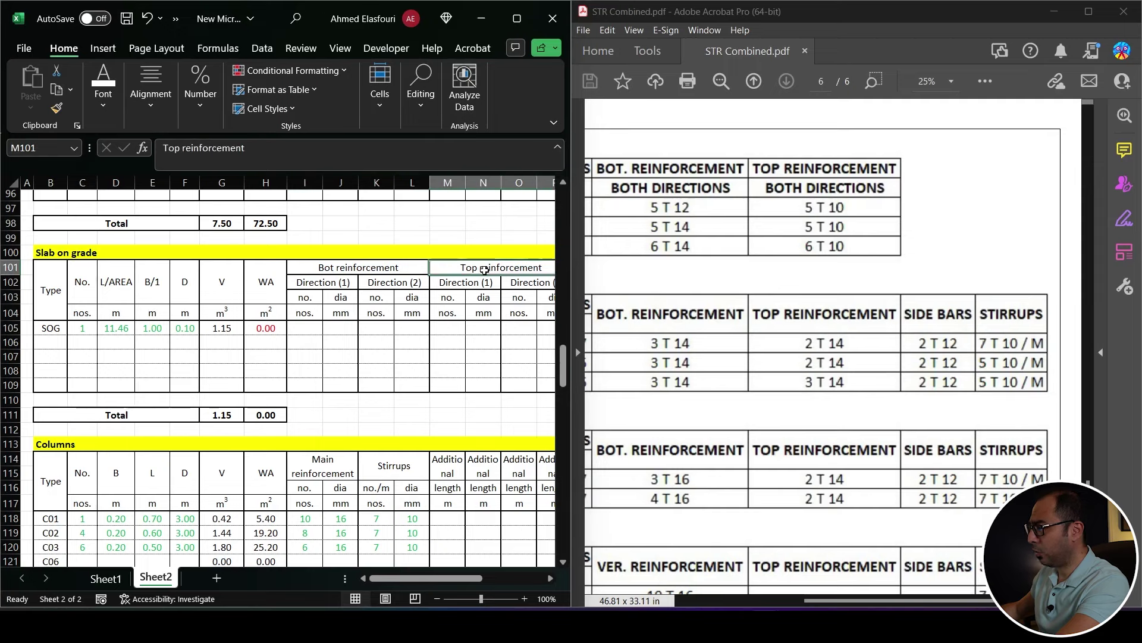
{"action": "left_click", "coordinate": [339, 271]}
{"action": "left_click", "coordinate": [310, 329]}
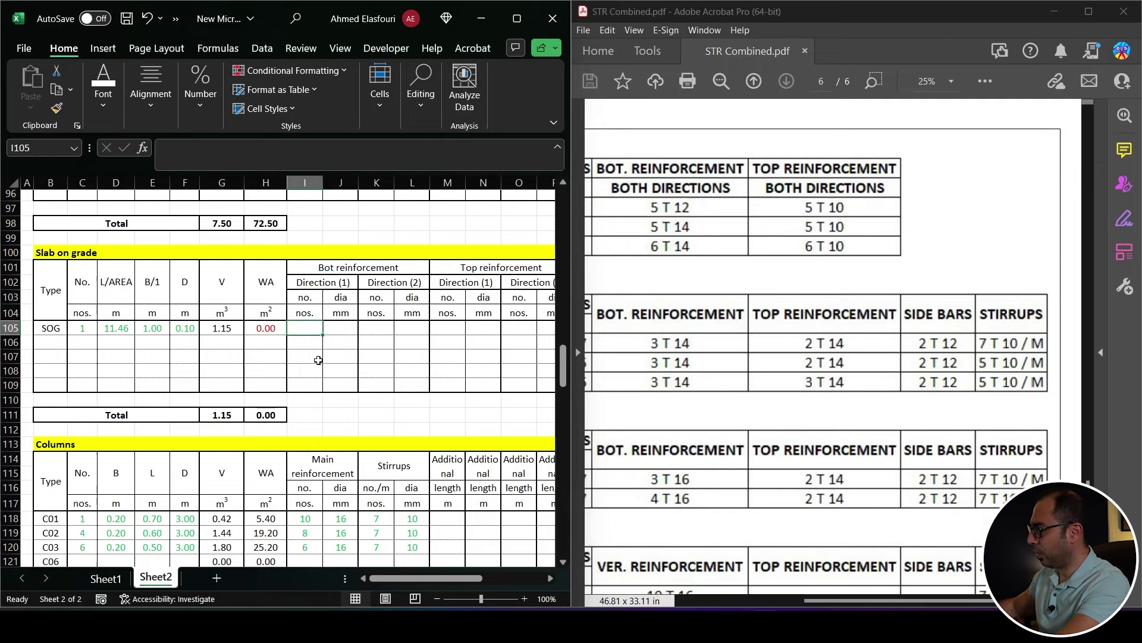
{"action": "type", "text": "5"}
{"action": "key", "text": "Tab"}
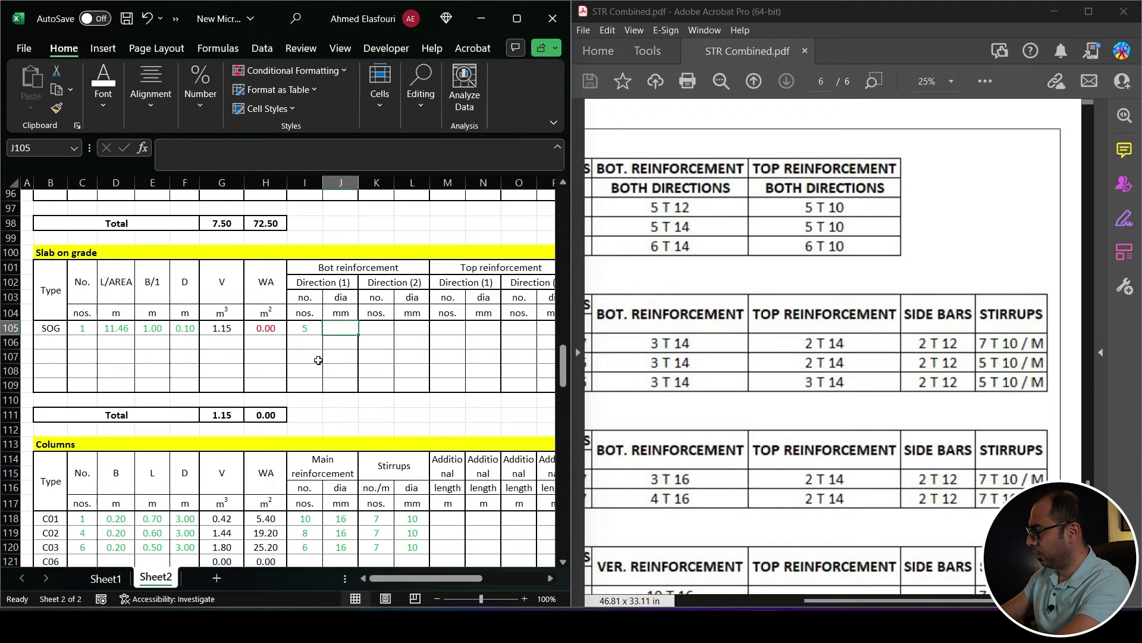
{"action": "type", "text": "10"}
{"action": "key", "text": "Tab"}
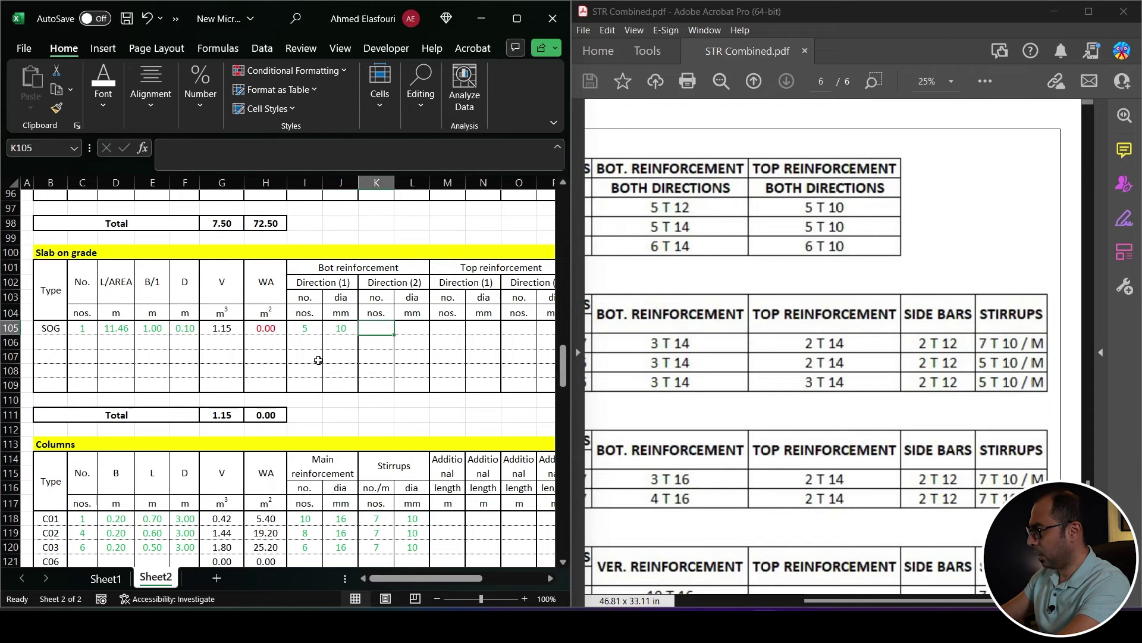
{"action": "type", "text": "5"}
{"action": "key", "text": "Tab"}
{"action": "type", "text": "10"}
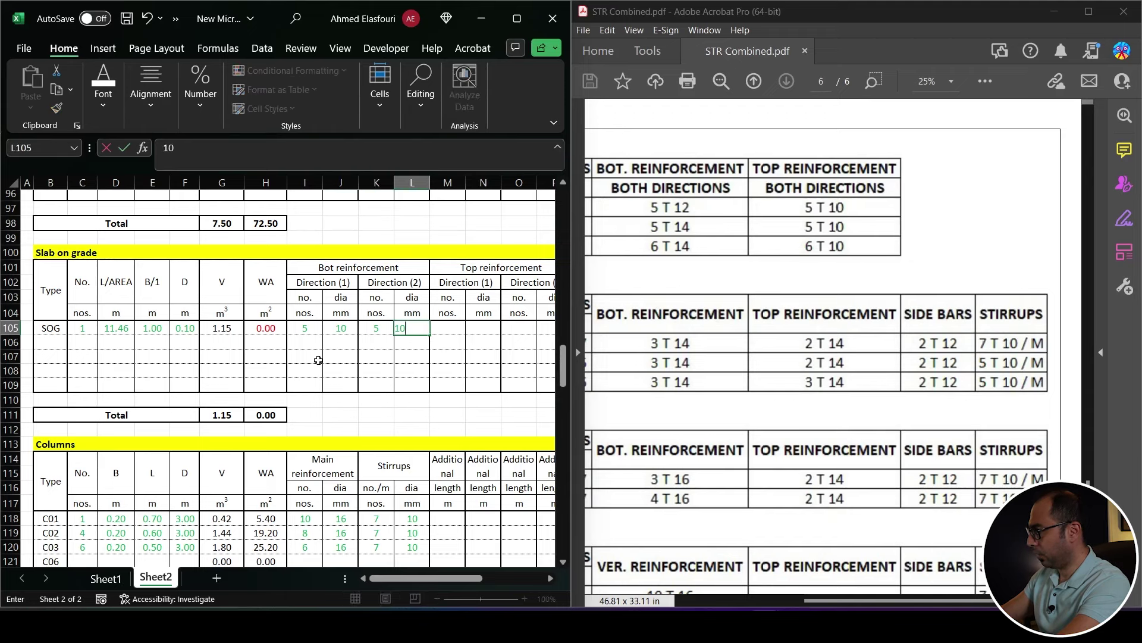
{"action": "key", "text": "Tab"}
Link the SOG steel cell M19 on Sheet1 to the slab-on-grade steel weight on Sheet2.
{"action": "scroll", "coordinate": [345, 393], "scroll_direction": "right", "scroll_amount": 3}
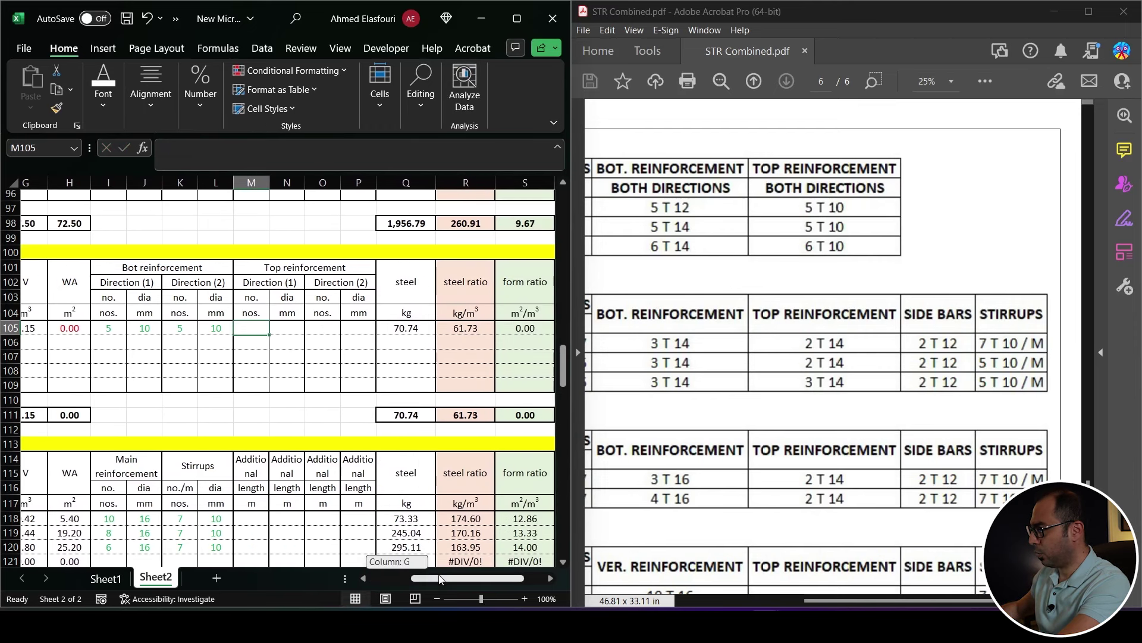
{"action": "left_click", "coordinate": [375, 328]}
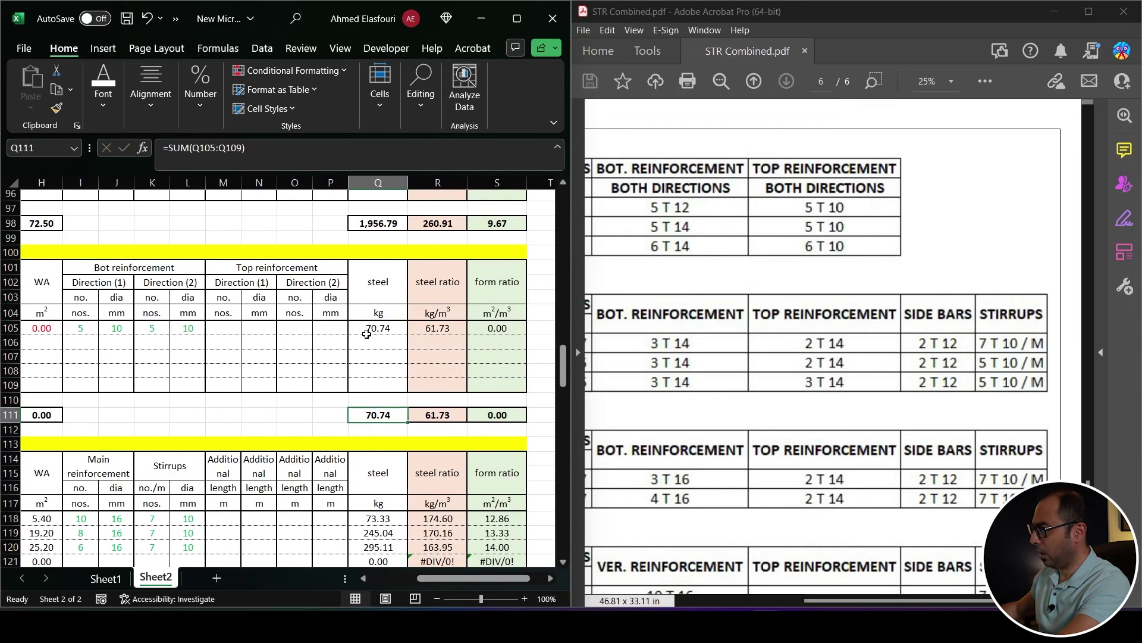
{"action": "left_click", "coordinate": [373, 411]}
{"action": "key", "text": "ctrl+Page_Up"}
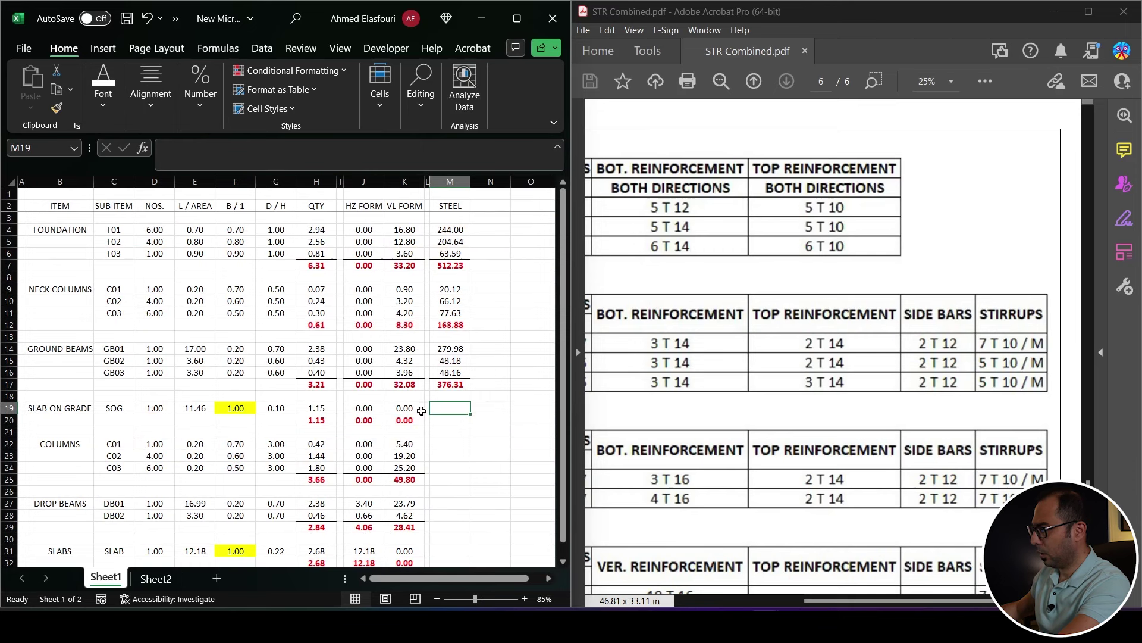
{"action": "type", "text": "="}
{"action": "left_click", "coordinate": [157, 580]}
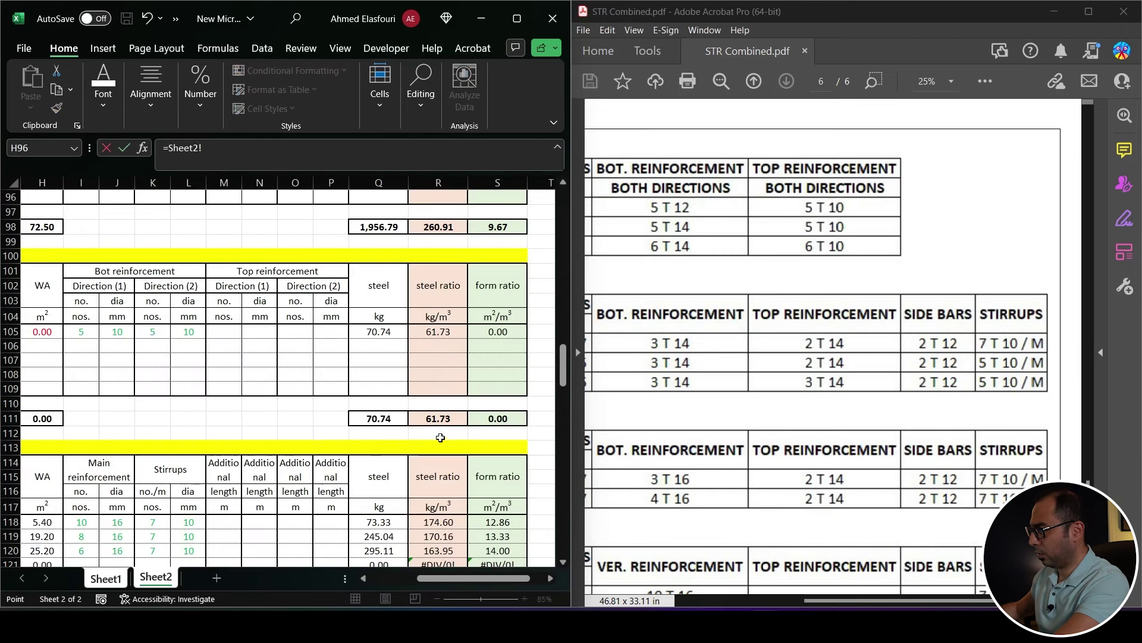
{"action": "mouse_move", "coordinate": [470, 579]}
{"action": "left_mouse_down"}
{"action": "mouse_move", "coordinate": [459, 580]}
{"action": "mouse_move", "coordinate": [470, 580]}
{"action": "left_mouse_up"}
{"action": "key", "text": "Return"}
Copy the slab-on-grade total formula from K20 to the STEEL column cell M20.
{"action": "left_click", "coordinate": [413, 420]}
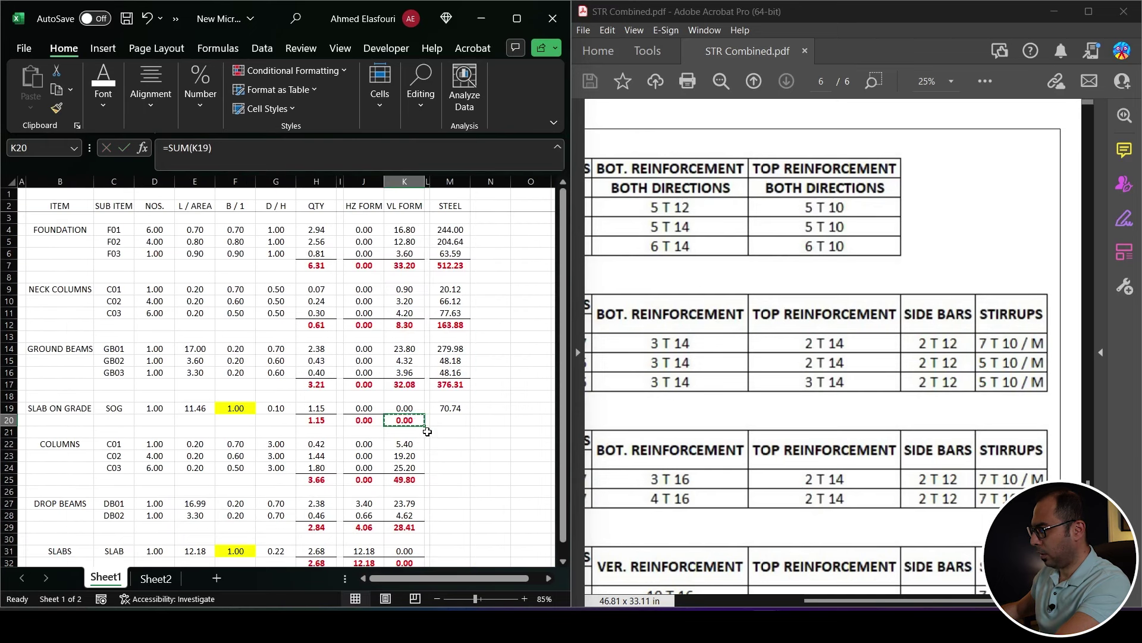
{"action": "key", "text": "ctrl+c"}
{"action": "left_click", "coordinate": [454, 422]}
{"action": "key", "text": "Return"}
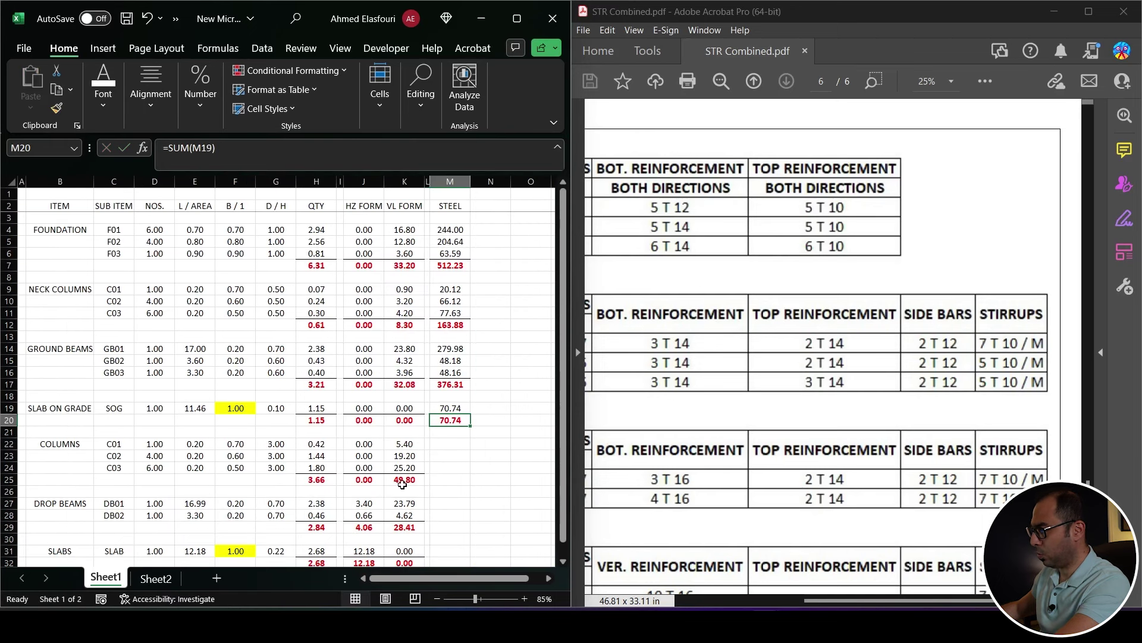
Clear the old types, counts and dimensions in the Columns table on Sheet2 from row 118 down.
{"action": "left_click", "coordinate": [447, 442]}
{"action": "left_click", "coordinate": [156, 579]}
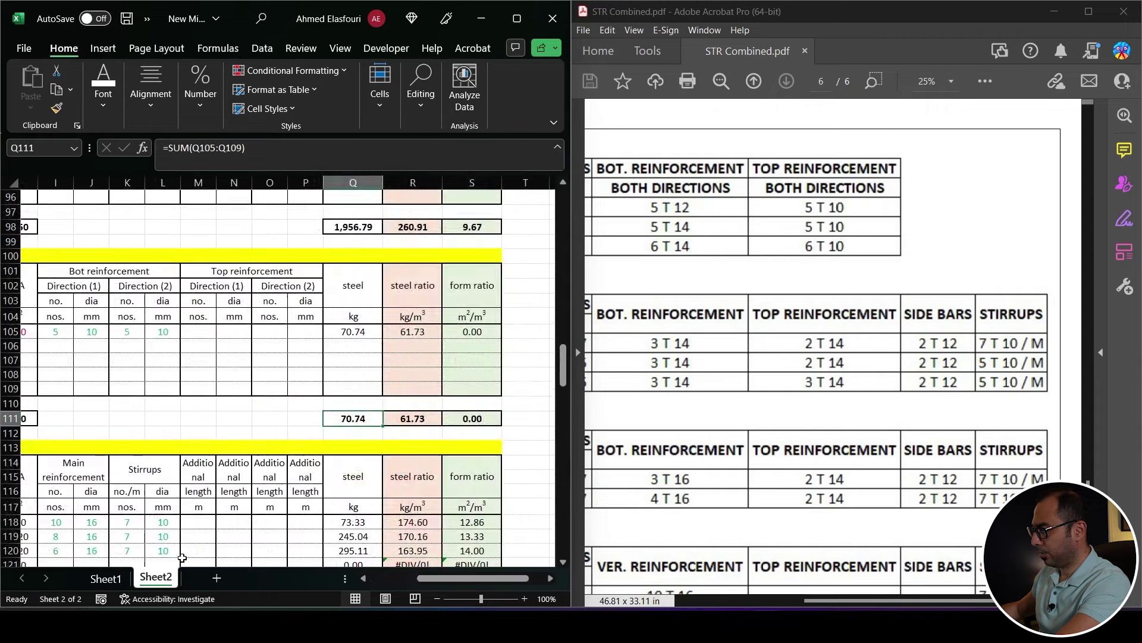
{"action": "scroll", "coordinate": [192, 408], "scroll_direction": "down", "scroll_amount": 10}
{"action": "left_click_drag", "start_coordinate": [52, 265], "coordinate": [176, 518]}
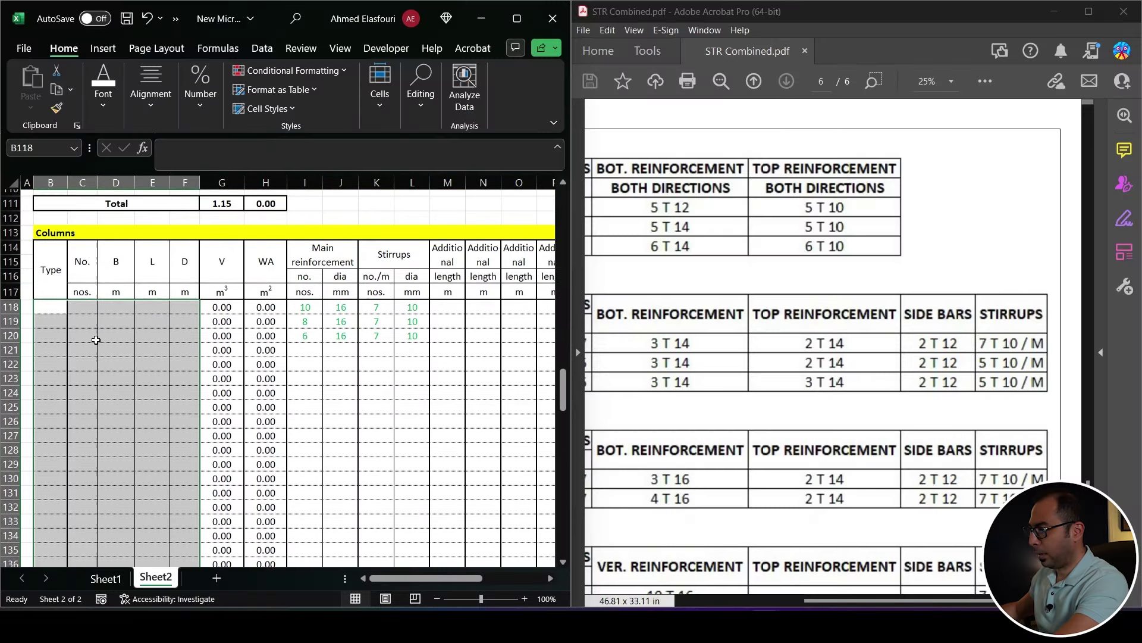
Link the first column type cell B118 to C01 in Sheet1 cell C22.
{"action": "left_click", "coordinate": [48, 307]}
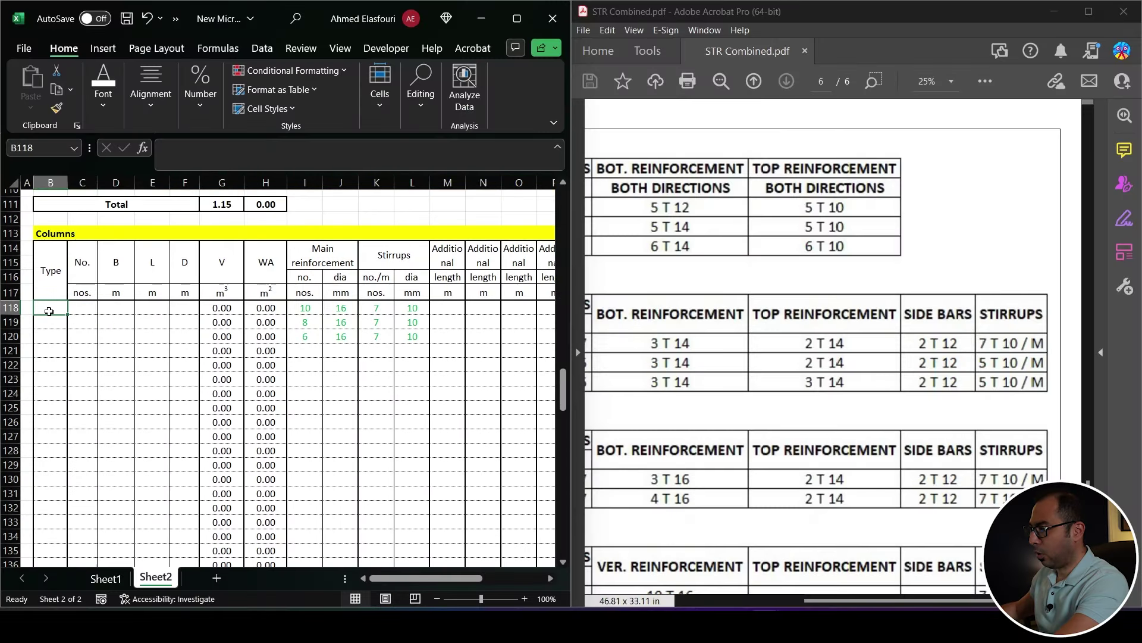
{"action": "type", "text": "="}
{"action": "left_click", "coordinate": [109, 579]}
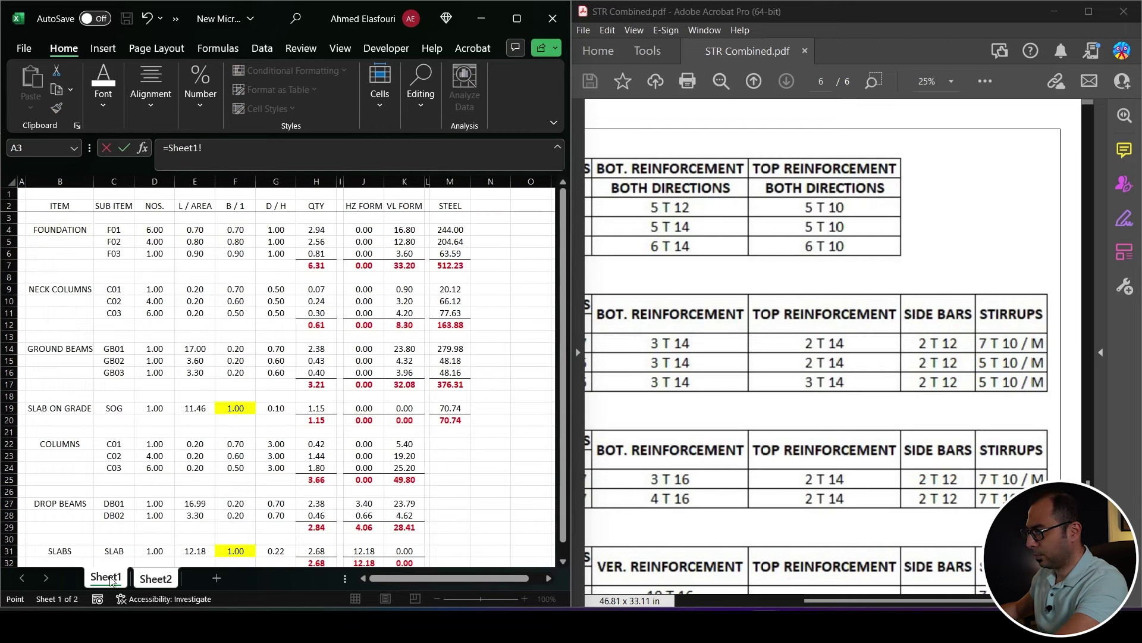
{"action": "left_click", "coordinate": [115, 443]}
{"action": "key", "text": "Return"}
{"action": "key", "text": "Up"}
Copy the B118 link with Paste Special across B118:F120 to fill types, counts and dimensions for C01 to C03.
{"action": "key", "text": "ctrl+c"}
{"action": "key", "text": "shift+Down"}
{"action": "key", "text": "shift+Down"}
{"action": "key", "text": "shift+Right"}
{"action": "key", "text": "shift+Right"}
{"action": "key", "text": "shift+Right"}
{"action": "key", "text": "shift+Right"}
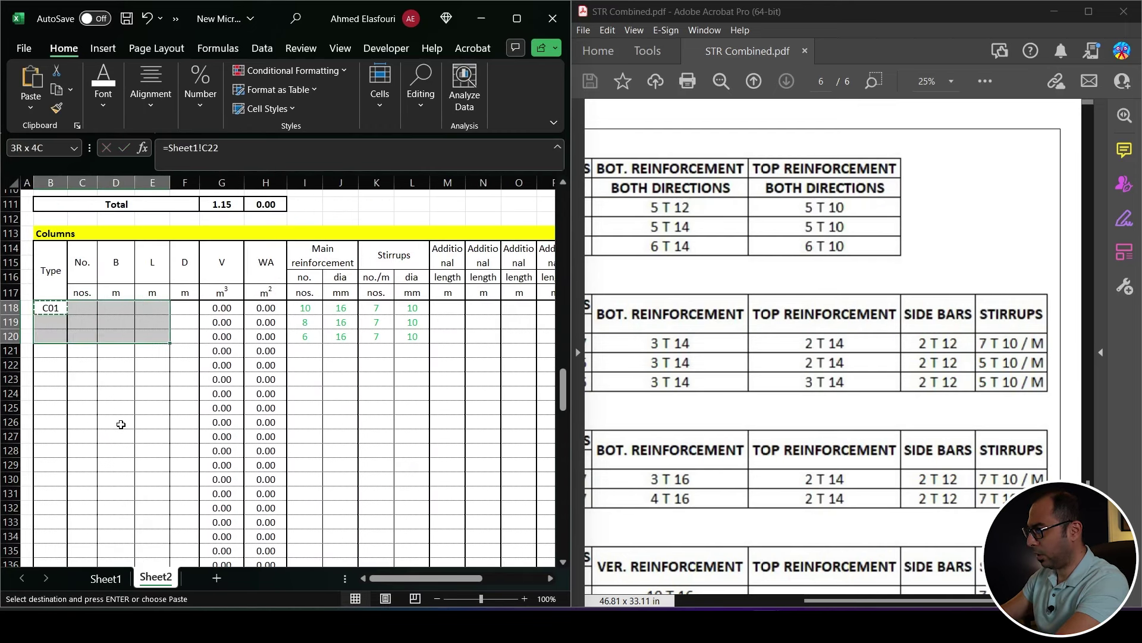
{"action": "key", "text": "ctrl+alt+v"}
{"action": "key", "text": "Return"}
Clear the old main reinforcement and stirrup values of C01 to C03 in I118:L120.
{"action": "key", "text": "Right"}
{"action": "key", "text": "Right"}
{"action": "key", "text": "Right"}
{"action": "key", "text": "Right"}
{"action": "key", "text": "Right"}
{"action": "key", "text": "Right"}
{"action": "key", "text": "Right"}
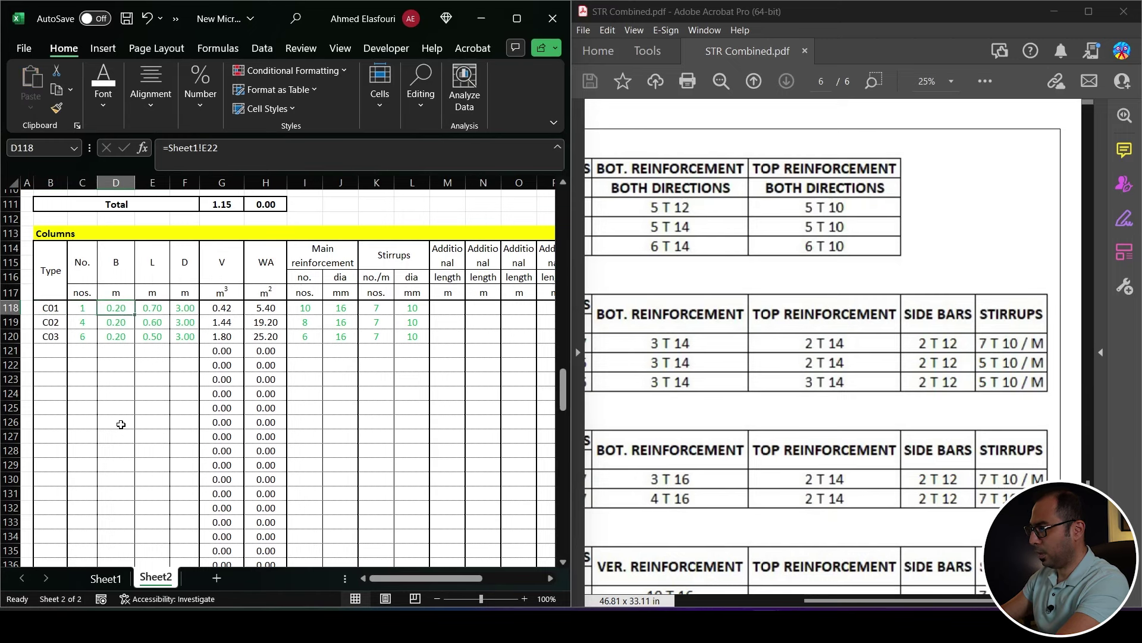
{"action": "key", "text": "shift+Down"}
{"action": "key", "text": "shift+Down"}
{"action": "key", "text": "shift+Right"}
{"action": "key", "text": "shift+Right"}
{"action": "key", "text": "shift+Right"}
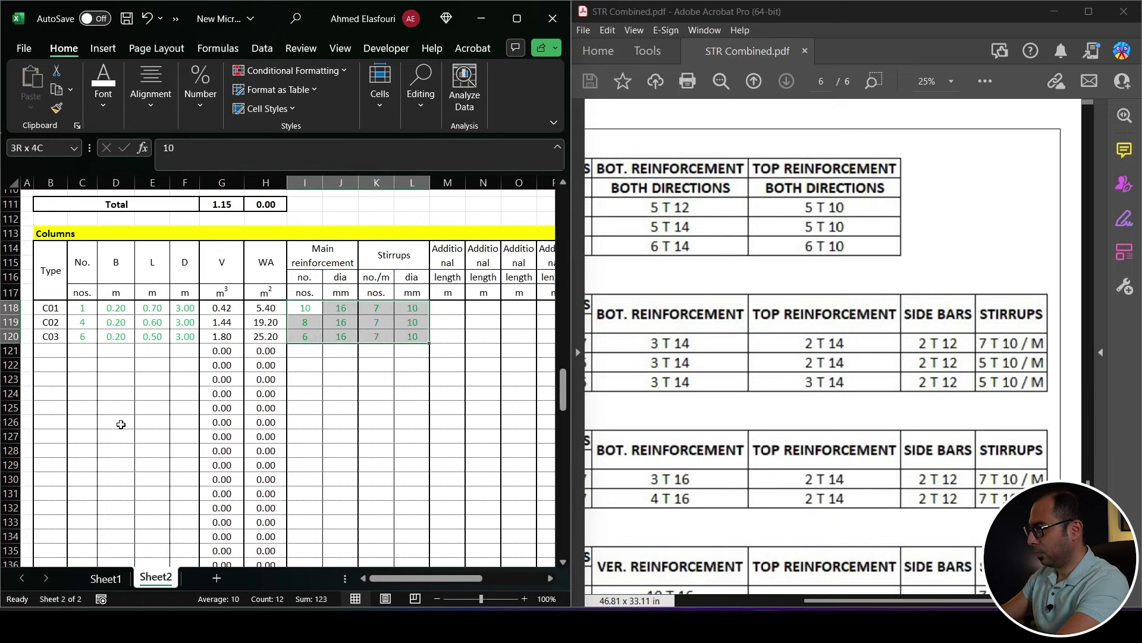
{"action": "key", "text": "Delete"}
Copy the neck columns' main reinforcement I54:J56 and paste it with Paste Special into the Columns table at I118.
{"action": "scroll", "coordinate": [301, 315], "scroll_direction": "up", "scroll_amount": 15}
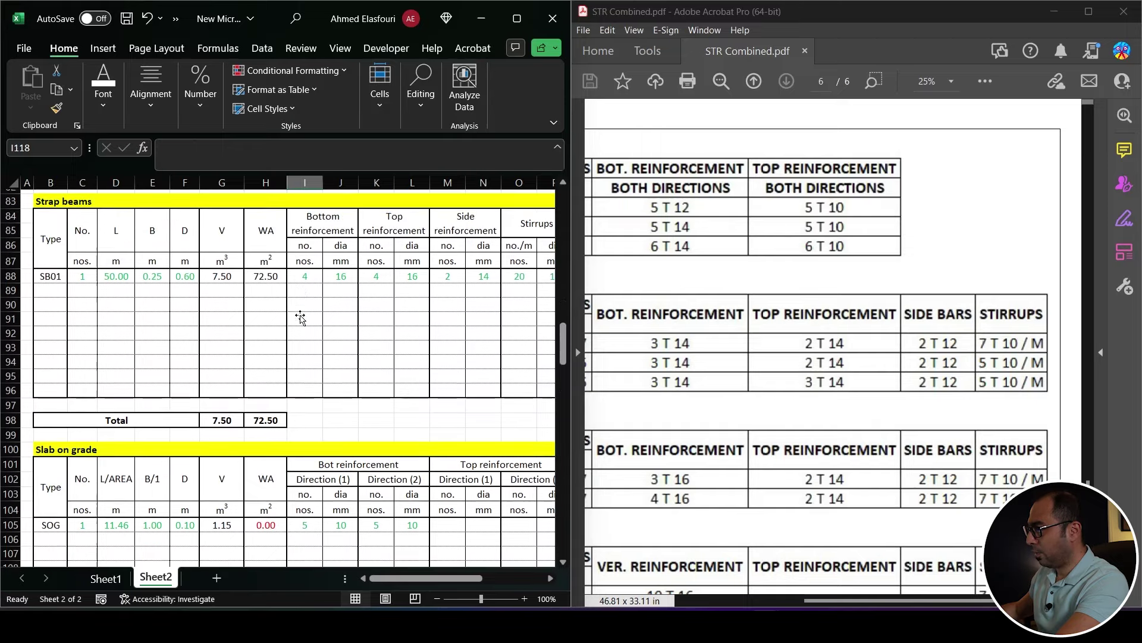
{"action": "scroll", "coordinate": [303, 321], "scroll_direction": "up", "scroll_amount": 6}
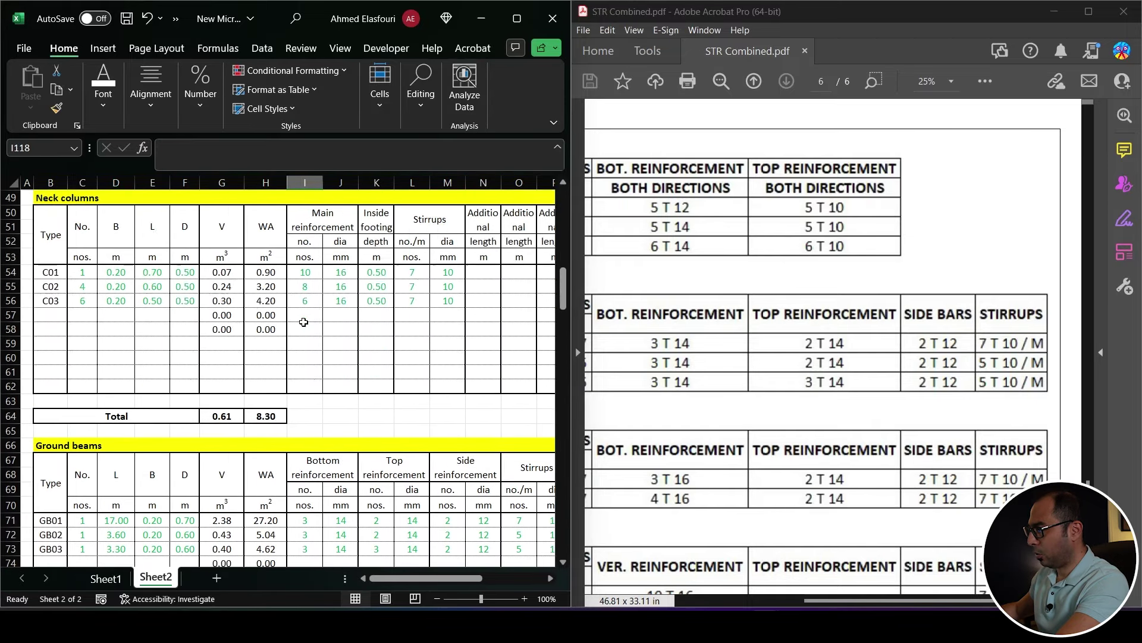
{"action": "left_click_drag", "start_coordinate": [305, 313], "coordinate": [336, 345]}
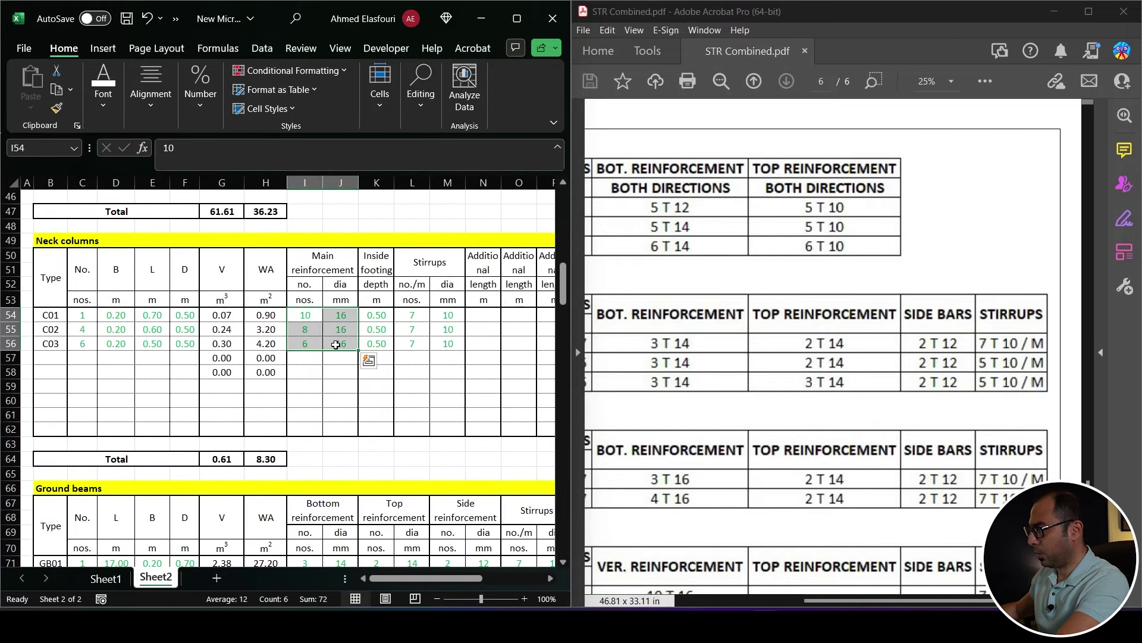
{"action": "scroll", "coordinate": [321, 360], "scroll_direction": "down", "scroll_amount": 16}
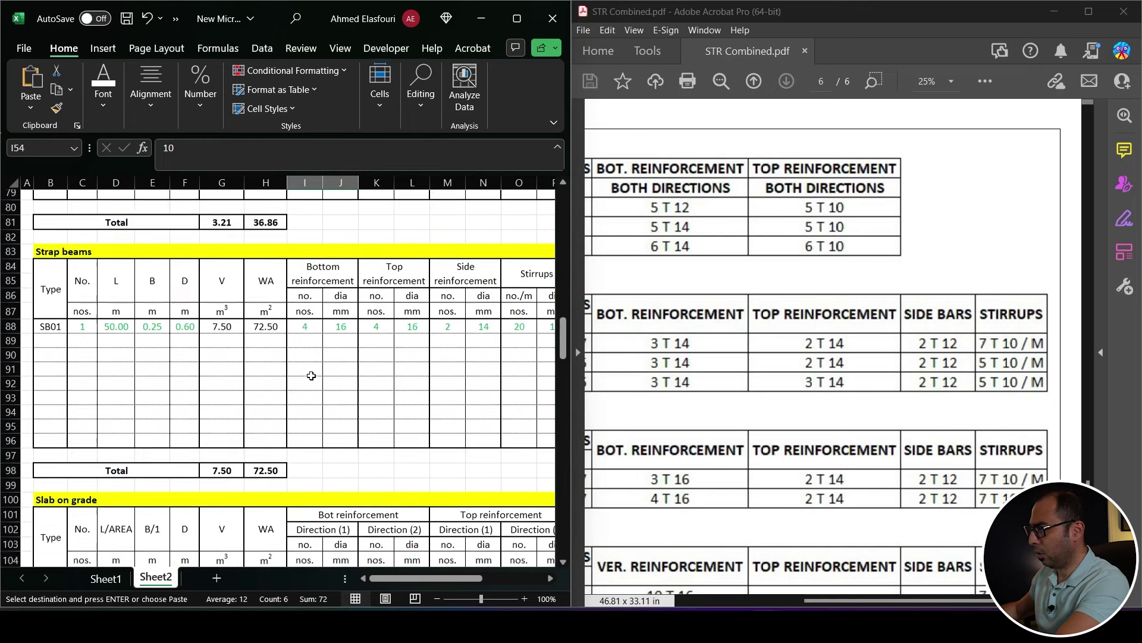
{"action": "scroll", "coordinate": [311, 375], "scroll_direction": "down", "scroll_amount": 4}
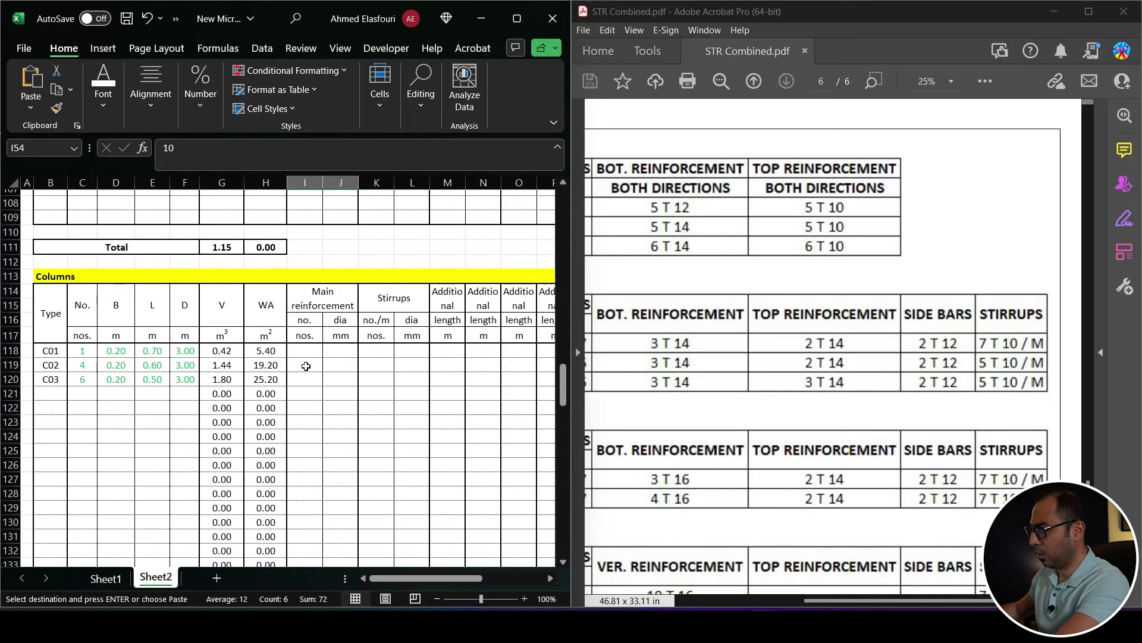
{"action": "left_click", "coordinate": [305, 351]}
{"action": "key", "text": "ctrl+alt+v"}
{"action": "key", "text": "Return"}
{"action": "key", "text": "Escape"}
Copy the neck columns' stirrup numbers and diameters L54:M56 into the Columns table at K118.
{"action": "scroll", "coordinate": [321, 366], "scroll_direction": "up", "scroll_amount": 18}
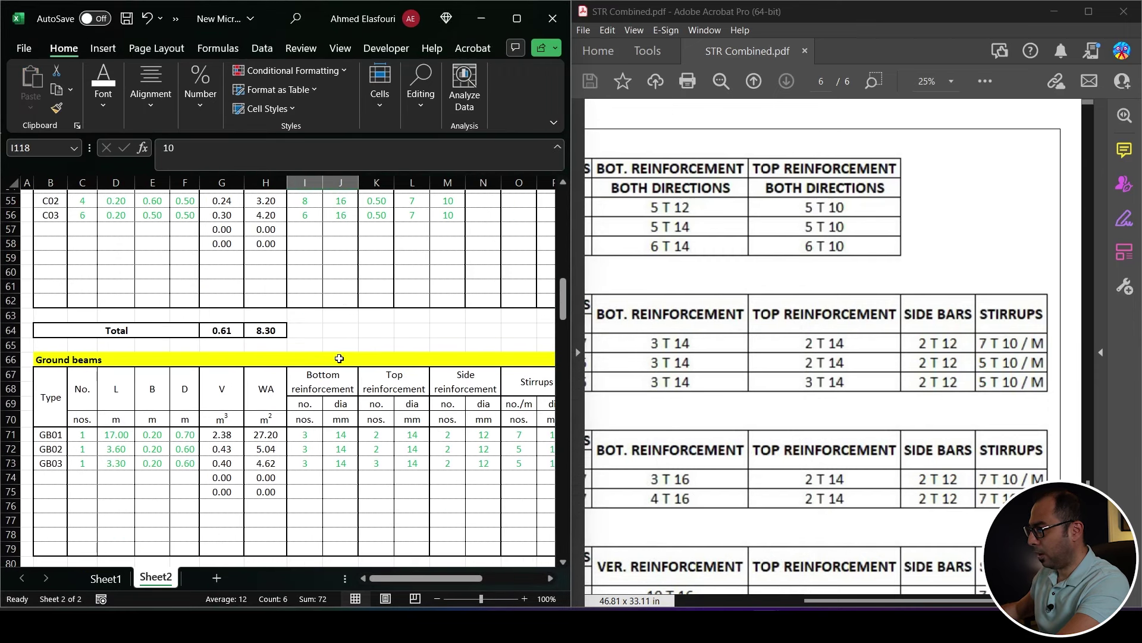
{"action": "scroll", "coordinate": [339, 359], "scroll_direction": "up", "scroll_amount": 5}
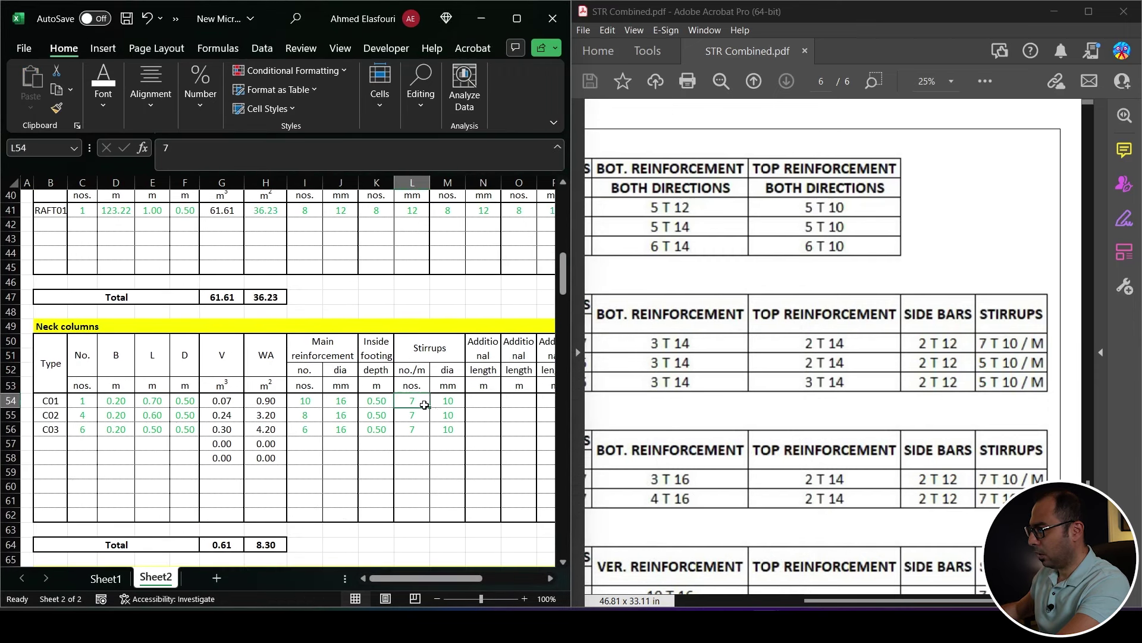
{"action": "left_click_drag", "start_coordinate": [412, 401], "coordinate": [451, 428]}
{"action": "key", "text": "ctrl+c"}
{"action": "scroll", "coordinate": [451, 428], "scroll_direction": "down", "scroll_amount": 20}
{"action": "left_click", "coordinate": [359, 393]}
{"action": "key", "text": "Return"}
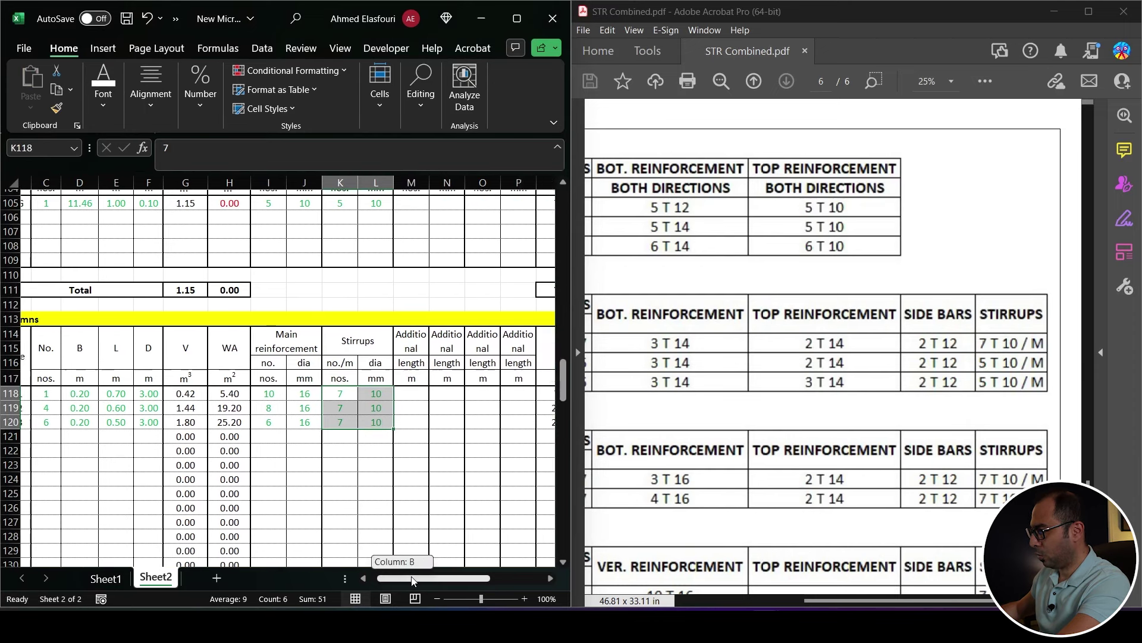
Link Sheet1 cell M22 to the C01 column steel in Sheet2 cell Q118 and extend the link to M24.
{"action": "scroll", "coordinate": [439, 556], "scroll_direction": "right", "scroll_amount": 3}
{"action": "scroll", "coordinate": [439, 453], "scroll_direction": "down", "scroll_amount": 1}
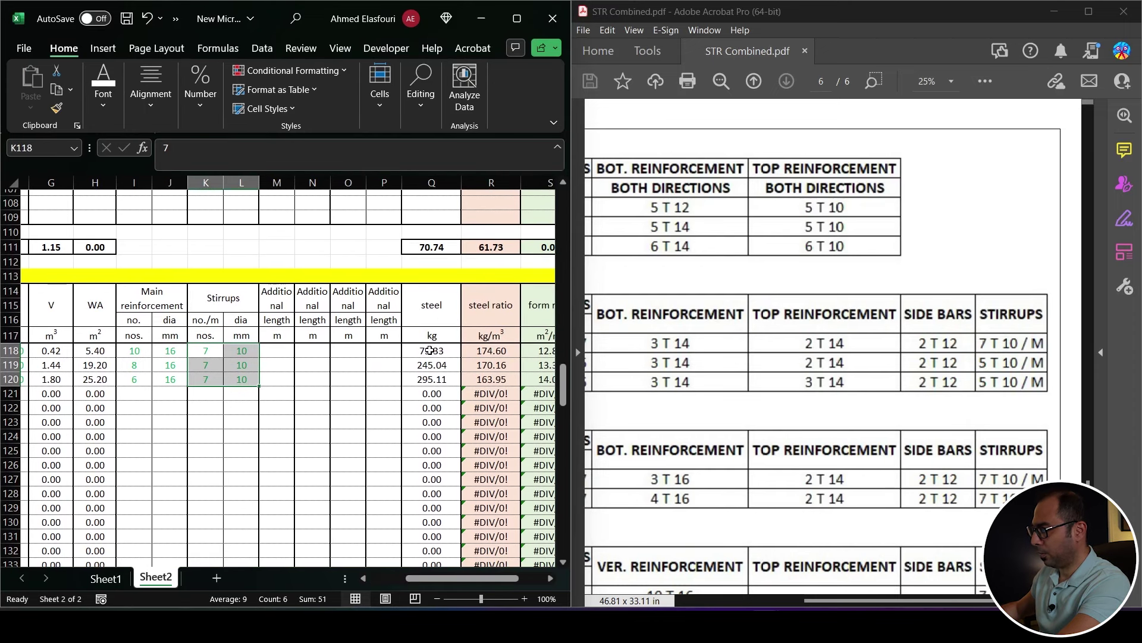
{"action": "left_click", "coordinate": [110, 580]}
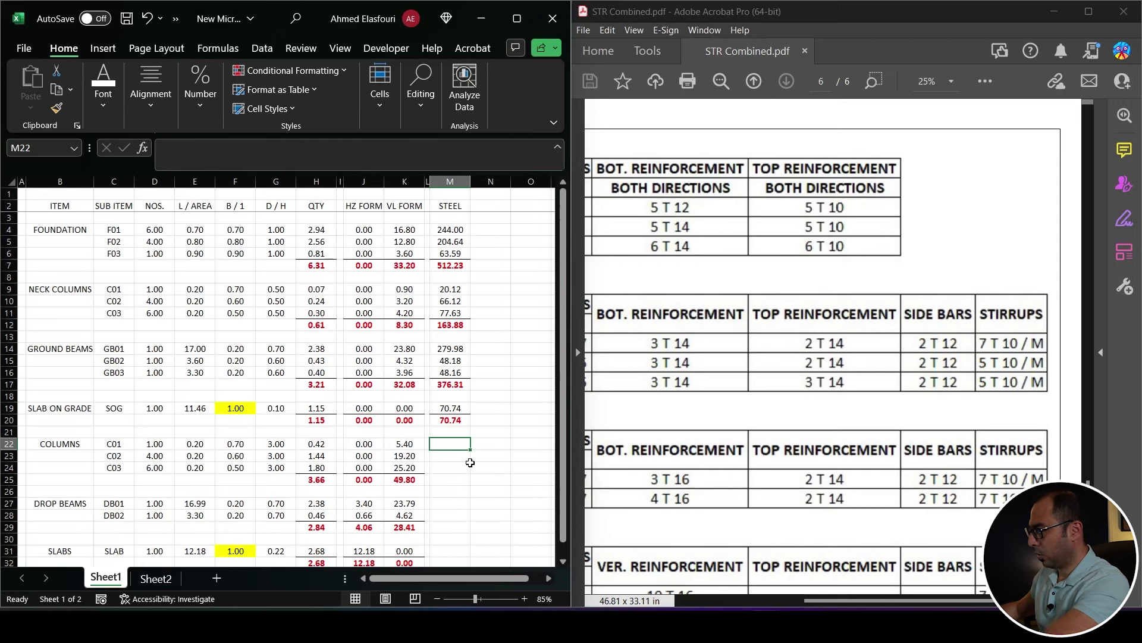
{"action": "type", "text": "="}
{"action": "left_click", "coordinate": [157, 578]}
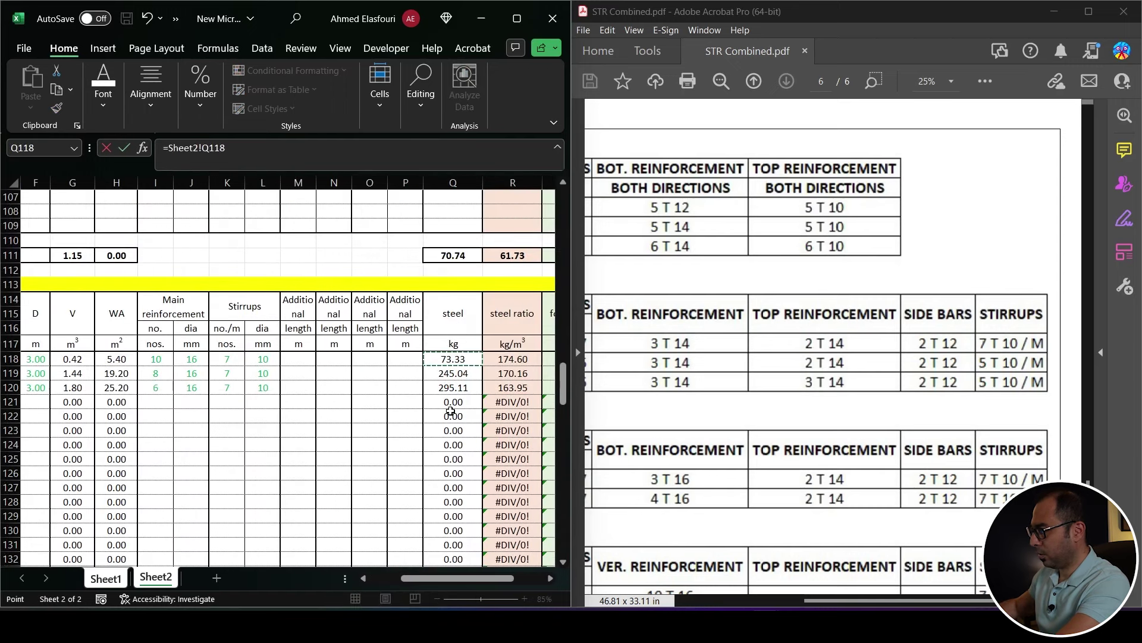
{"action": "key", "text": "Return"}
{"action": "key", "text": "Return"}
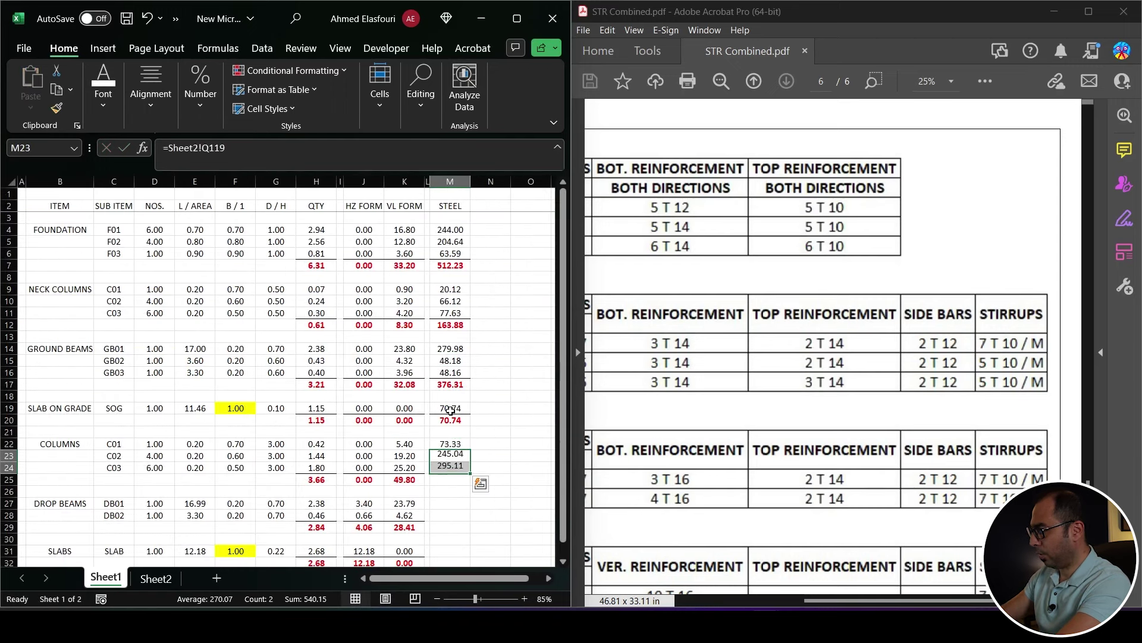
Total the columns' steel in M25 with a SUM of M22:M24.
{"action": "left_click", "coordinate": [452, 479]}
{"action": "key", "text": "alt+equal"}
{"action": "key", "text": "ctrl+Return"}
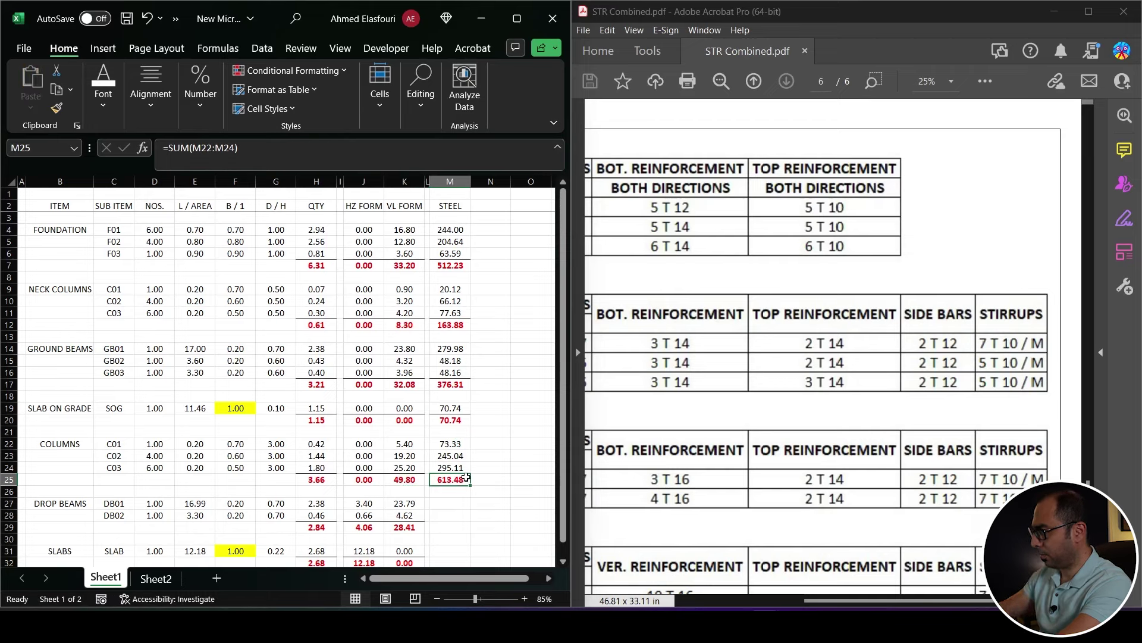
{"action": "left_click", "coordinate": [321, 180]}
{"action": "left_click_drag", "start_coordinate": [359, 179], "coordinate": [405, 181]}
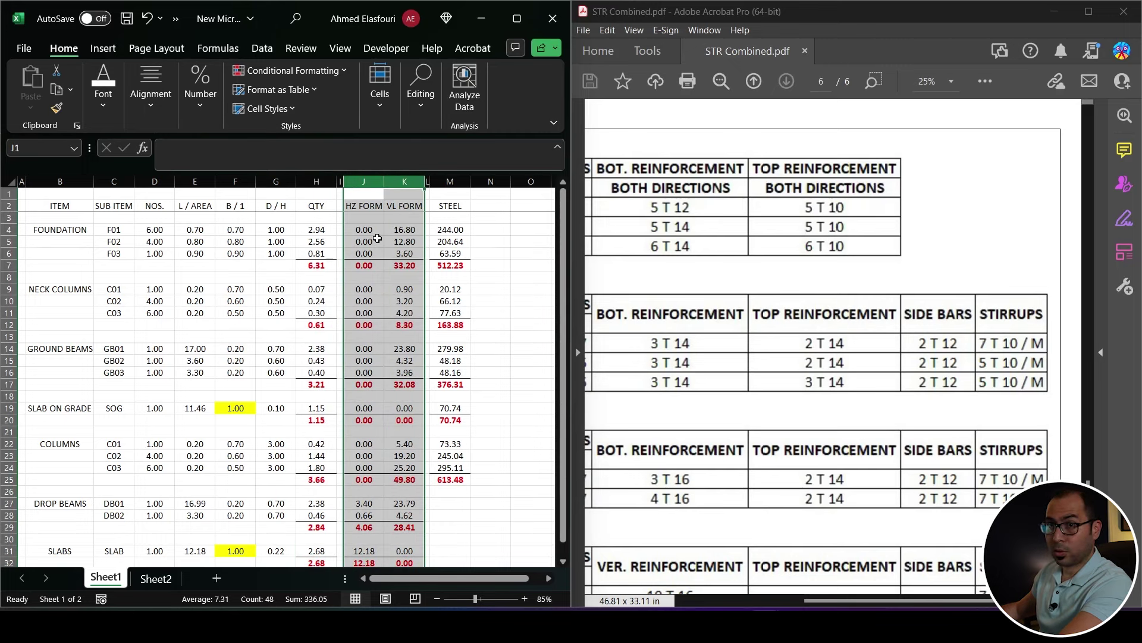
{"action": "left_click", "coordinate": [455, 175]}
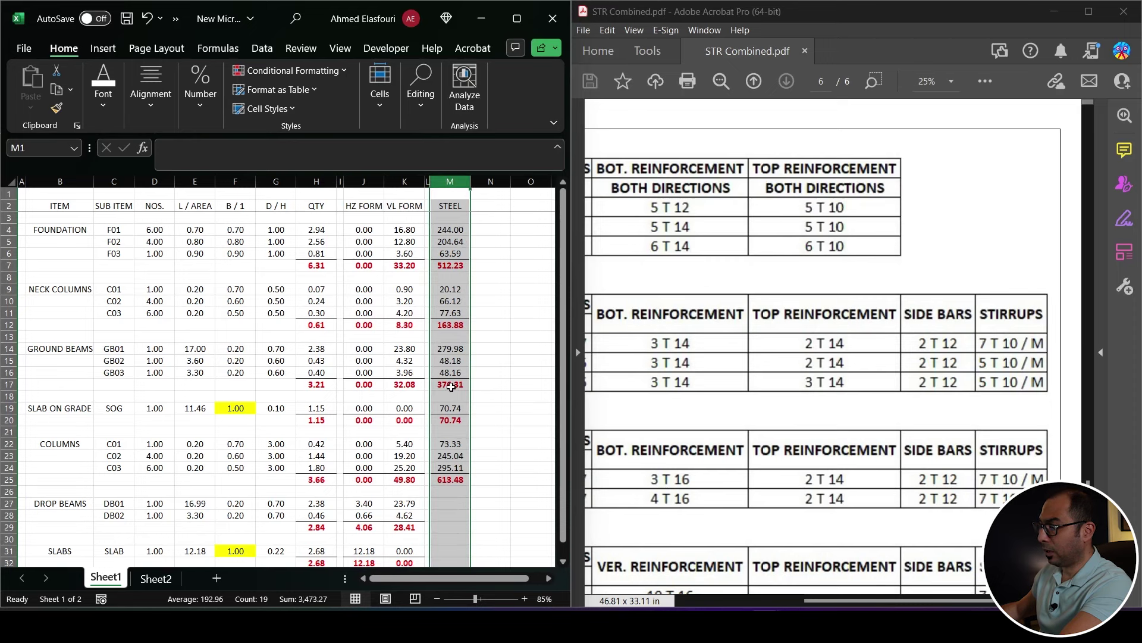
{"action": "scroll", "coordinate": [449, 383], "scroll_direction": "down", "scroll_amount": 3}
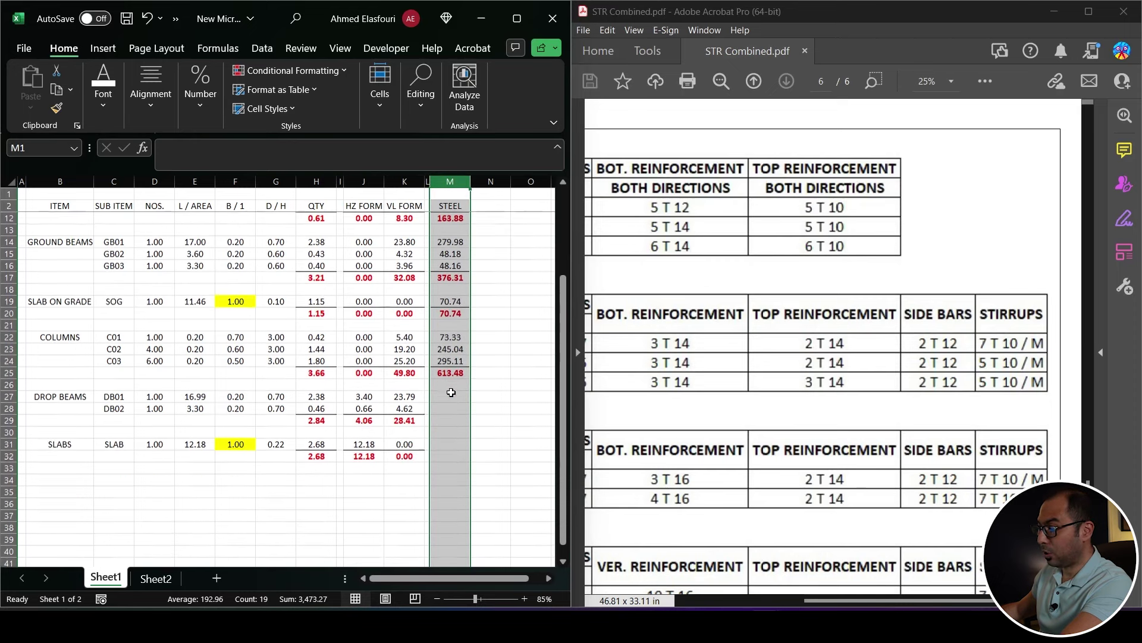
{"action": "left_click", "coordinate": [447, 395]}
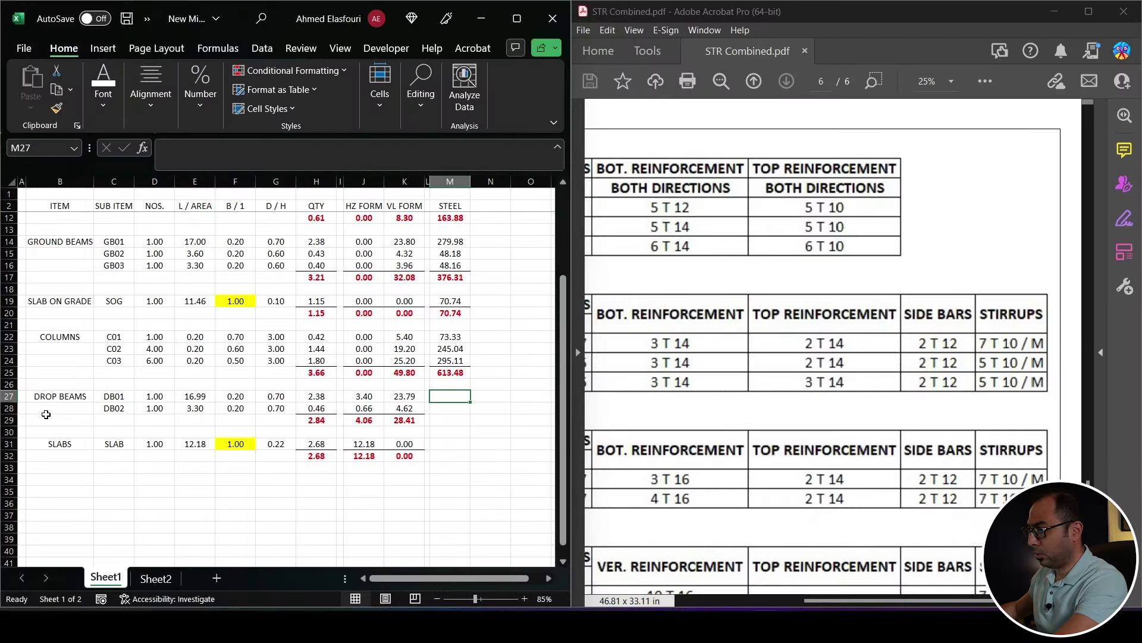
Clear the old types, counts, dimensions and reinforcement values in the Drop beams table on Sheet2 from row 146 down.
{"action": "left_click", "coordinate": [155, 579]}
{"action": "scroll", "coordinate": [149, 432], "scroll_direction": "down", "scroll_amount": 8}
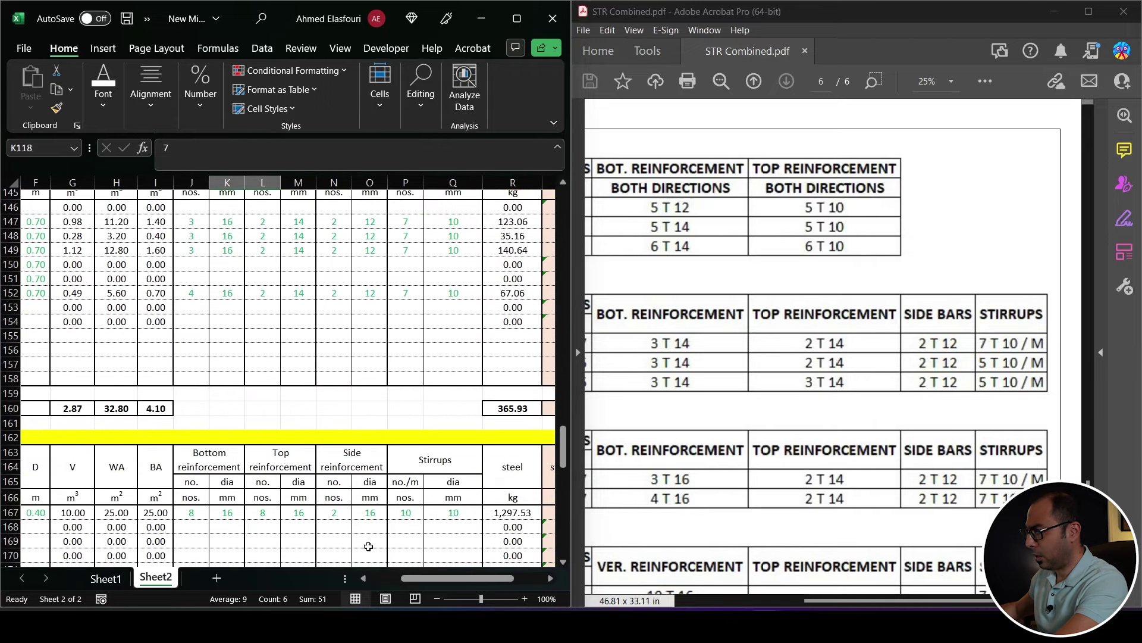
{"action": "scroll", "coordinate": [38, 385], "scroll_direction": "up", "scroll_amount": 3}
{"action": "left_click_drag", "start_coordinate": [38, 384], "coordinate": [189, 494]}
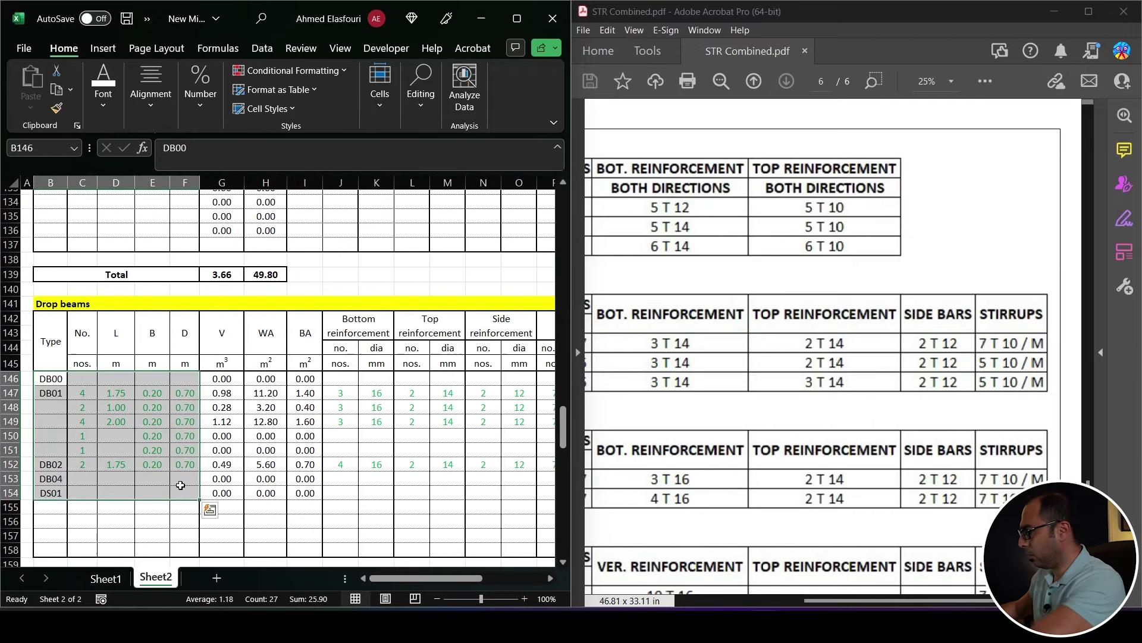
{"action": "key", "text": "Delete"}
{"action": "left_click_drag", "start_coordinate": [348, 381], "coordinate": [473, 464]}
{"action": "key", "text": "Delete"}
{"action": "left_click_drag", "start_coordinate": [441, 577], "coordinate": [410, 577]}
Link the first drop beam type cell B146 to DB01 in Sheet1 cell C27.
{"action": "left_click", "coordinate": [61, 381]}
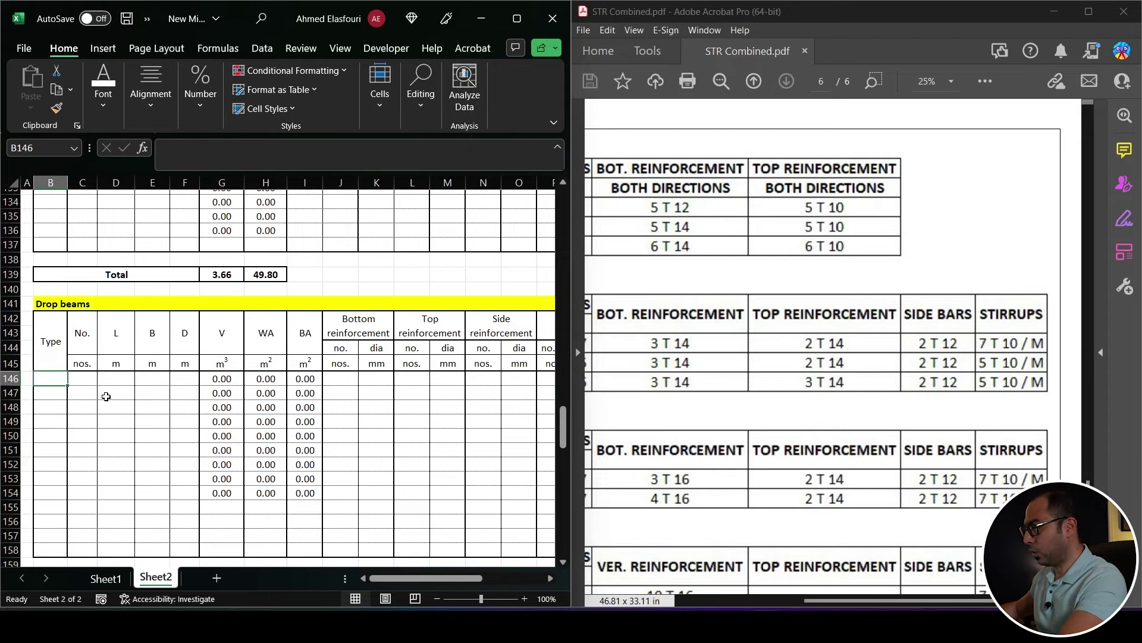
{"action": "type", "text": "="}
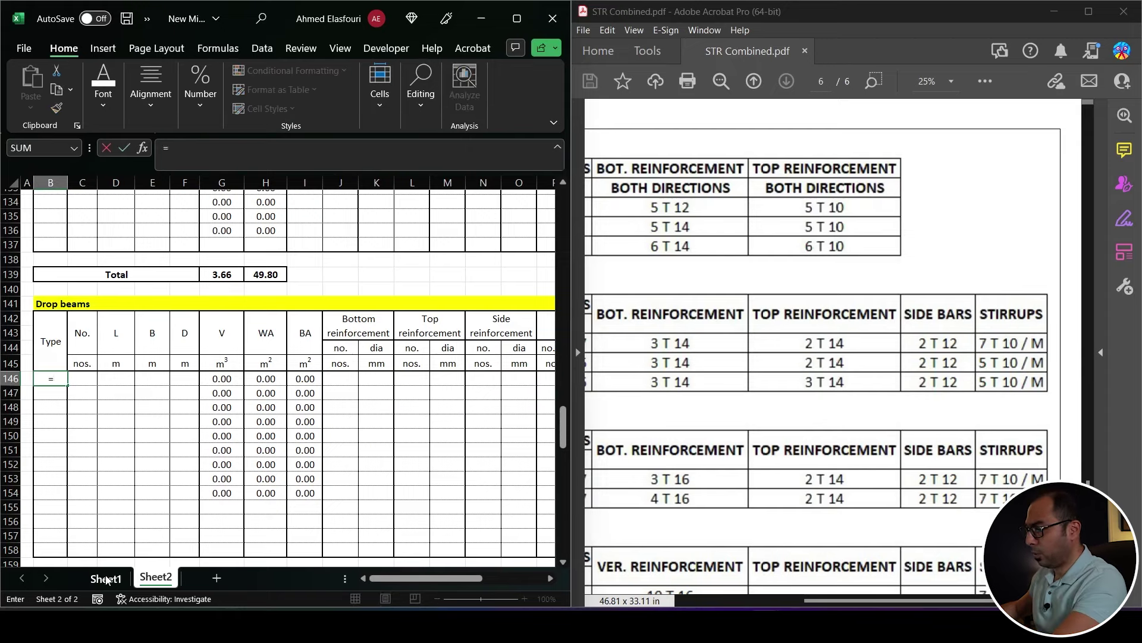
{"action": "left_click", "coordinate": [106, 577]}
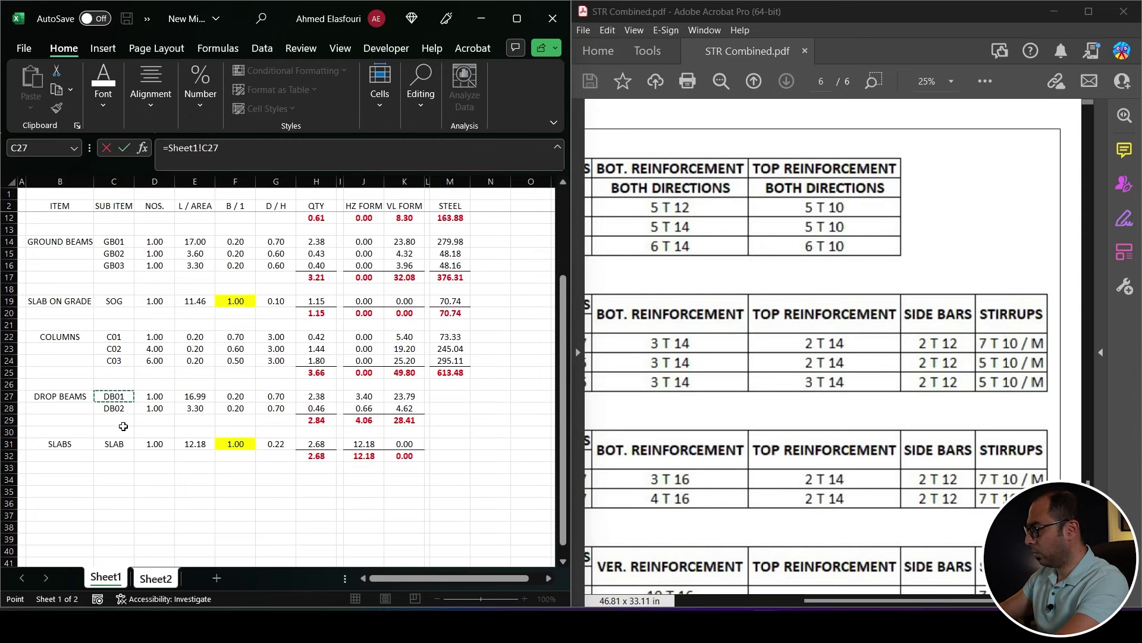
{"action": "key", "text": "Return"}
Fill the B146 link across B146:F147 to bring in types, counts and dimensions for DB01 and DB02.
{"action": "key", "text": "shift+Down"}
{"action": "key", "text": "shift+Right"}
{"action": "key", "text": "shift+Right"}
{"action": "key", "text": "shift+Right"}
{"action": "key", "text": "shift+Right"}
{"action": "key", "text": "ctrl+r"}
{"action": "key", "text": "ctrl+d"}
Enter the drop beams' bottom reinforcement from the PDF schedule: 3 bars of 16 mm for DB01 and 4 of 16 mm for DB02.
{"action": "key", "text": "Right"}
{"action": "key", "text": "Right"}
{"action": "key", "text": "Right"}
{"action": "key", "text": "Right"}
{"action": "key", "text": "Right"}
{"action": "key", "text": "Right"}
{"action": "key", "text": "Right"}
{"action": "key", "text": "Right"}
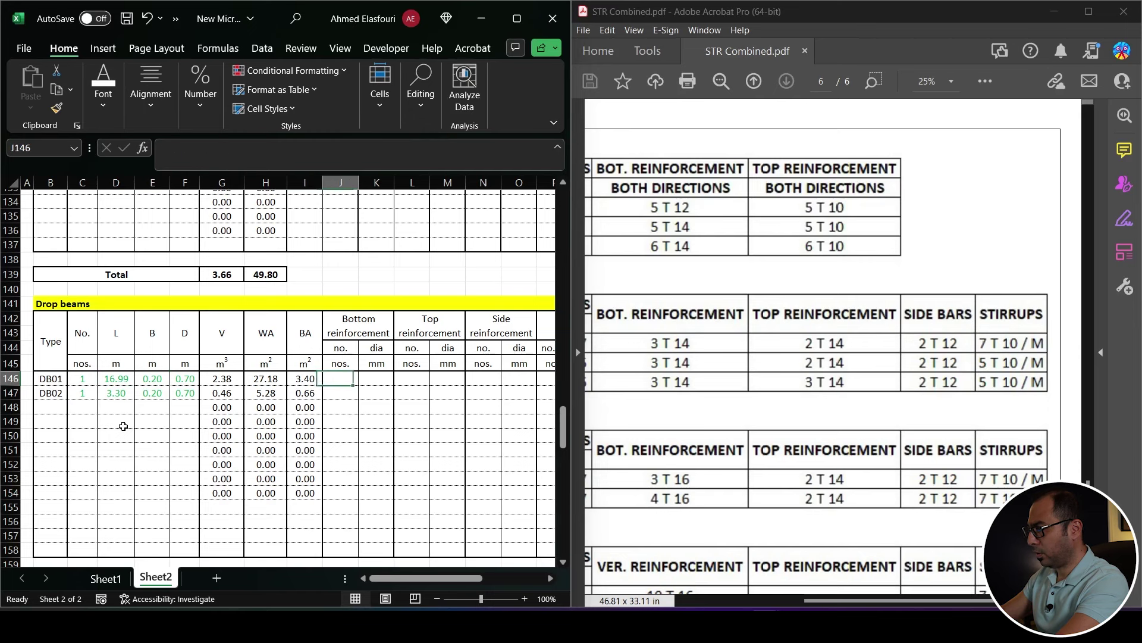
{"action": "left_click_drag", "start_coordinate": [699, 413], "coordinate": [924, 338]}
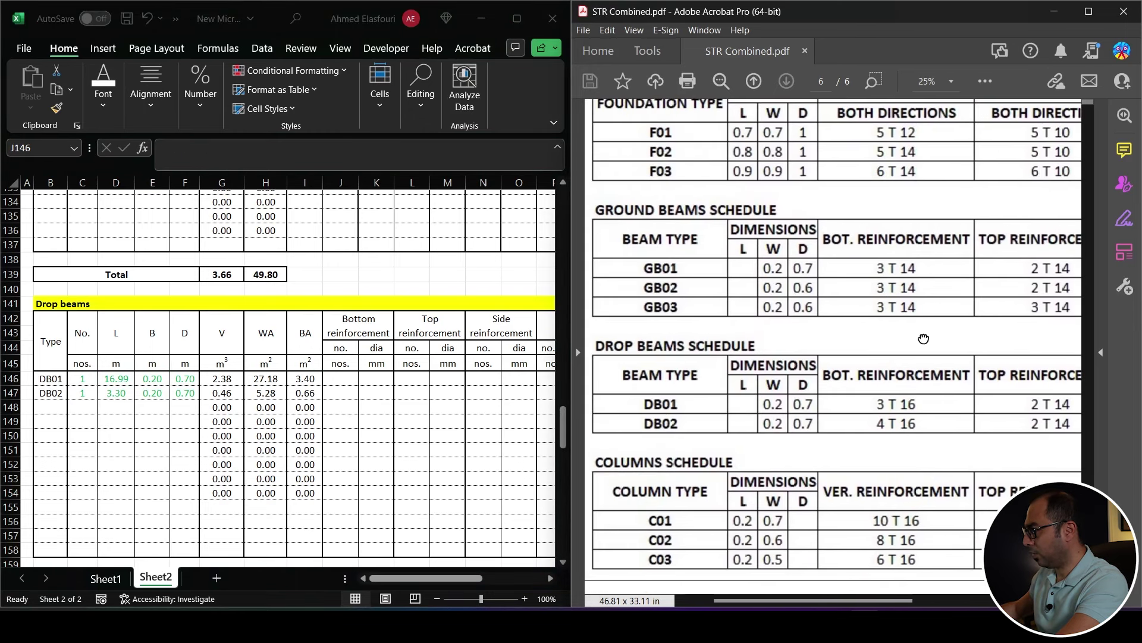
{"action": "left_click_drag", "start_coordinate": [744, 370], "coordinate": [665, 375]}
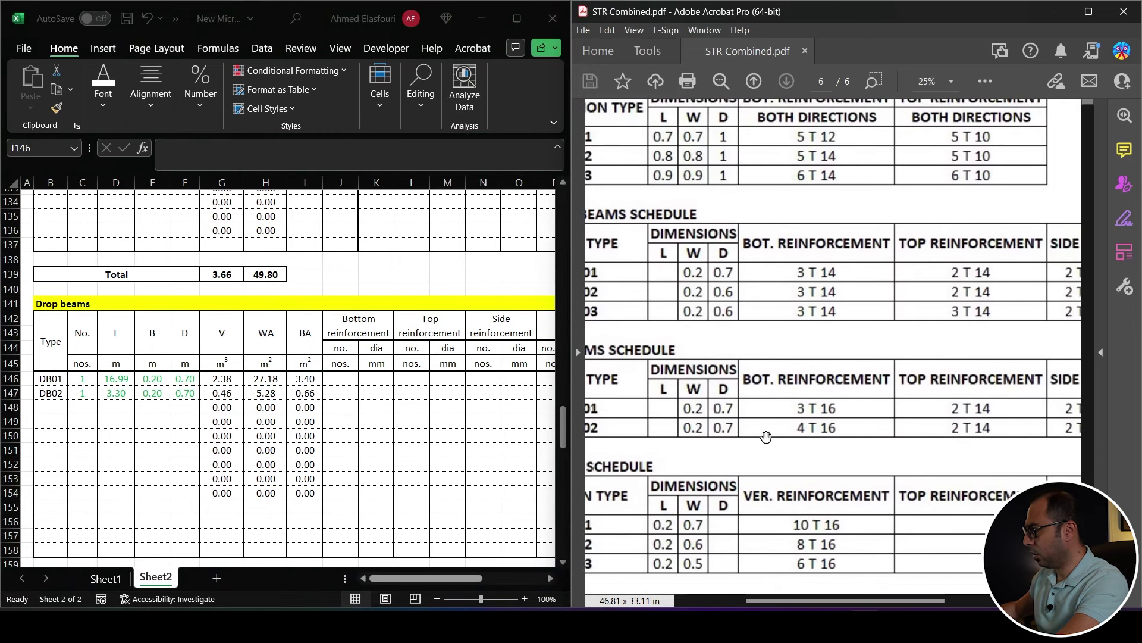
{"action": "left_click", "coordinate": [348, 384]}
{"action": "type", "text": "3"}
{"action": "key", "text": "Tab"}
{"action": "type", "text": "16"}
{"action": "key", "text": "Return"}
{"action": "type", "text": "4"}
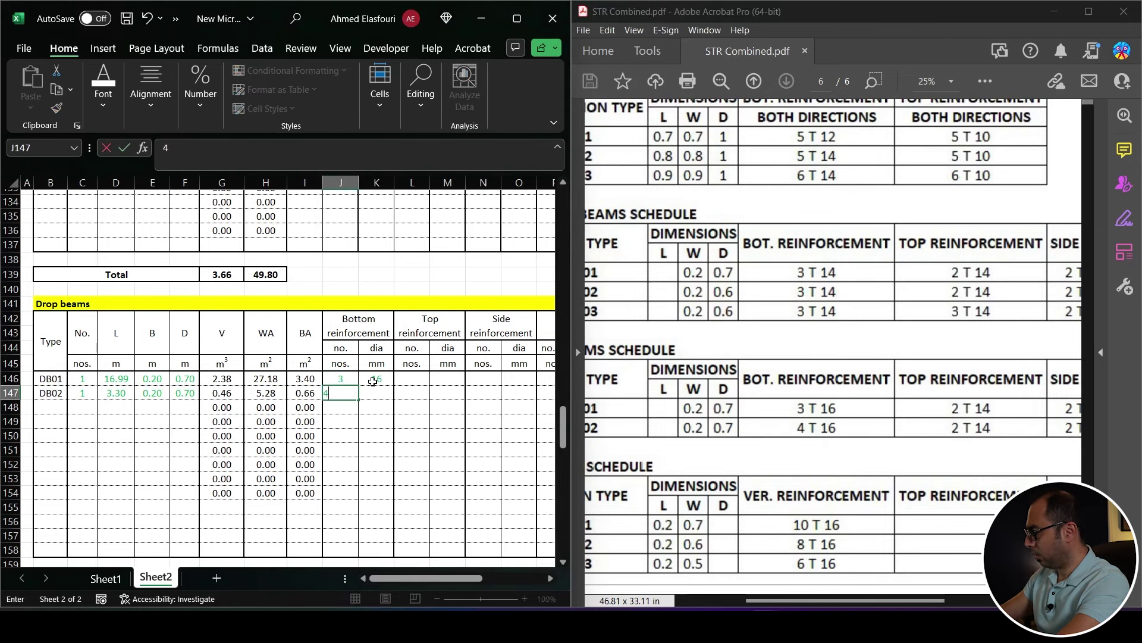
{"action": "key", "text": "Tab"}
{"action": "type", "text": "16"}
{"action": "key", "text": "Tab"}
Enter the top reinforcement of DB01 and DB02 as 2 bars of 14 mm each.
{"action": "key", "text": "Up"}
{"action": "type", "text": "2"}
{"action": "key", "text": "Tab"}
{"action": "key", "text": "Return"}
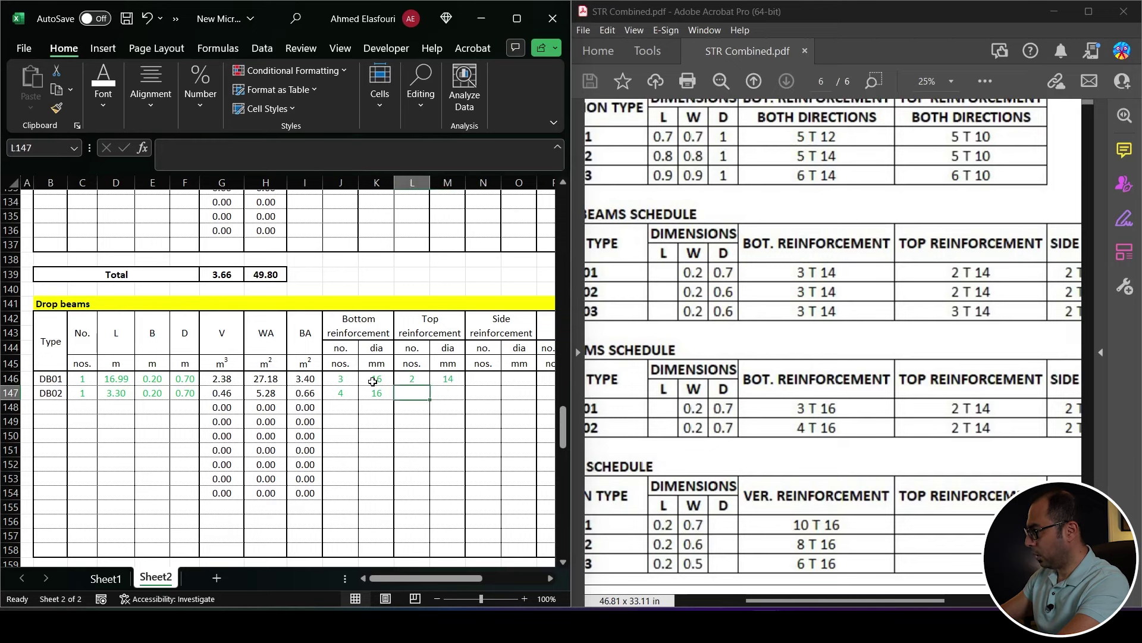
{"action": "type", "text": "2"}
{"action": "key", "text": "Tab"}
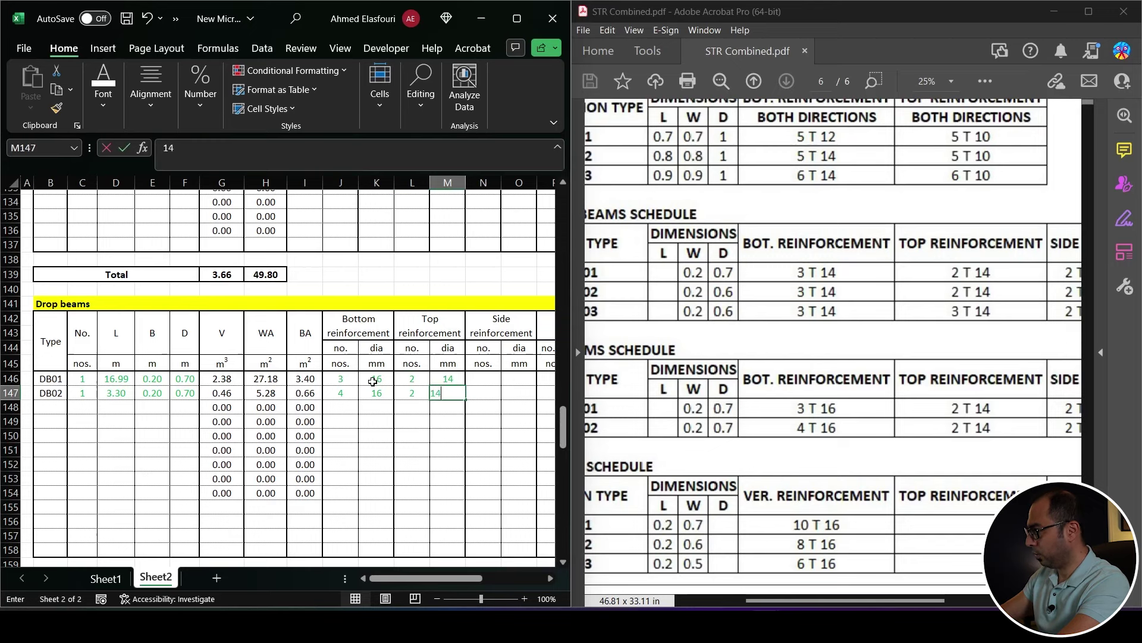
{"action": "type", "text": "14"}
{"action": "key", "text": "Tab"}
Enter DB01's side reinforcement as 2 bars of 12 mm and its stirrups as 7 per metre of 10 mm.
{"action": "key", "text": "Up"}
{"action": "left_click_drag", "start_coordinate": [956, 431], "coordinate": [801, 425]}
{"action": "left_click", "coordinate": [483, 381]}
{"action": "type", "text": "2"}
{"action": "key", "text": "Tab"}
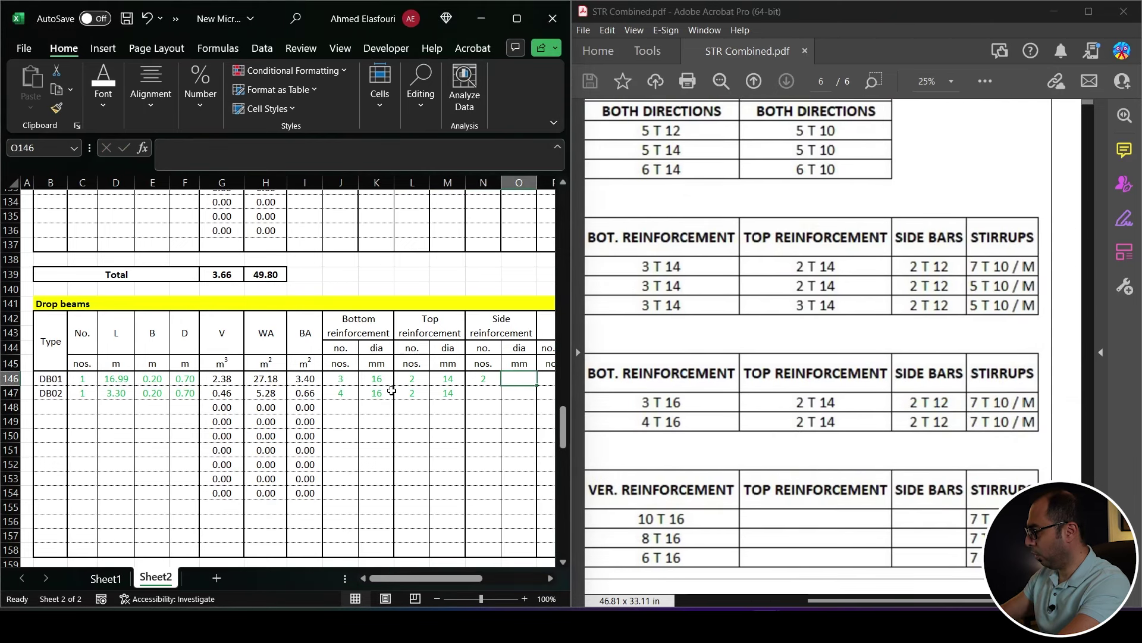
{"action": "type", "text": "12"}
{"action": "key", "text": "Tab"}
{"action": "type", "text": "7"}
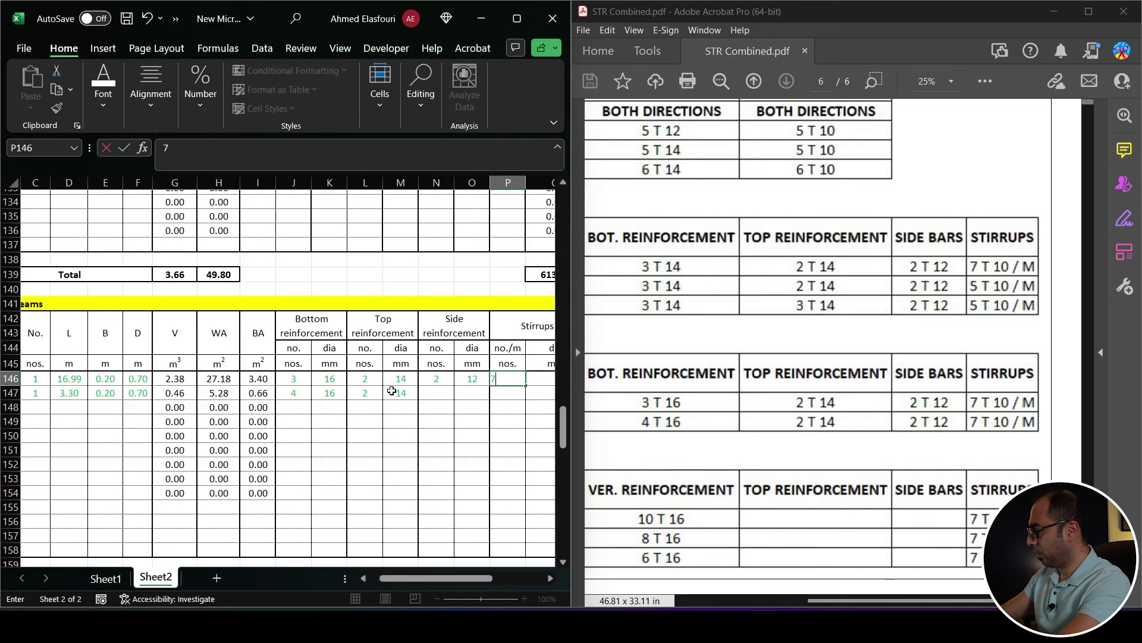
{"action": "key", "text": "Tab"}
{"action": "type", "text": "10"}
Copy DB01's side reinforcement and stirrup values N146:Q146 to the DB02 row with Paste Special.
{"action": "key", "text": "shift+Left"}
{"action": "key", "text": "shift+Left"}
{"action": "key", "text": "shift+Left"}
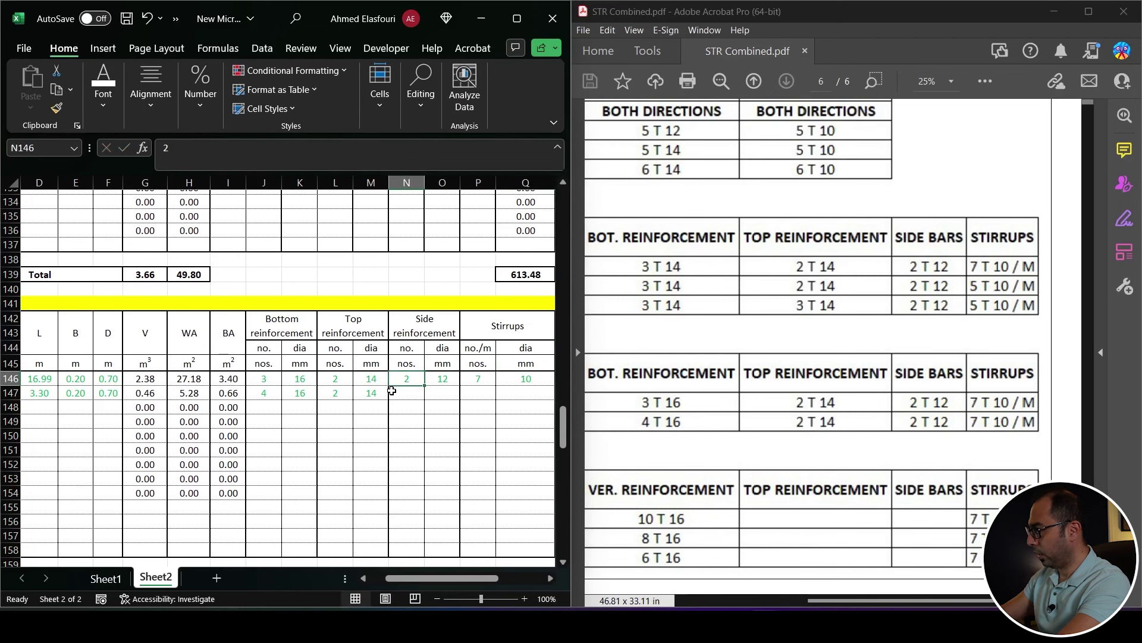
{"action": "key", "text": "ctrl+c"}
{"action": "left_click", "coordinate": [407, 392]}
{"action": "key", "text": "alt+e+s"}
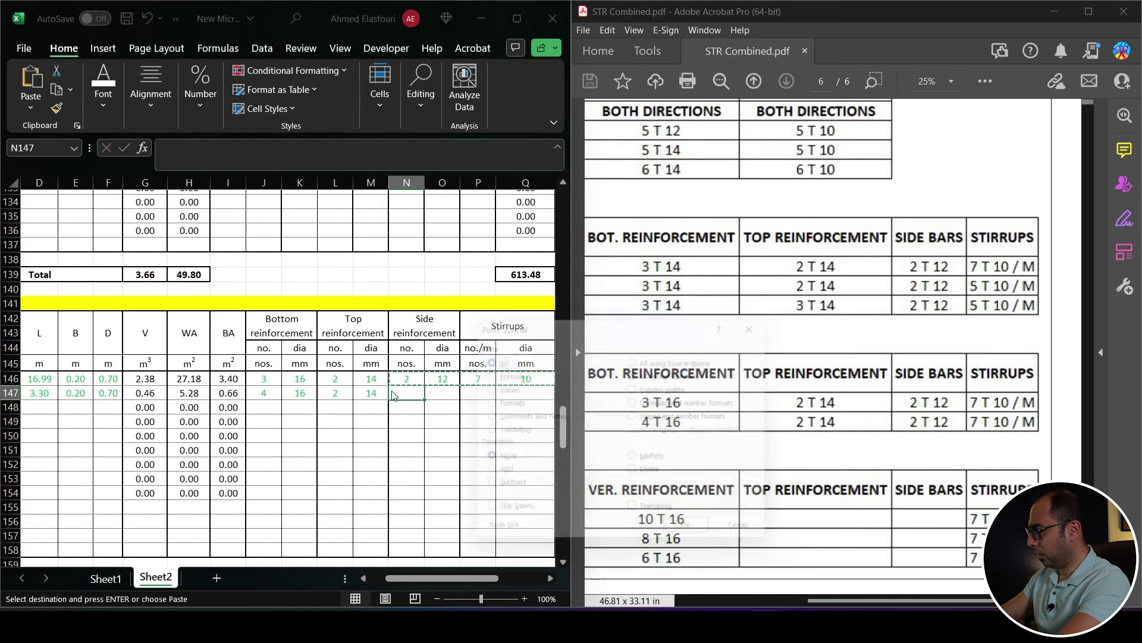
{"action": "key", "text": "Return"}
Examine the drop beams' steel weights, steel and form ratios, and the steel formula in R146.
{"action": "key", "text": "Right"}
{"action": "key", "text": "Right"}
{"action": "key", "text": "Right"}
{"action": "key", "text": "Right"}
{"action": "key", "text": "Right"}
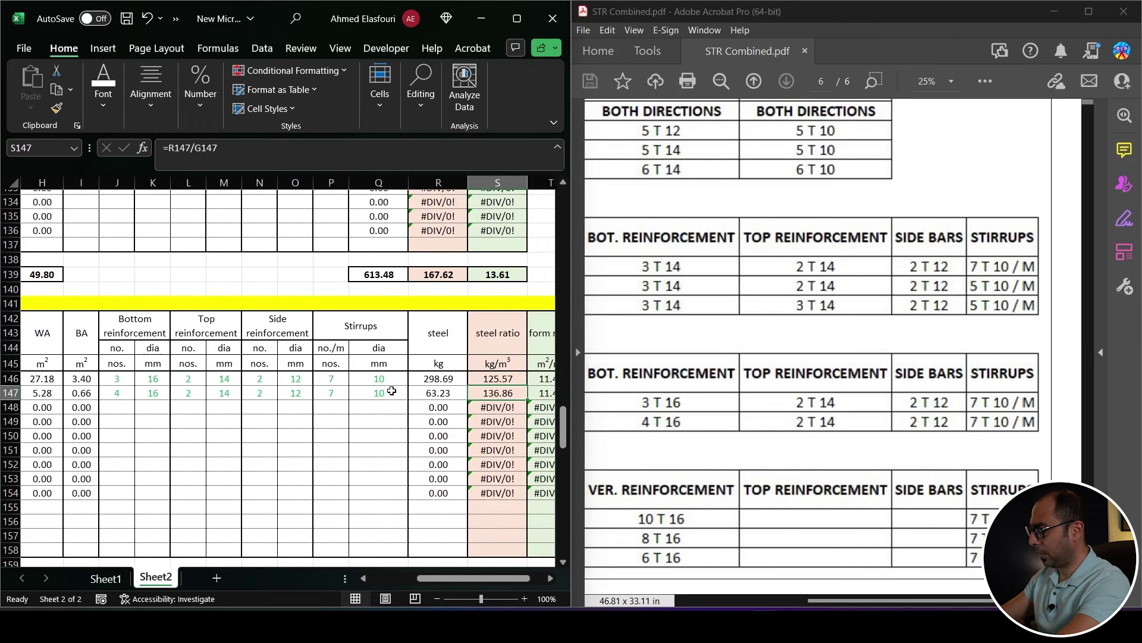
{"action": "key", "text": "Right"}
{"action": "scroll", "coordinate": [336, 386], "scroll_direction": "down", "scroll_amount": 1}
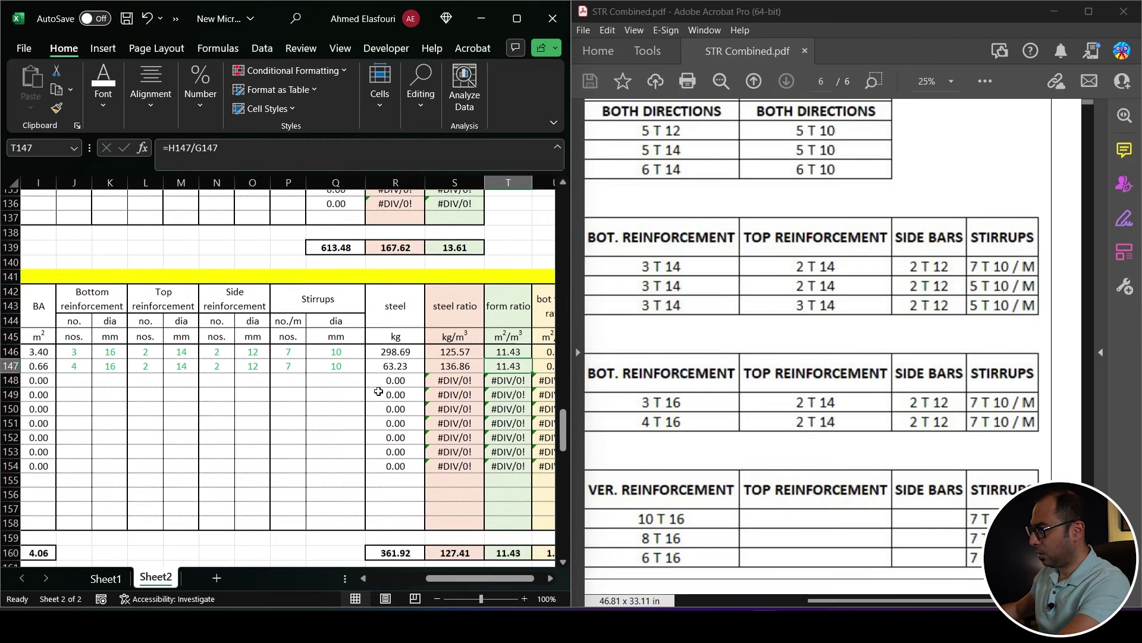
{"action": "left_click", "coordinate": [394, 338]}
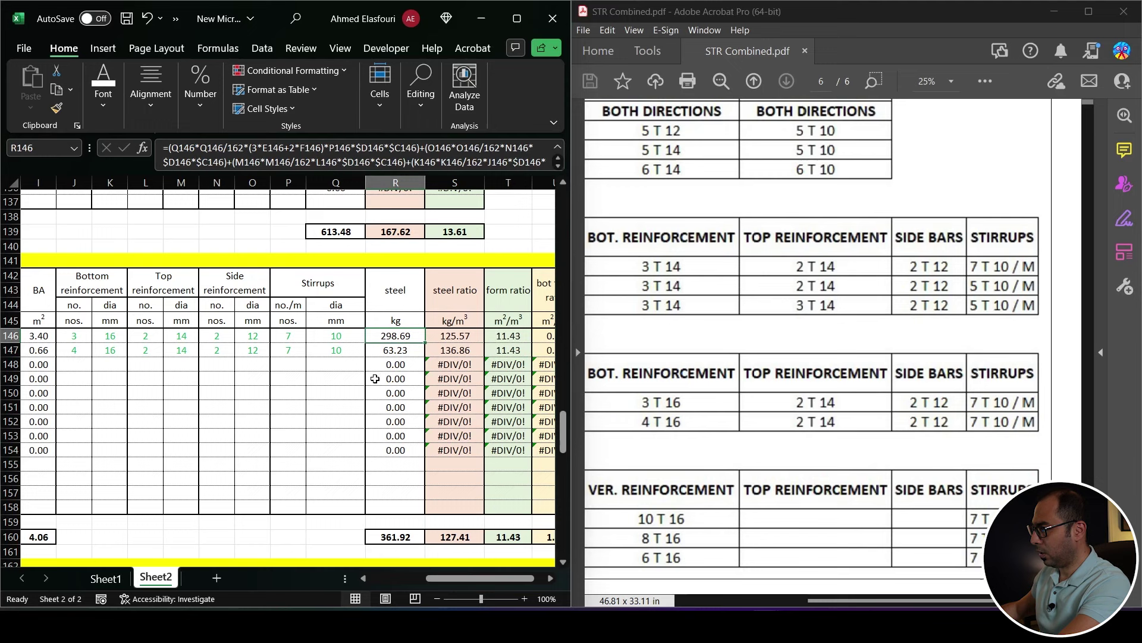
Link DB01's steel in M27 of Sheet1 to Sheet2 cell R146 and copy the link to the DB02 row.
{"action": "left_click", "coordinate": [105, 578]}
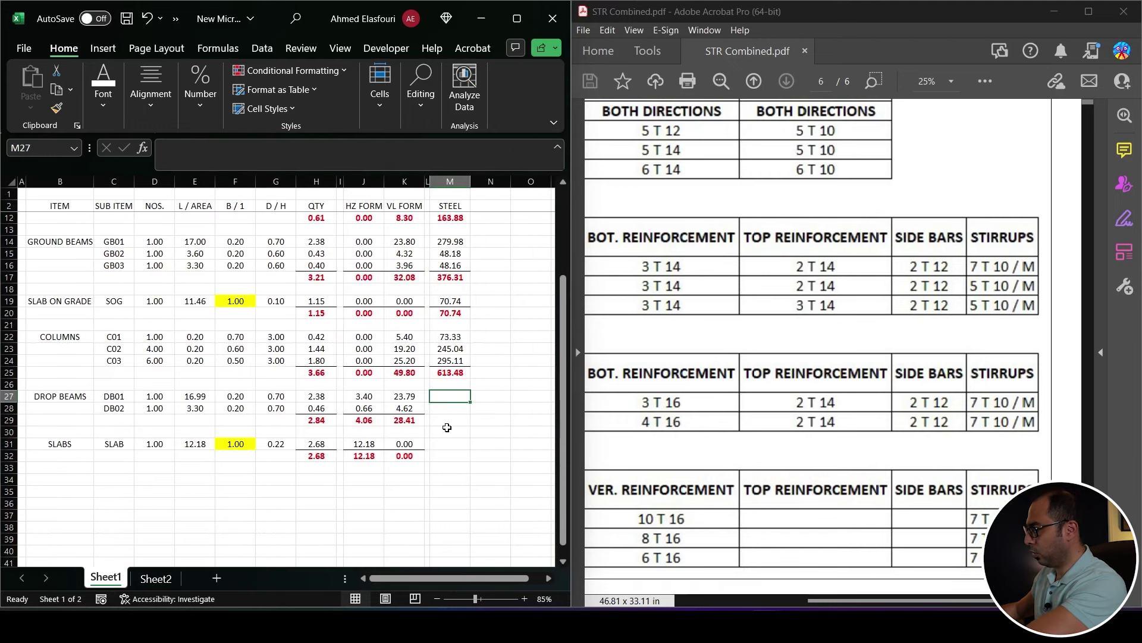
{"action": "type", "text": "="}
{"action": "left_click", "coordinate": [155, 578]}
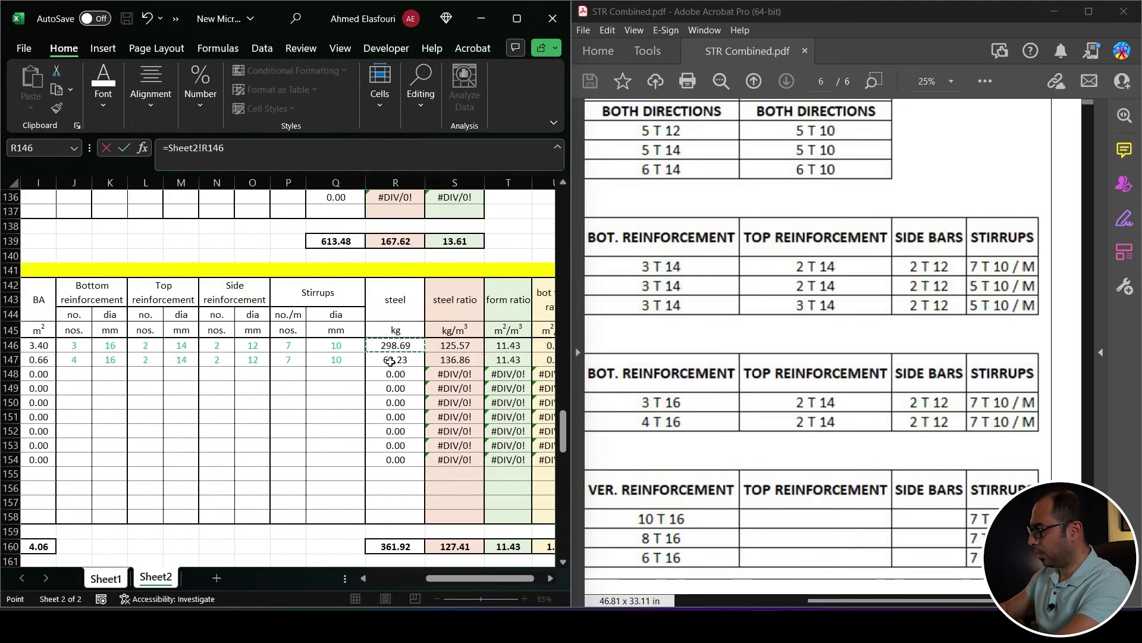
{"action": "key", "text": "Return"}
{"action": "key", "text": "ctrl+c"}
{"action": "key", "text": "Down"}
{"action": "key", "text": "Return"}
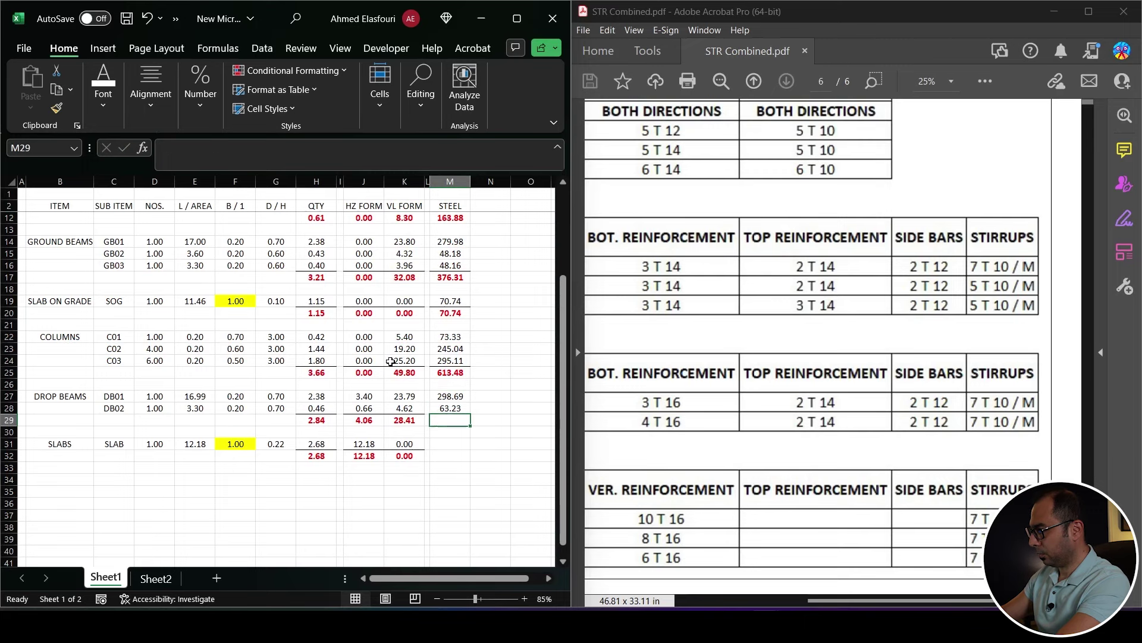
Add the drop beams' steel subtotal in M29 with the same sum formula as the other subtotals.
{"action": "key", "text": "Right"}
{"action": "key", "text": "Right"}
{"action": "key", "text": "Return"}
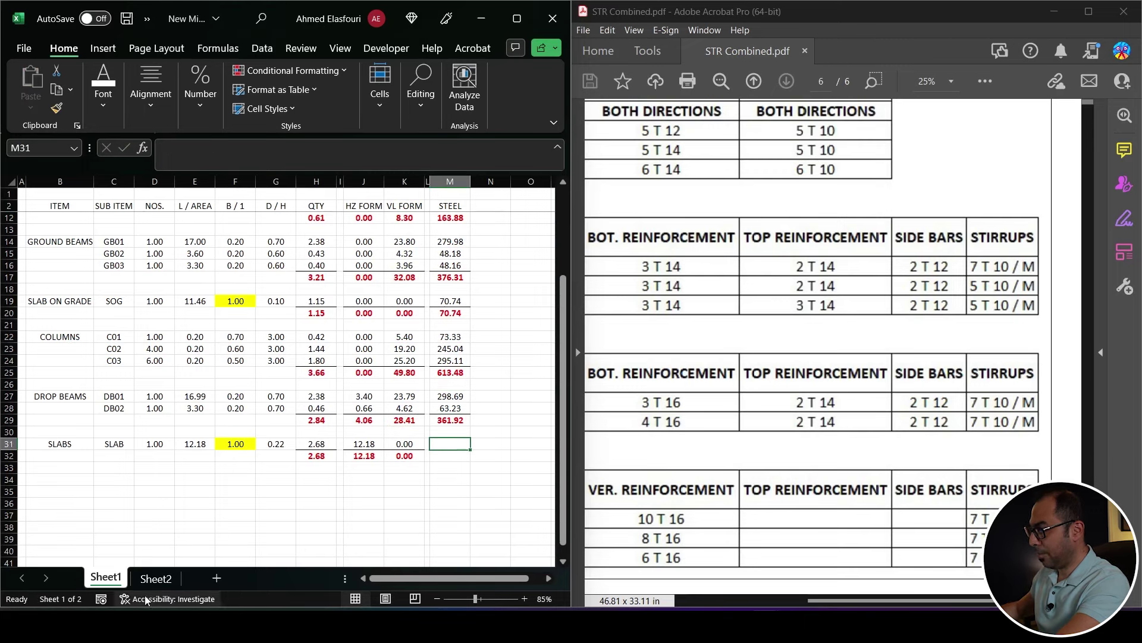
Clear the sample entries SLAB 1 and SLAB 2, including dimensions and reinforcement, from the Slabs table on Sheet2.
{"action": "left_click", "coordinate": [155, 579]}
{"action": "scroll", "coordinate": [125, 386], "scroll_direction": "down", "scroll_amount": 7}
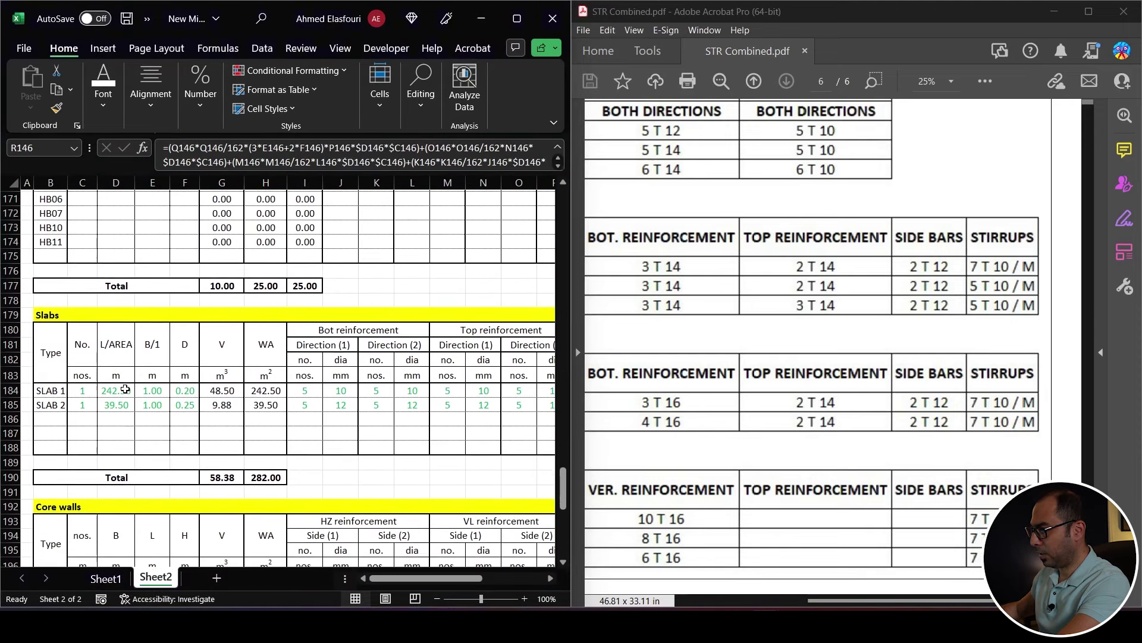
{"action": "left_click_drag", "start_coordinate": [52, 343], "coordinate": [189, 359]}
{"action": "key", "text": "Delete"}
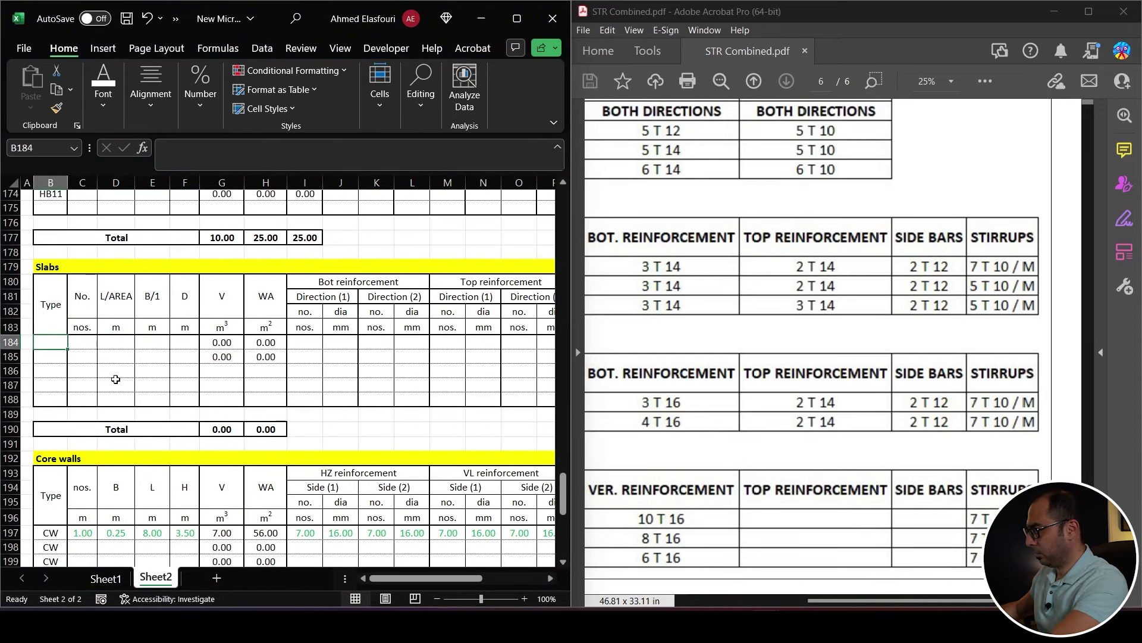
Link the slab type in B184 to Sheet1 cell C31 and copy the link into C184:F184 with Paste Special.
{"action": "type", "text": "="}
{"action": "left_click", "coordinate": [104, 578]}
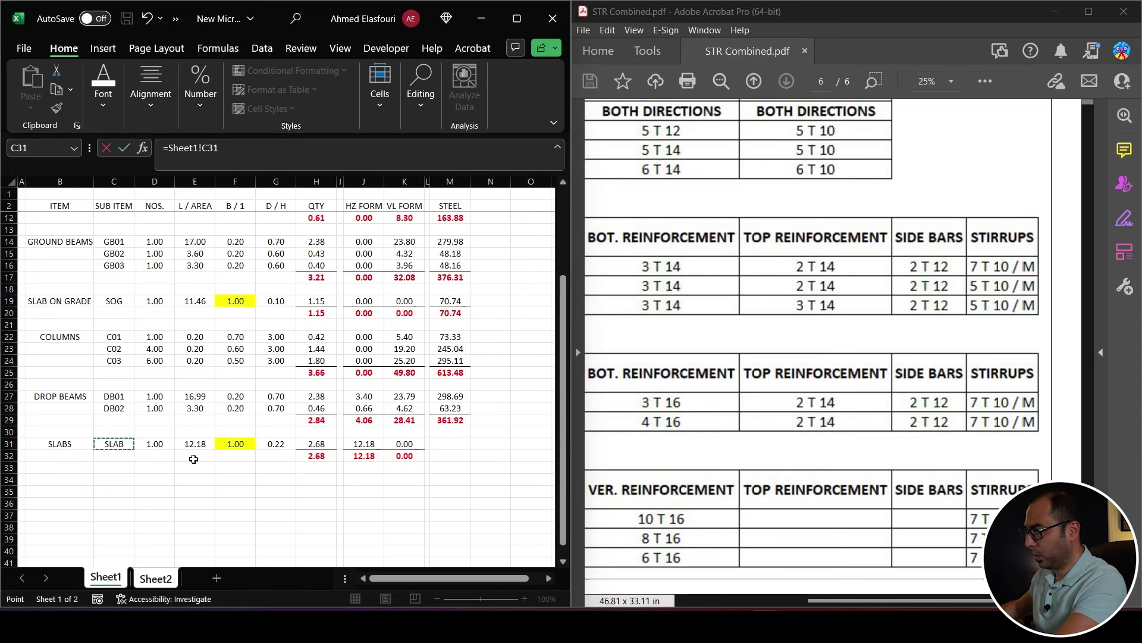
{"action": "key", "text": "Return"}
{"action": "key", "text": "Up"}
{"action": "key", "text": "ctrl+c"}
{"action": "key", "text": "Right"}
{"action": "key", "text": "shift+Right"}
{"action": "key", "text": "shift+Right"}
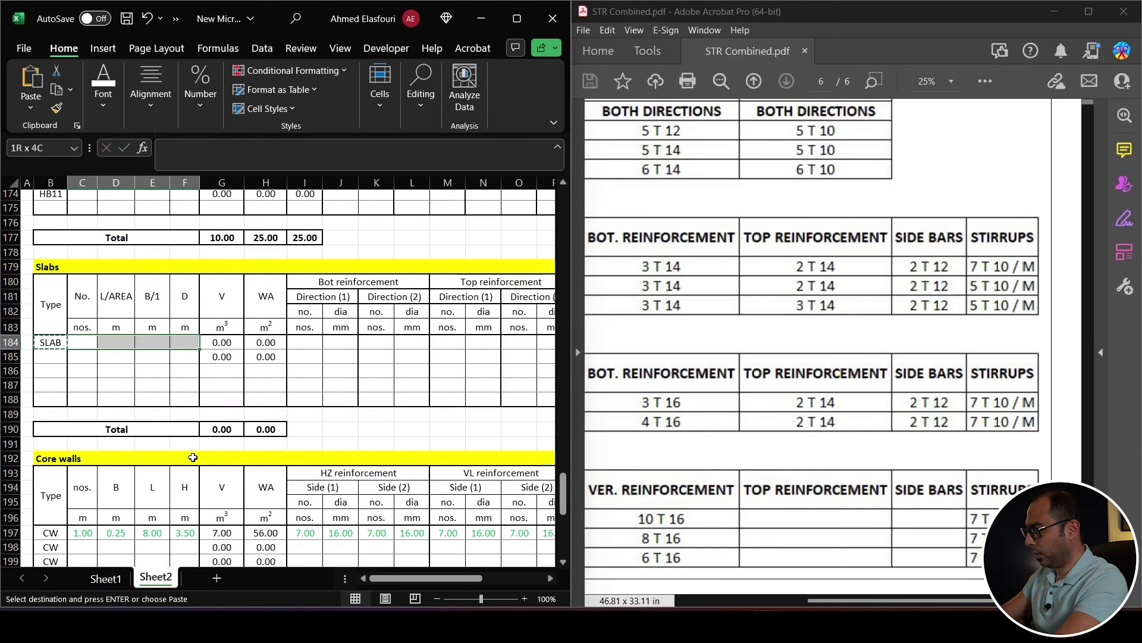
{"action": "key", "text": "alt+e"}
{"action": "key", "text": "p"}
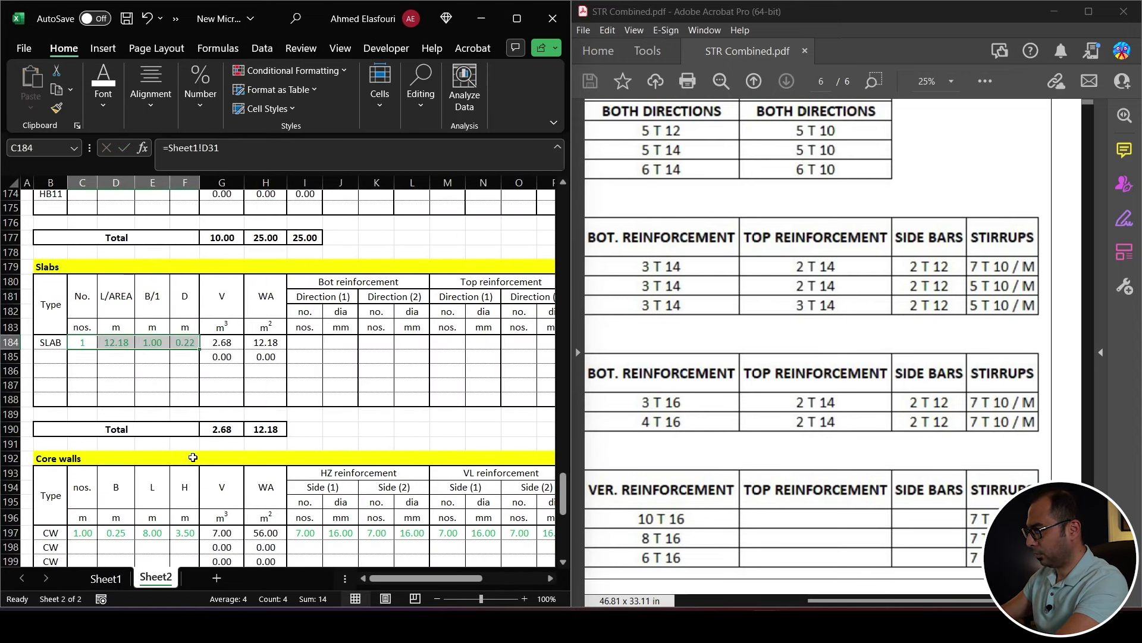
Switch to the Kreo takeoff in the browser and look up the slab's general mesh note on plan page 5.
{"action": "key", "text": "Right"}
{"action": "key", "text": "Right"}
{"action": "key", "text": "Right"}
{"action": "key", "text": "Right"}
{"action": "key", "text": "Right"}
{"action": "key", "text": "Right"}
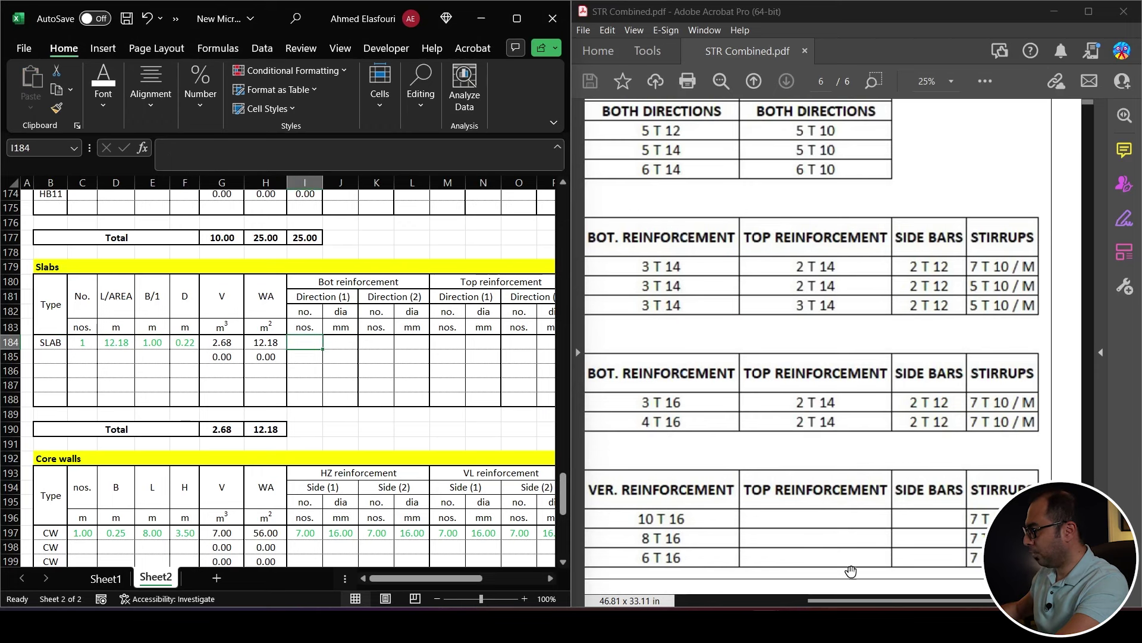
{"action": "left_click", "coordinate": [804, 558]}
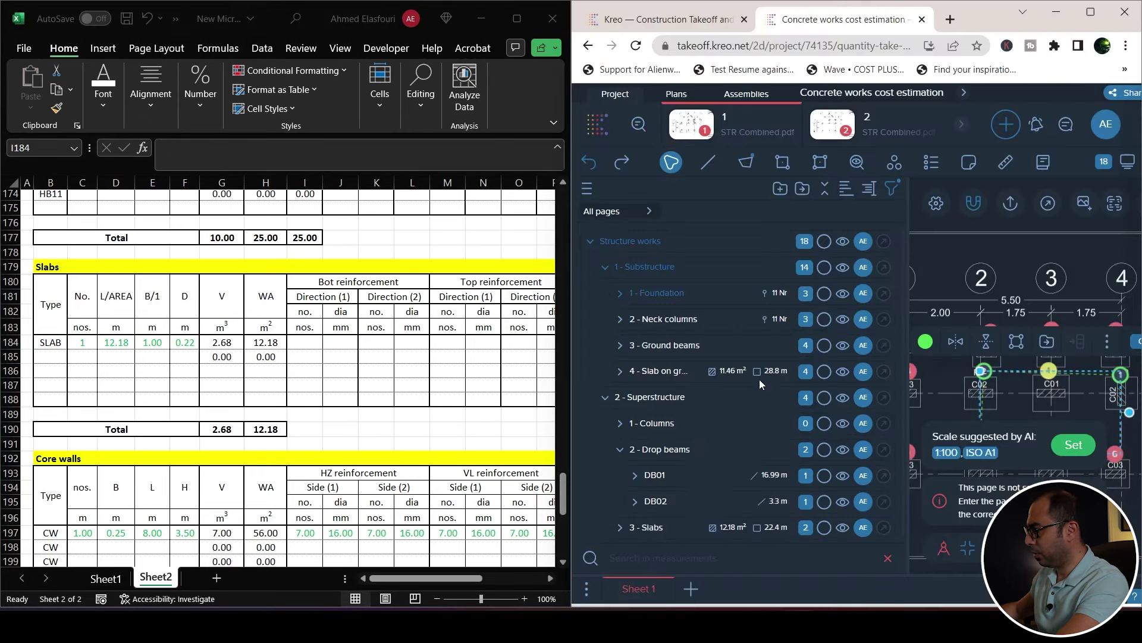
{"action": "left_click", "coordinate": [963, 126]}
{"action": "left_click_drag", "start_coordinate": [958, 465], "coordinate": [976, 465]}
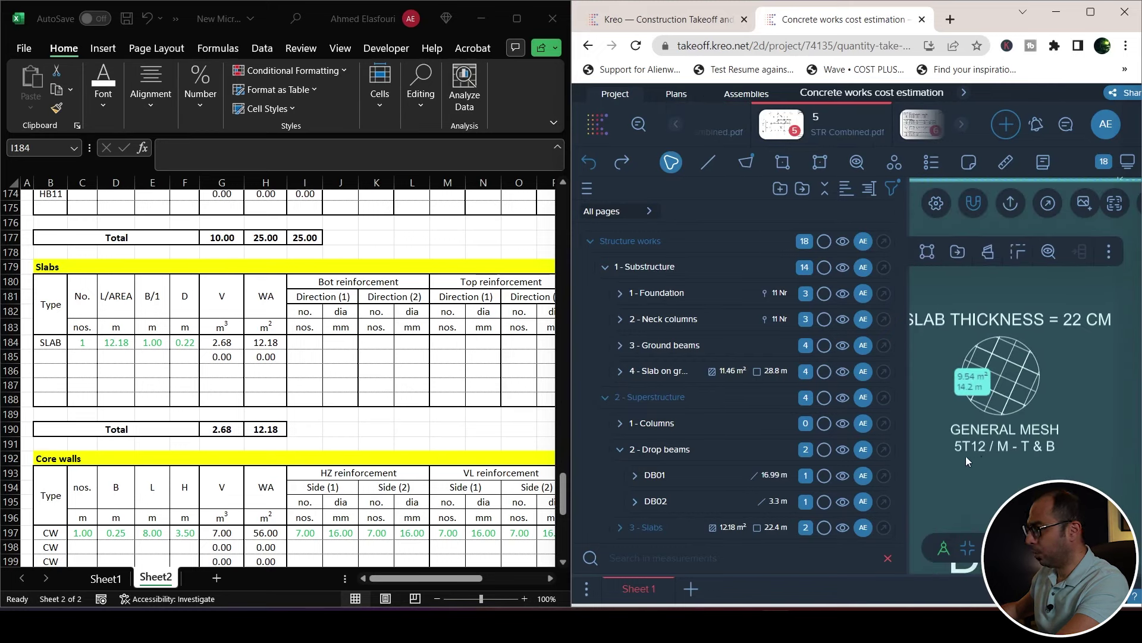
Enter the slab's bottom reinforcement in row 184 as 5 bars of 12 mm in both directions.
{"action": "left_click", "coordinate": [311, 344]}
{"action": "type", "text": "5"}
{"action": "key", "text": "Tab"}
{"action": "type", "text": "12"}
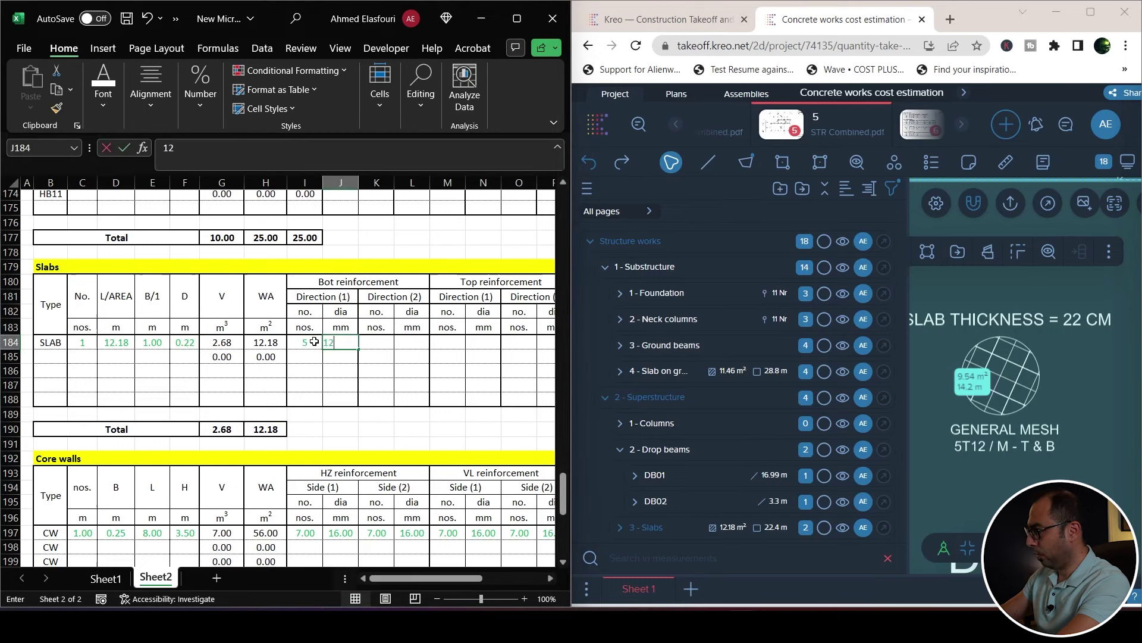
{"action": "key", "text": "Tab"}
{"action": "type", "text": "5"}
{"action": "key", "text": "Tab"}
{"action": "type", "text": "12"}
{"action": "key", "text": "Tab"}
Enter the slab's top reinforcement in row 184 as 5 bars of 12 mm in both directions.
{"action": "type", "text": "5"}
{"action": "key", "text": "Tab"}
{"action": "type", "text": "12"}
{"action": "key", "text": "Tab"}
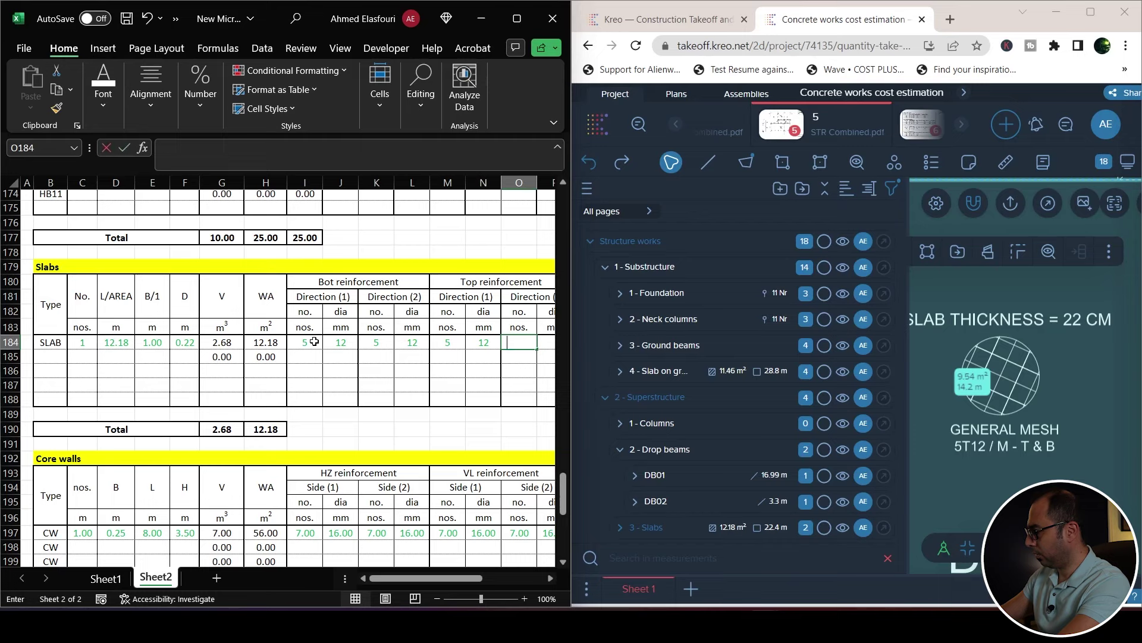
{"action": "type", "text": "5"}
{"action": "key", "text": "Tab"}
{"action": "type", "text": "12"}
{"action": "key", "text": "Left"}
{"action": "key", "text": "Left"}
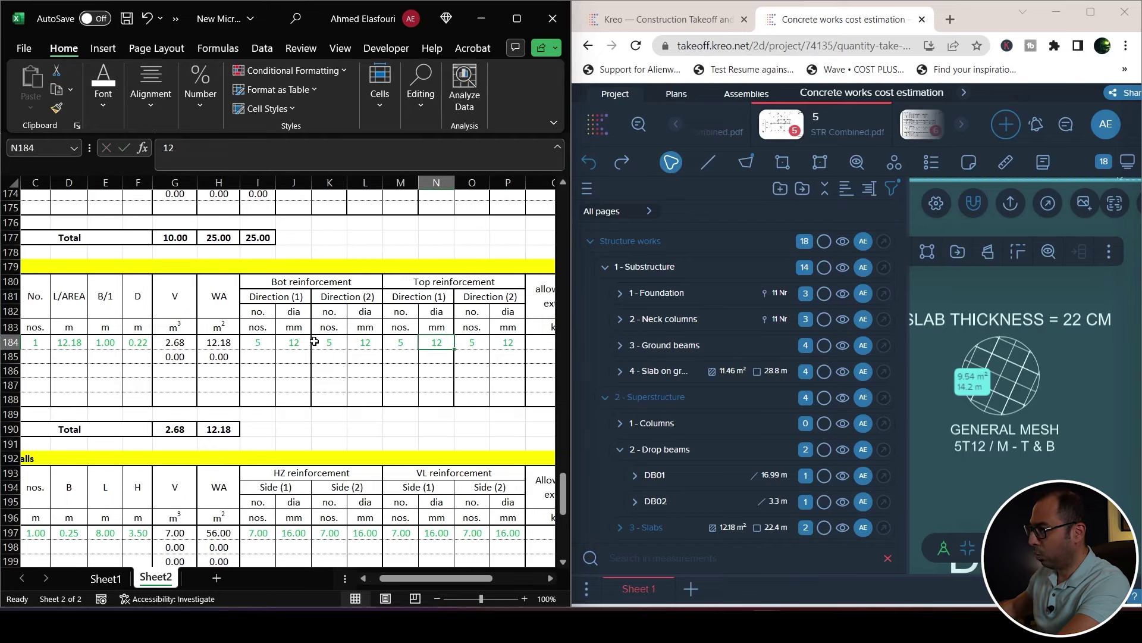
Examine the slab's bottom and top reinforcement directions and the steel formula in R184.
{"action": "left_click", "coordinate": [334, 284]}
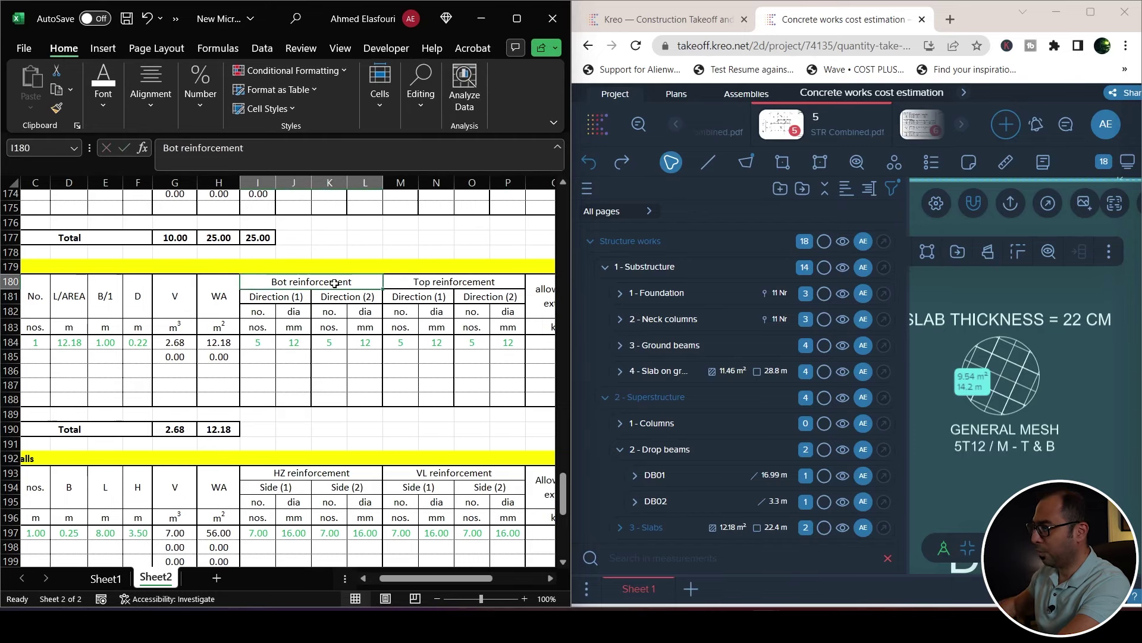
{"action": "left_click", "coordinate": [297, 298]}
{"action": "left_click", "coordinate": [341, 300]}
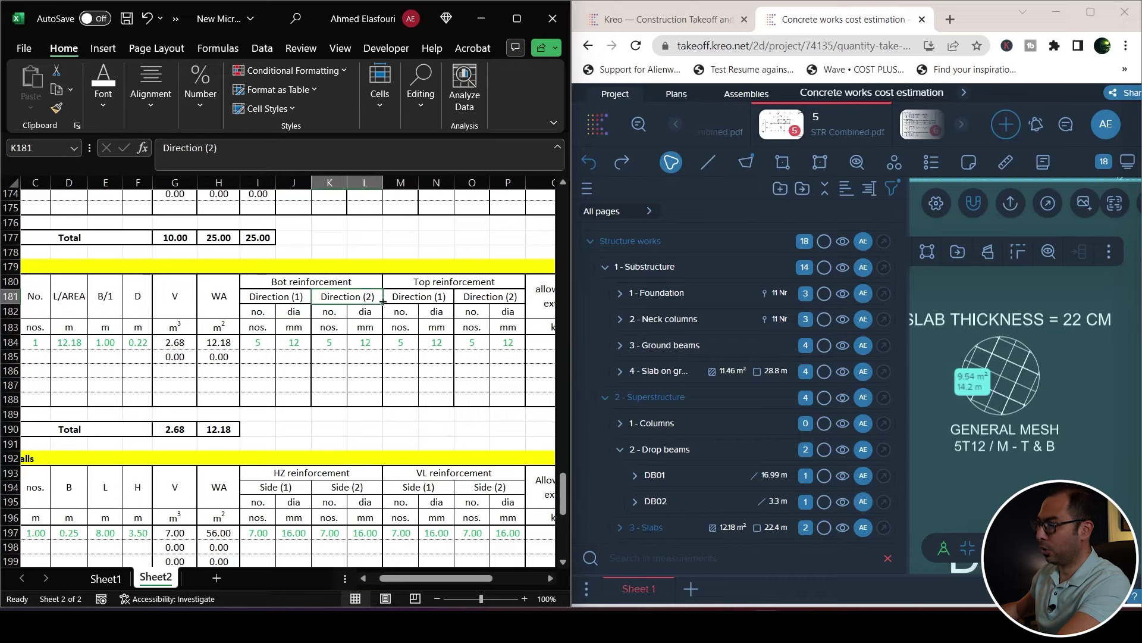
{"action": "left_click", "coordinate": [431, 281]}
{"action": "left_click", "coordinate": [419, 297]}
{"action": "left_click", "coordinate": [479, 297]}
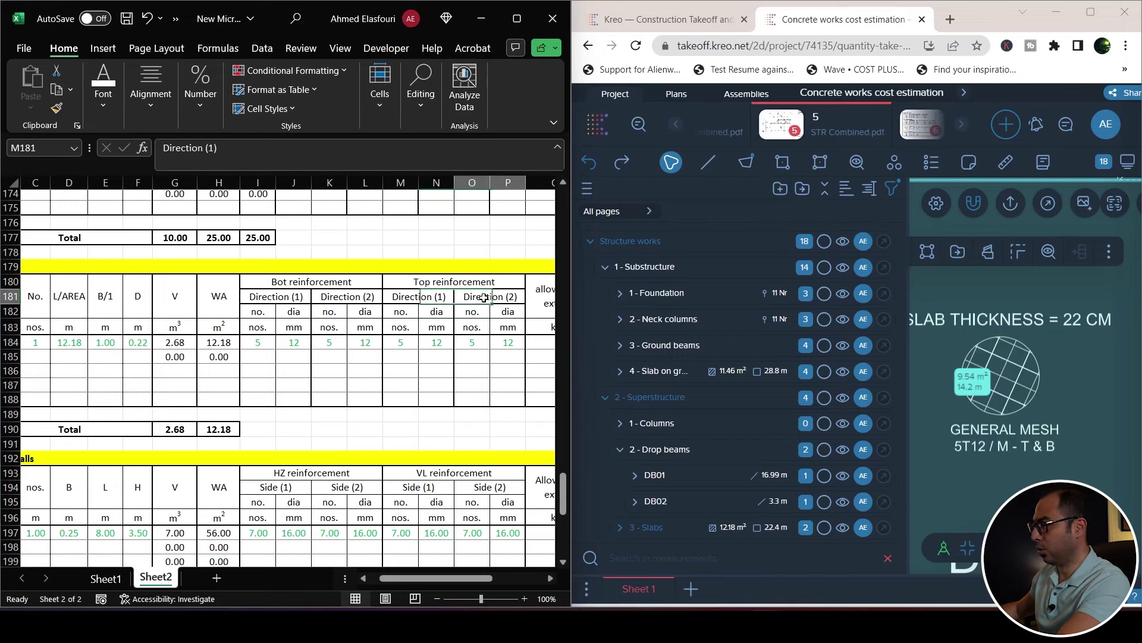
{"action": "left_click_drag", "start_coordinate": [458, 578], "coordinate": [502, 577]}
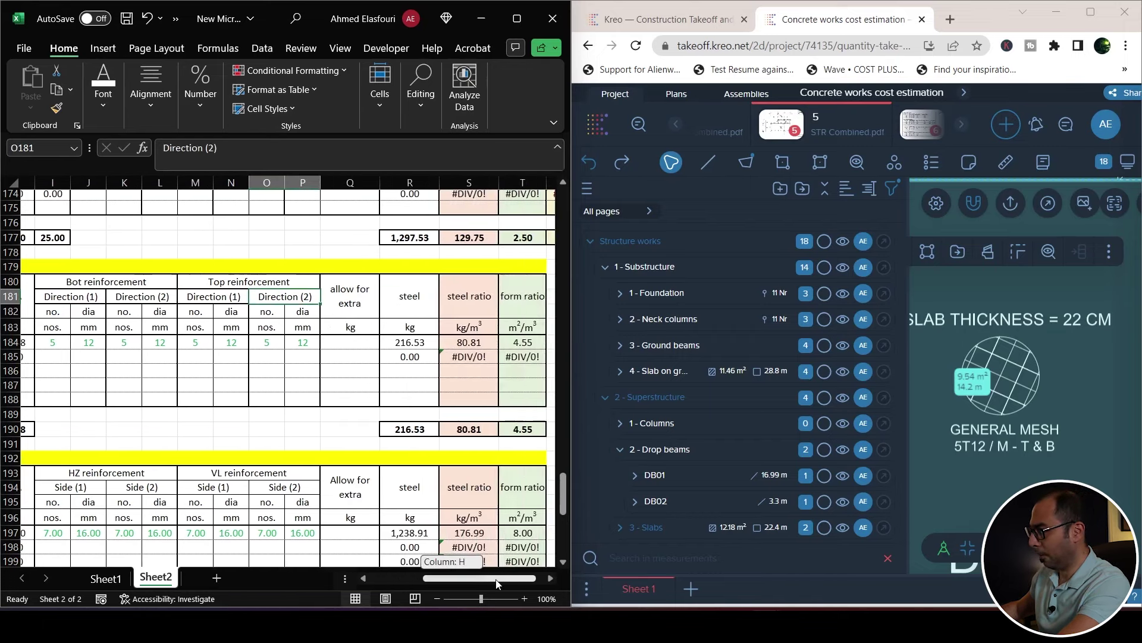
{"action": "left_click", "coordinate": [398, 347]}
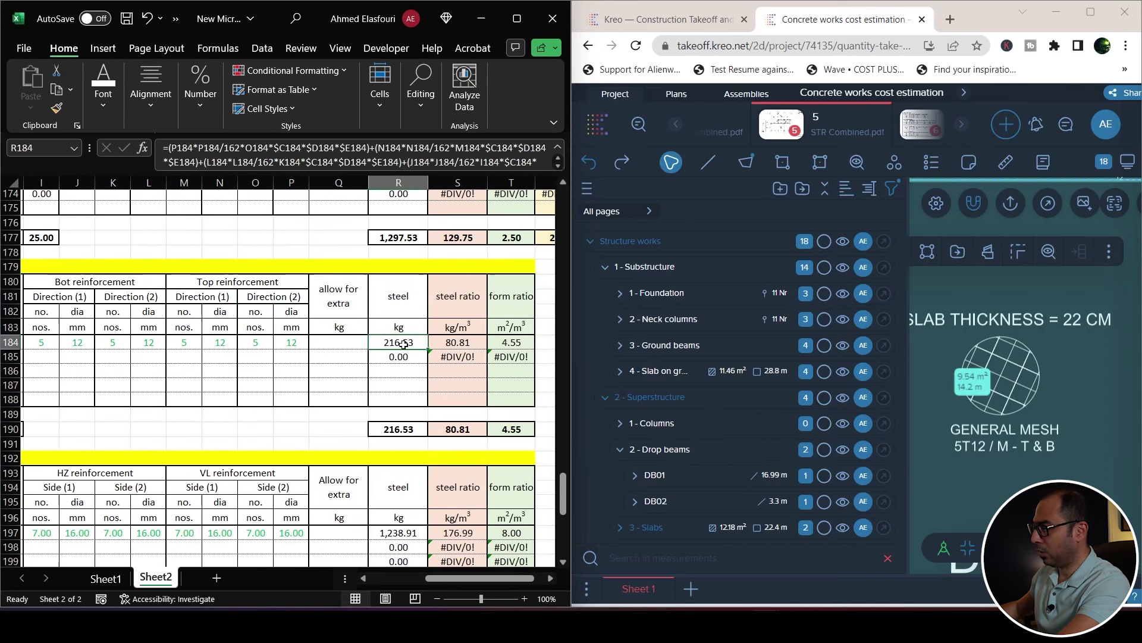
Link the slab's steel in M31 of Sheet1 to its steel weight on Sheet2 and add the subtotal =SUM(M31) in M32.
{"action": "left_click", "coordinate": [105, 577]}
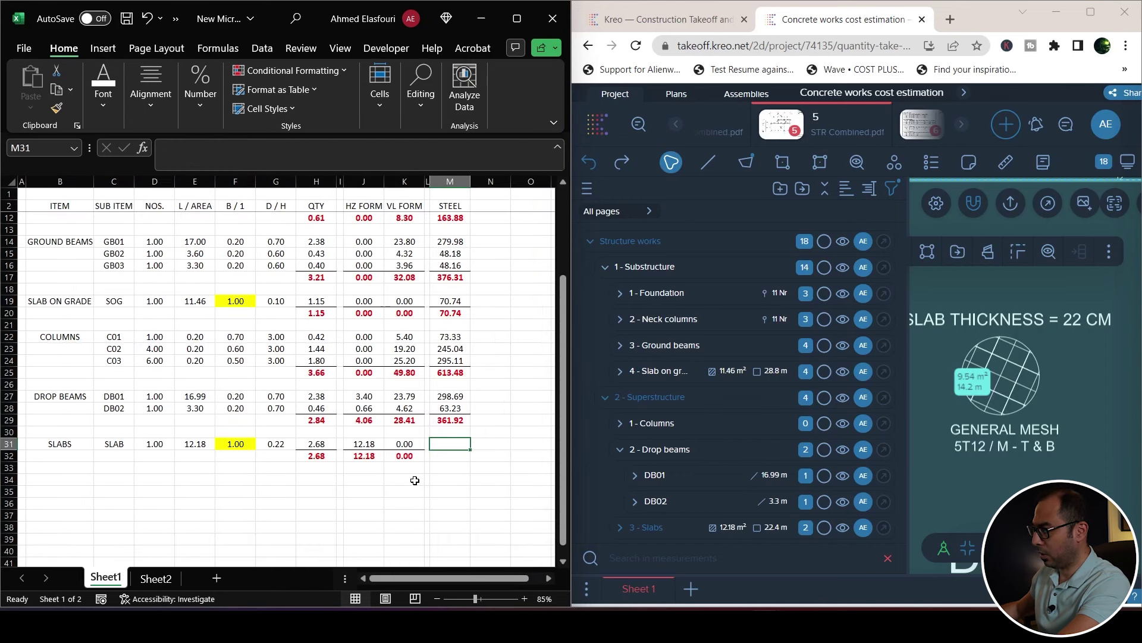
{"action": "type", "text": "="}
{"action": "left_click", "coordinate": [156, 578]}
{"action": "left_click", "coordinate": [438, 432]}
{"action": "key", "text": "Return"}
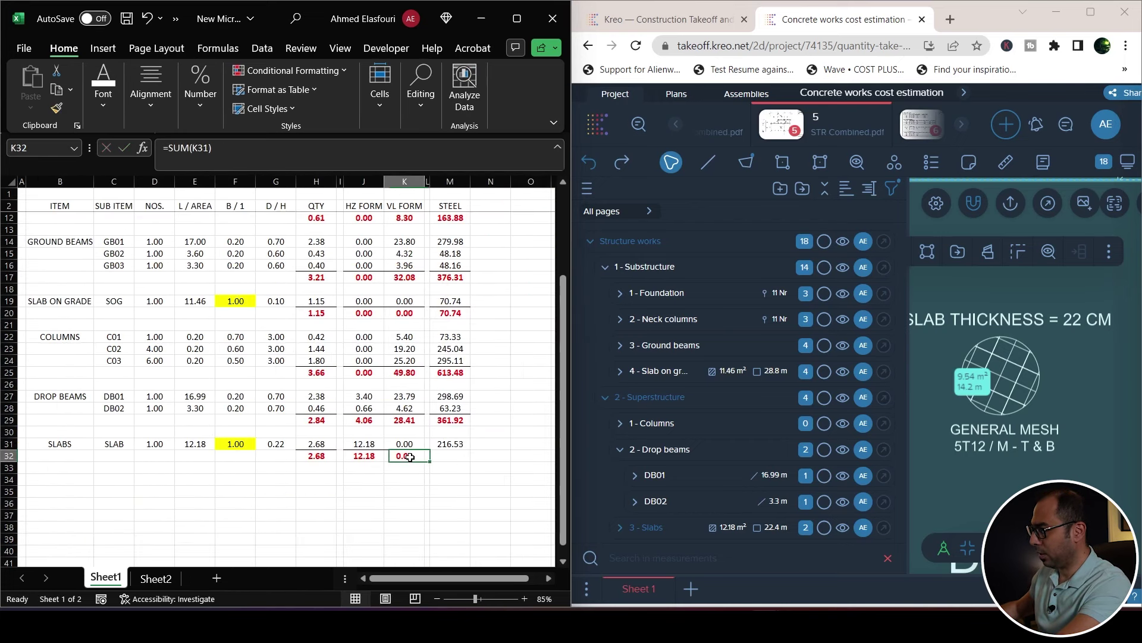
Review the completed QTY, HZ FORM, VL FORM and STEEL columns on Sheet1.
{"action": "scroll", "coordinate": [403, 415], "scroll_direction": "up", "scroll_amount": 1}
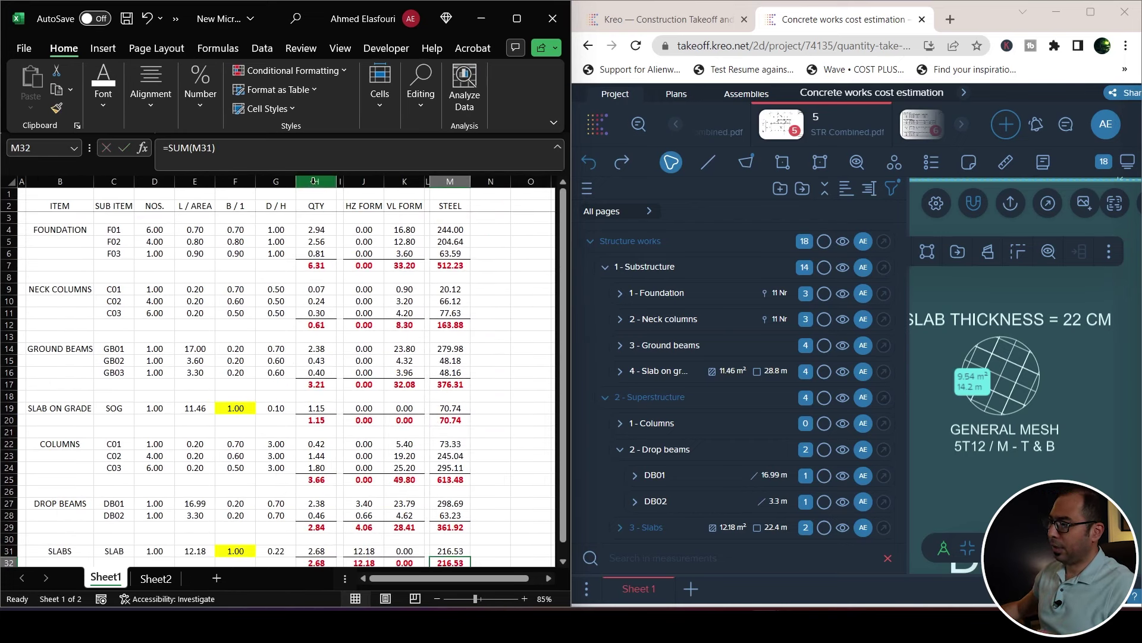
{"action": "left_click", "coordinate": [318, 181]}
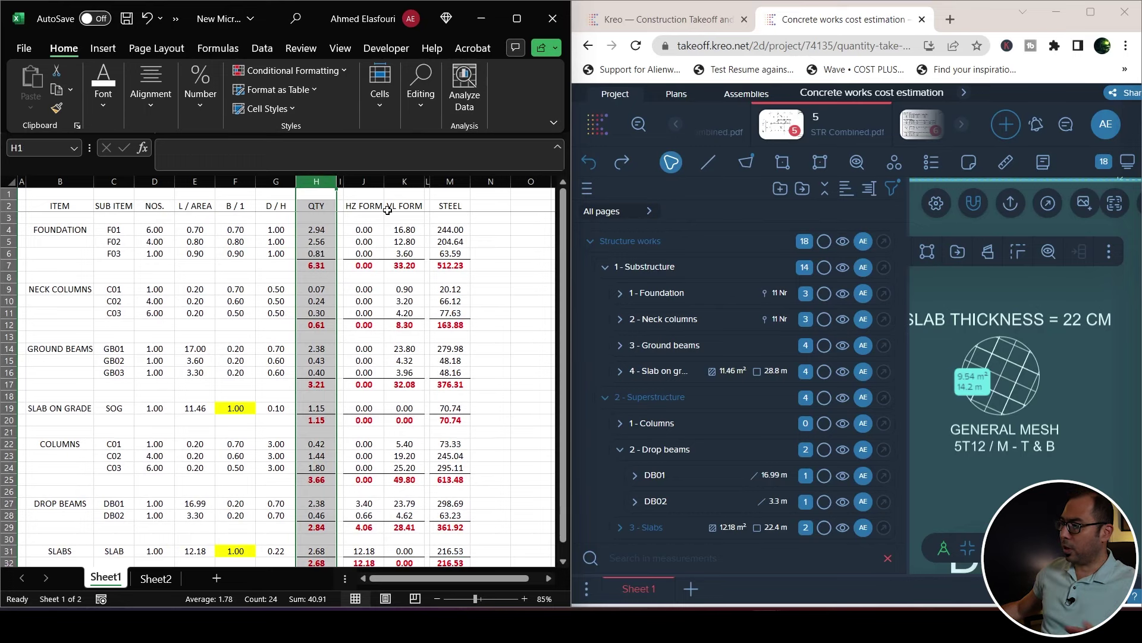
{"action": "left_click_drag", "start_coordinate": [363, 181], "coordinate": [405, 181]}
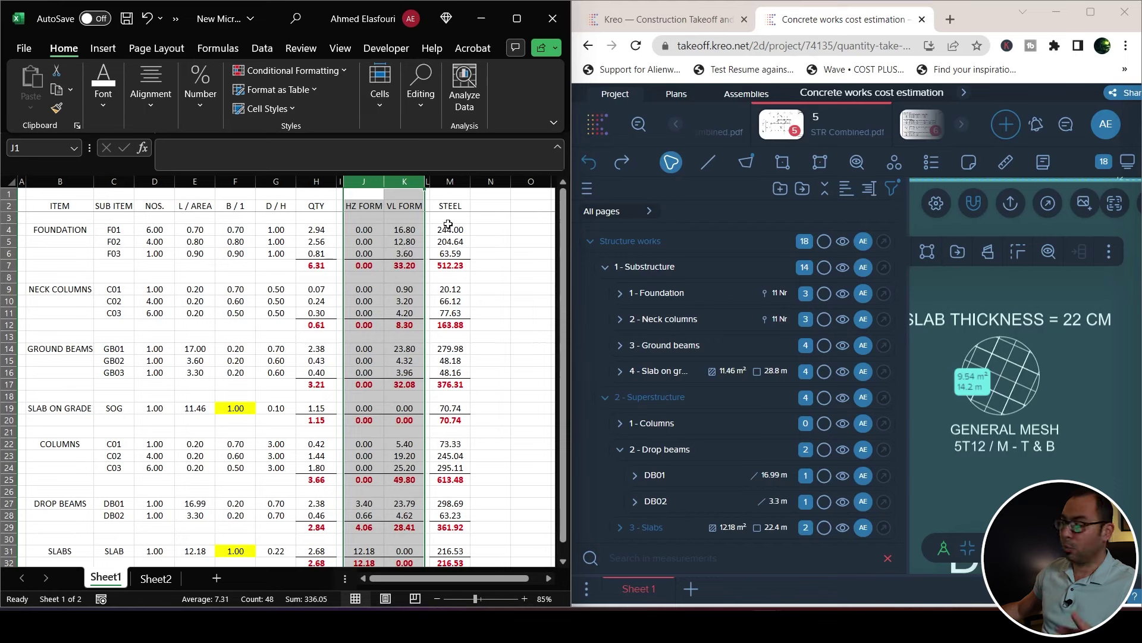
{"action": "left_click", "coordinate": [450, 181]}
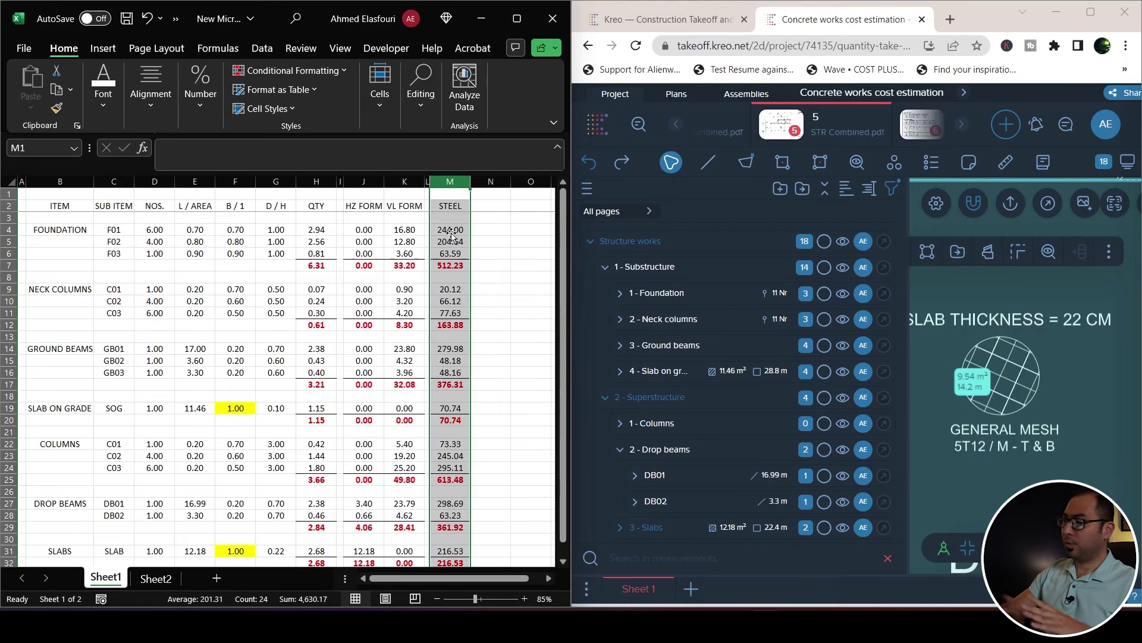